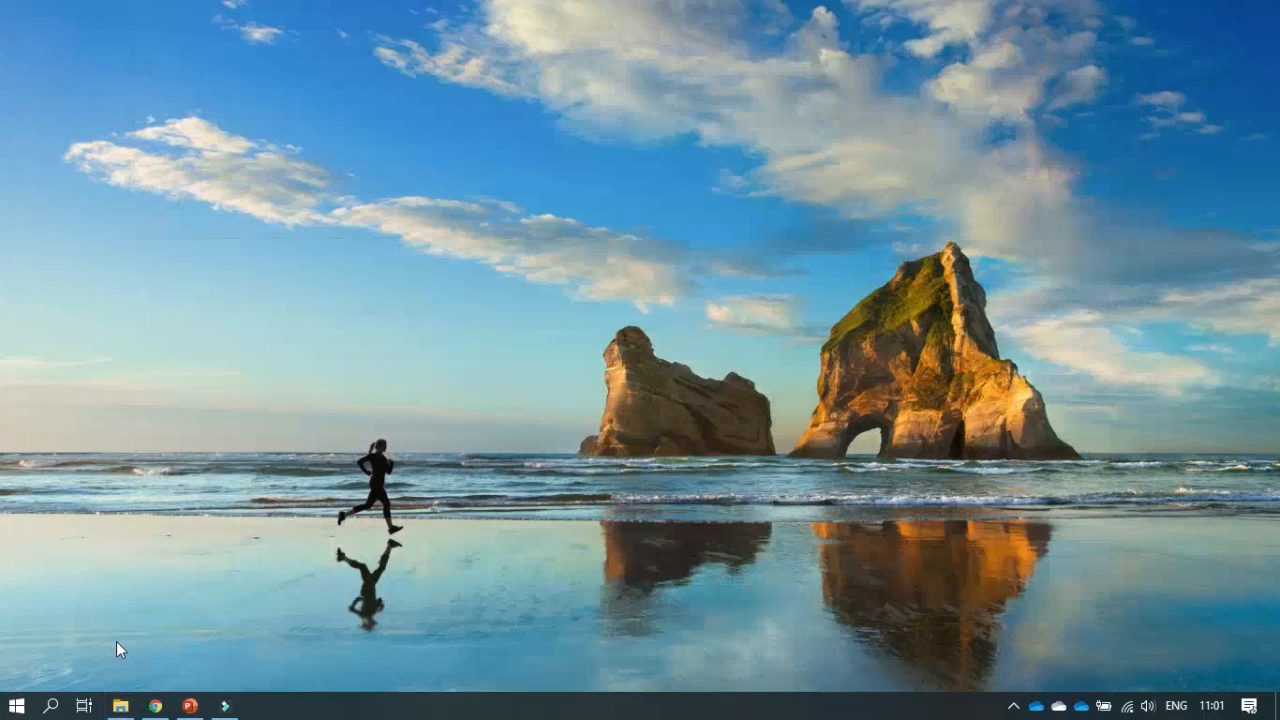
Extract the Dr Jekyll and Mr. Hyde archive in place within the office 365 downloads folder, and open the extracted folder
left_click(120, 709)
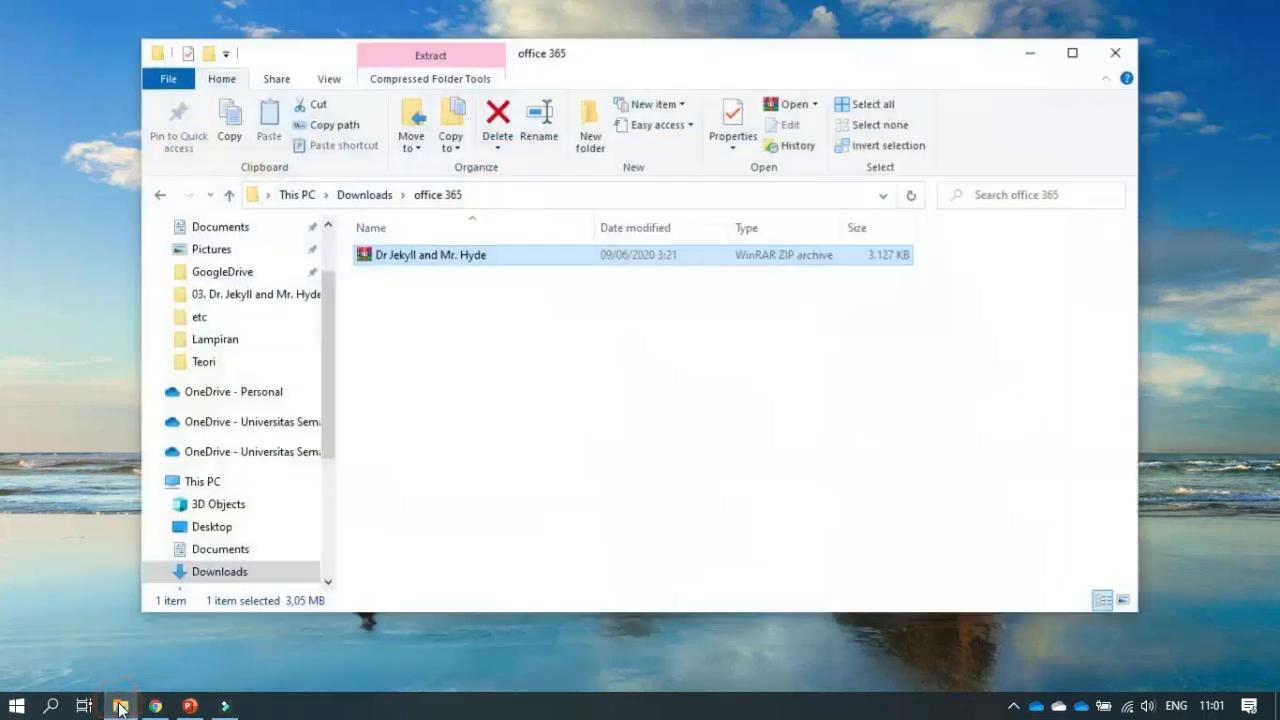
right_click(401, 266)
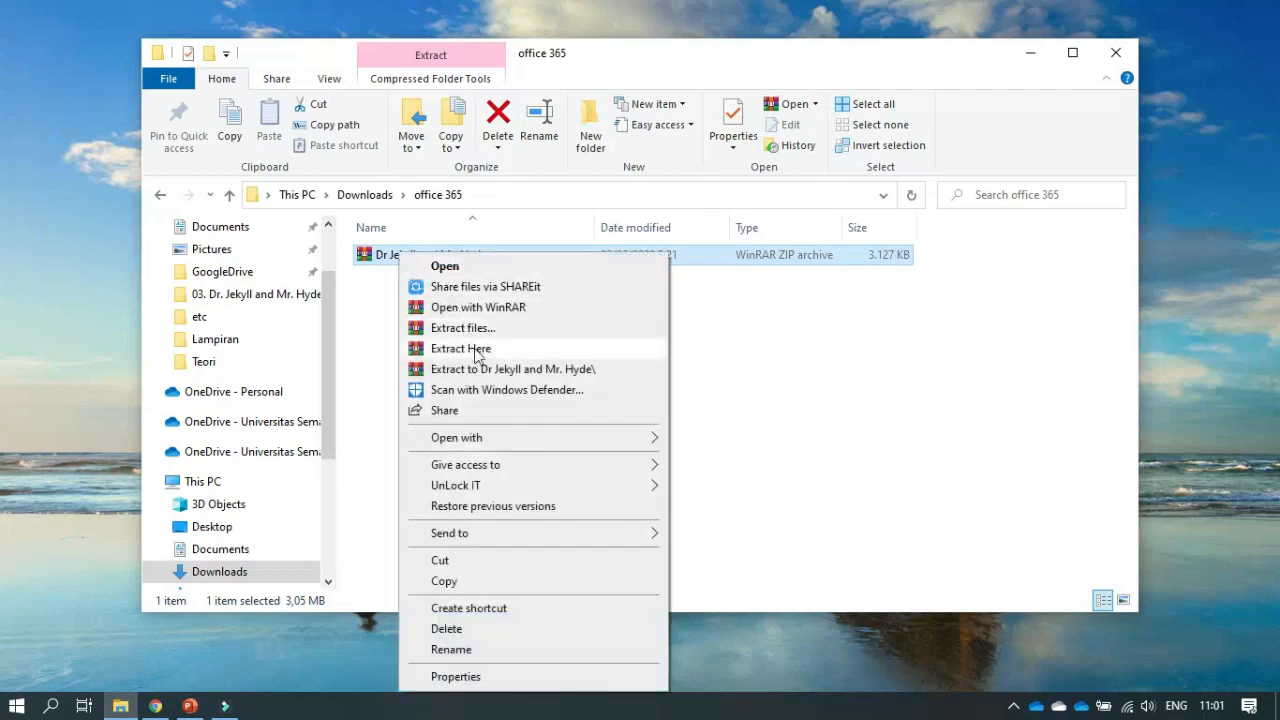
left_click(505, 355)
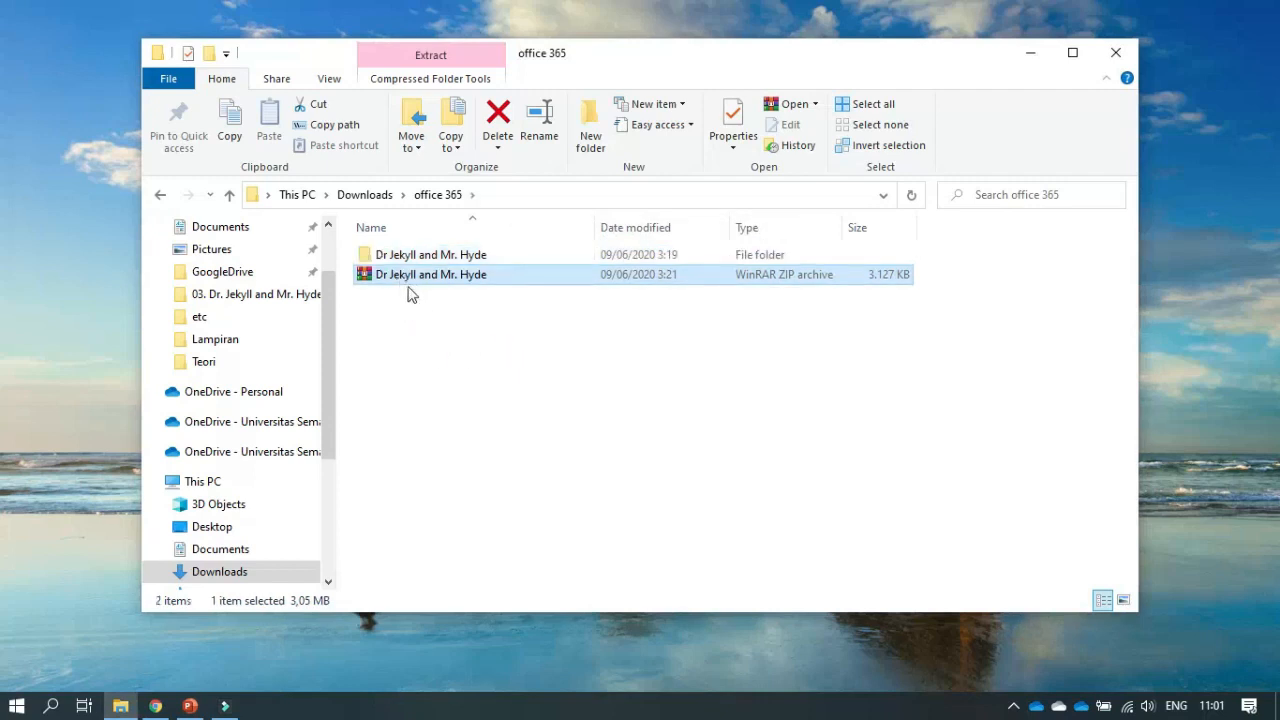
left_click(390, 262)
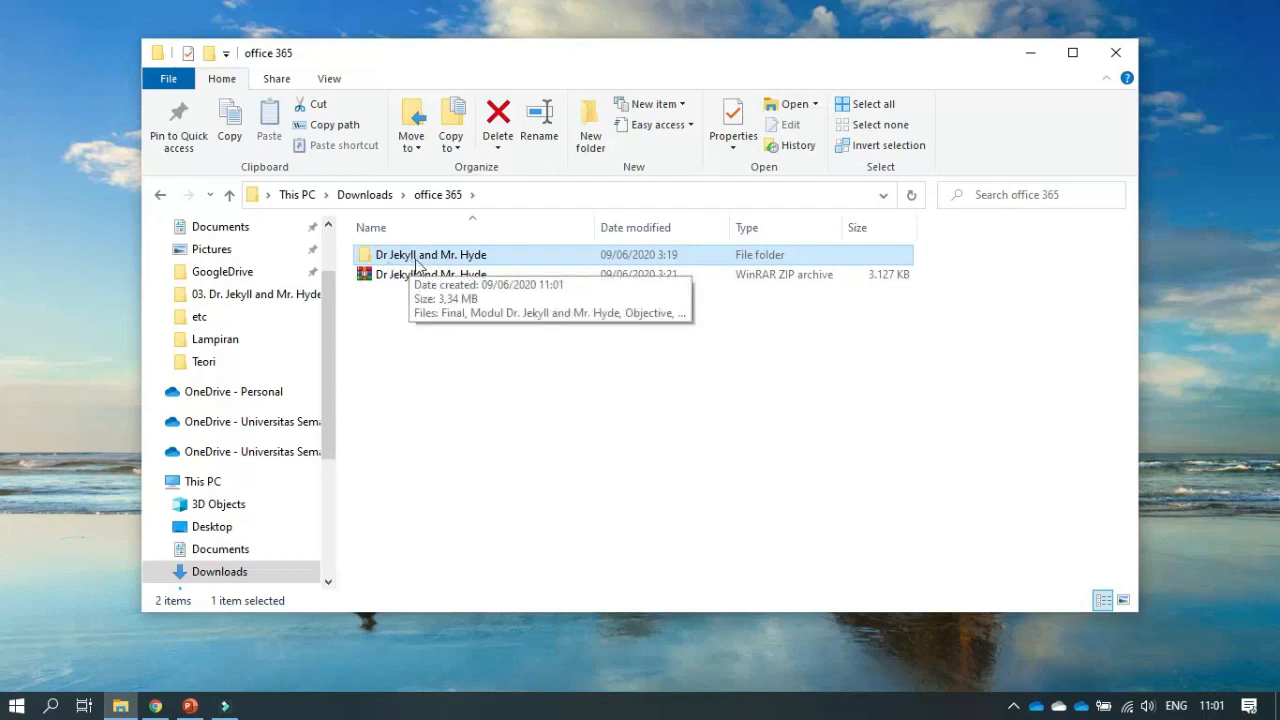
double_click(413, 263)
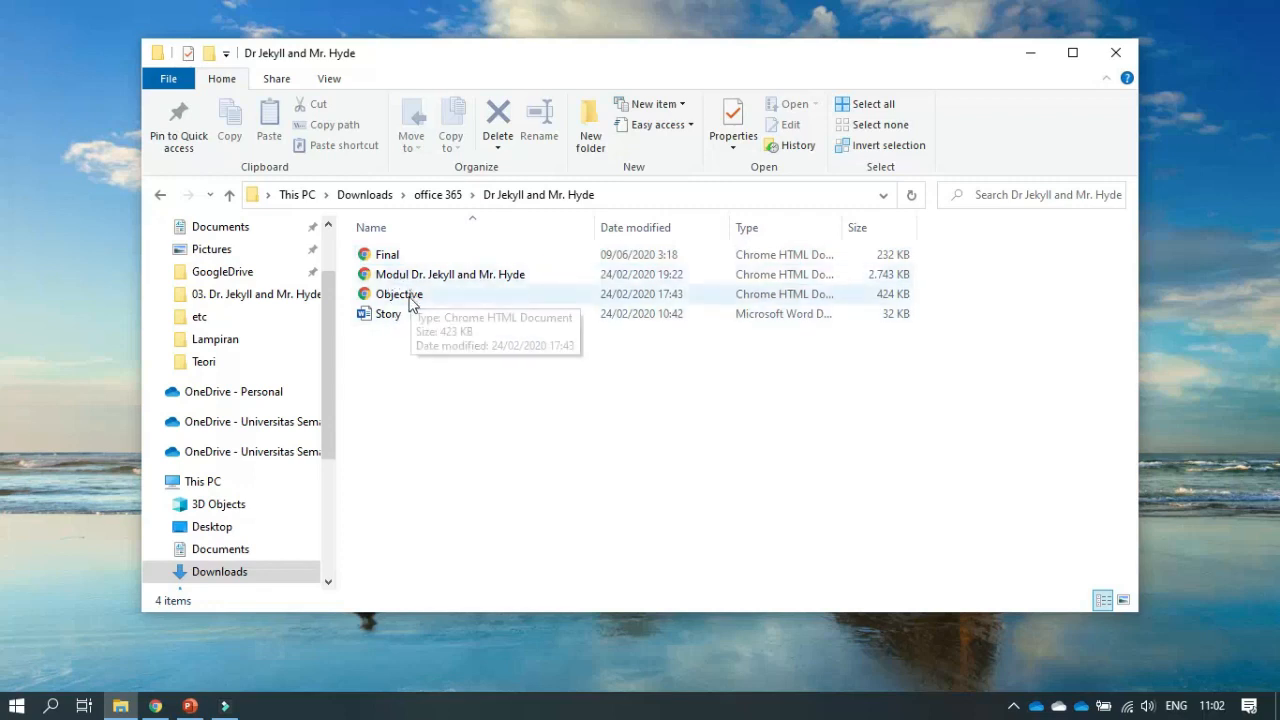
Open the Final PDF and look through its contents page and the first chapter's formatting
left_click(389, 257)
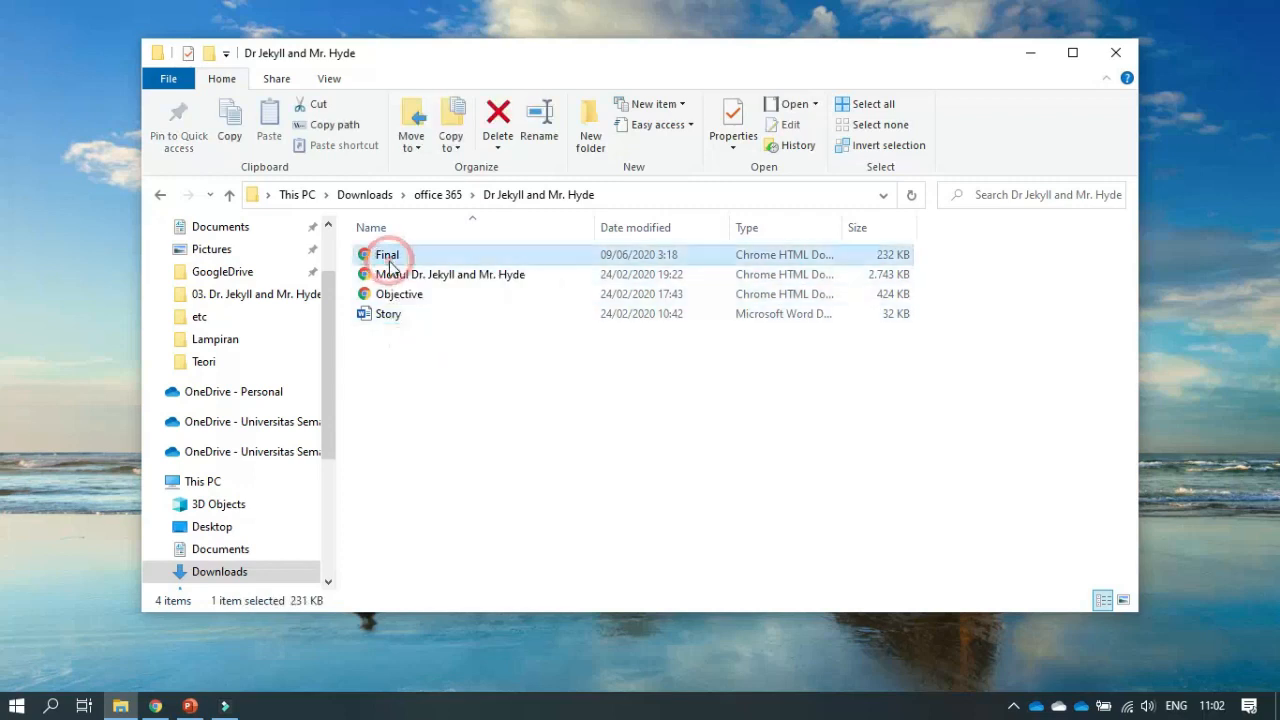
double_click(389, 257)
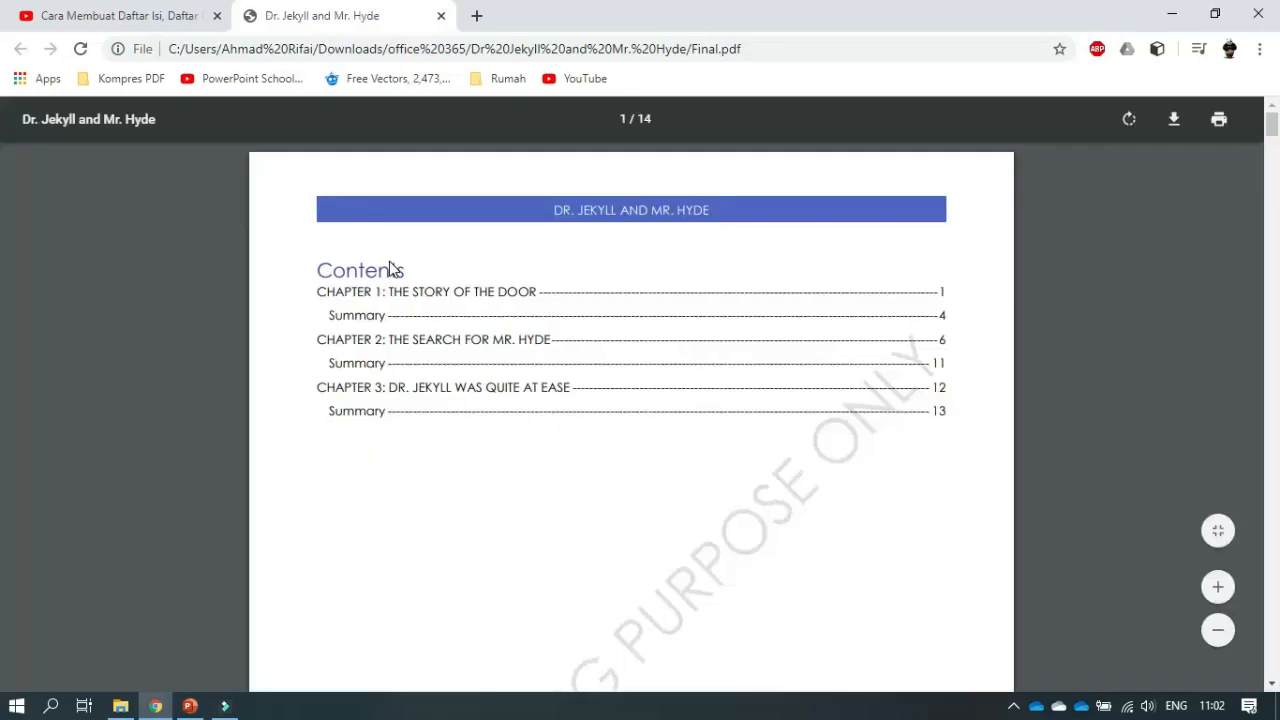
scroll(437, 274, "down", 6)
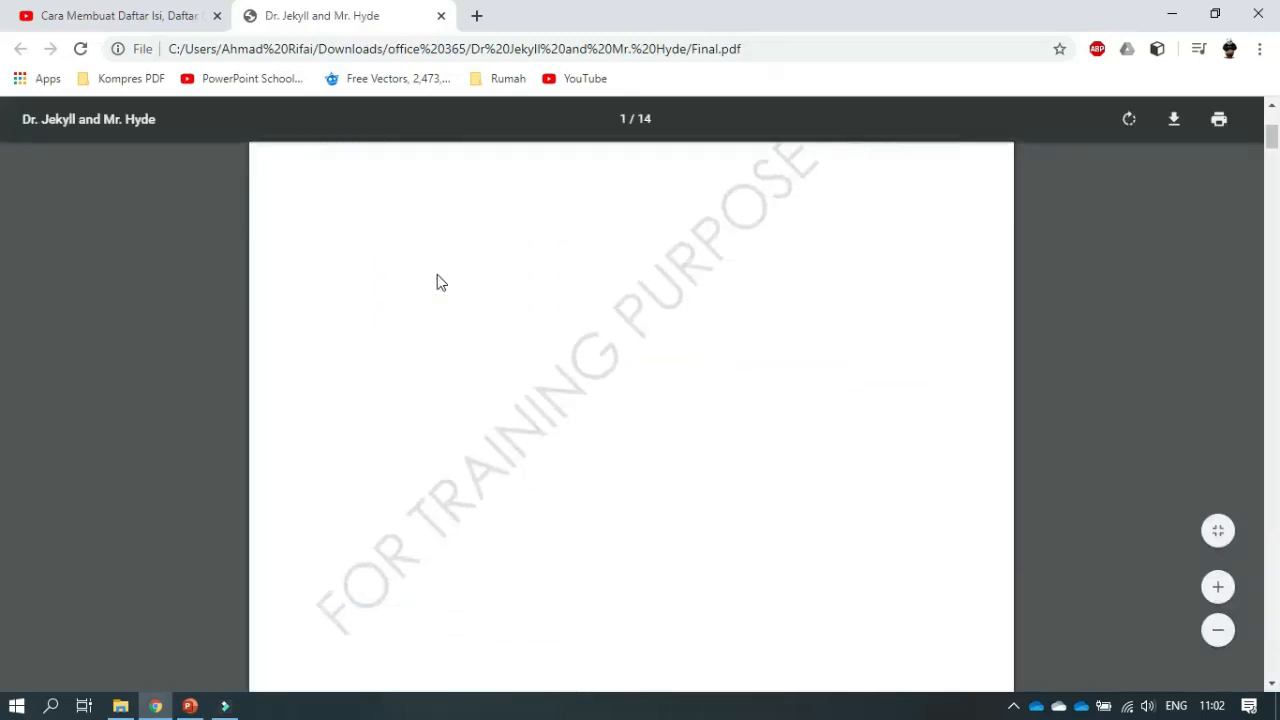
scroll(437, 282, "down", 8)
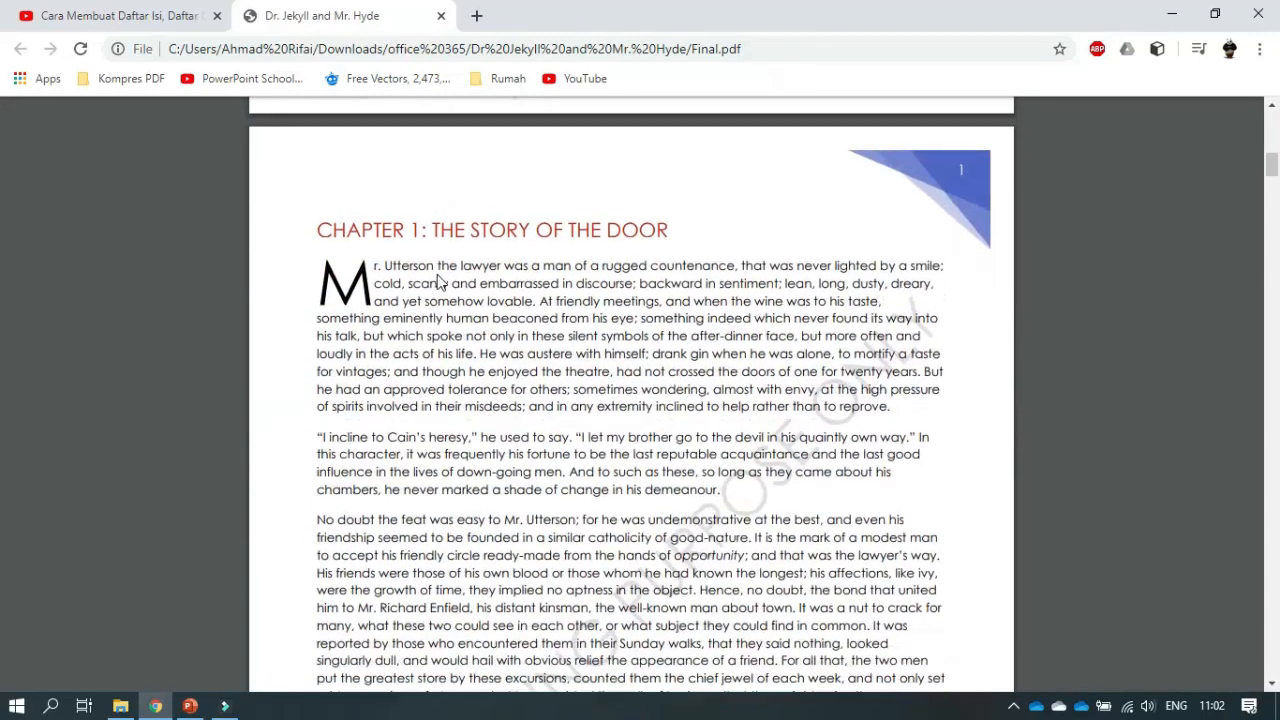
scroll(437, 282, "down", 4)
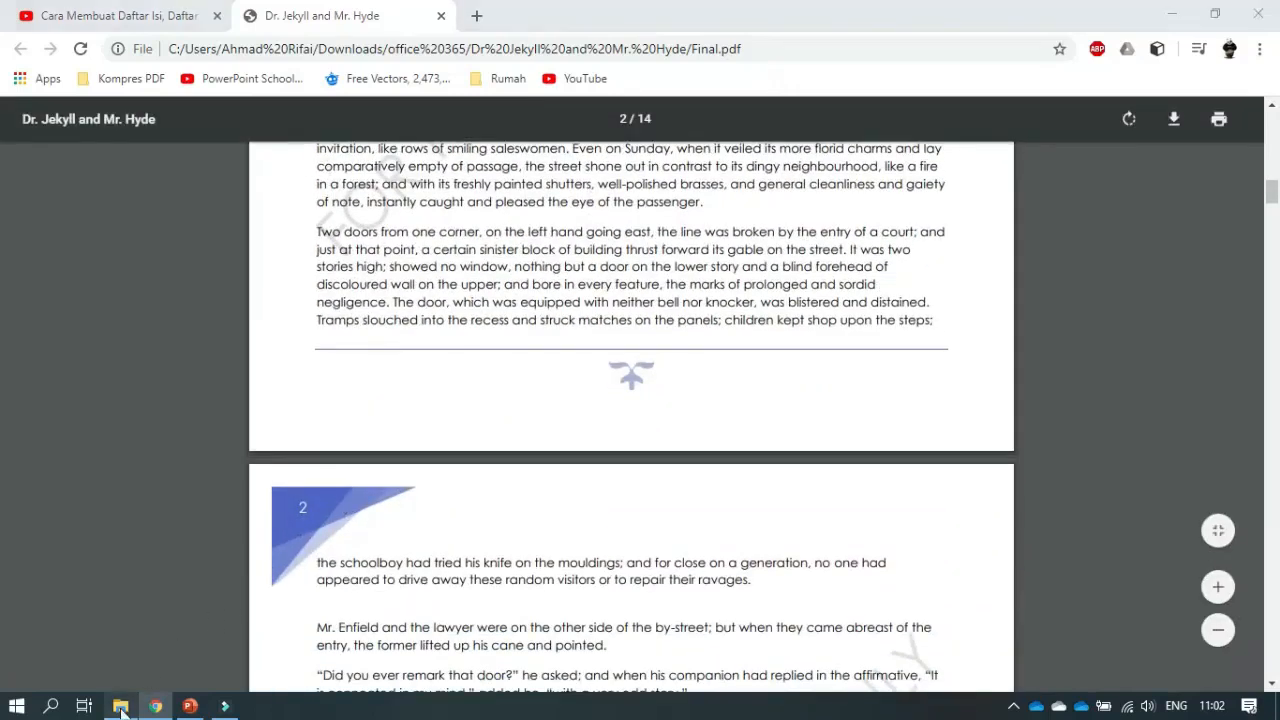
Open the Modul Dr. Jekyll and Mr. Hyde PDF to examine its task table and first instructions, and view the Objective PDF
left_click(120, 706)
double_click(383, 281)
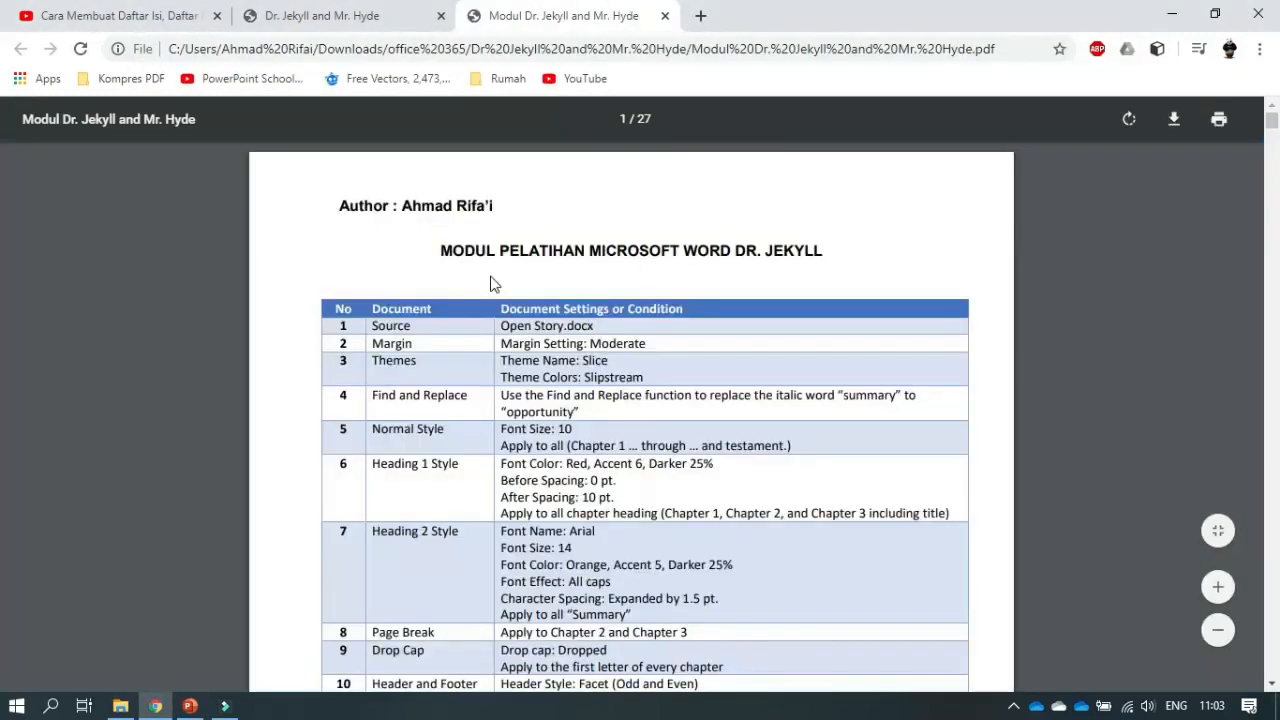
scroll(520, 289, "down", 2)
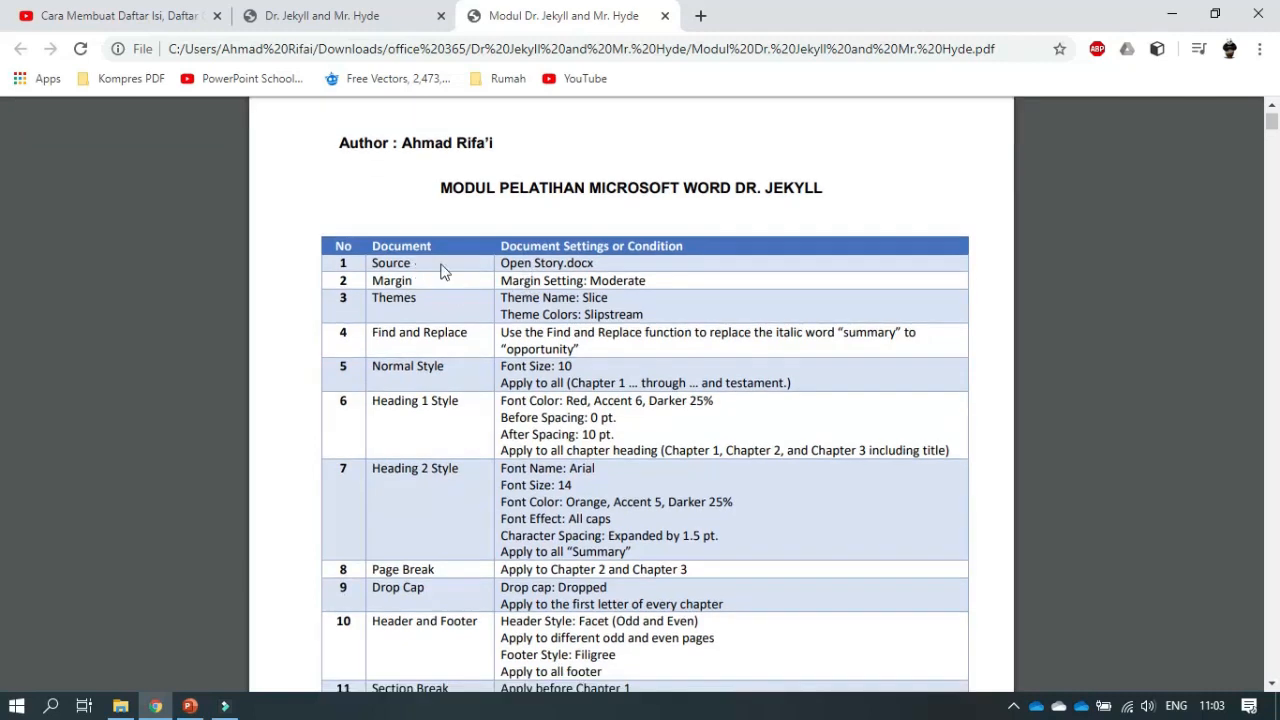
scroll(463, 297, "down", 6)
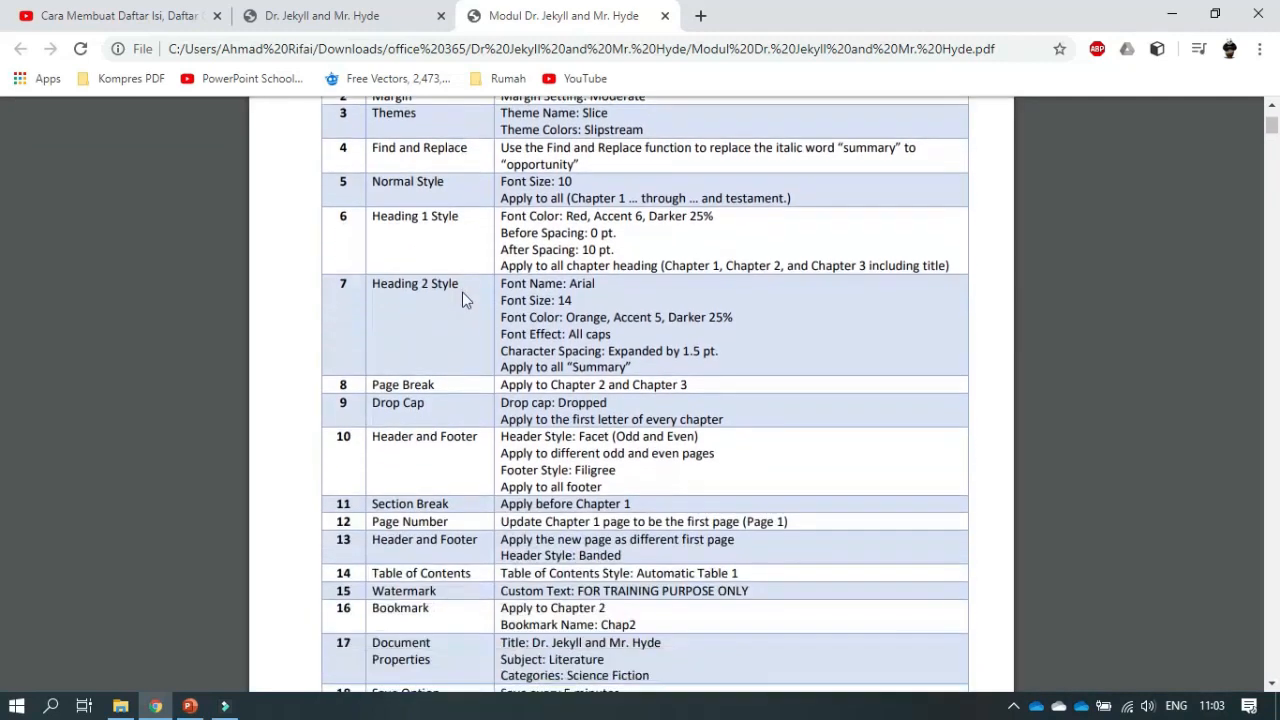
scroll(463, 297, "down", 3)
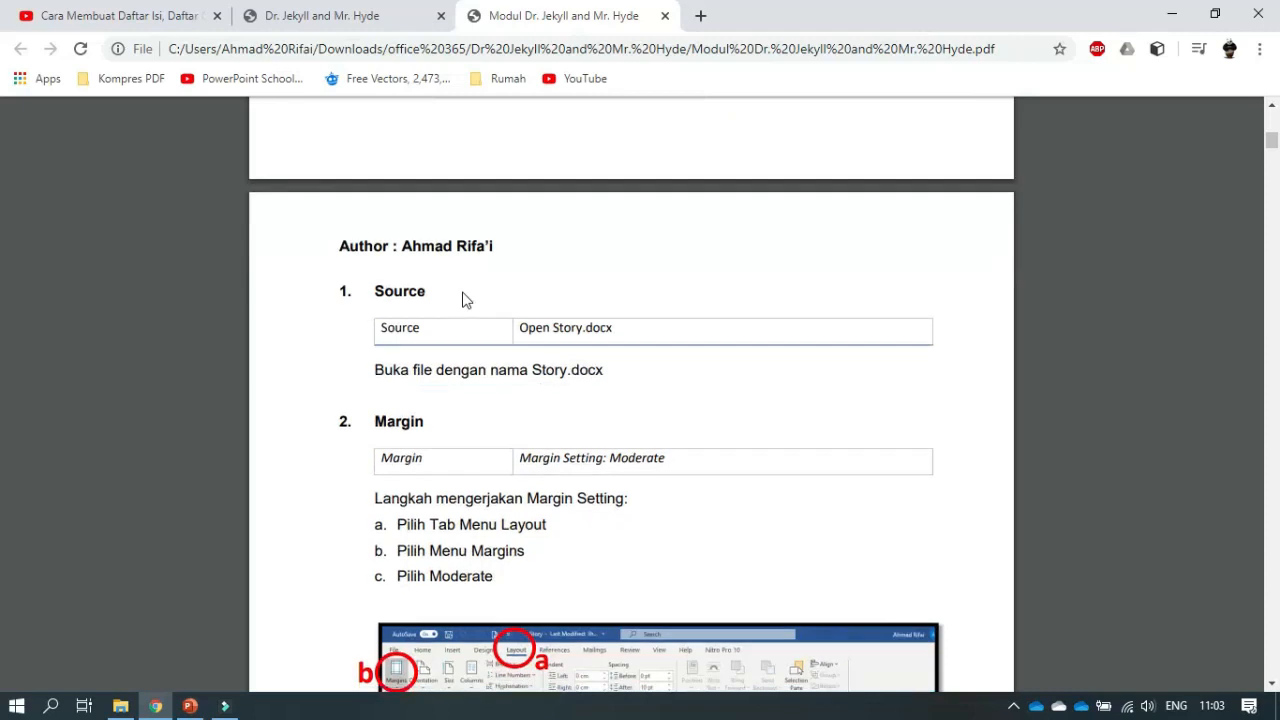
scroll(485, 348, "down", 1)
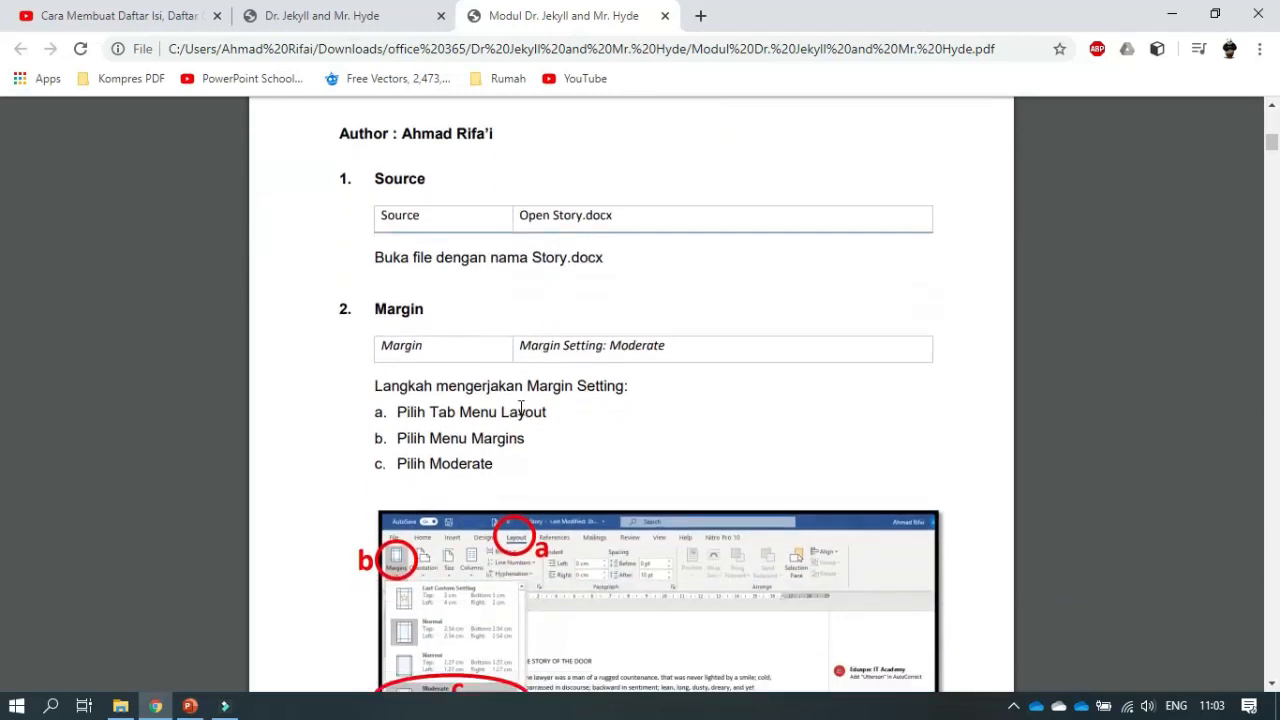
scroll(520, 407, "down", 2)
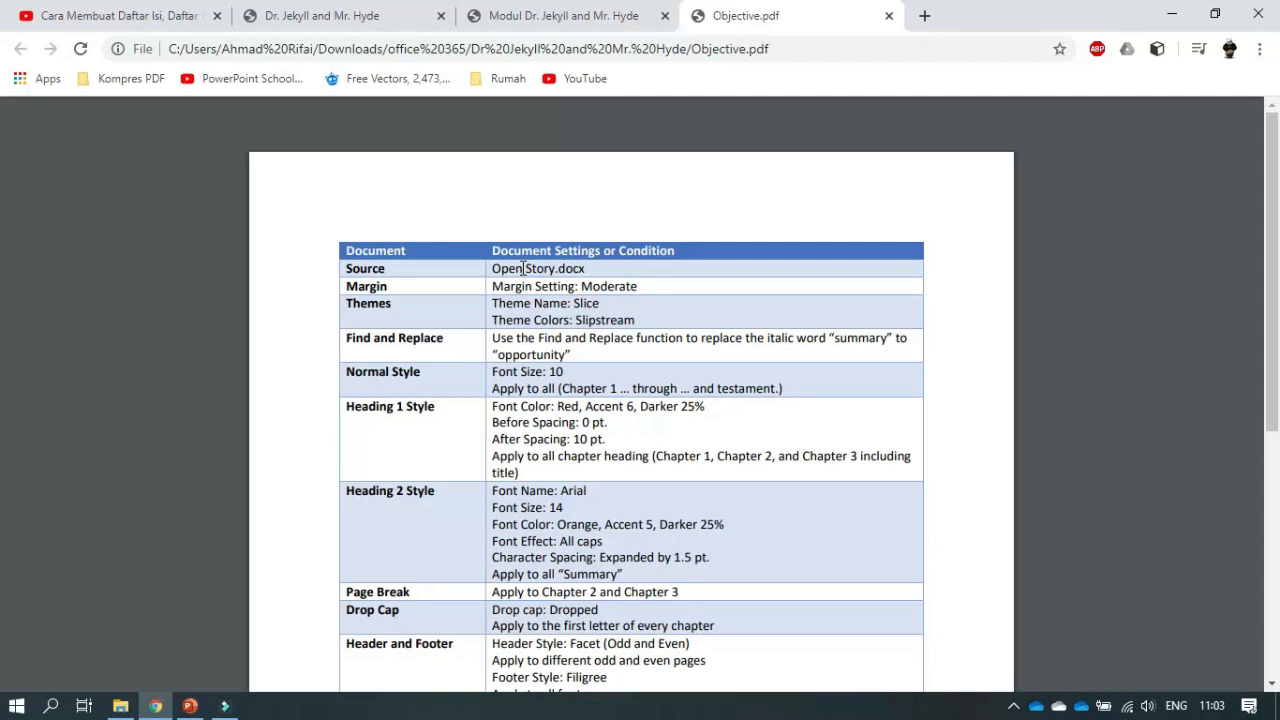
Open the Story Word document from the Dr Jekyll and Mr. Hyde folder
left_click(120, 706)
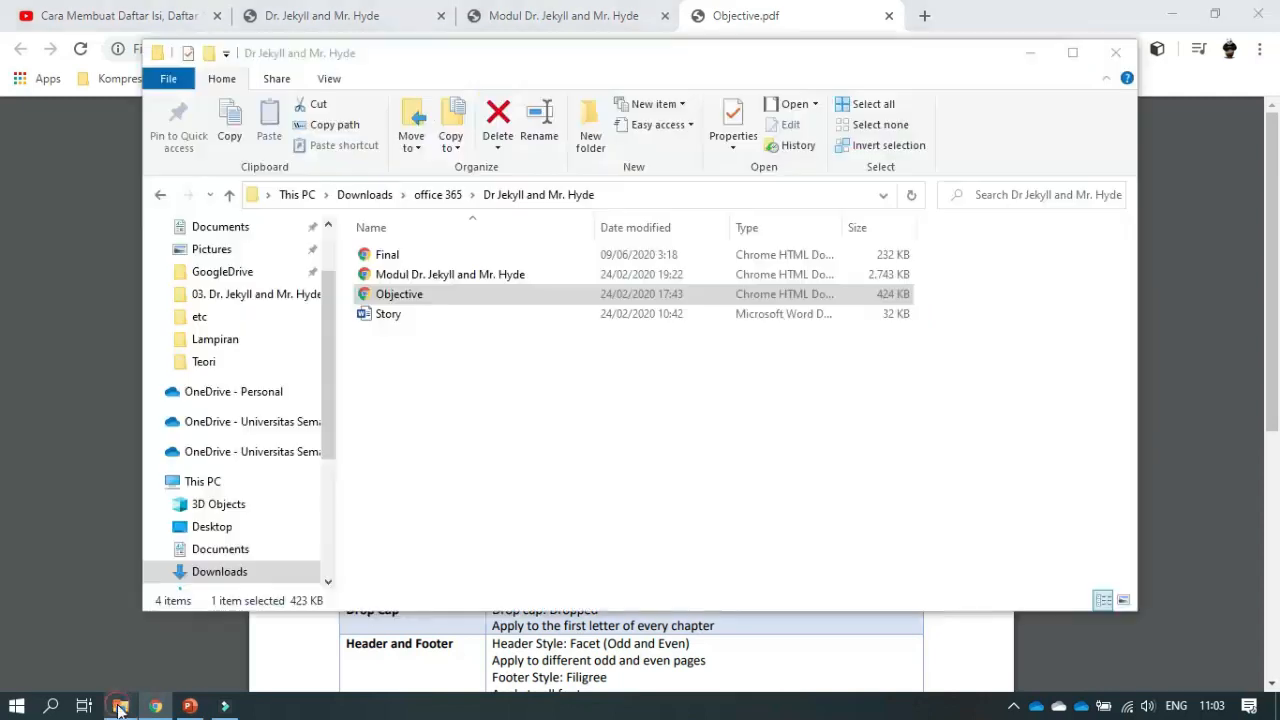
left_click(383, 316)
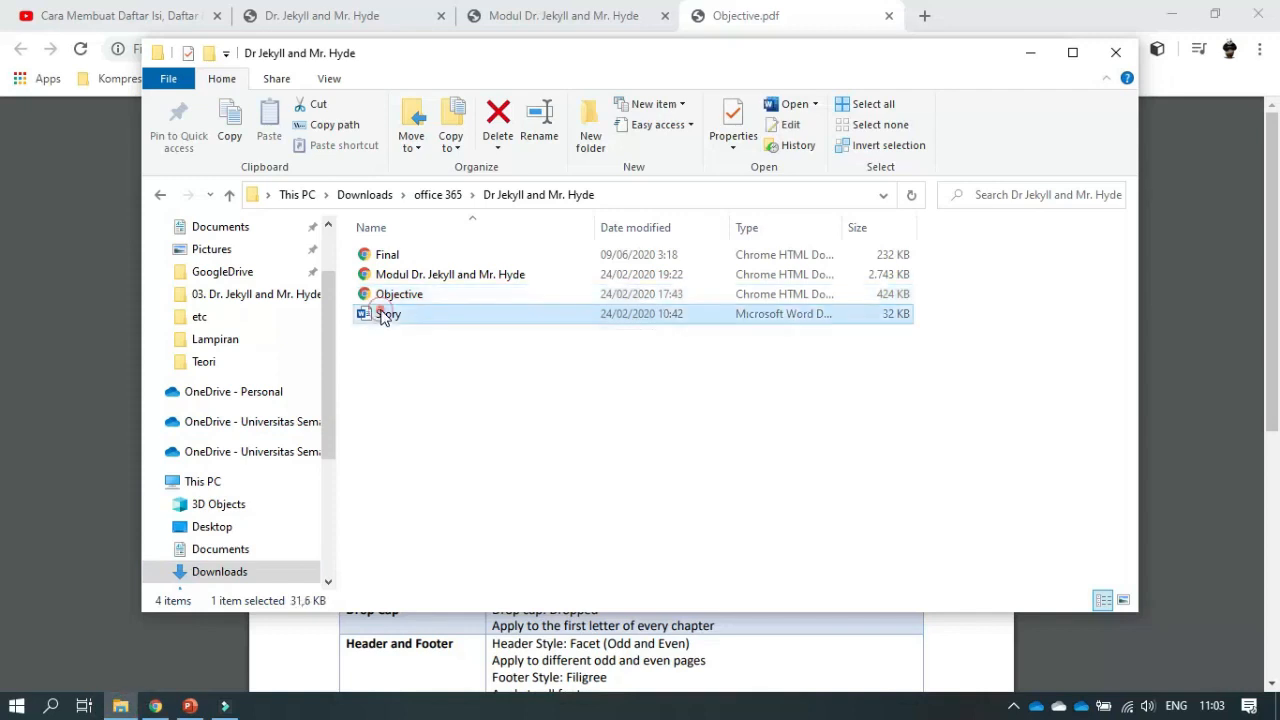
double_click(383, 316)
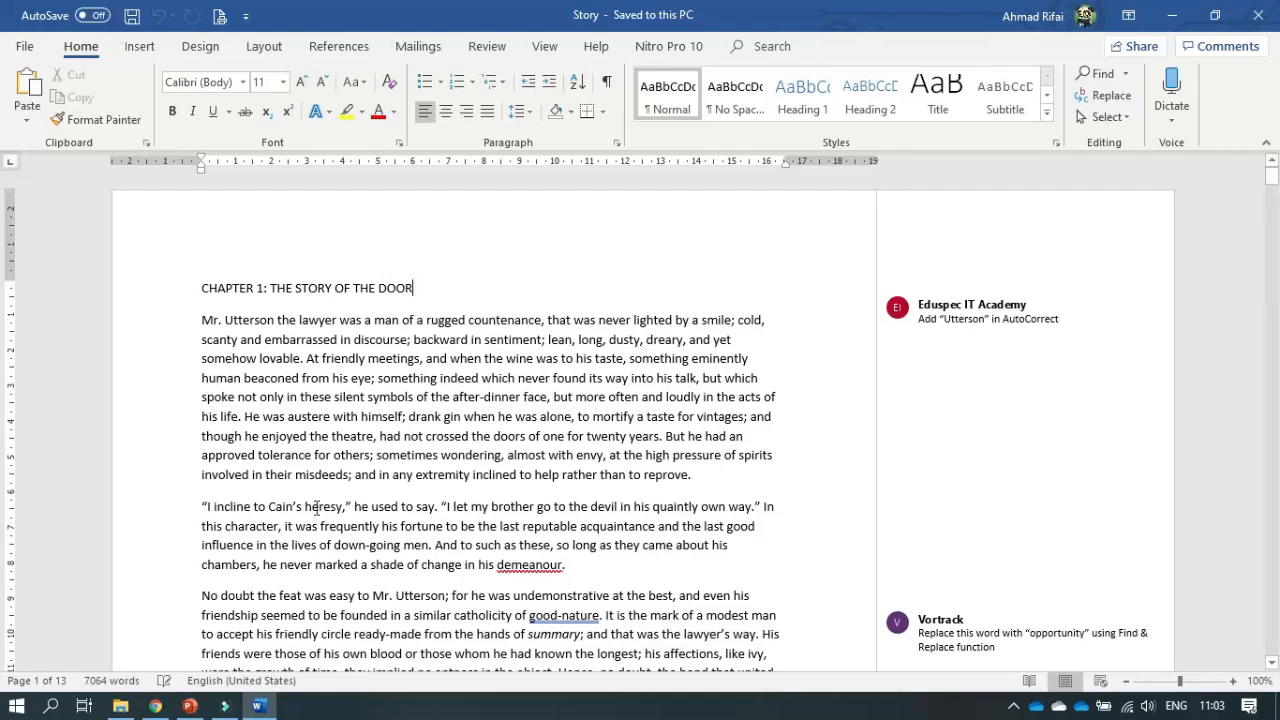
Review the task table on the Modul PDF's first page in Chrome and compare its Source item with the Story file and open document
left_click(155, 706)
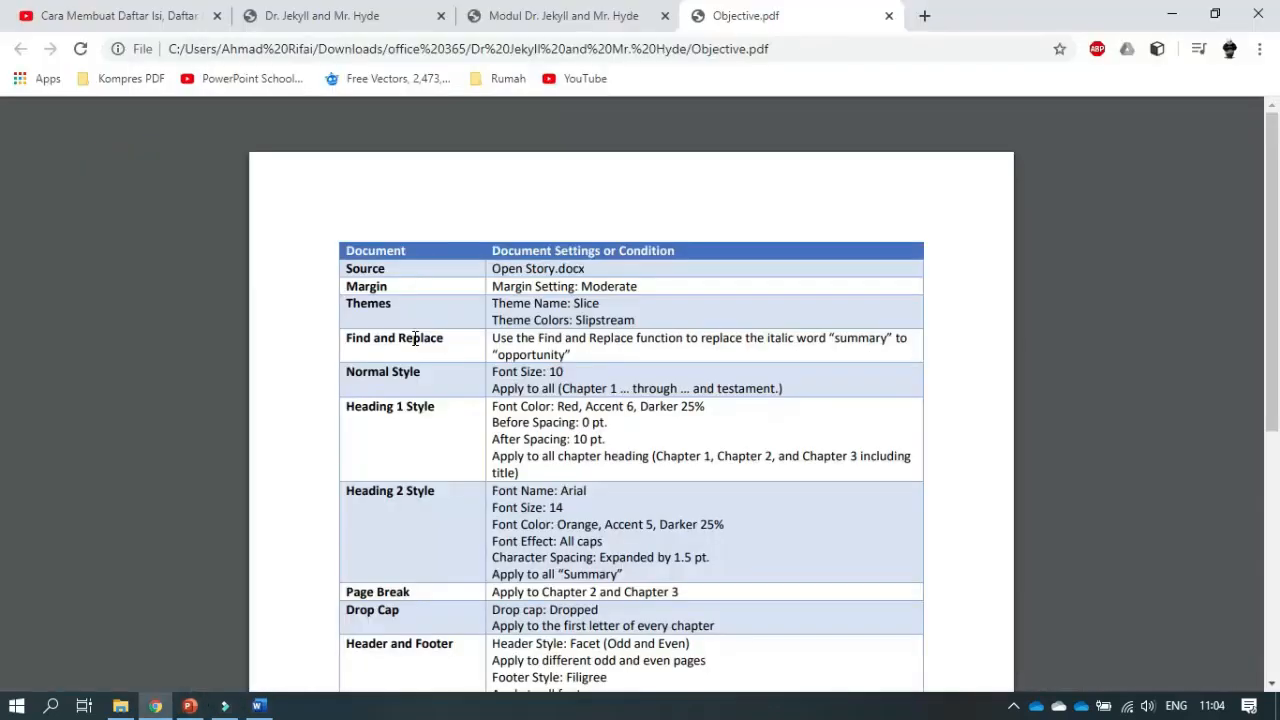
left_click(558, 16)
scroll(521, 201, "up", 4)
scroll(521, 201, "up", 8)
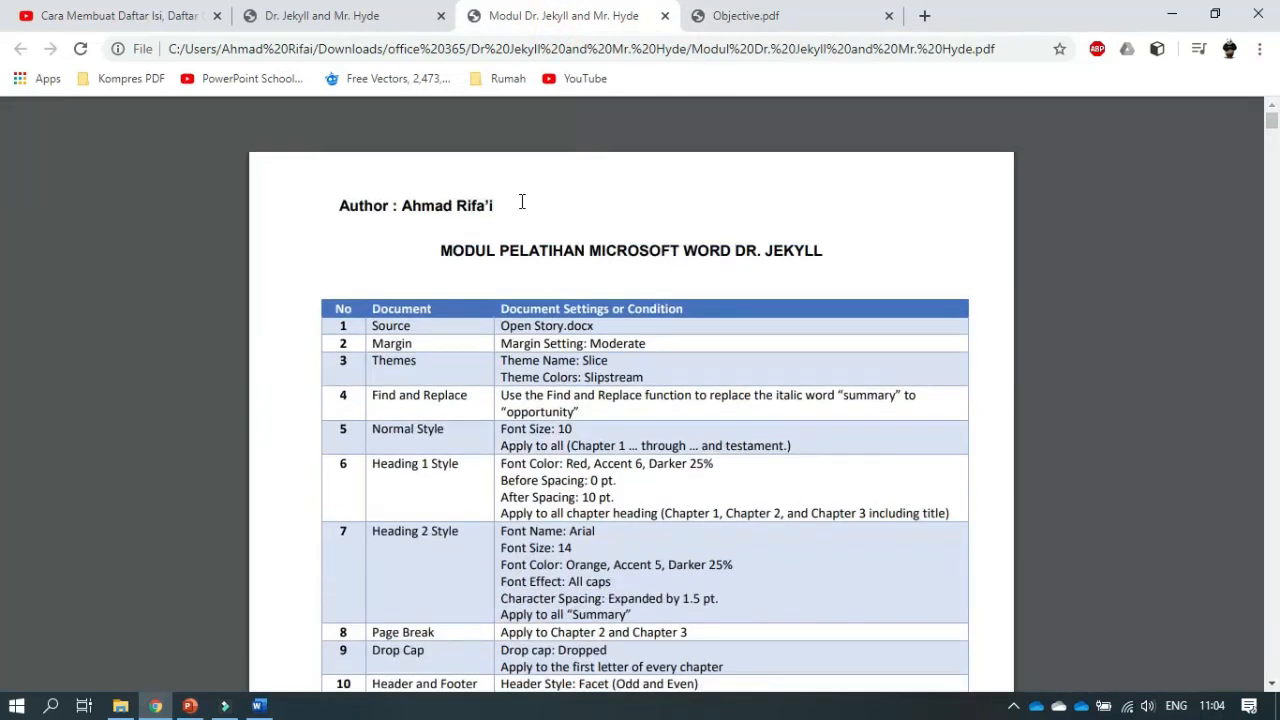
scroll(521, 201, "down", 1)
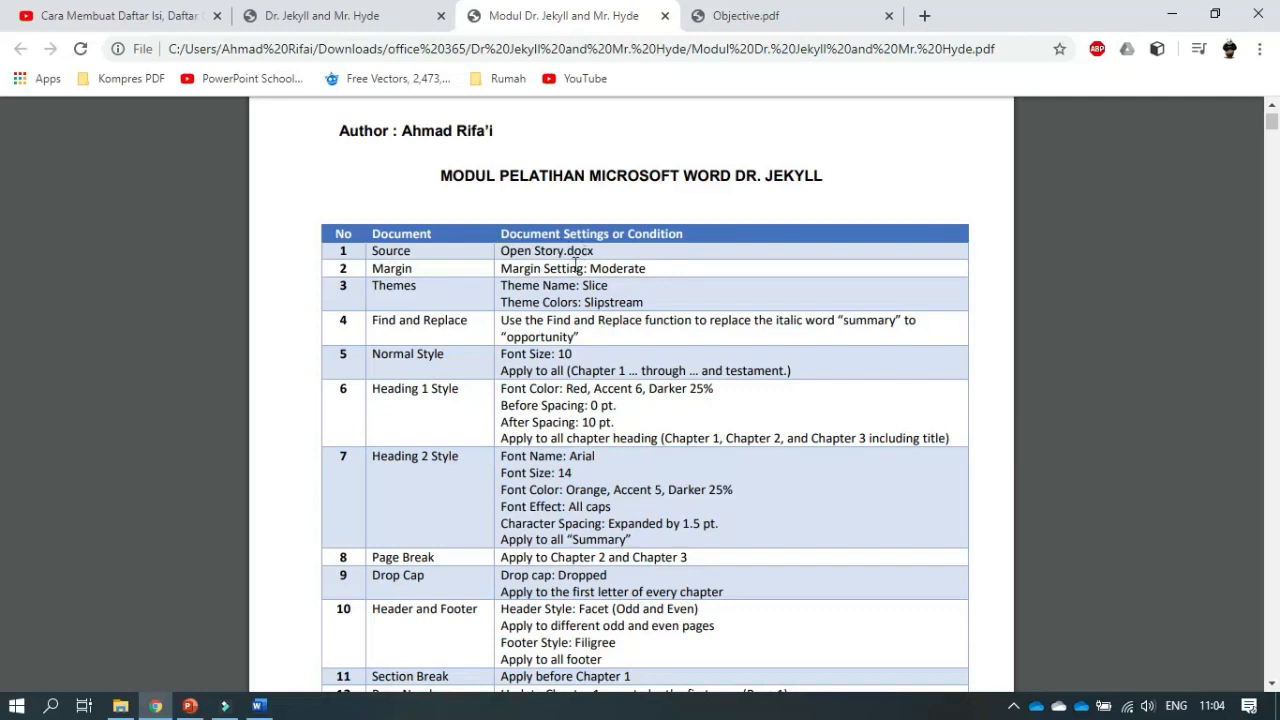
left_click(120, 706)
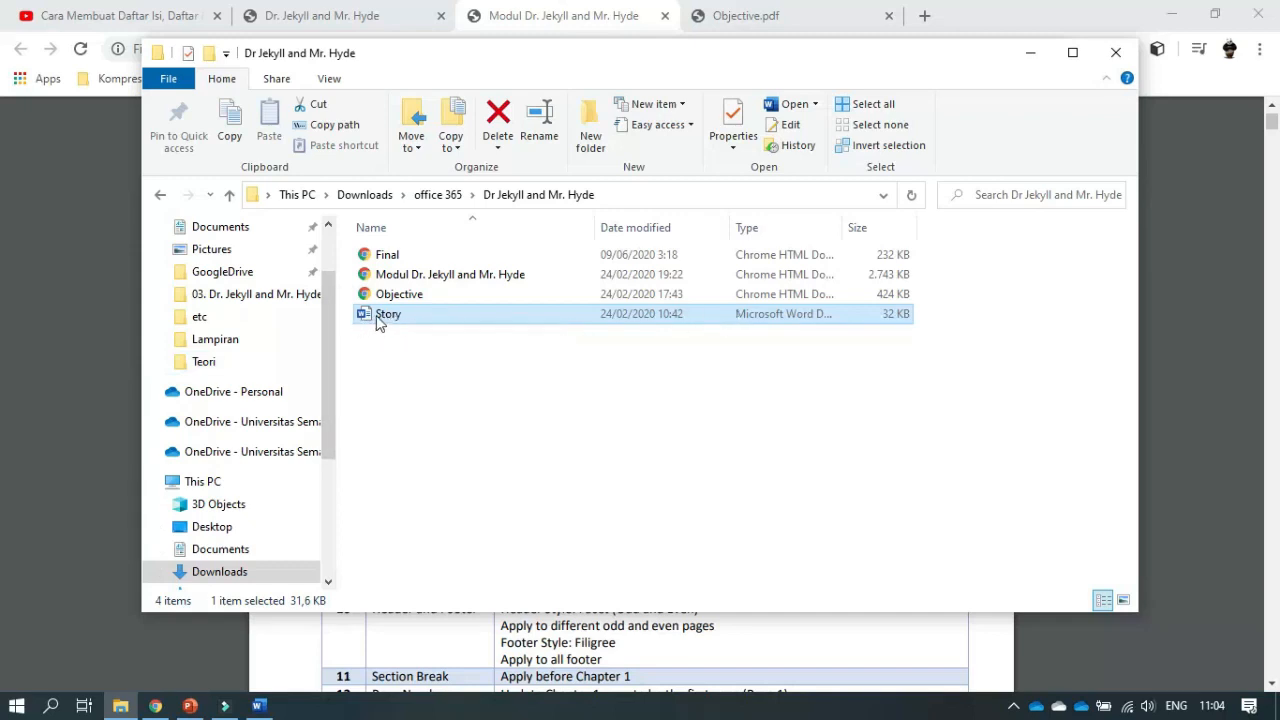
left_click(270, 706)
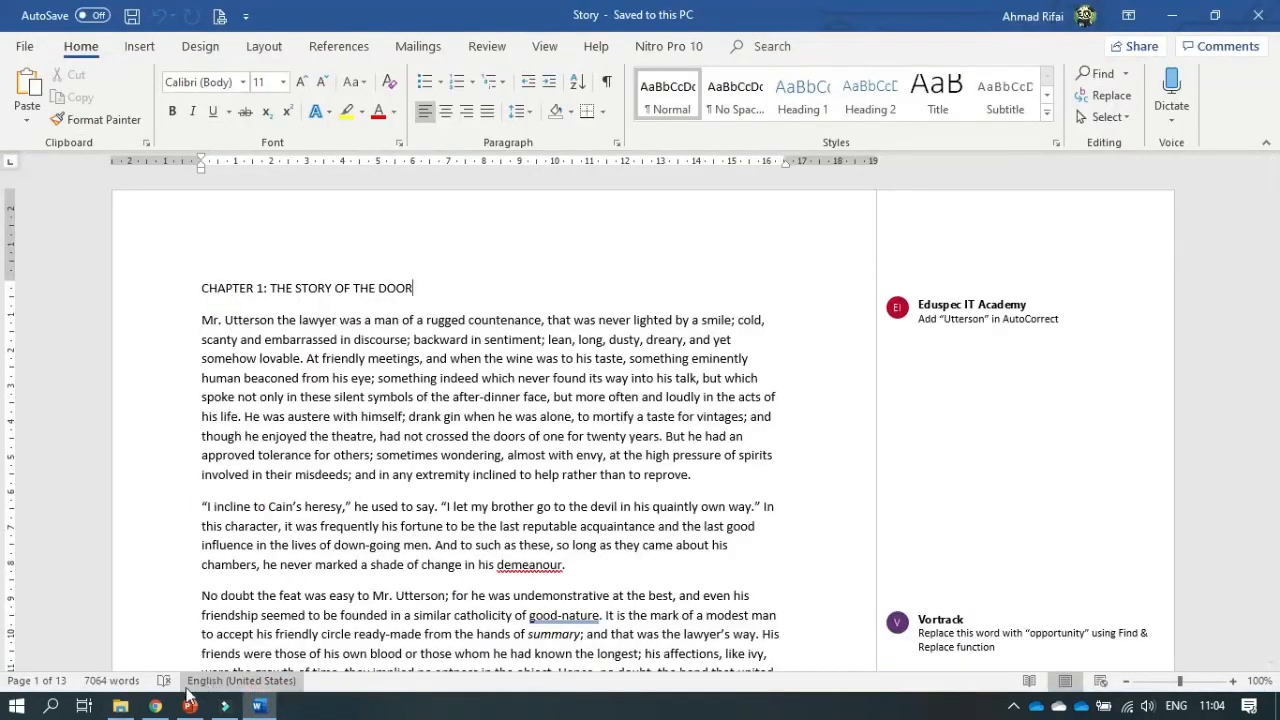
Switch to Chrome and read the Margin section of the Modul PDF
left_click(155, 706)
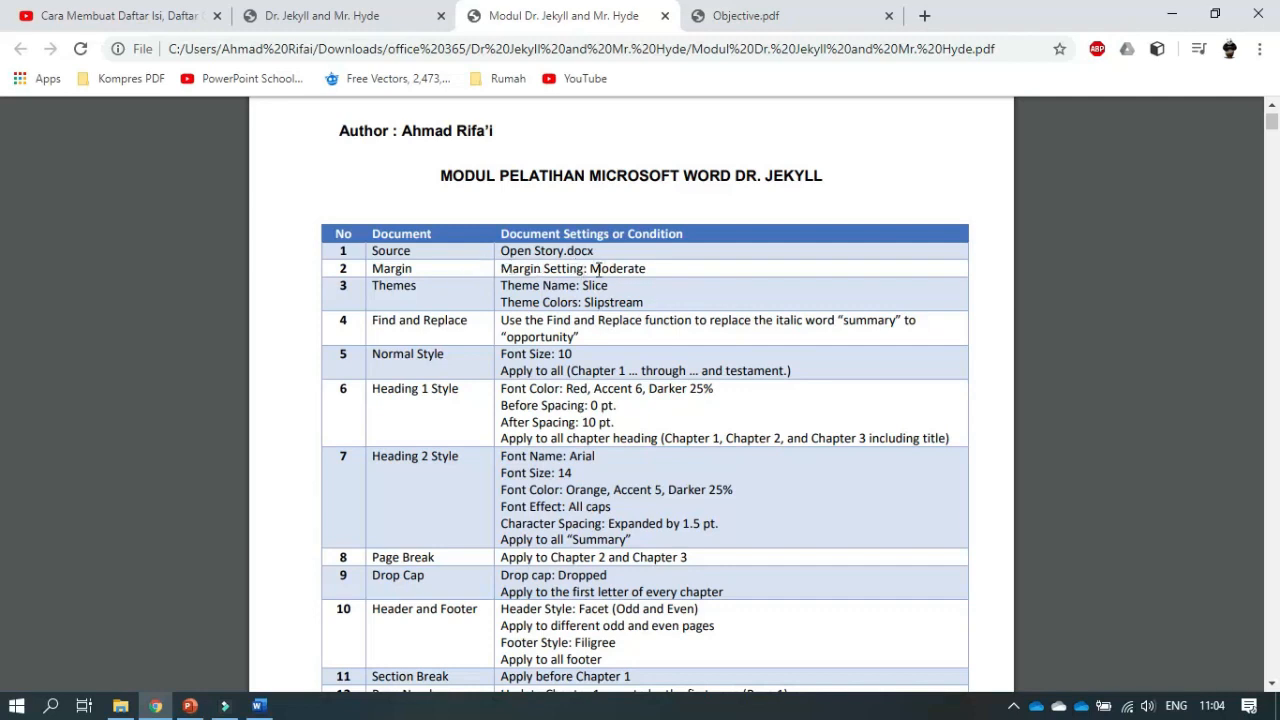
scroll(597, 269, "down", 12)
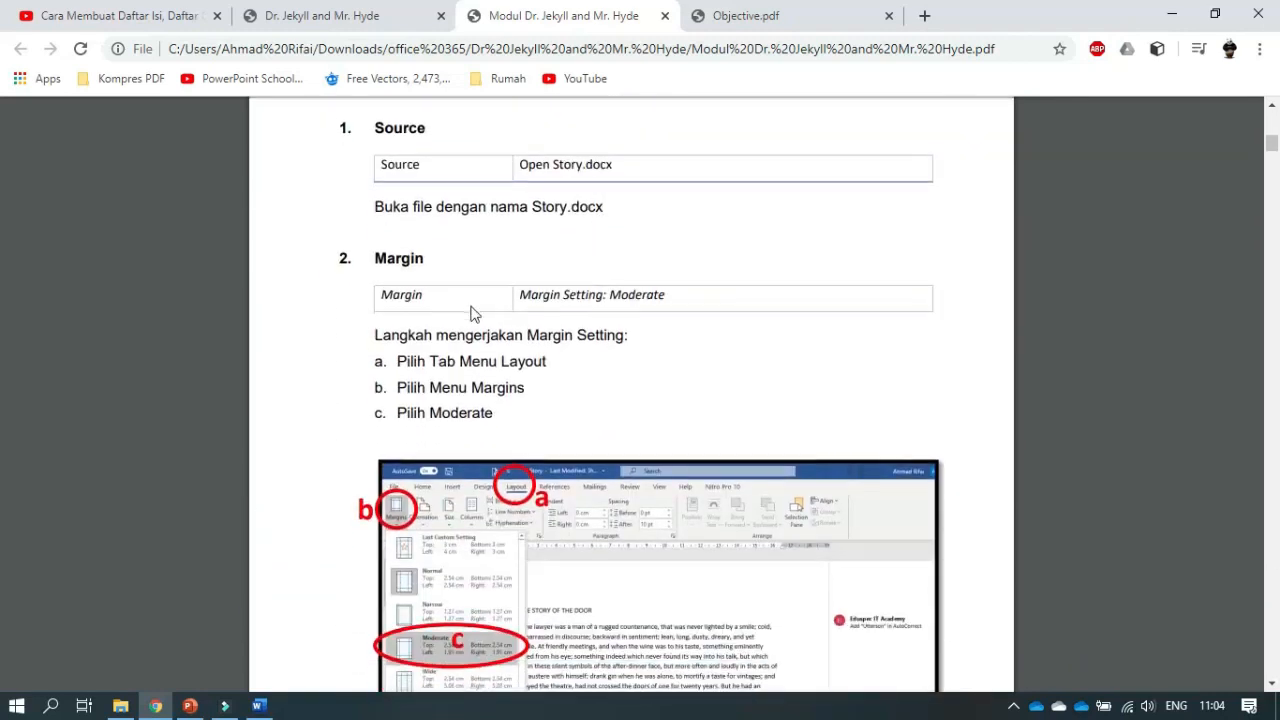
scroll(472, 312, "down", 3)
scroll(474, 314, "down", 1)
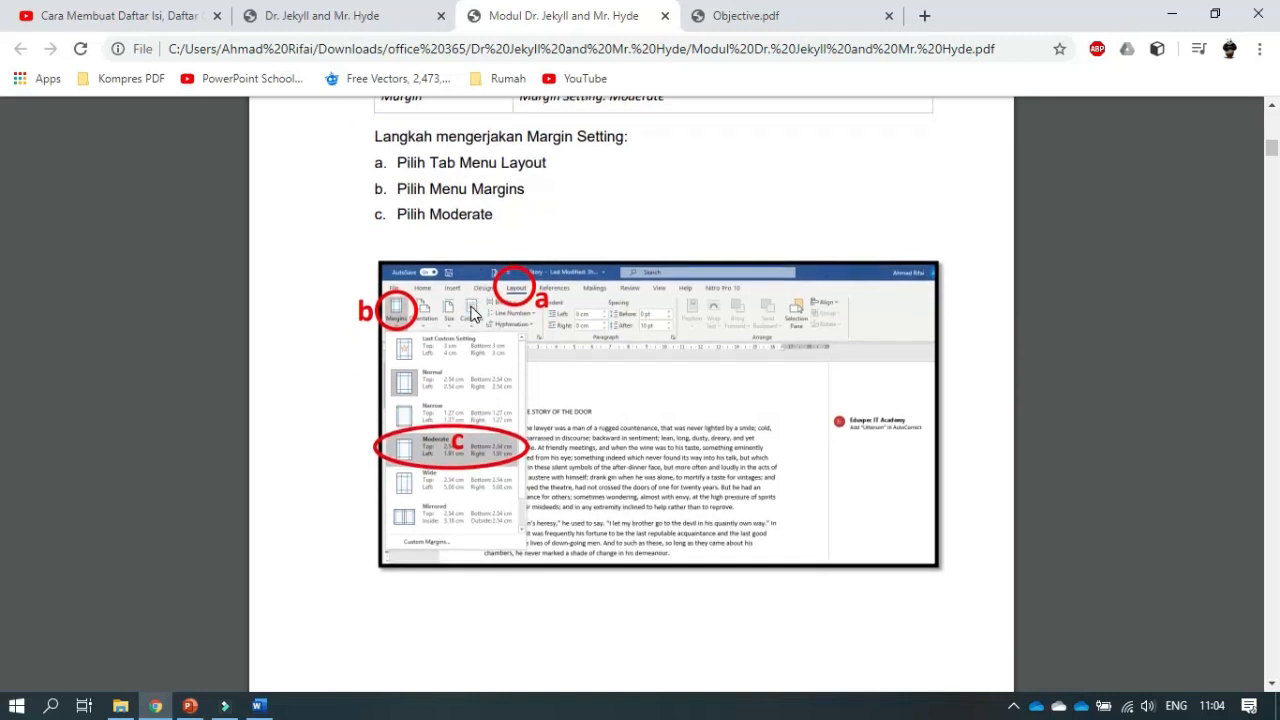
scroll(474, 314, "up", 3)
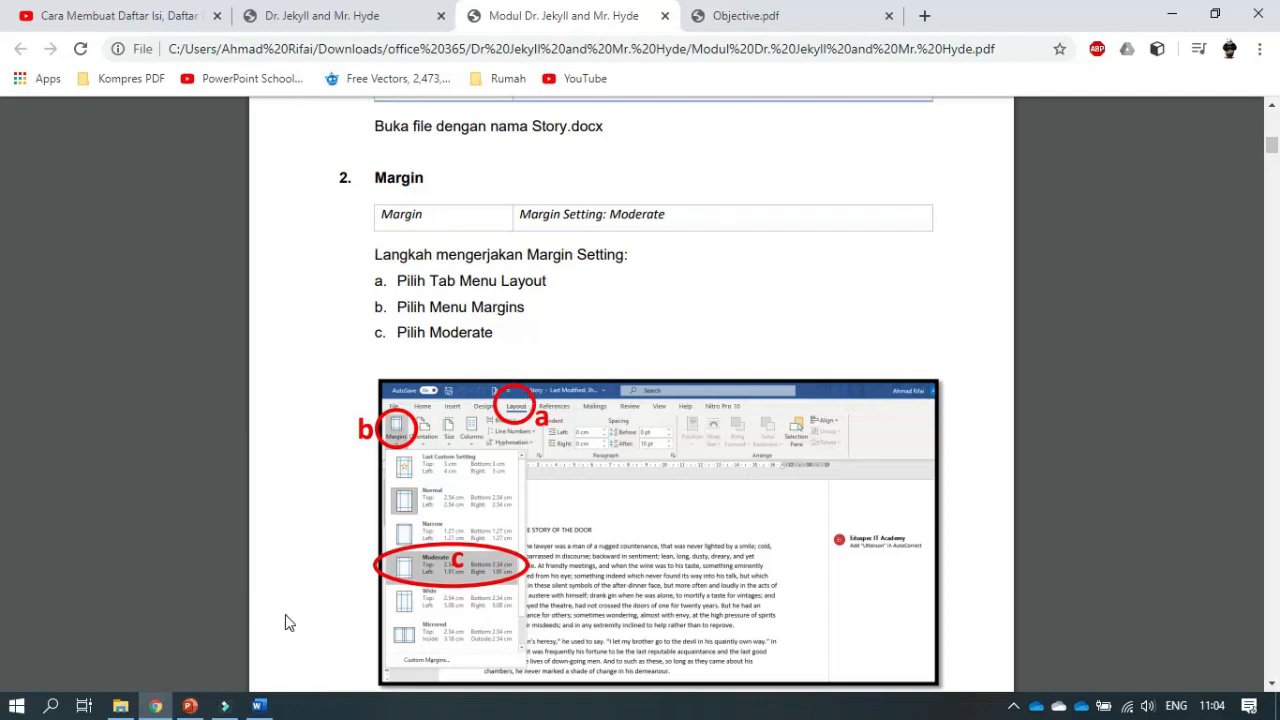
Switch to Word and set the Story document's page margins to Moderate
left_click(258, 706)
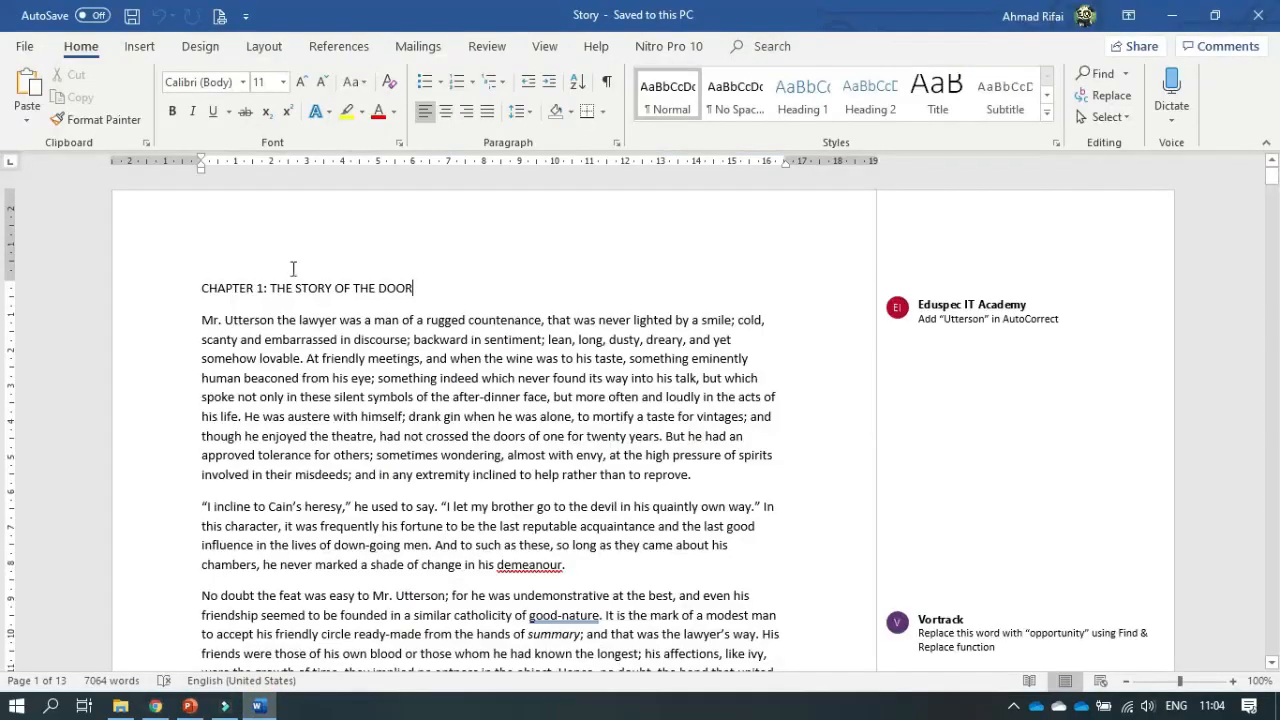
left_click(264, 50)
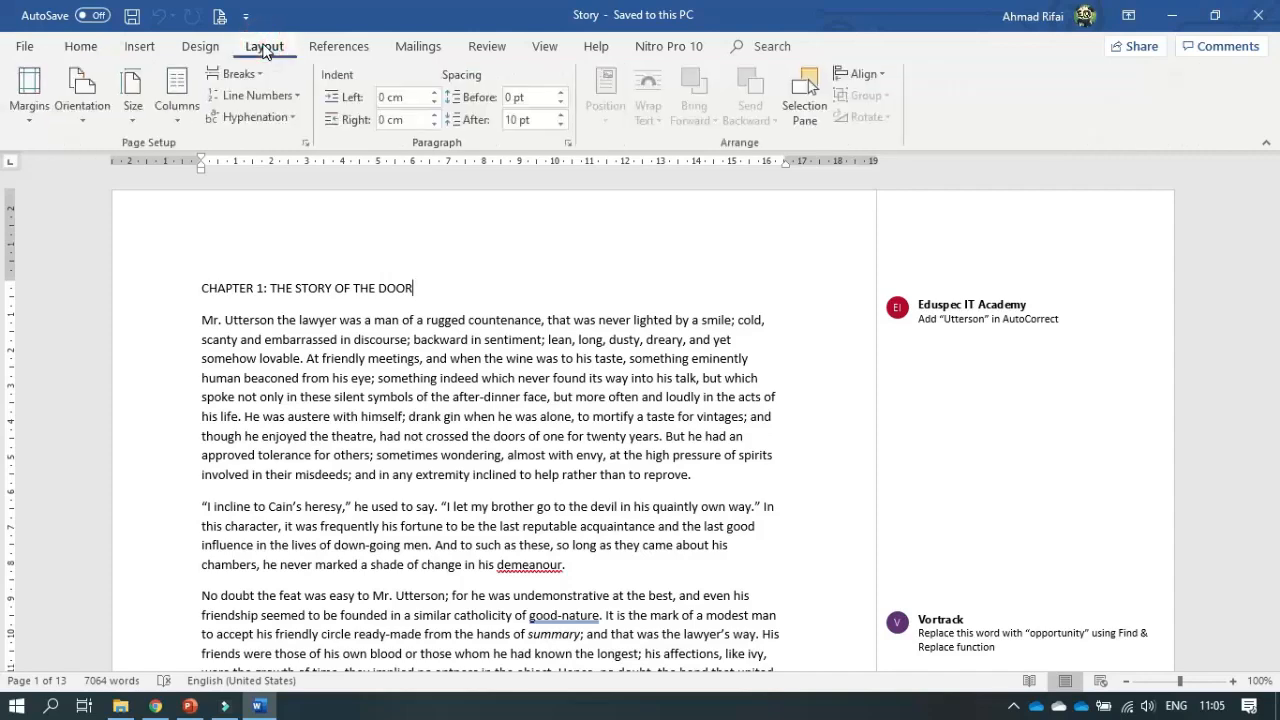
left_click(29, 124)
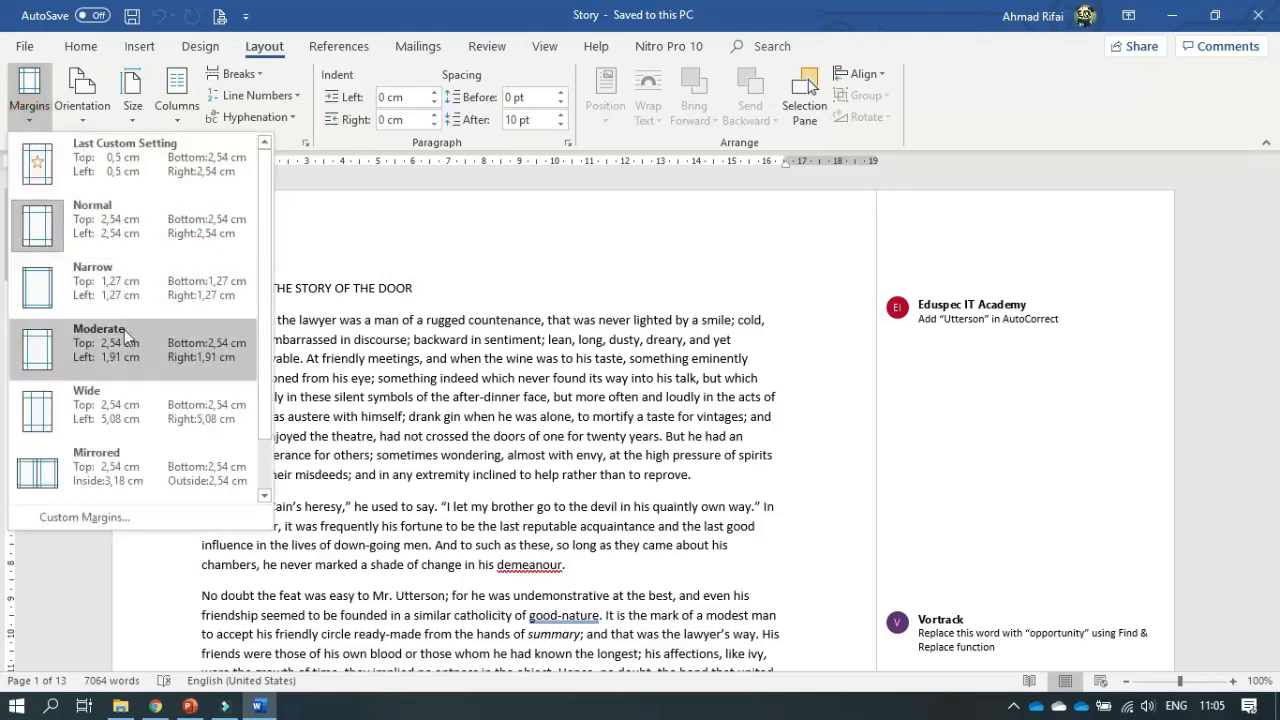
key("Escape")
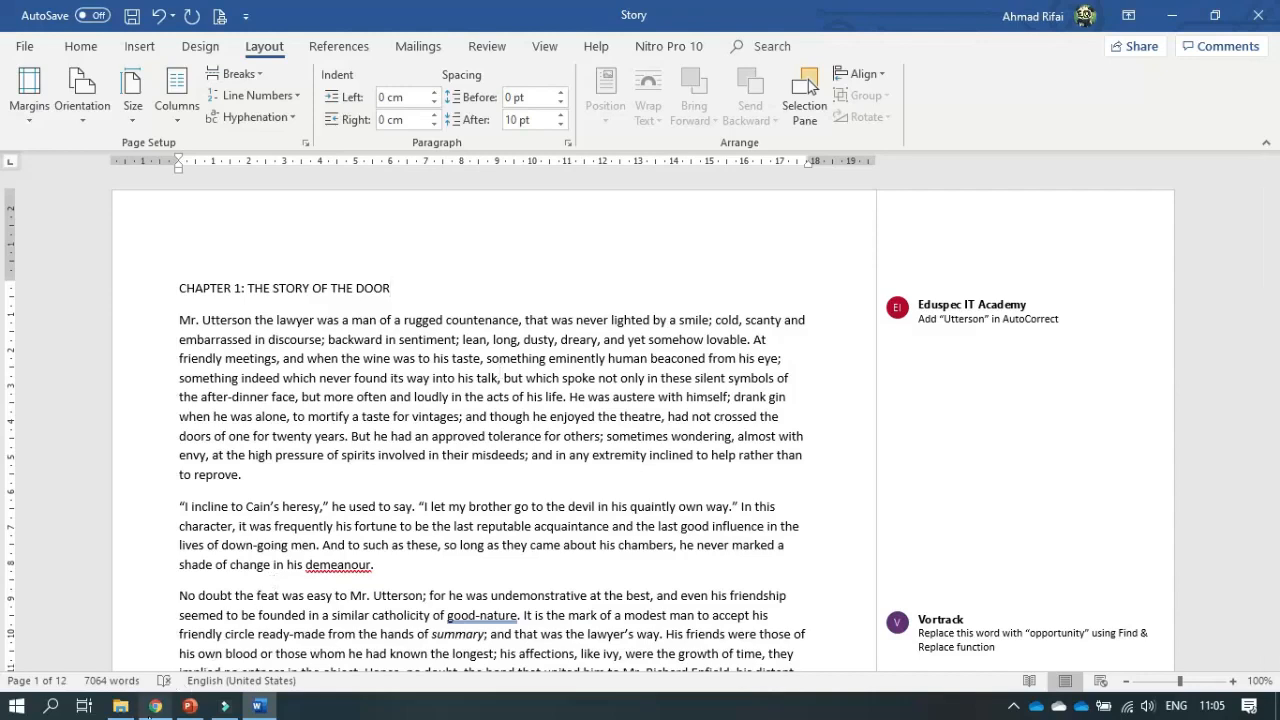
Read the Themes section of the Modul PDF in Chrome and return to the Story document in Word
left_click(155, 706)
scroll(456, 440, "down", 5)
scroll(456, 445, "down", 5)
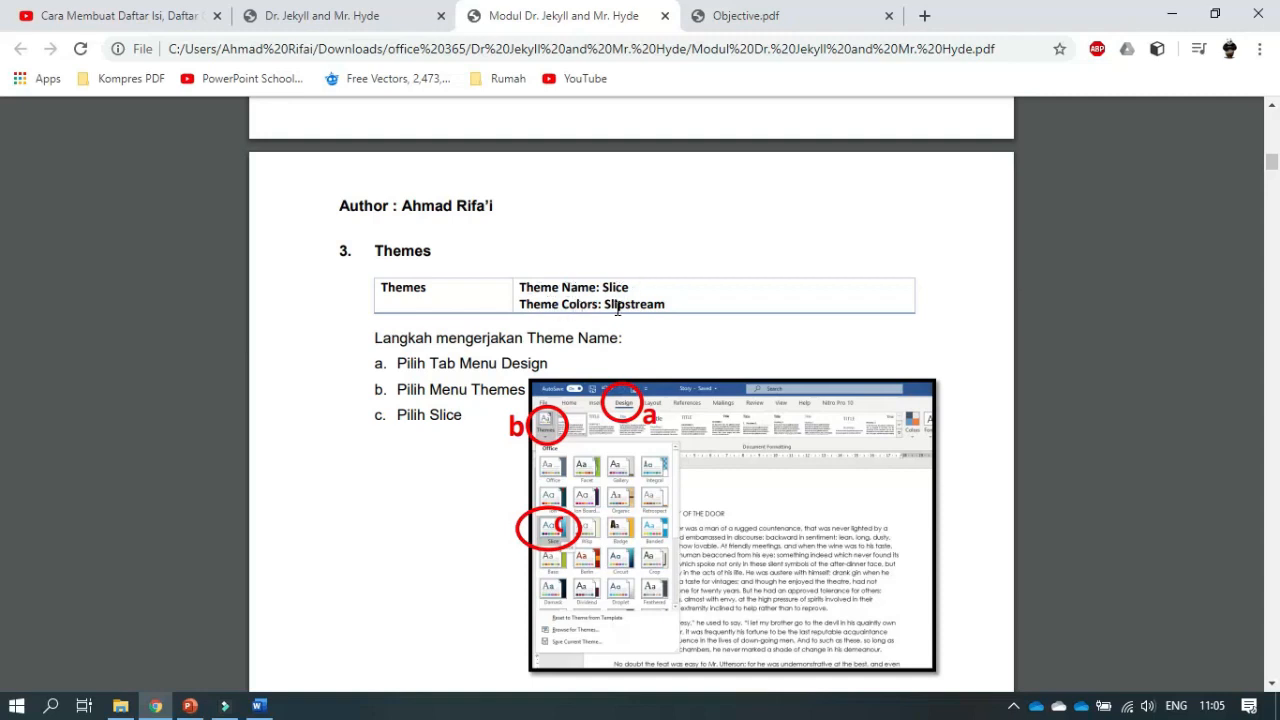
scroll(636, 302, "down", 1)
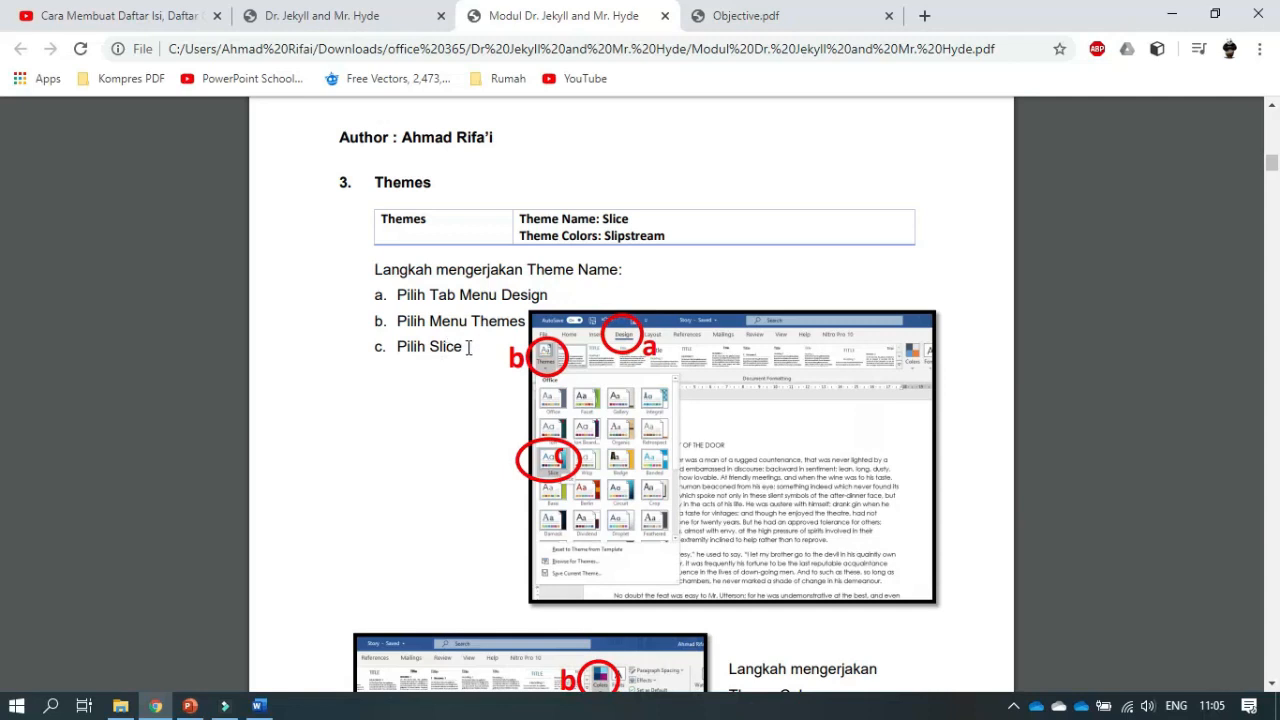
left_click(258, 706)
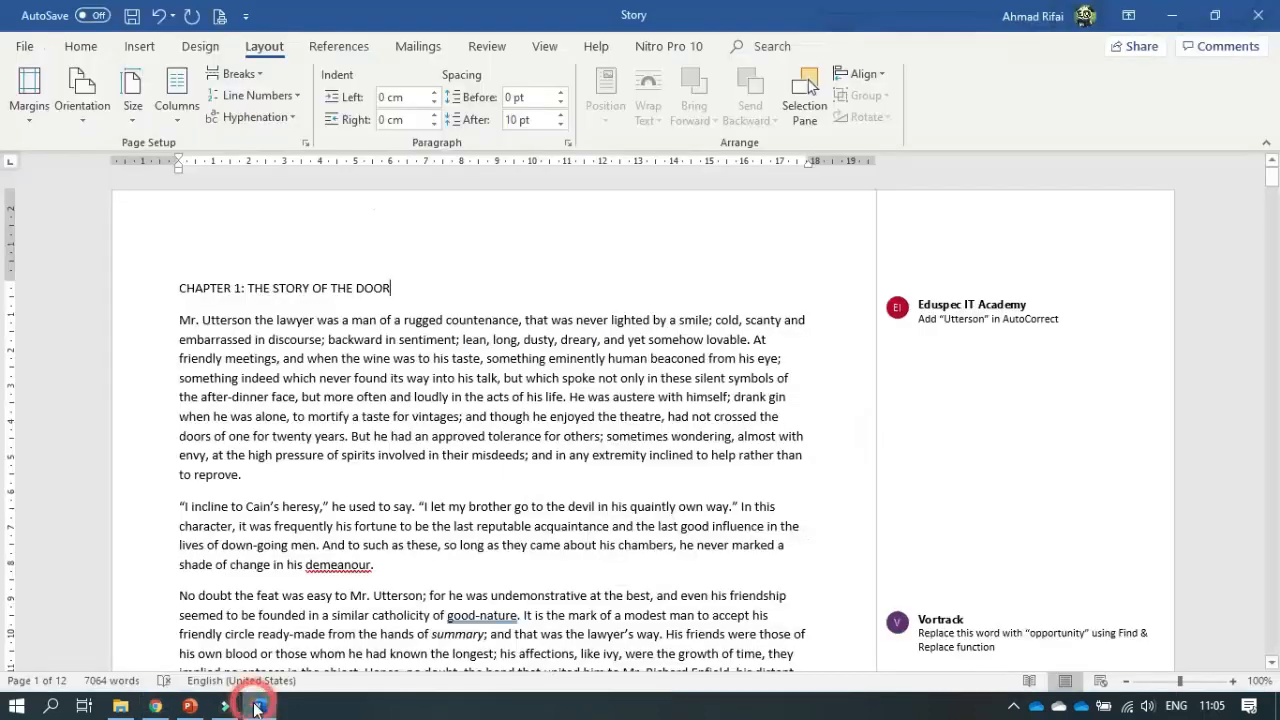
Apply the Slice theme to the Story document
left_click(211, 50)
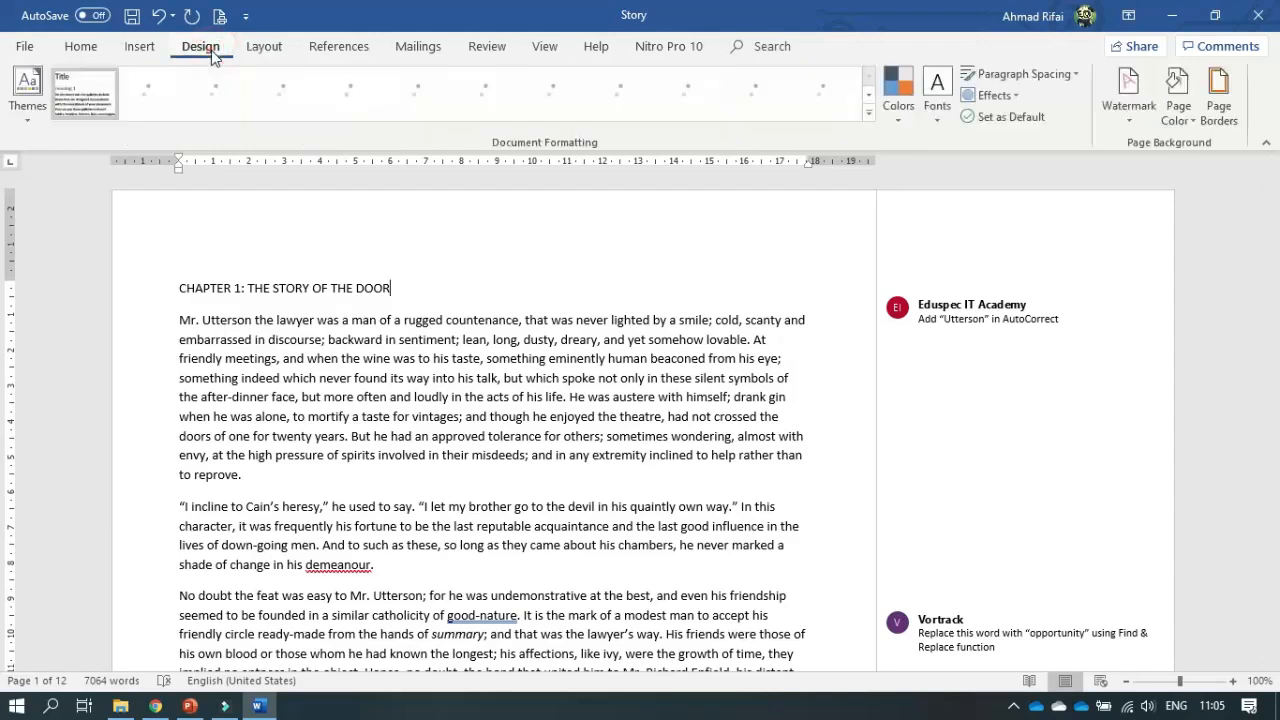
left_click(31, 121)
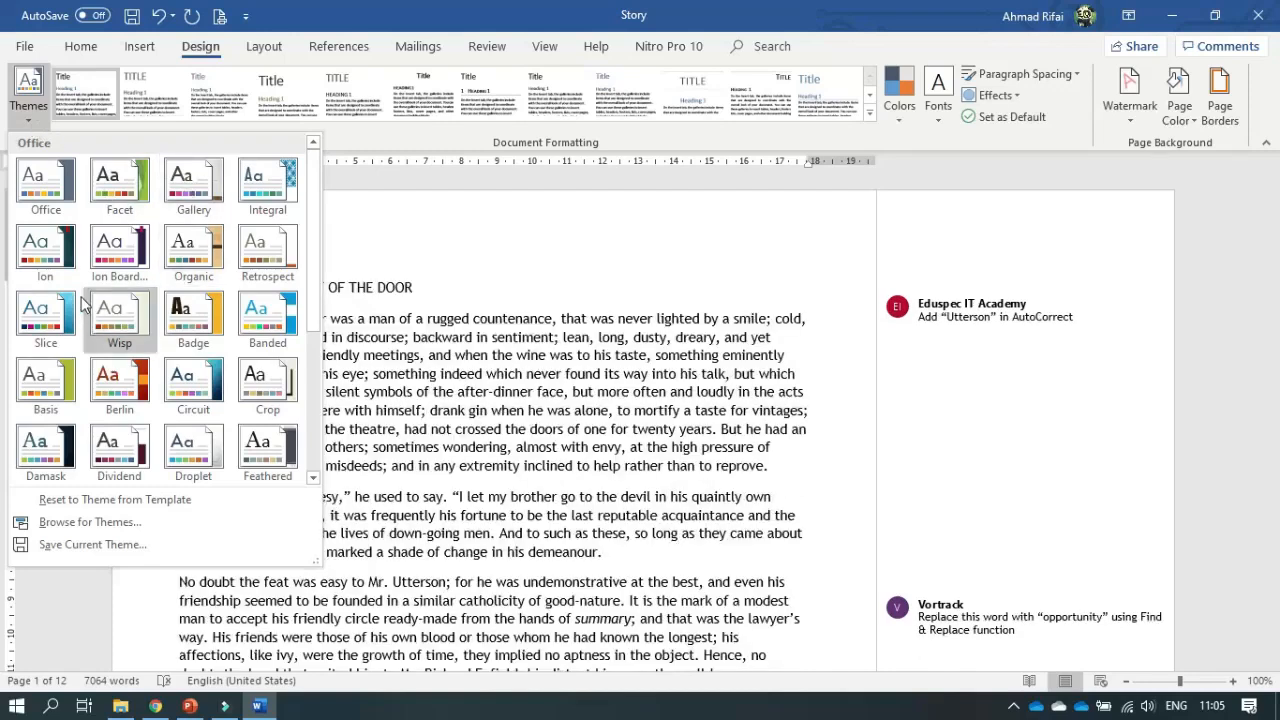
left_click(40, 330)
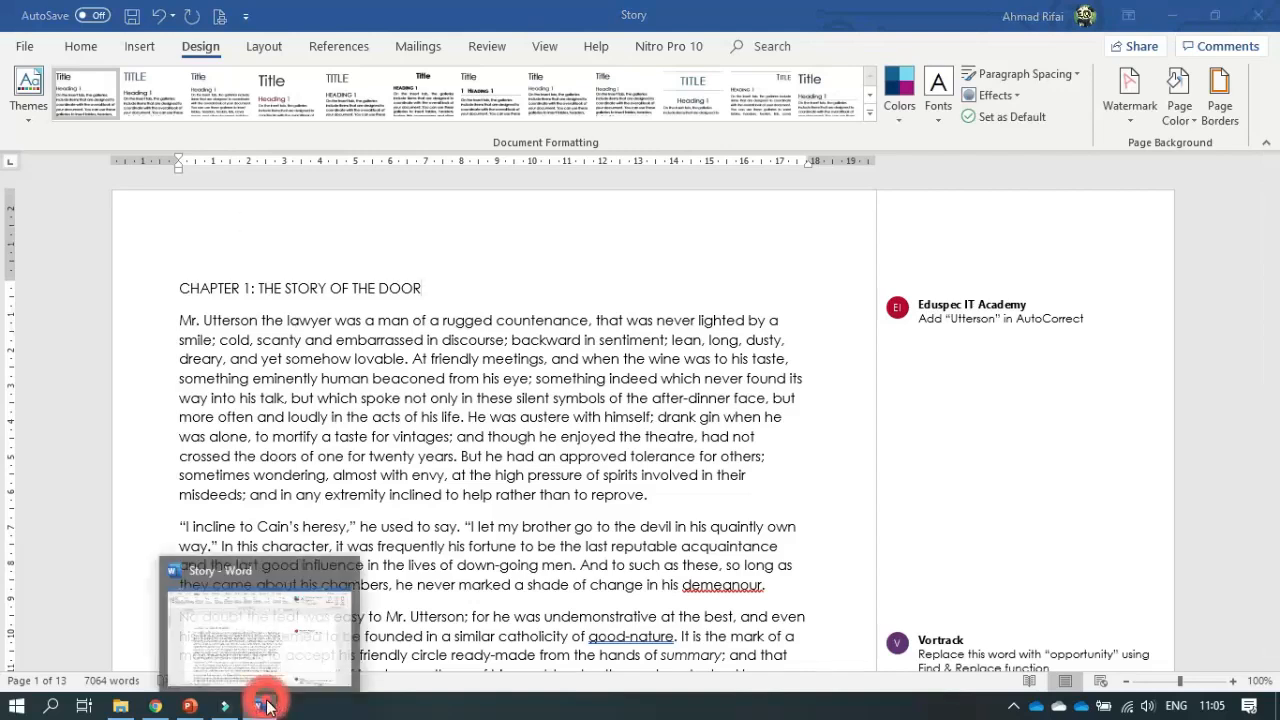
Switch to Chrome and read the Theme Colors instructions in the Themes section of the Modul PDF
left_click(193, 706)
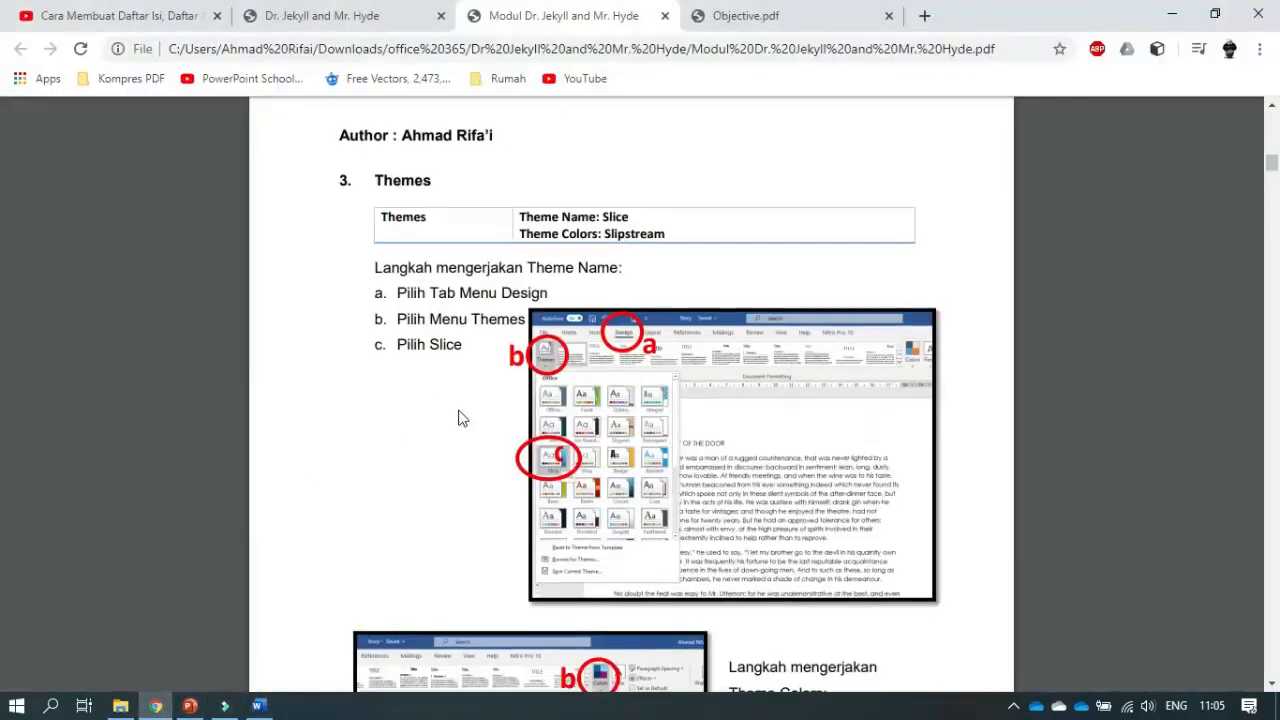
scroll(460, 416, "down", 3)
scroll(460, 416, "down", 2)
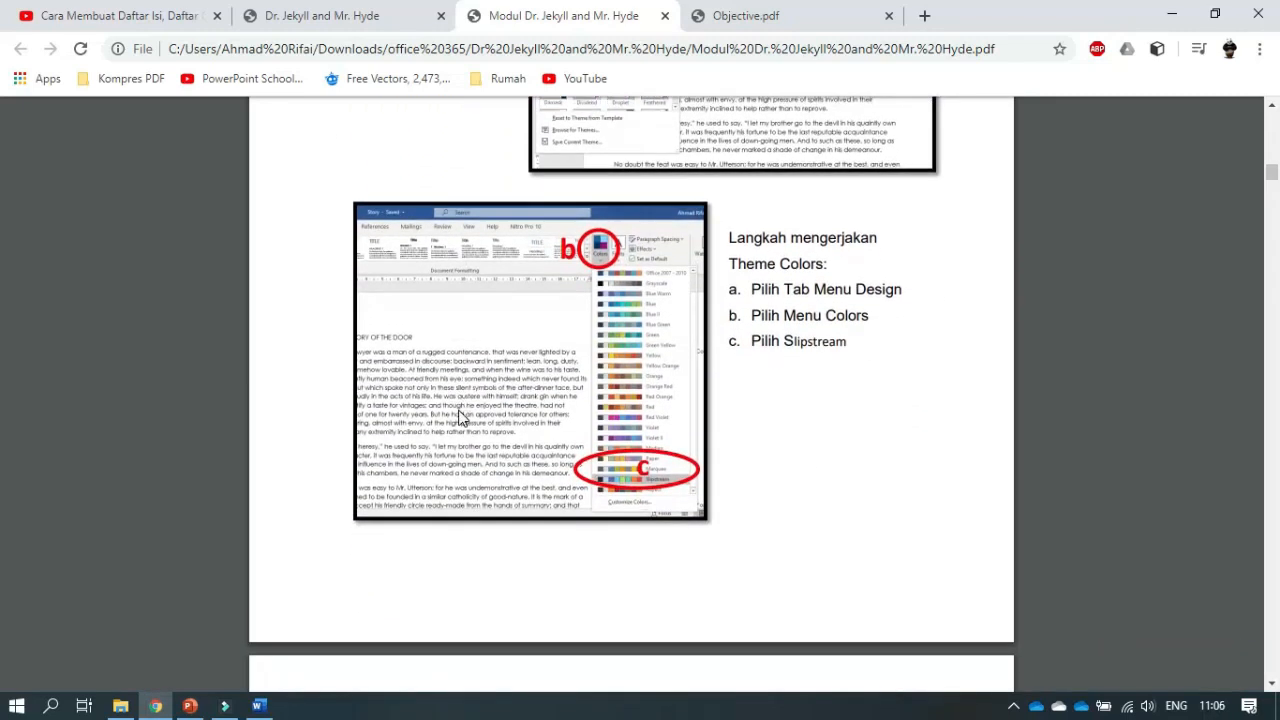
scroll(460, 416, "up", 4)
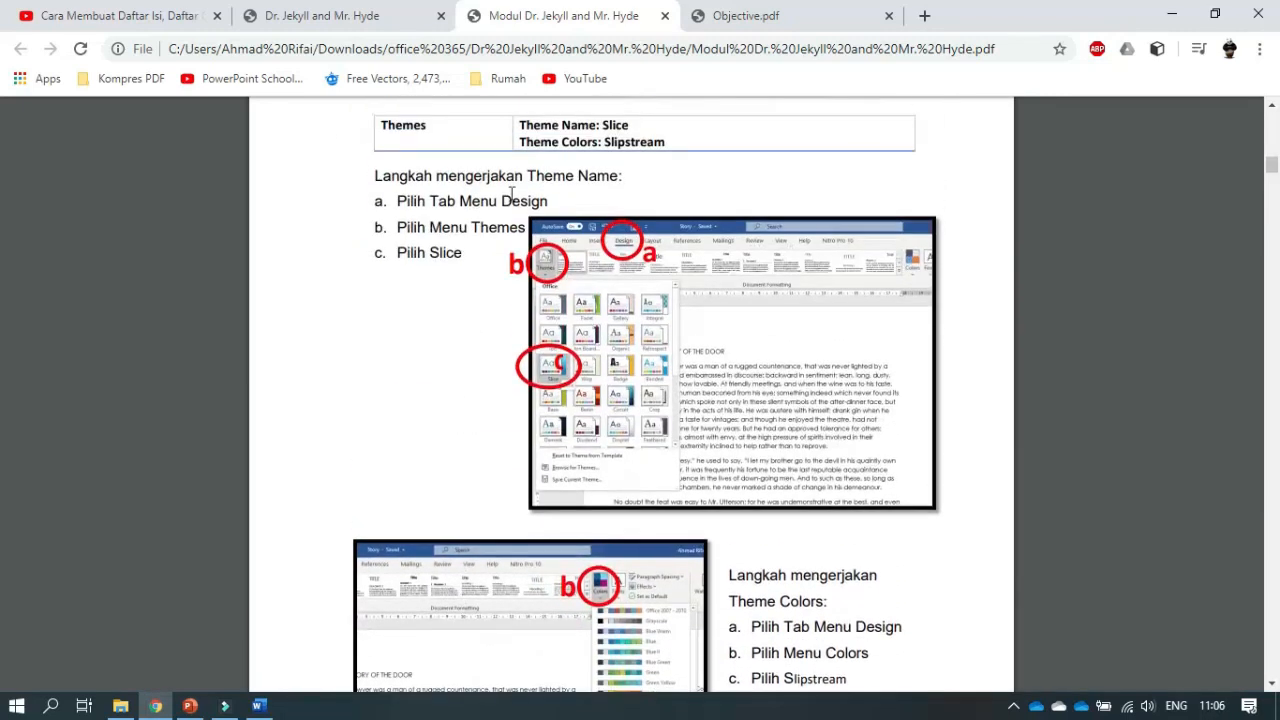
scroll(600, 222, "up", 1)
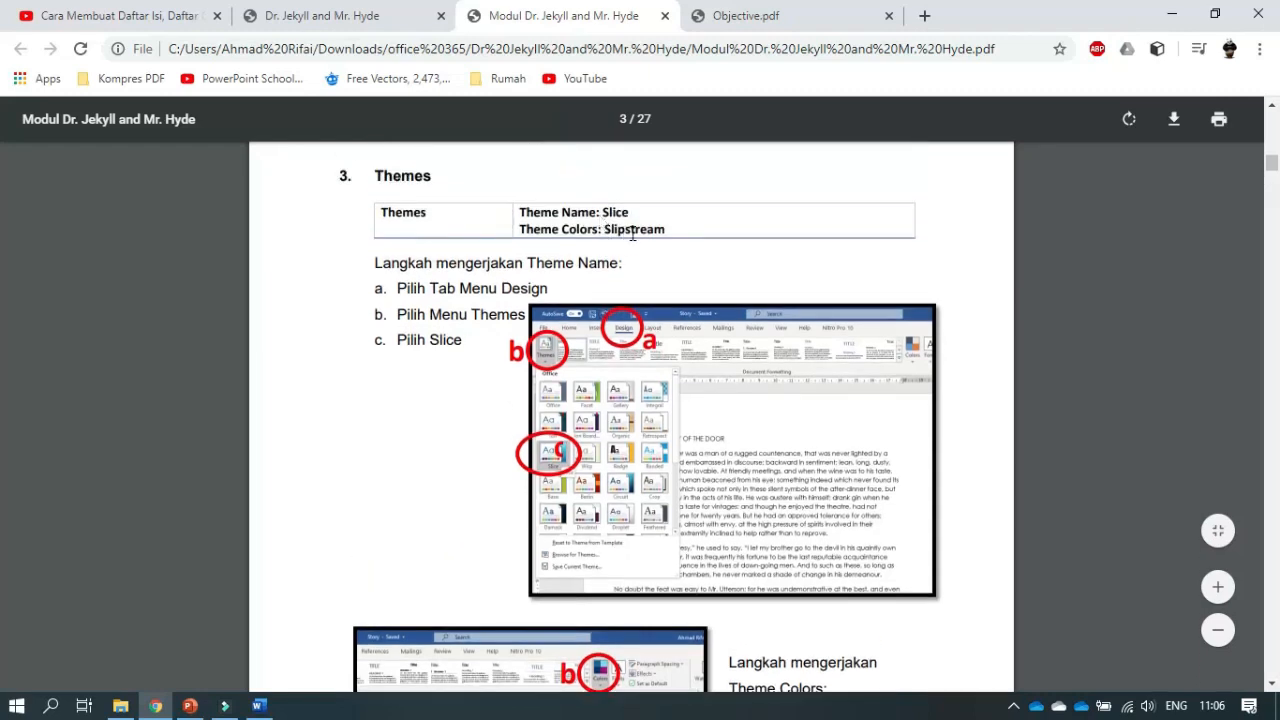
scroll(624, 245, "down", 3)
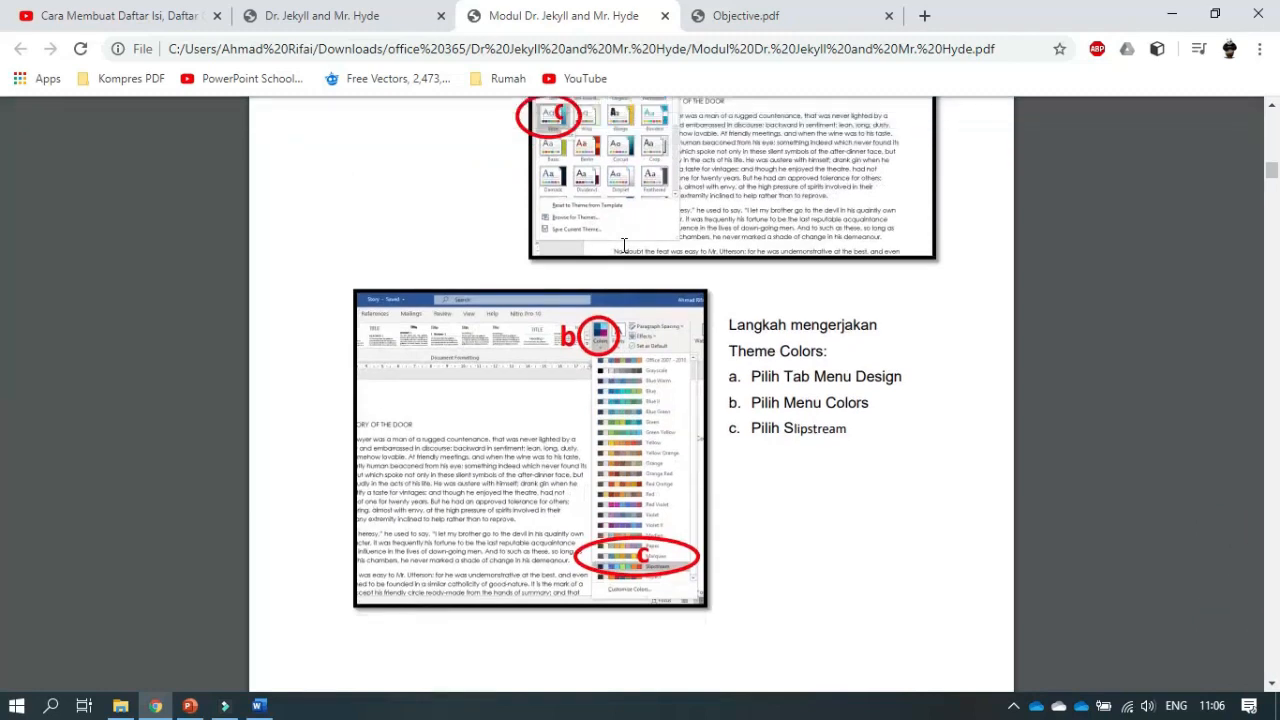
scroll(769, 331, "down", 1)
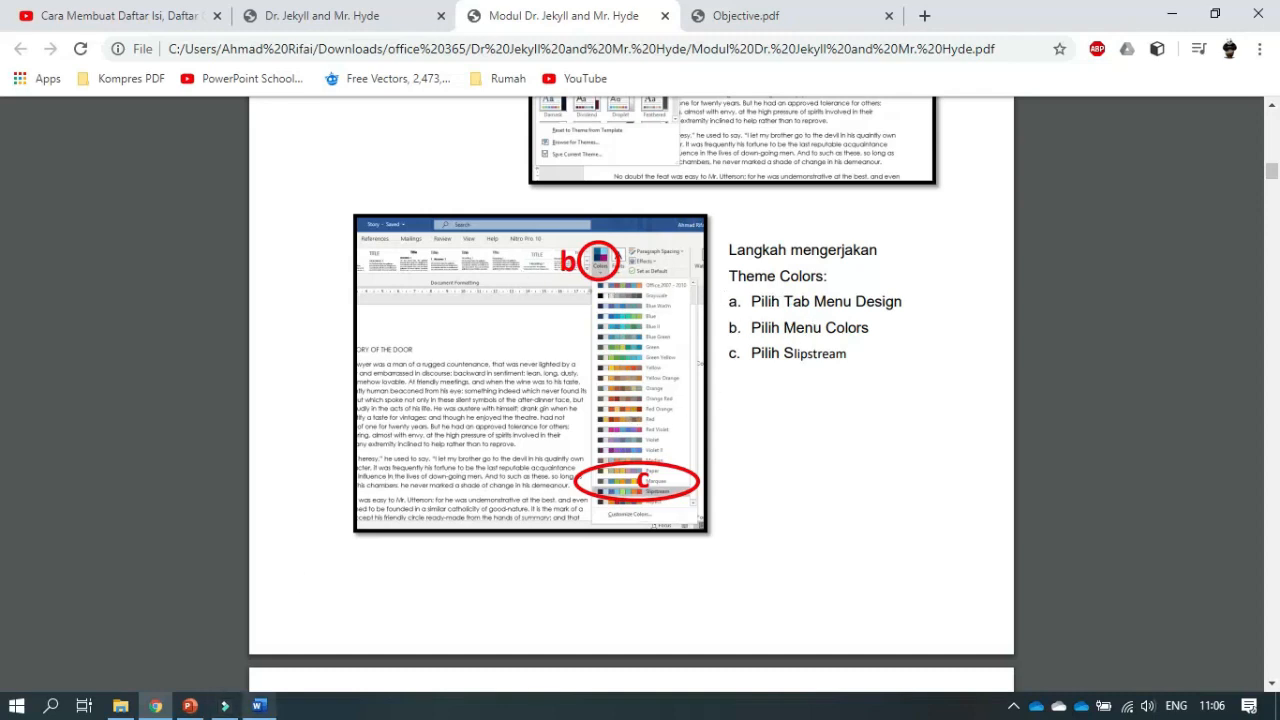
Switch to Word and set the Story document's theme colors to Slipstream
left_click(258, 705)
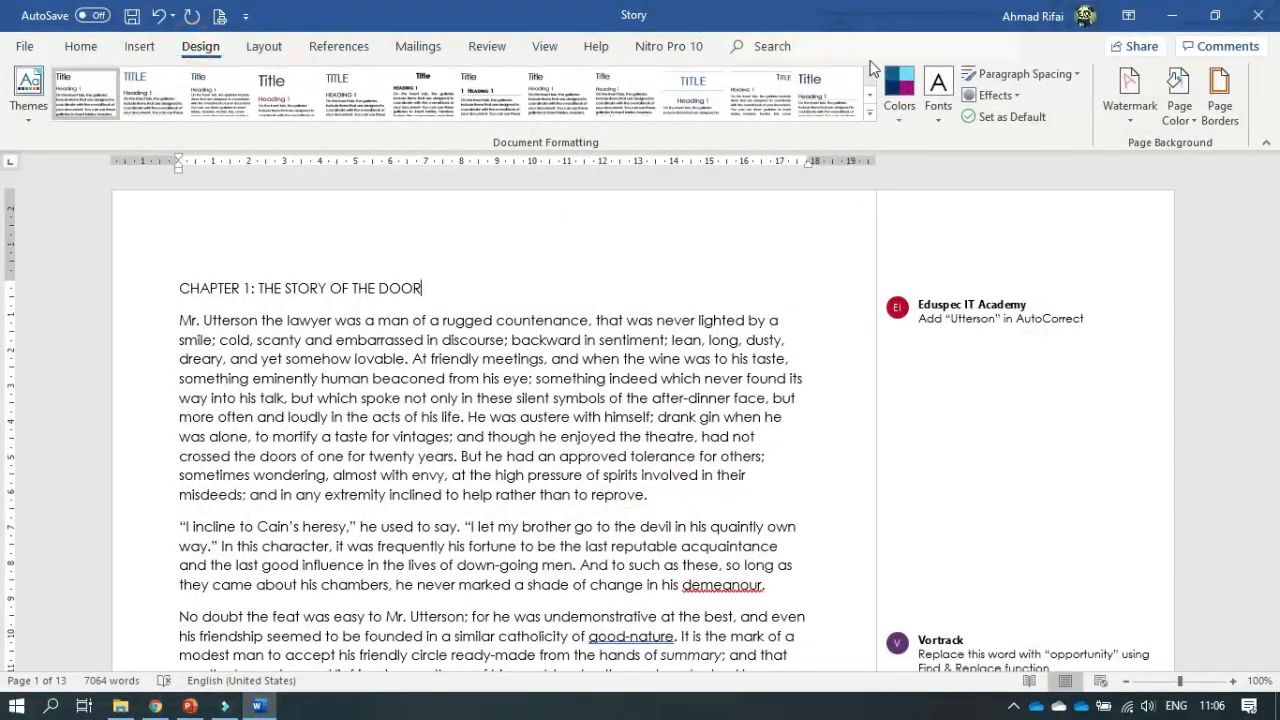
left_click(897, 124)
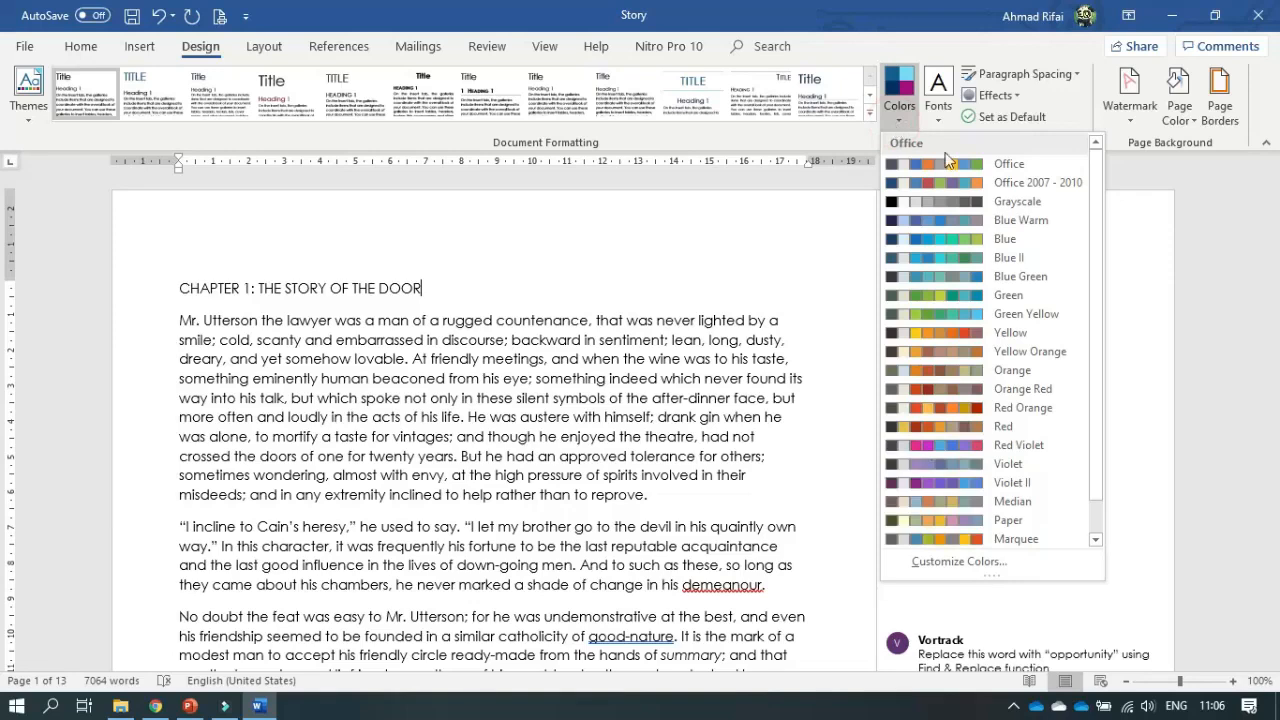
scroll(997, 328, "down", 1)
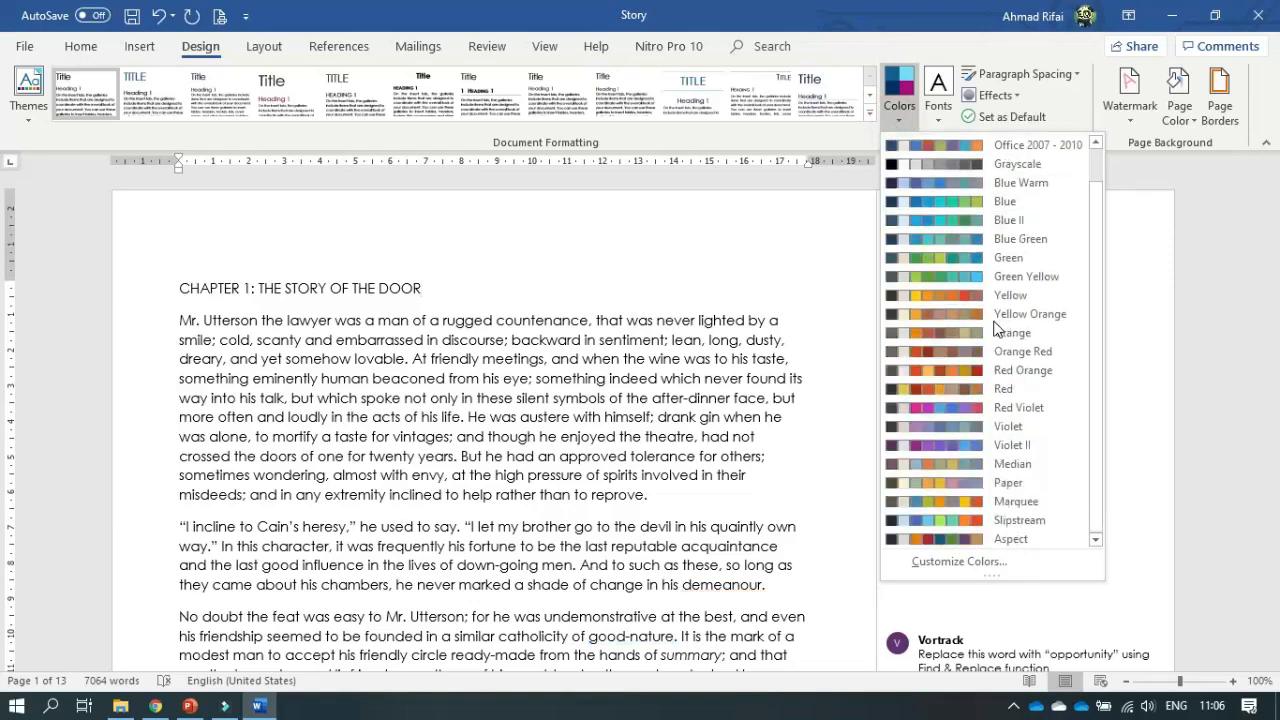
left_click(1020, 522)
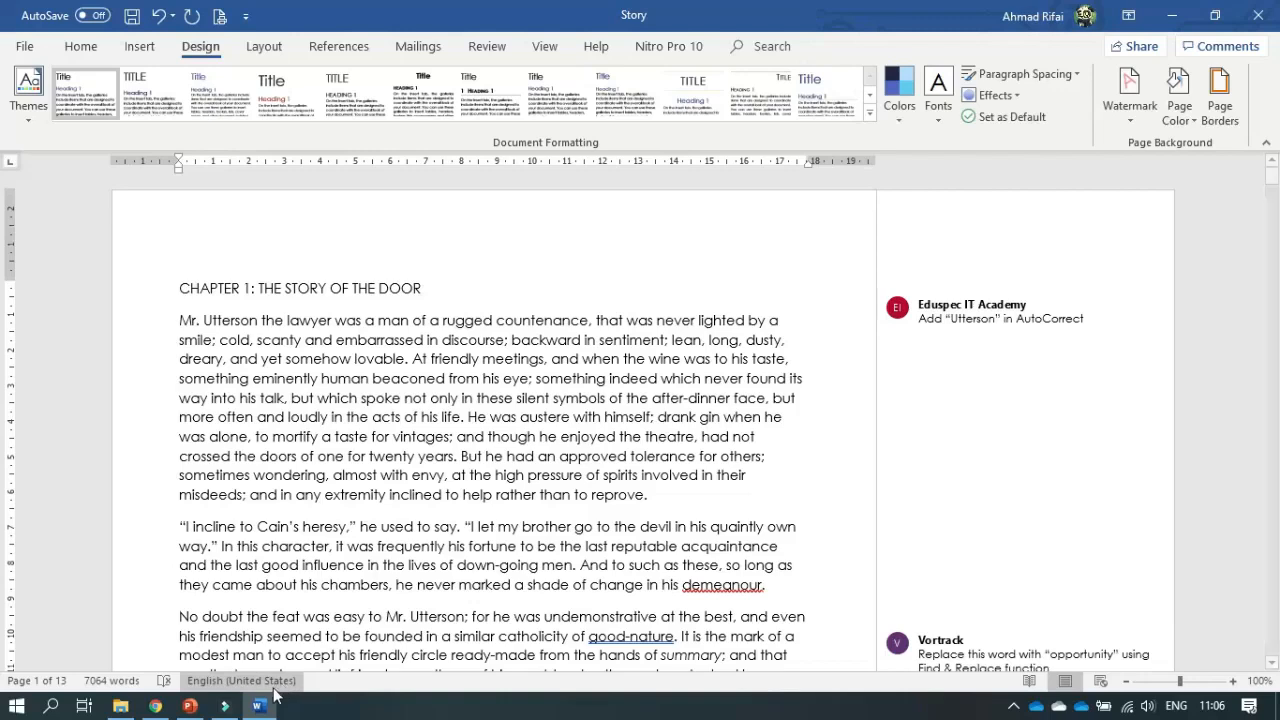
Switch to Chrome and read the Find and Replace section of the Modul PDF
left_click(155, 706)
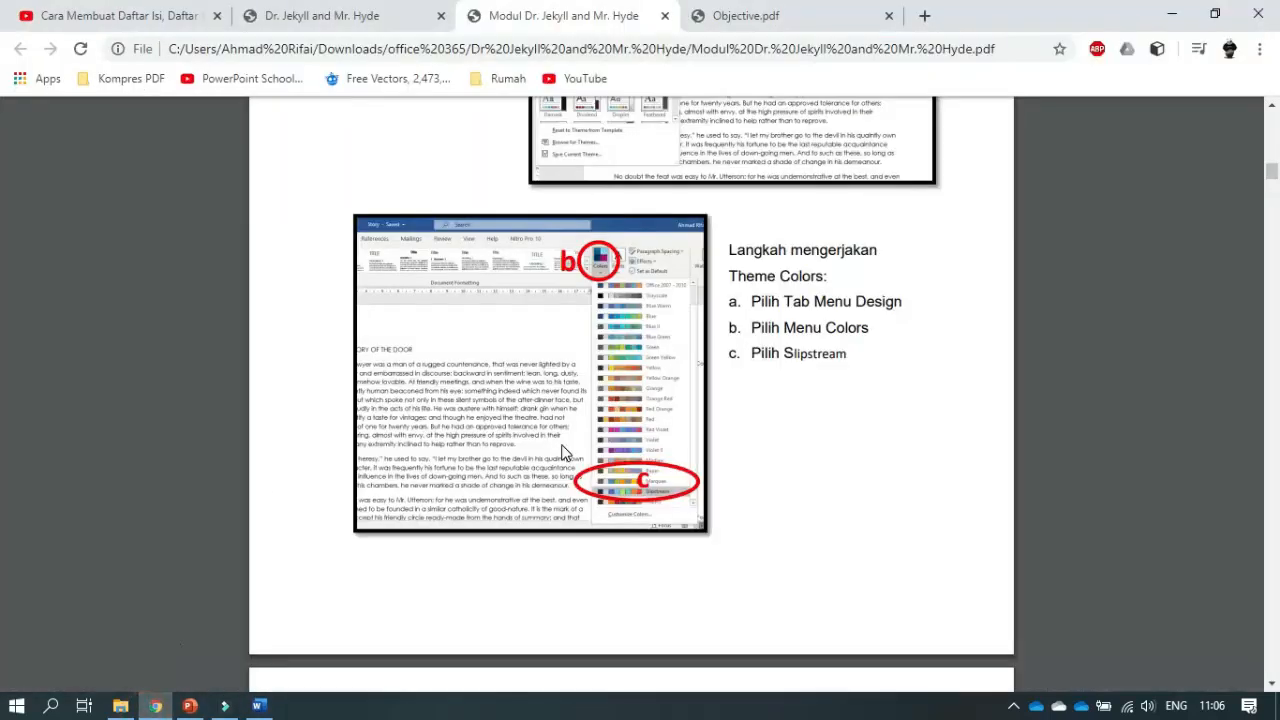
scroll(563, 449, "down", 4)
scroll(563, 449, "down", 3)
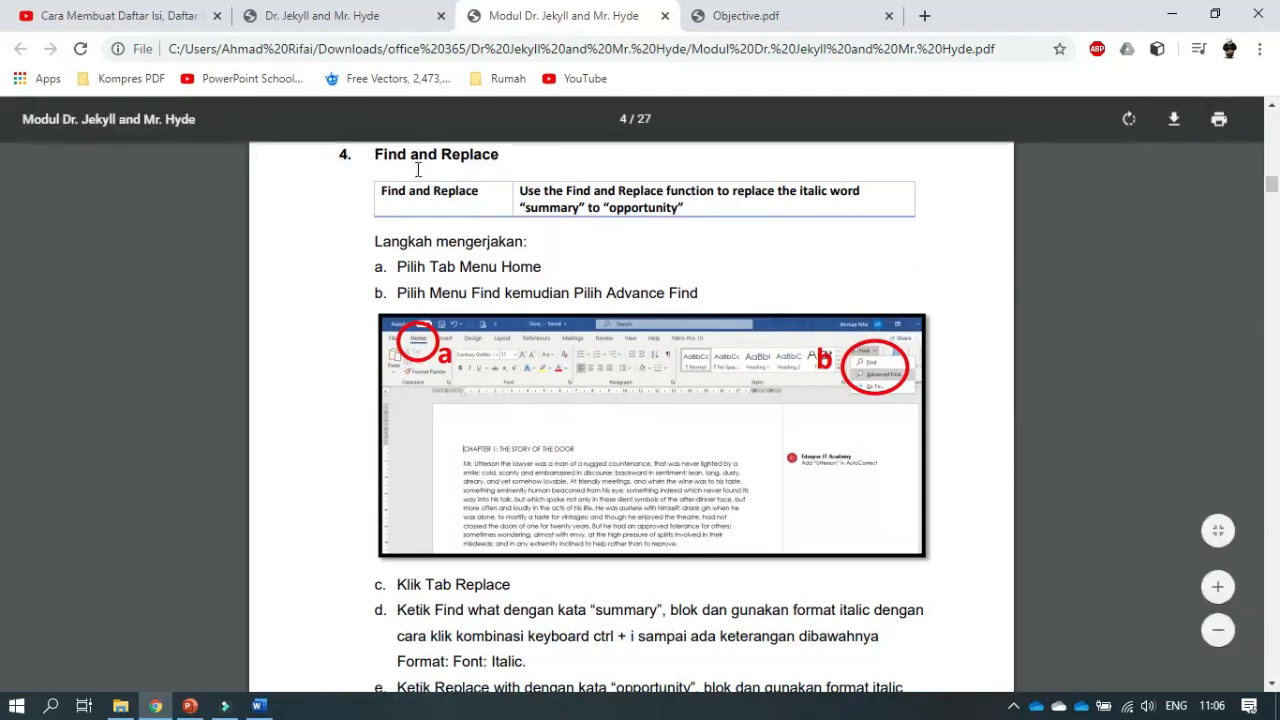
scroll(449, 186, "up", 1)
scroll(449, 186, "up", 1)
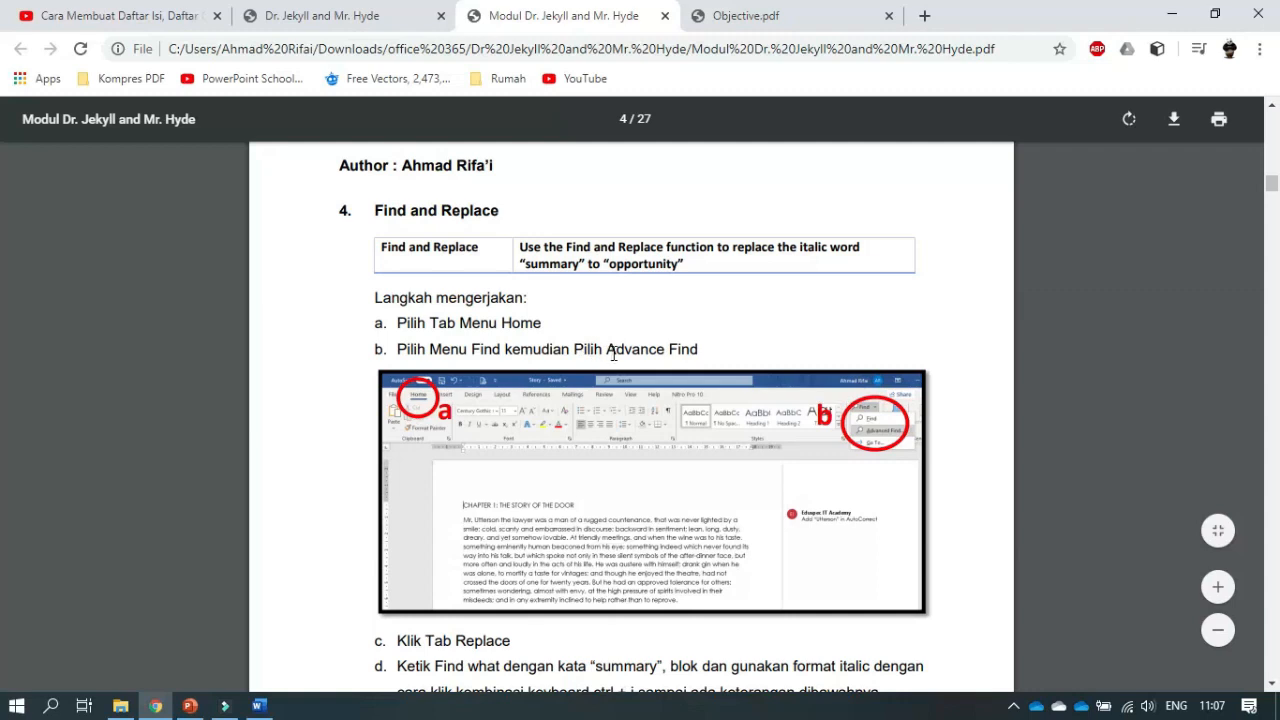
scroll(613, 353, "down", 1)
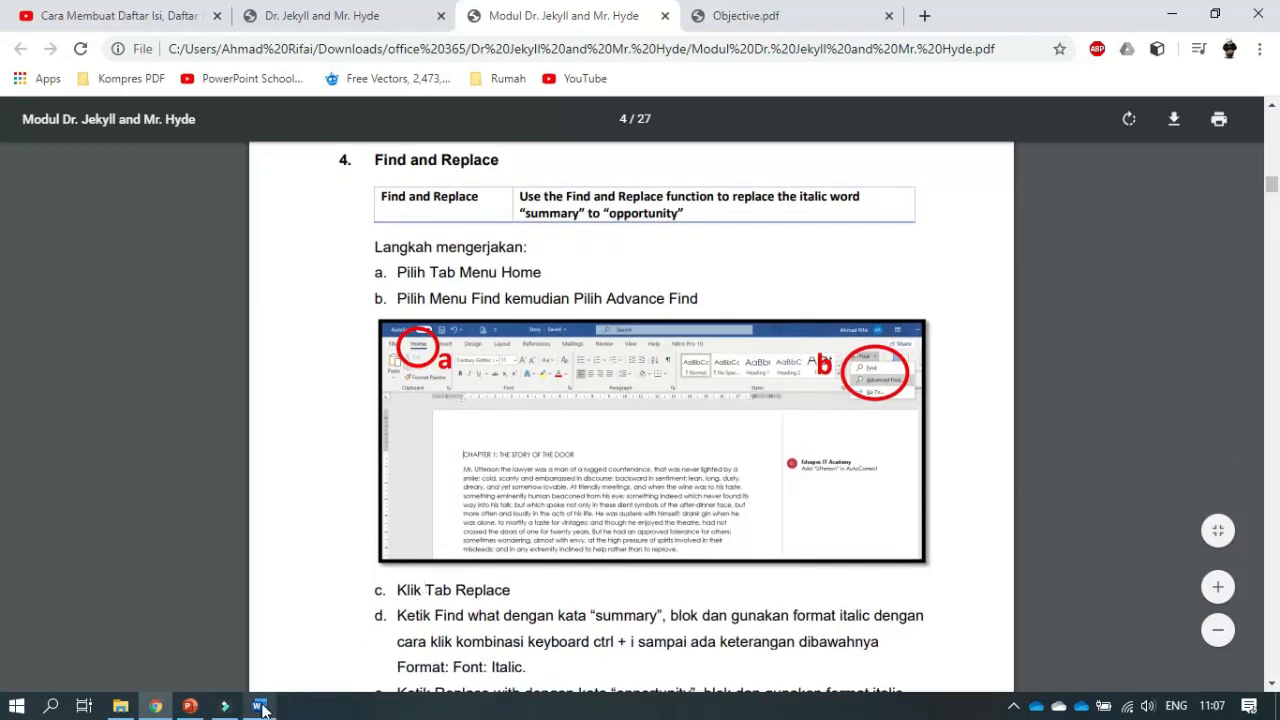
Switch to Word and set up an Advanced Find for the word "summary" in italic font format
left_click(259, 707)
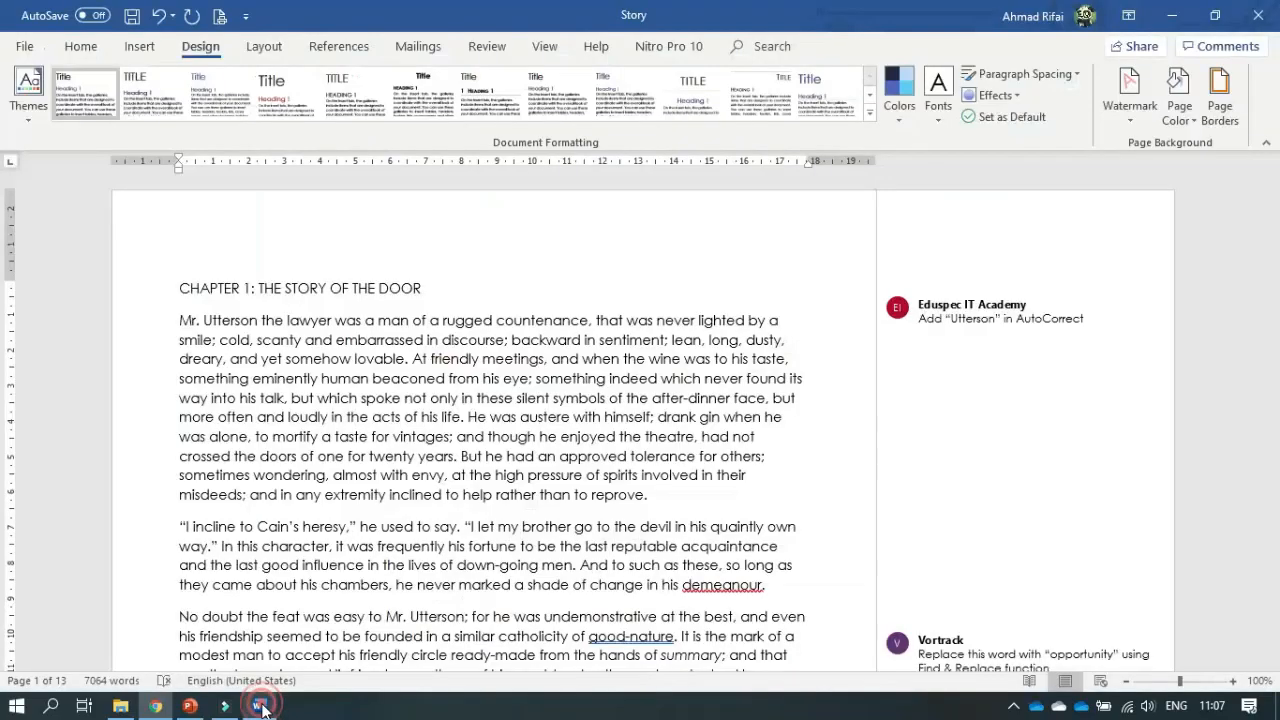
left_click(84, 50)
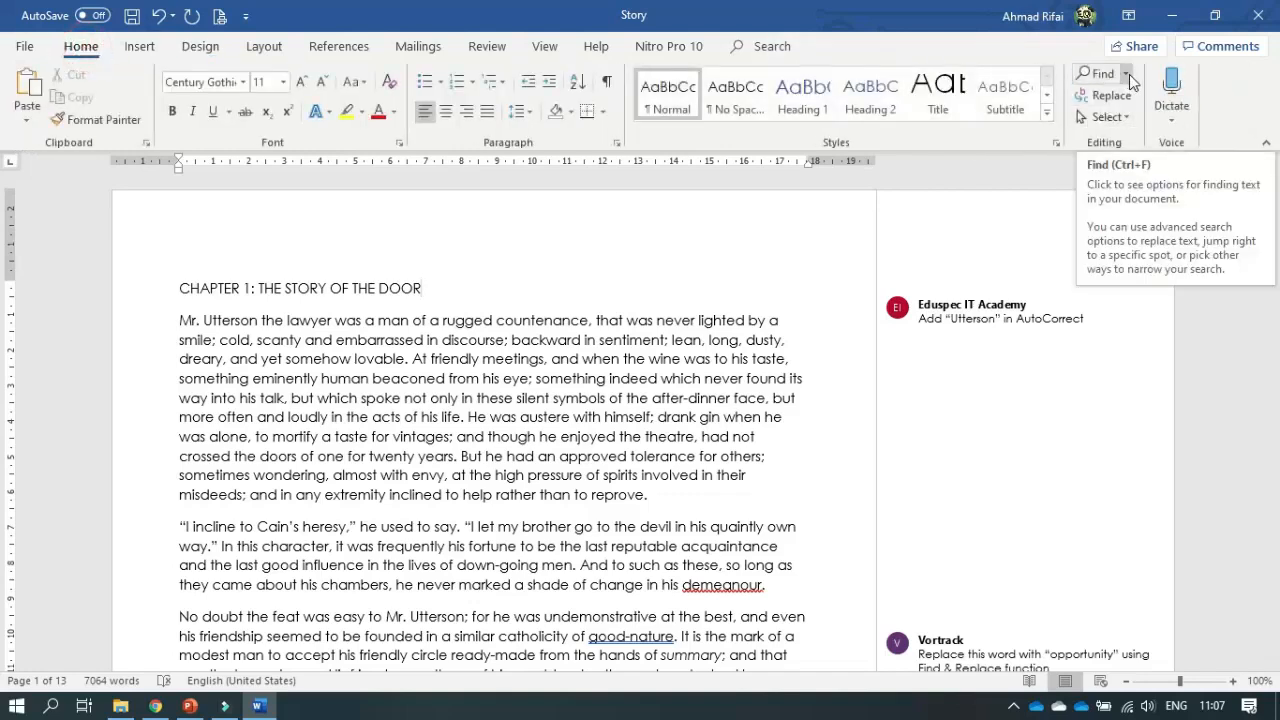
left_click(1128, 74)
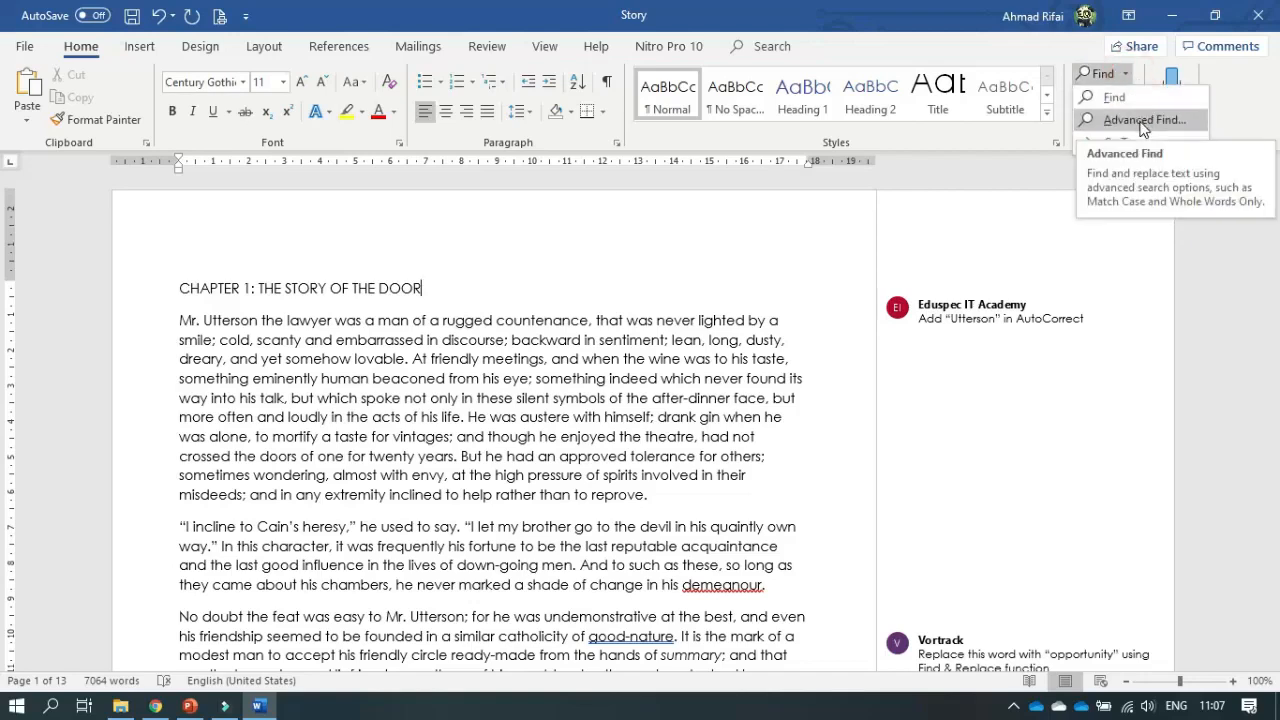
left_click(1143, 120)
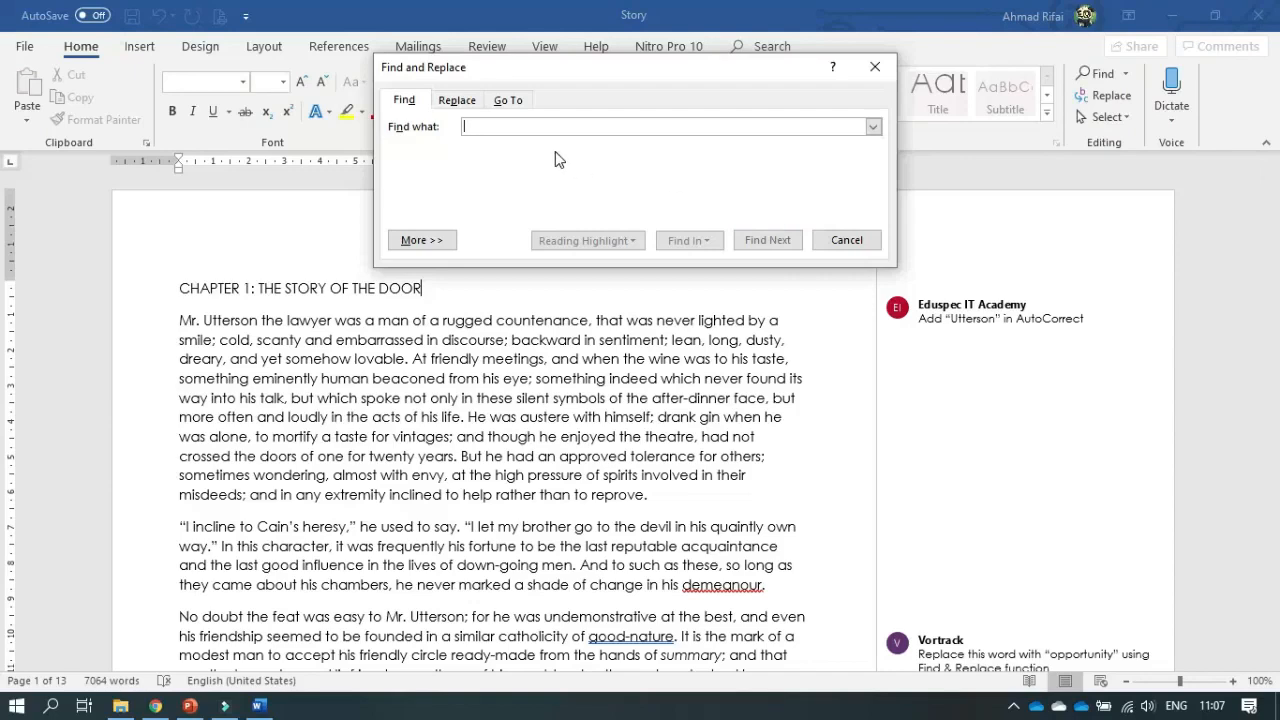
type("summary")
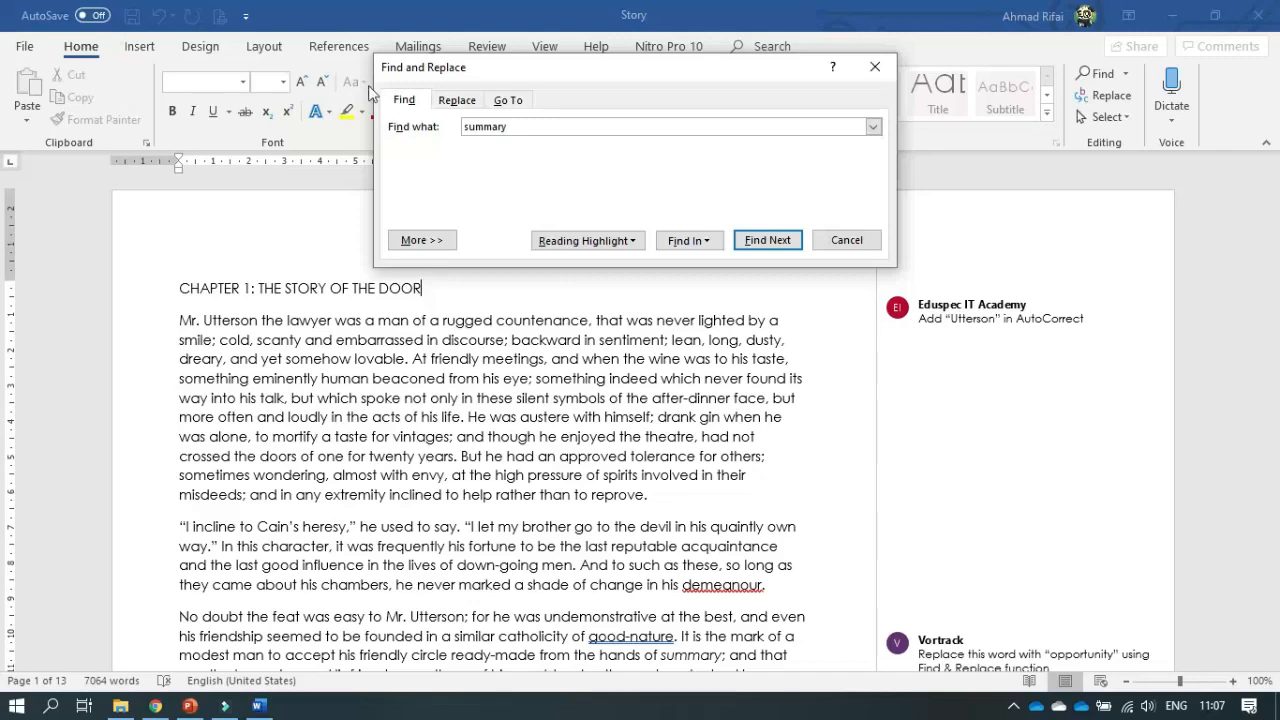
left_click(510, 126)
left_click_drag(510, 126, 403, 133)
key("ctrl+i")
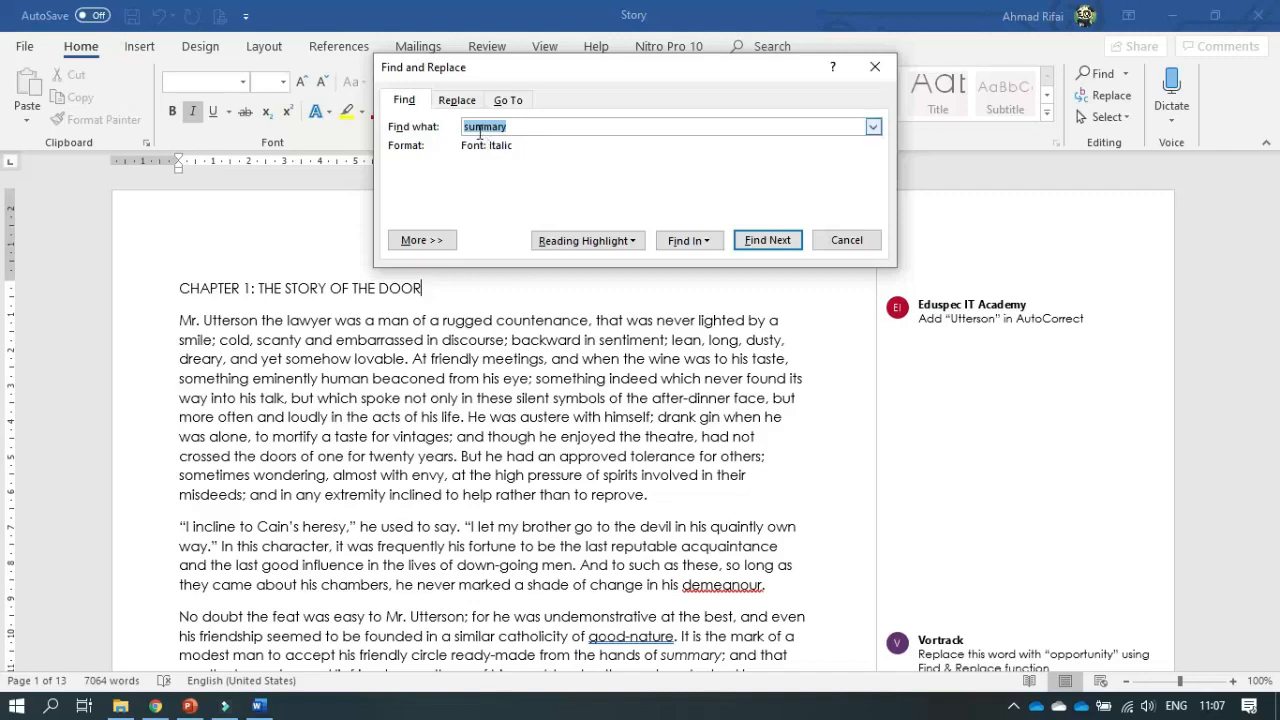
Try to replace all italic "summary" occurrences with "opportunity" in italic format, and close Find and Replace
left_click(456, 104)
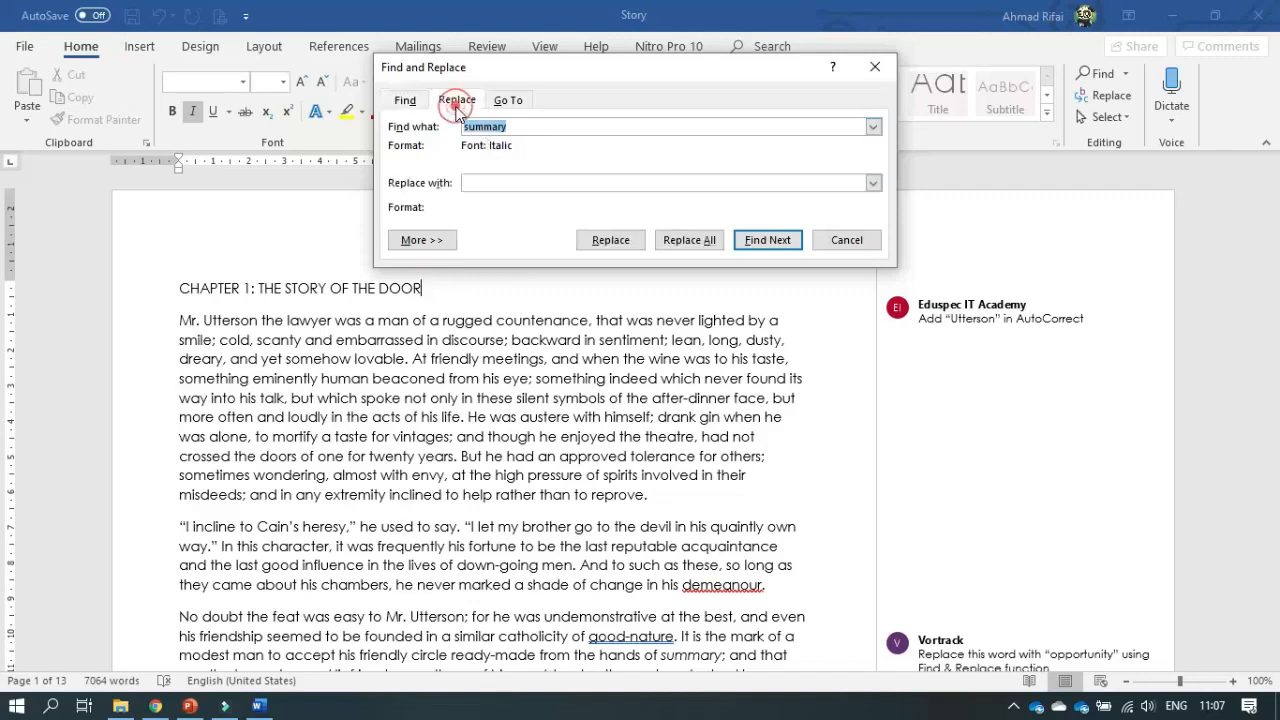
left_click(501, 181)
type("opportunity")
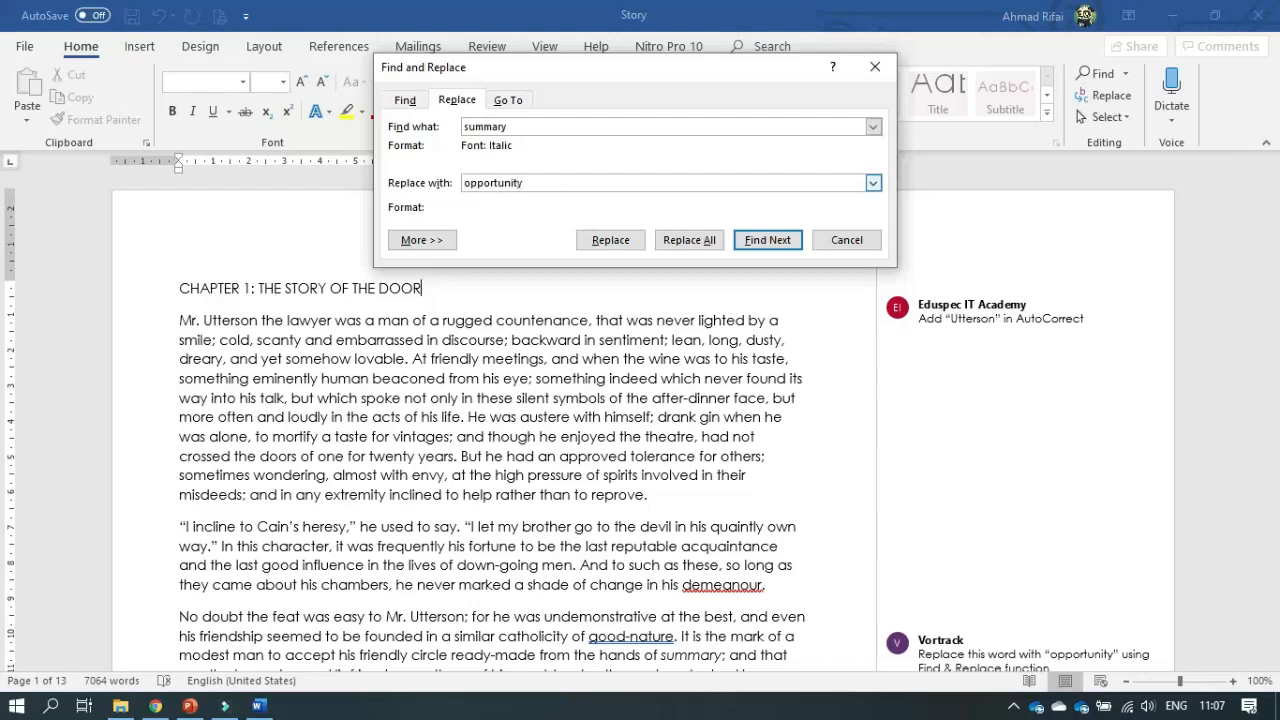
left_click(166, 708)
left_click(167, 709)
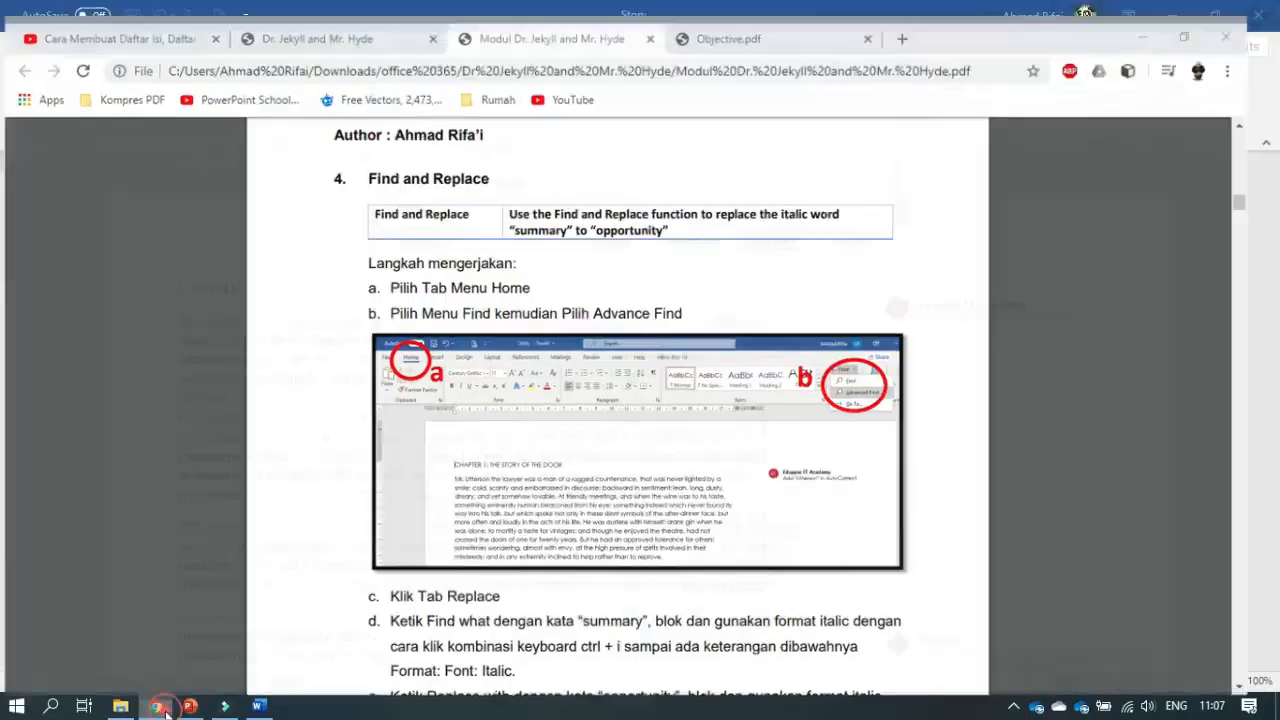
double_click(533, 182)
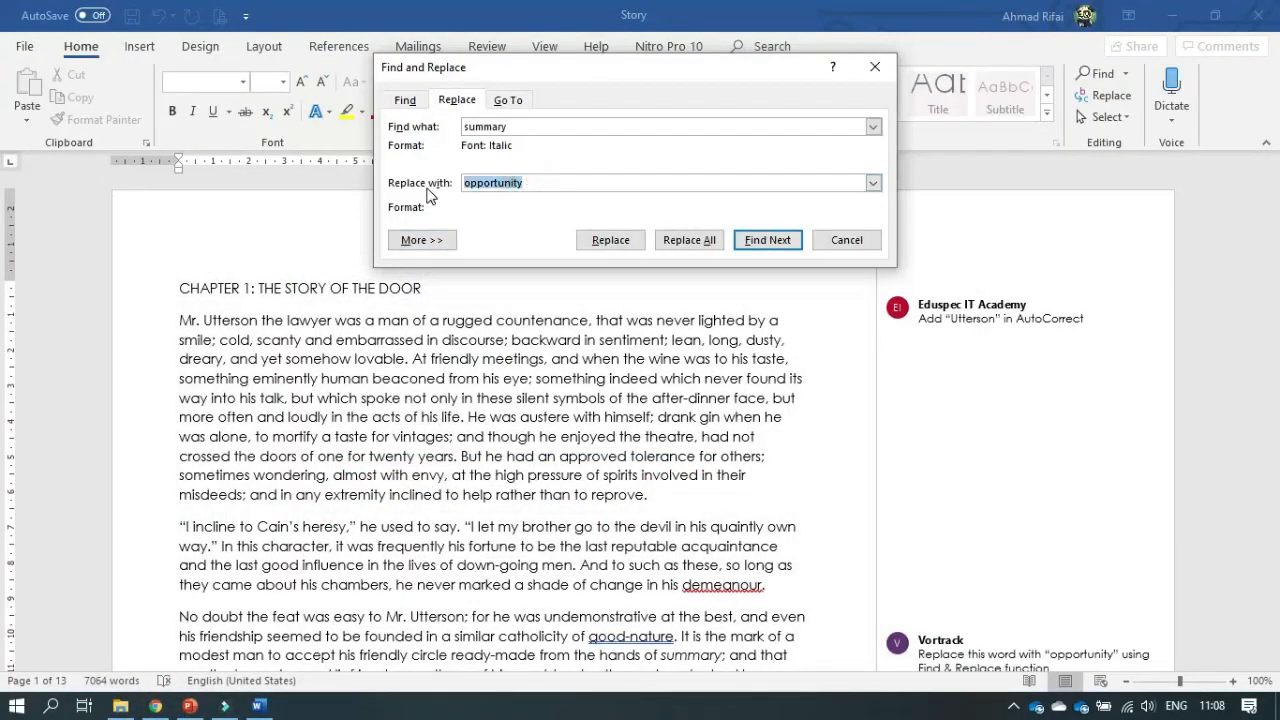
key("ctrl+i")
left_click(678, 239)
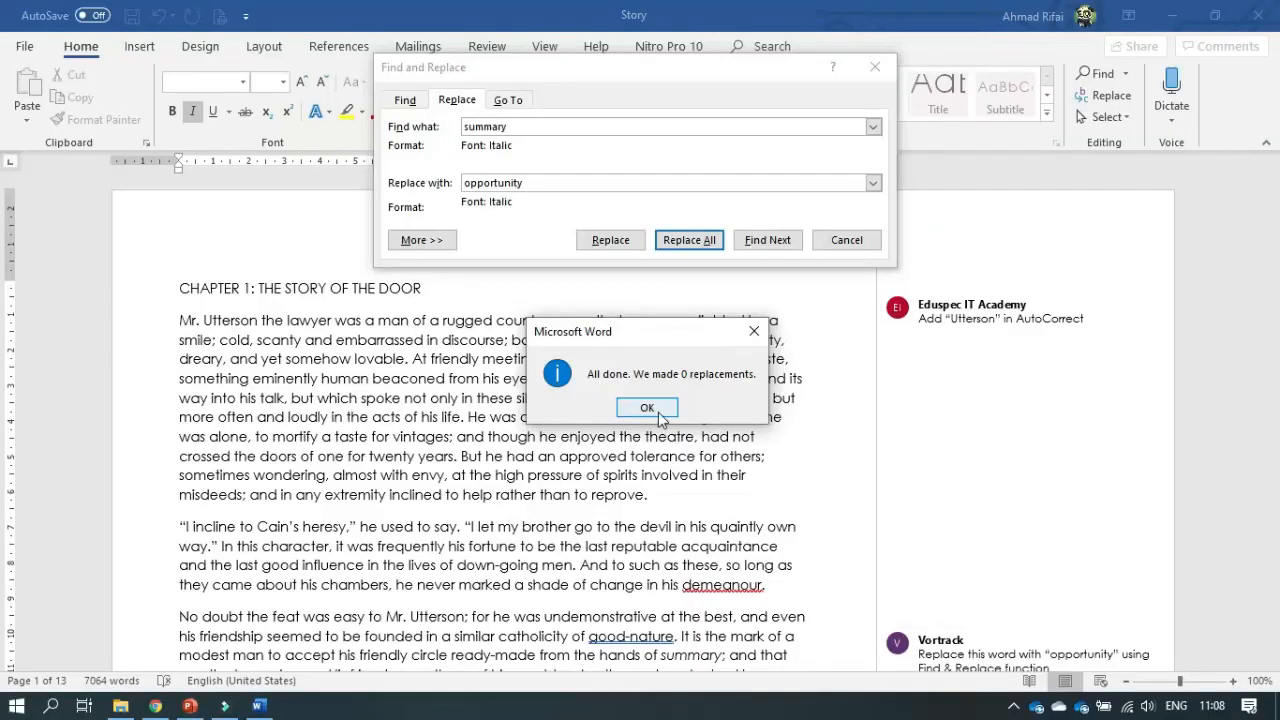
left_click(647, 408)
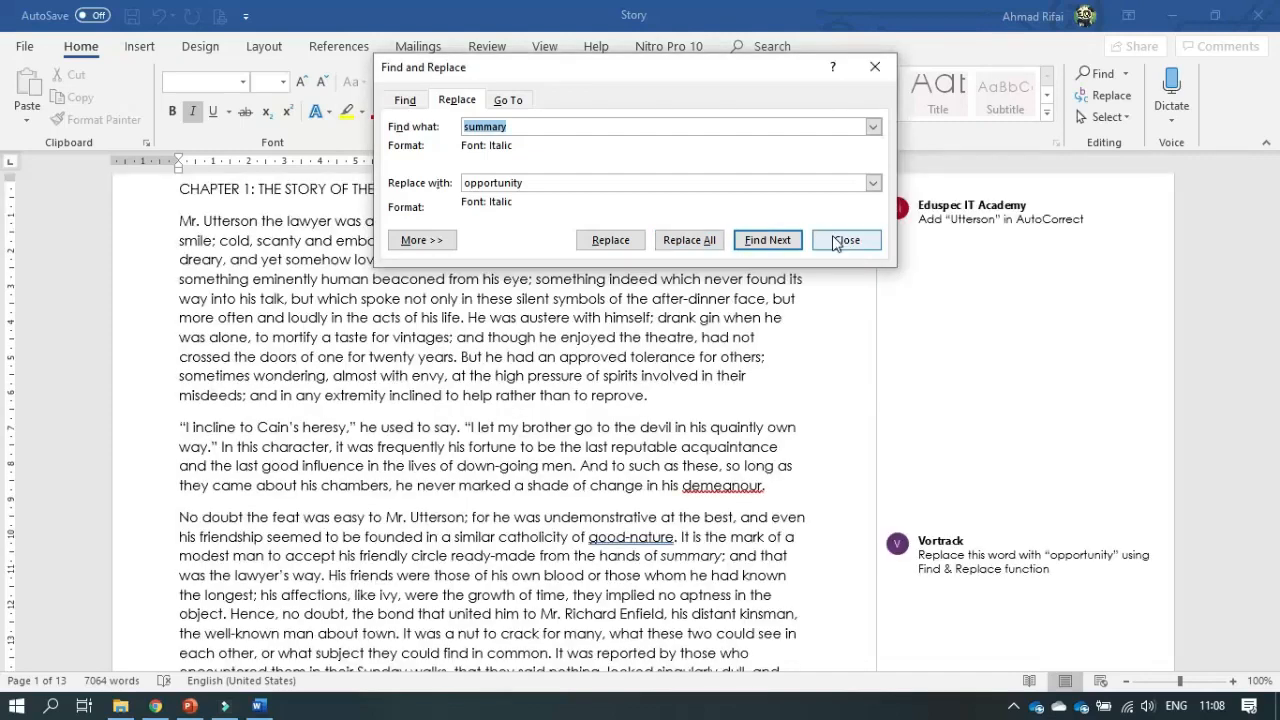
left_click(841, 243)
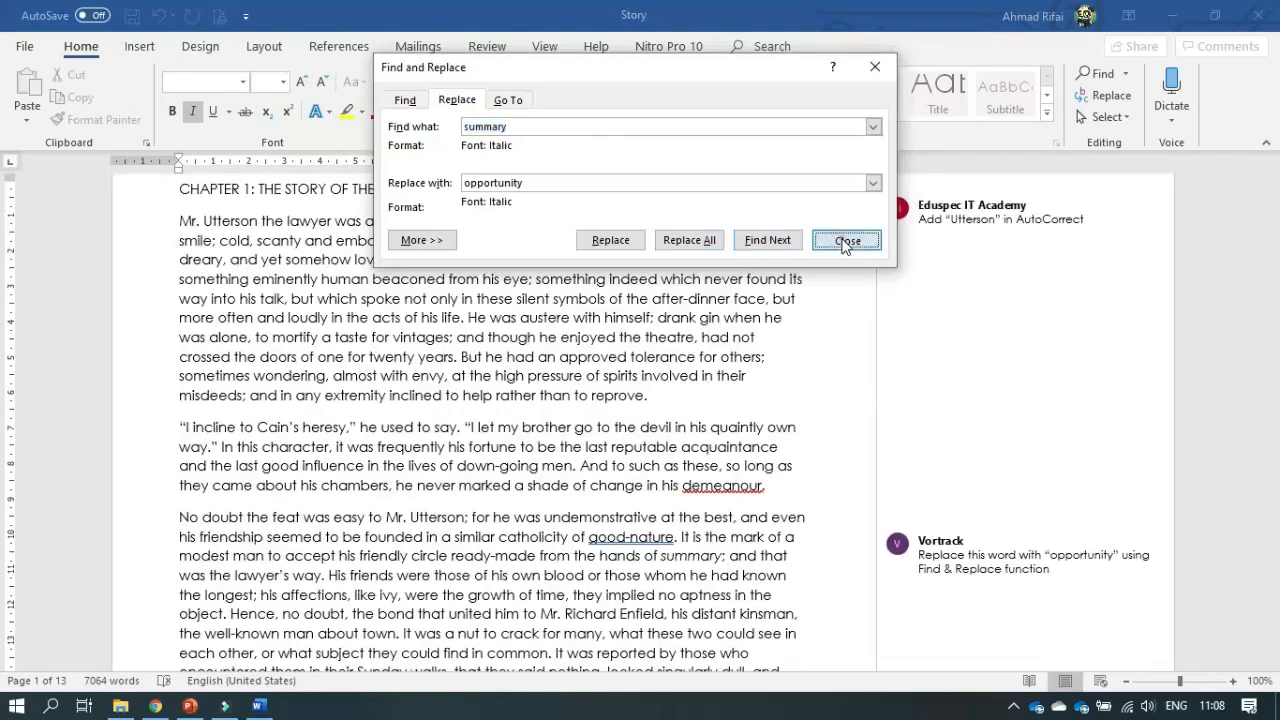
Read the Normal Style section of the Modul PDF in Chrome, and in Word set the Normal style's font size to 10
left_click(155, 706)
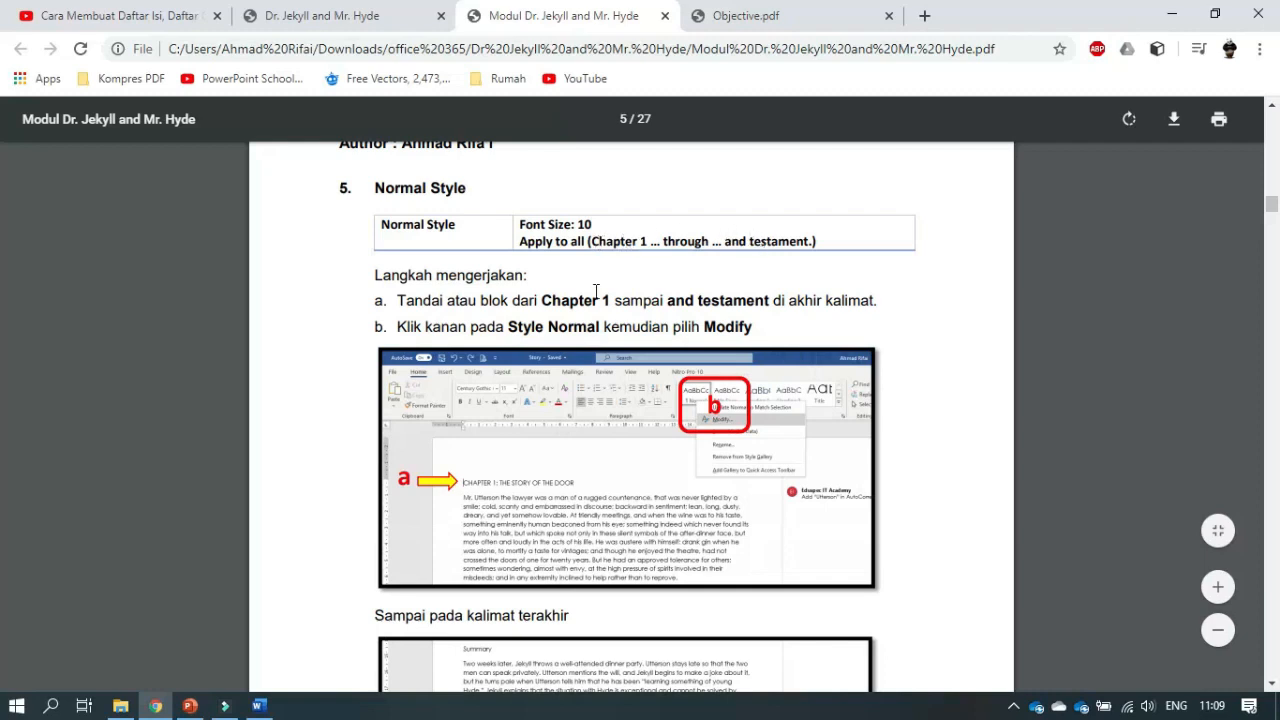
left_click(258, 706)
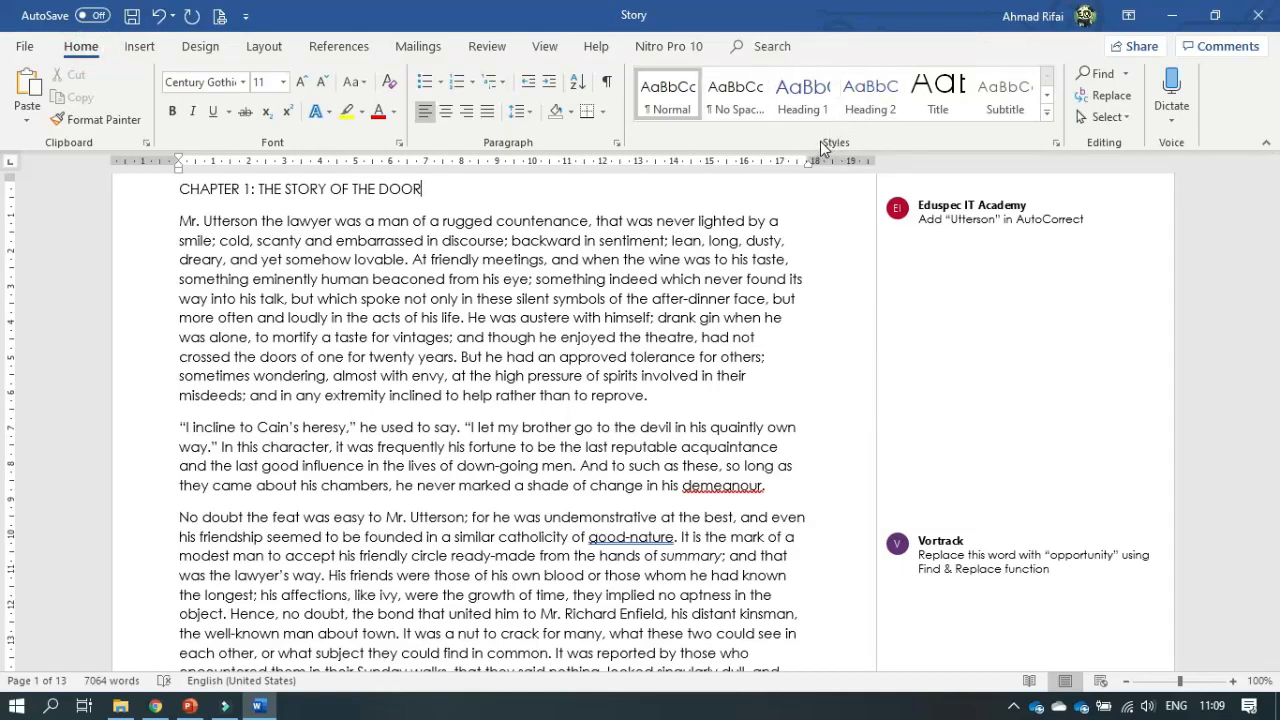
right_click(659, 107)
left_click(706, 135)
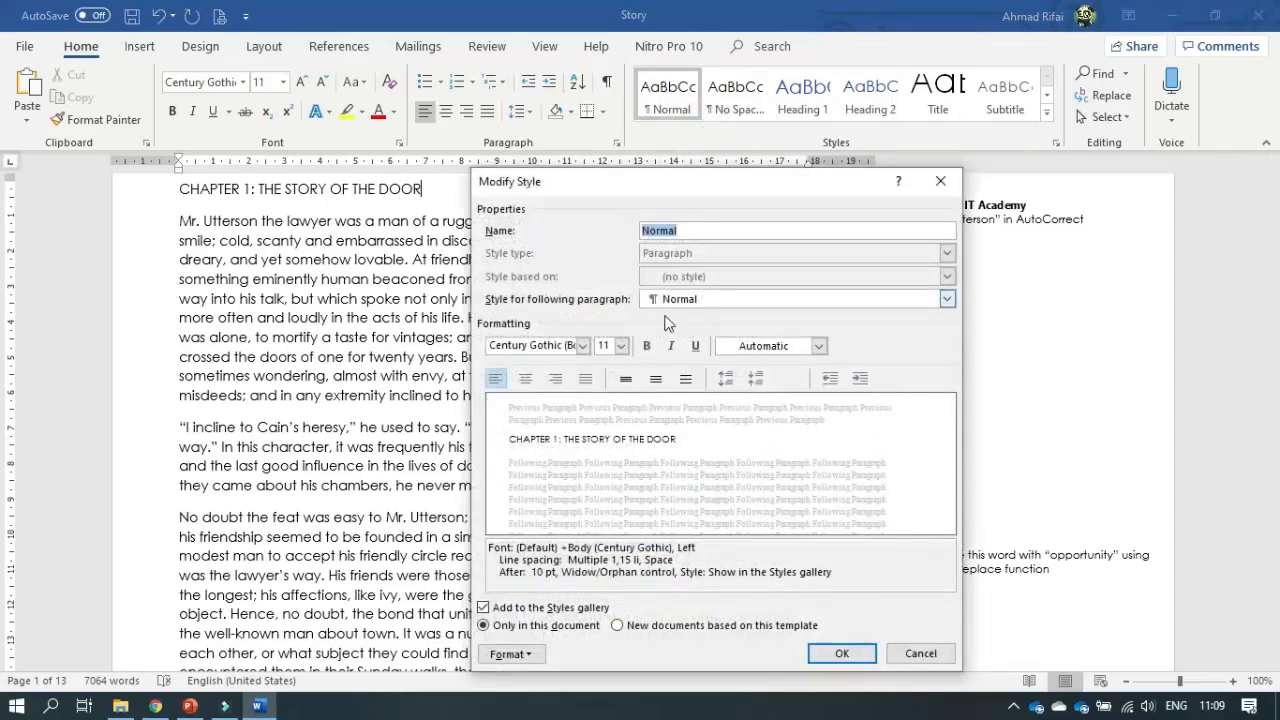
left_click(621, 345)
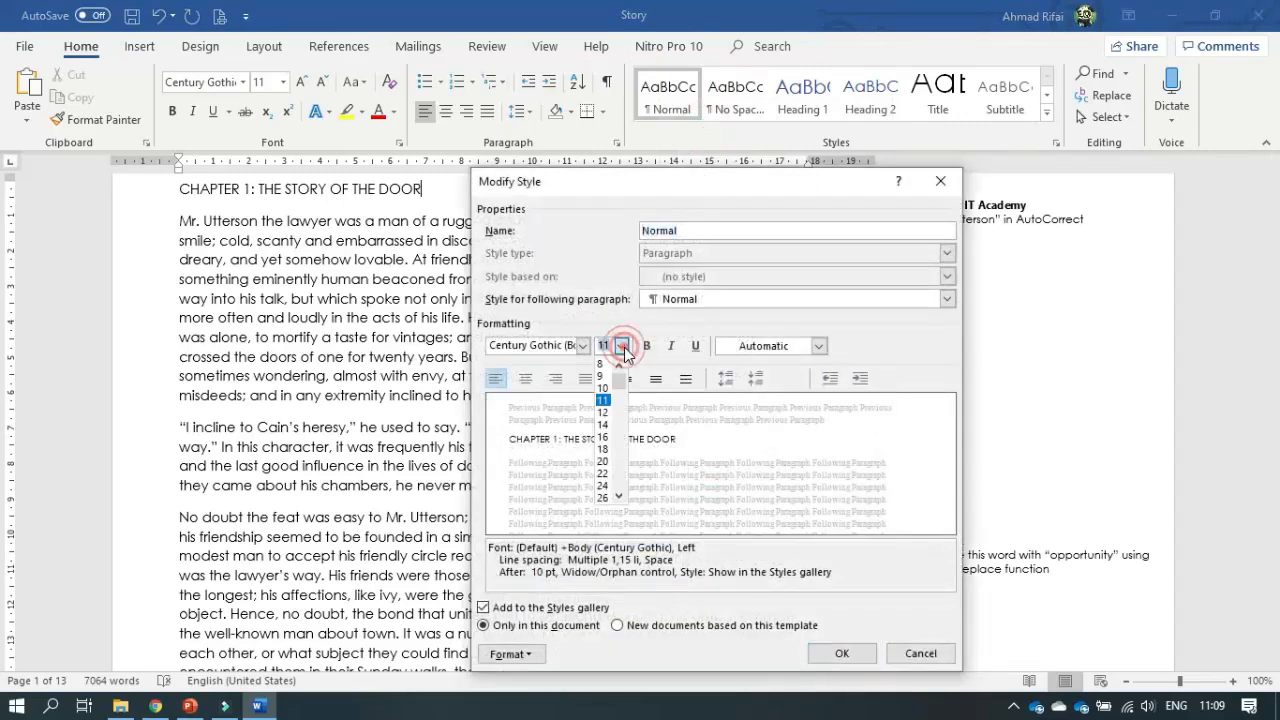
left_click(602, 388)
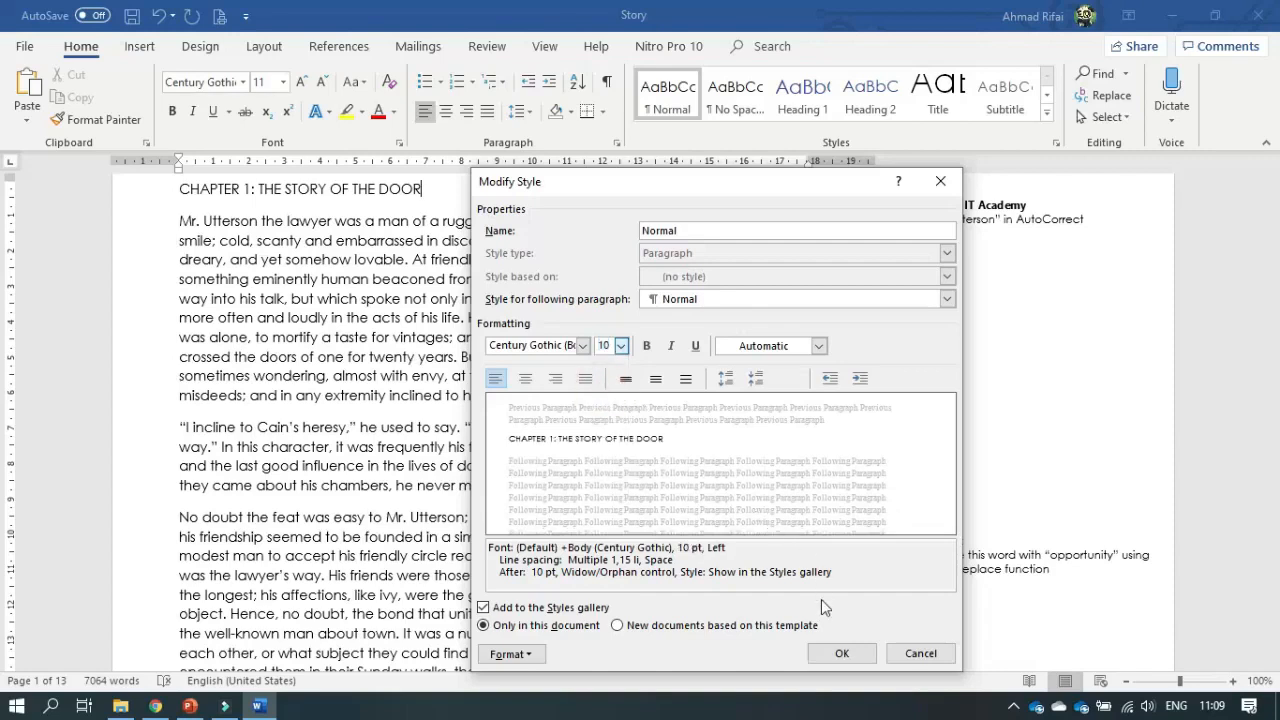
left_click(831, 653)
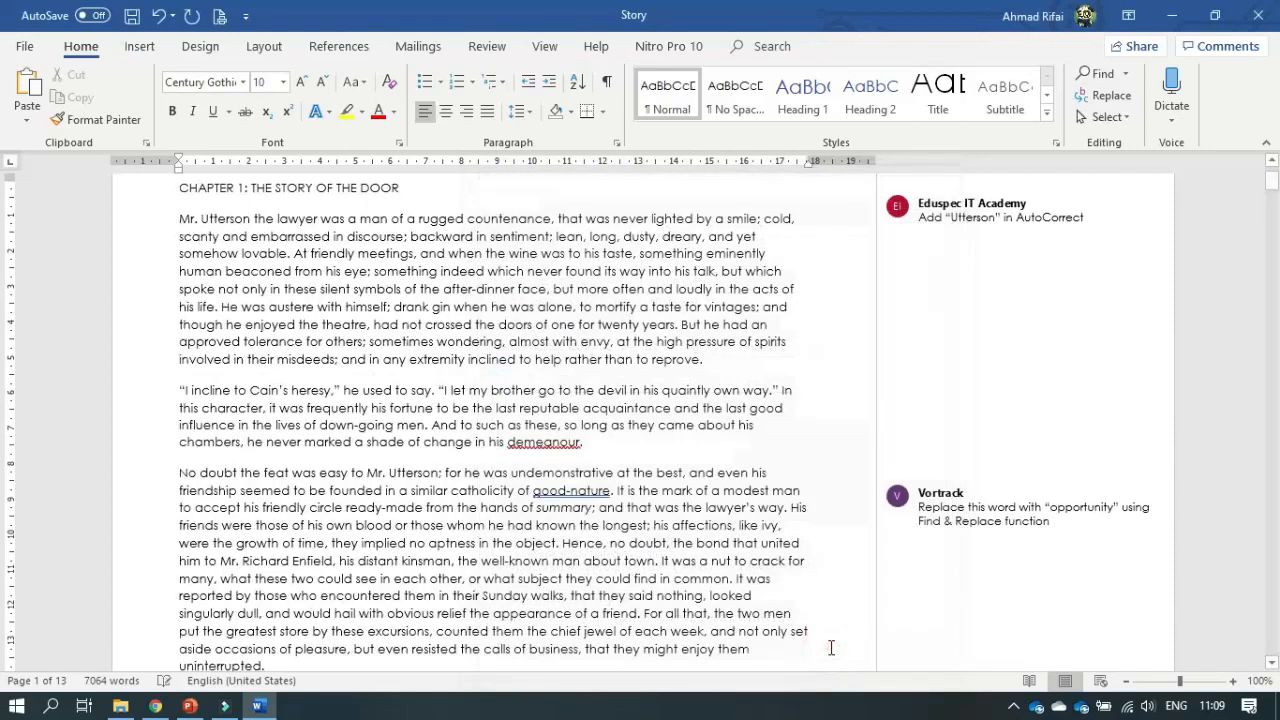
Select the text from "CHAPTER 1" through "will and testament." at the document's end and apply the Normal style
scroll(338, 285, "up", 2)
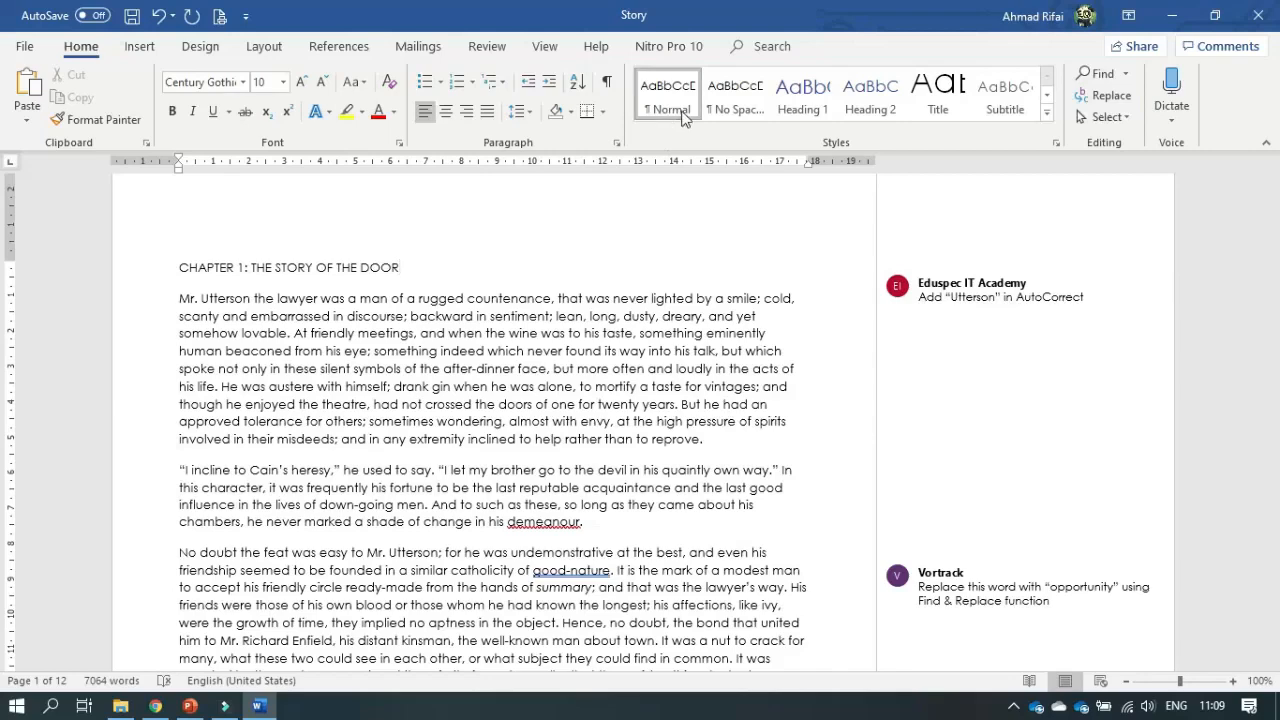
left_click(180, 268)
scroll(412, 375, "down", 15)
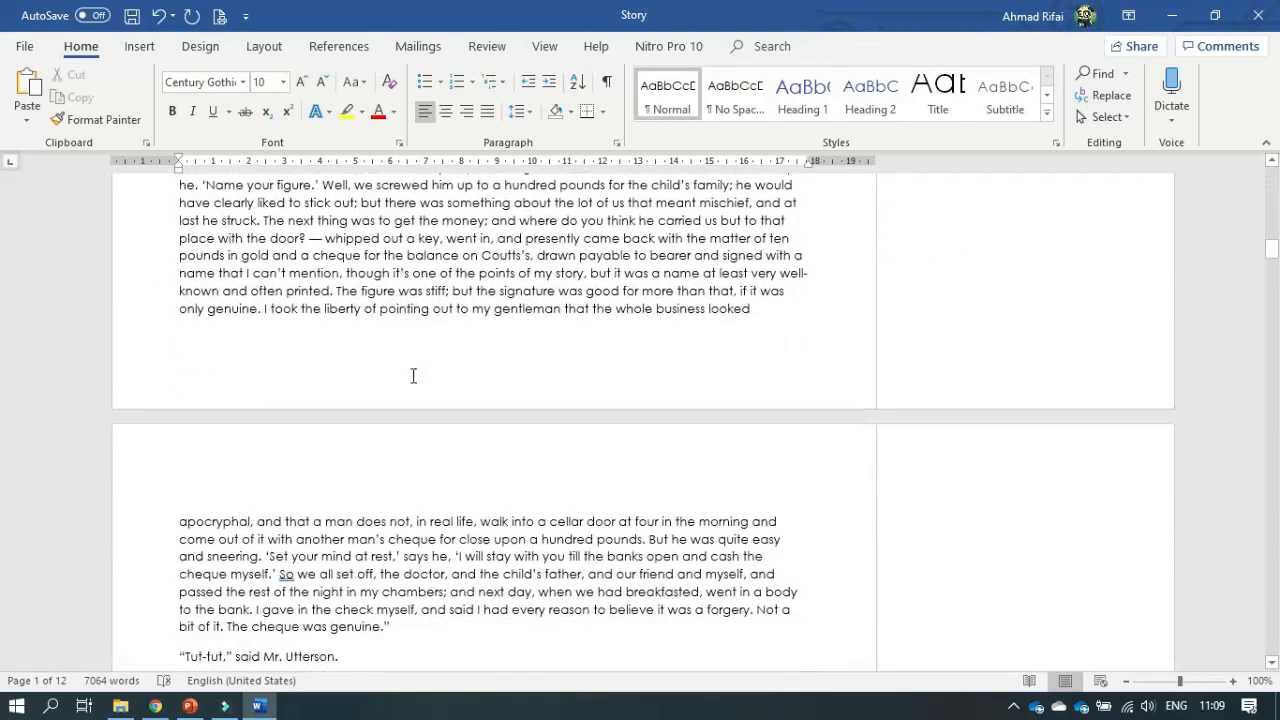
left_click_drag(1272, 250, 1272, 645)
left_click_drag(1276, 690, 1274, 634)
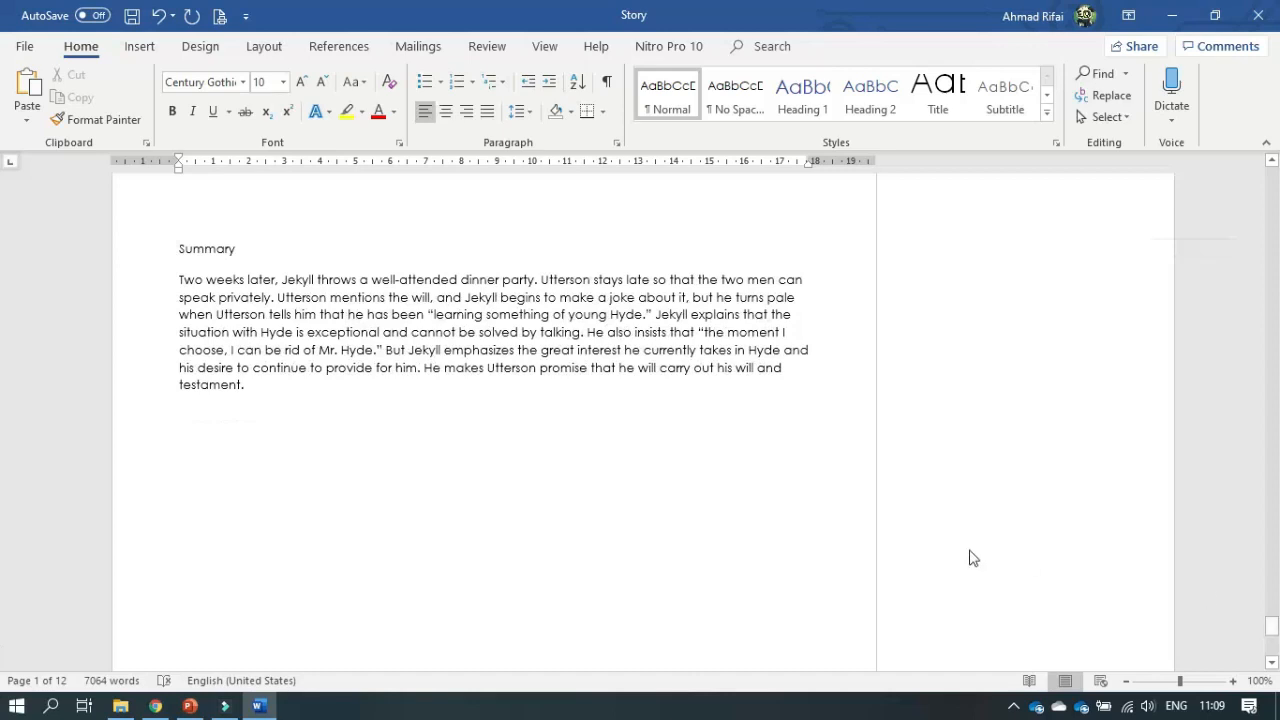
left_click(244, 386)
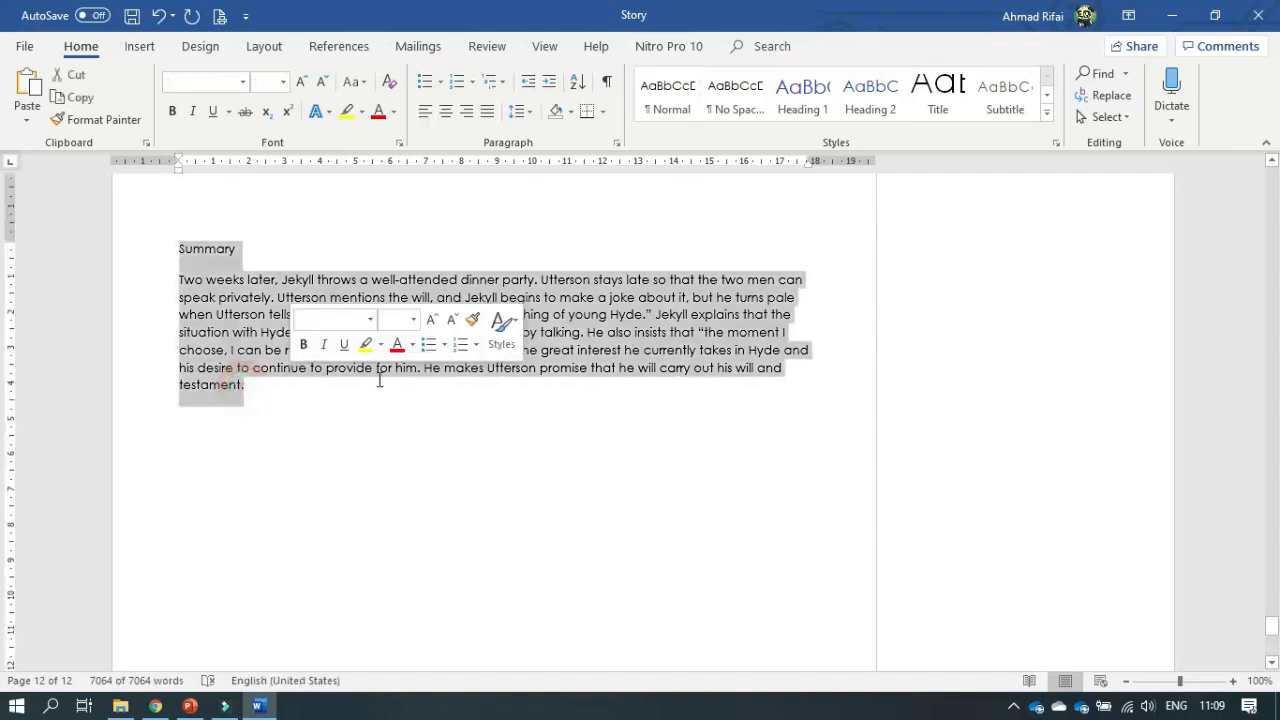
scroll(379, 382, "up", 8)
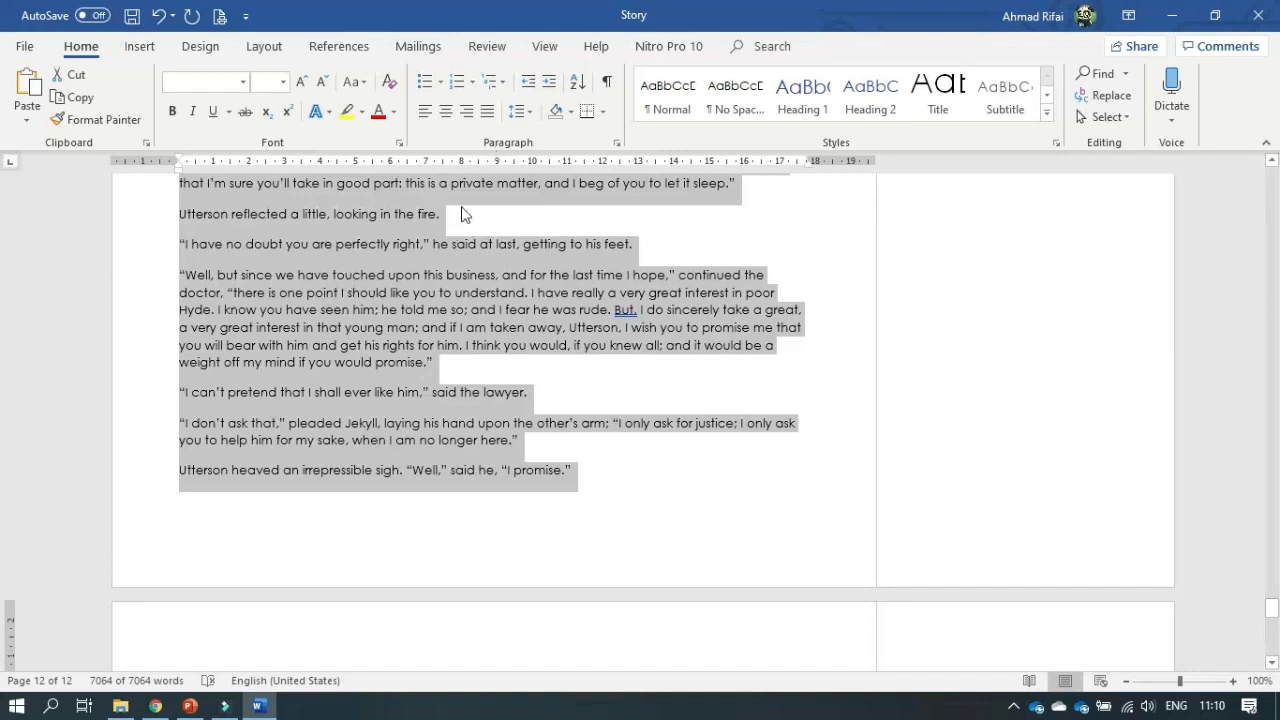
left_click(660, 98)
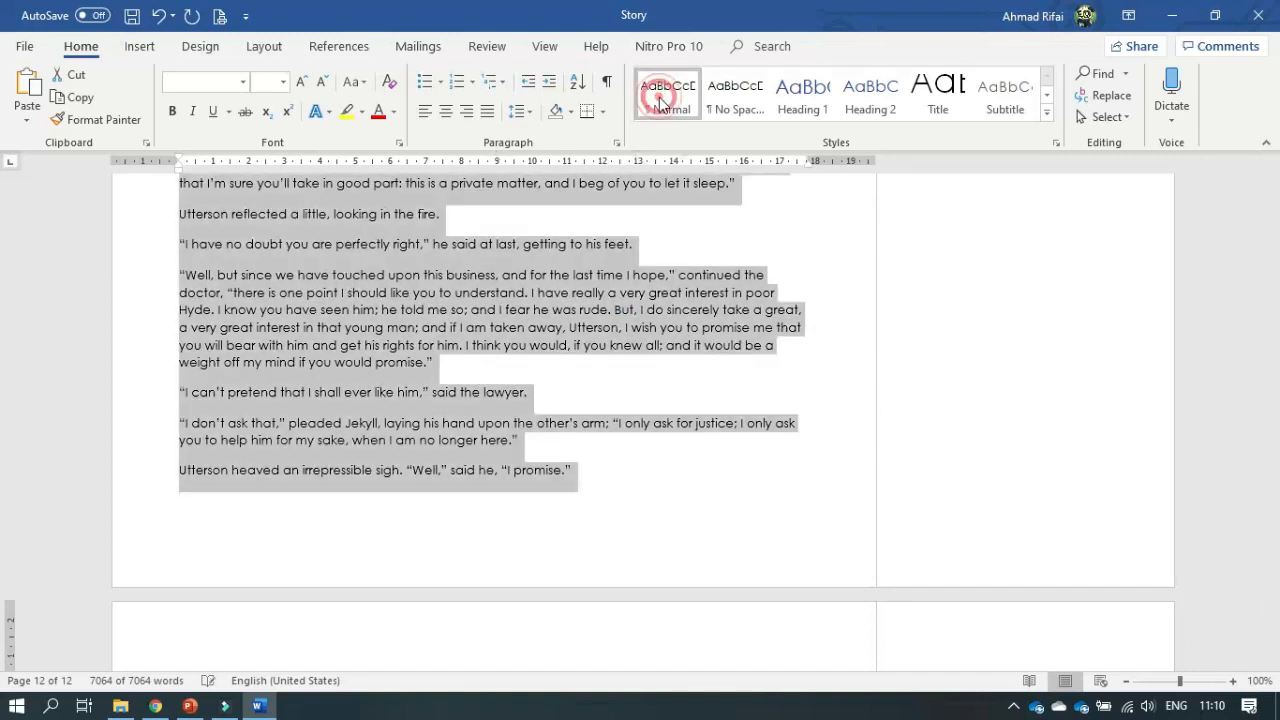
left_click(643, 257)
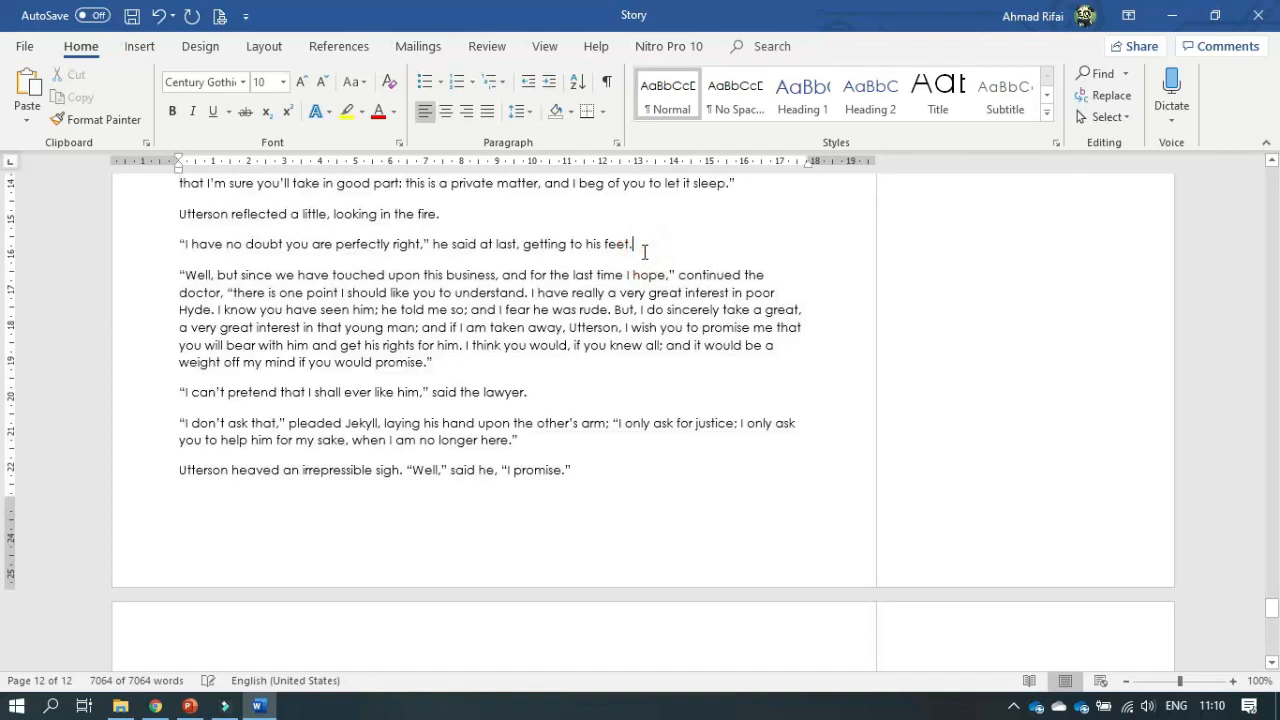
Switch to Chrome and read the Heading 1 Style section of the Modul PDF
left_click(155, 707)
scroll(445, 458, "down", 3)
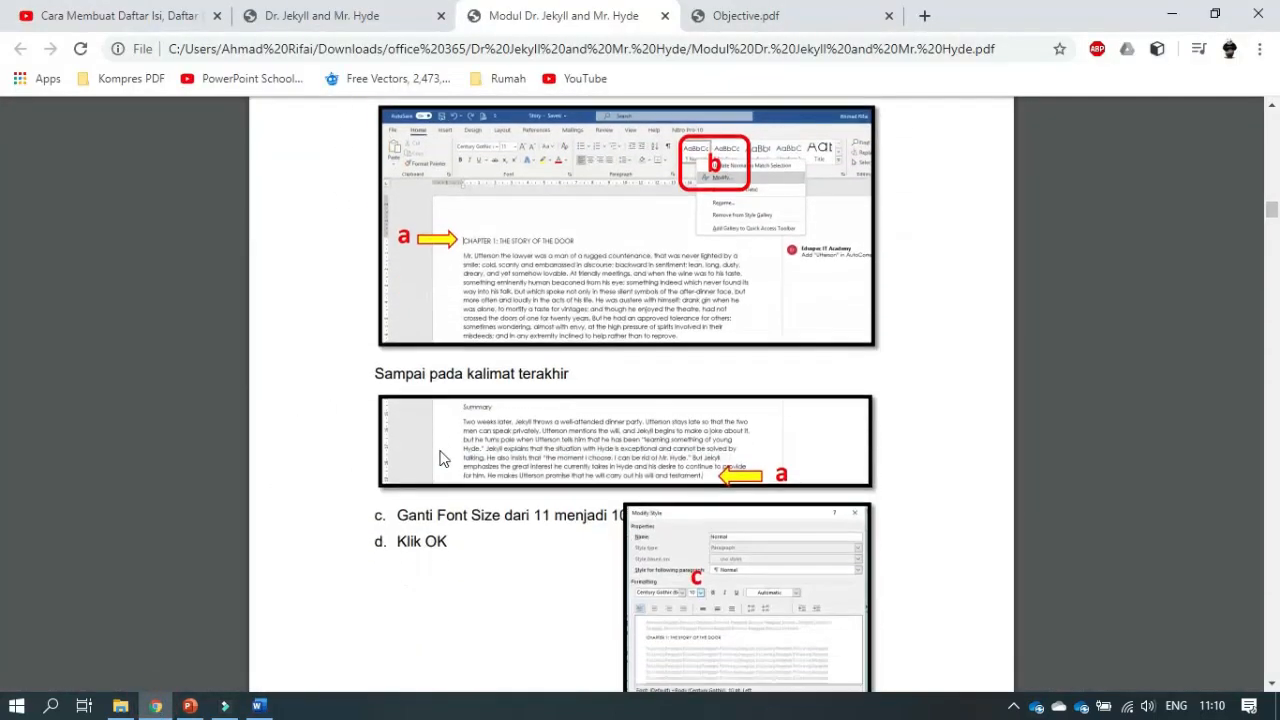
scroll(445, 458, "down", 6)
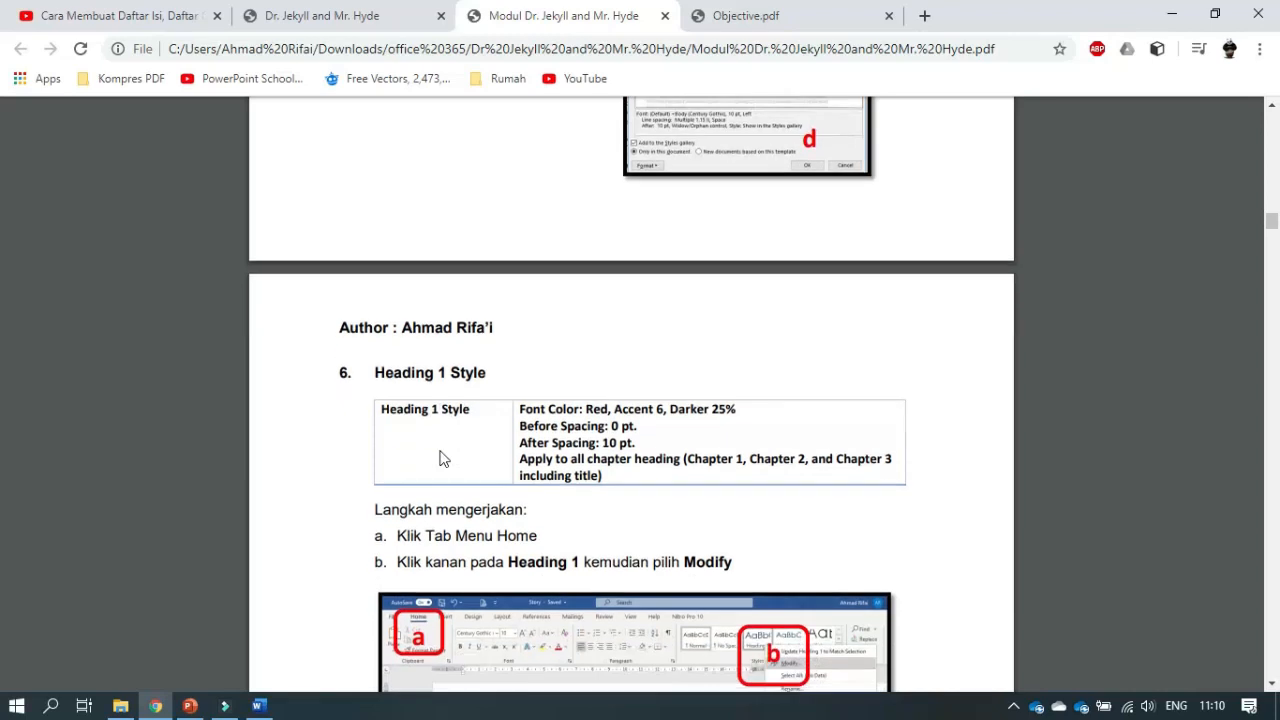
scroll(445, 458, "down", 2)
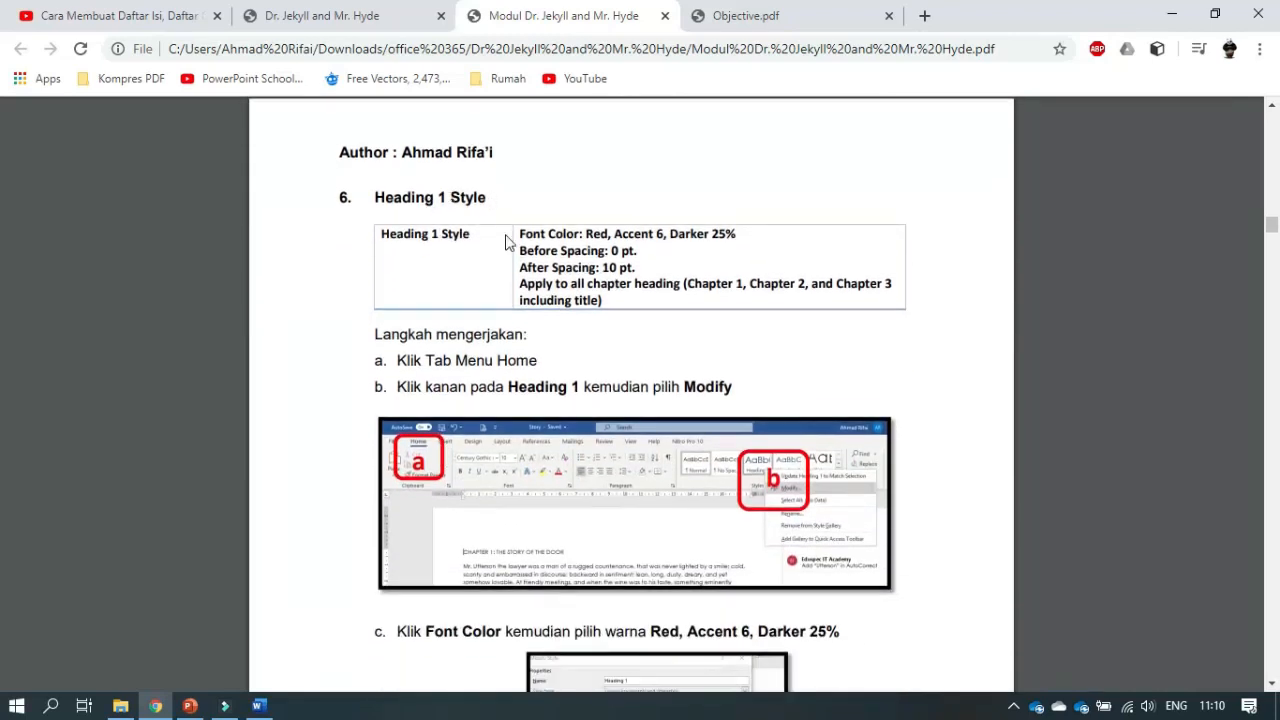
scroll(507, 241, "down", 1)
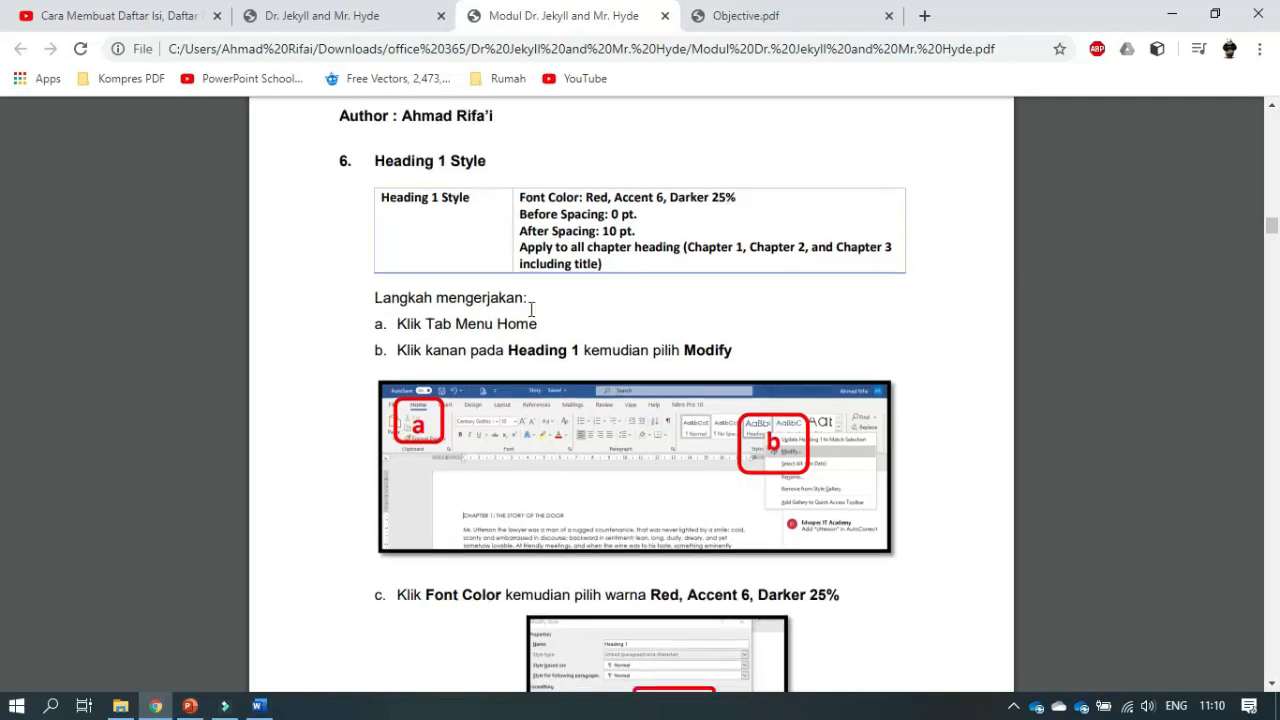
scroll(531, 305, "down", 3)
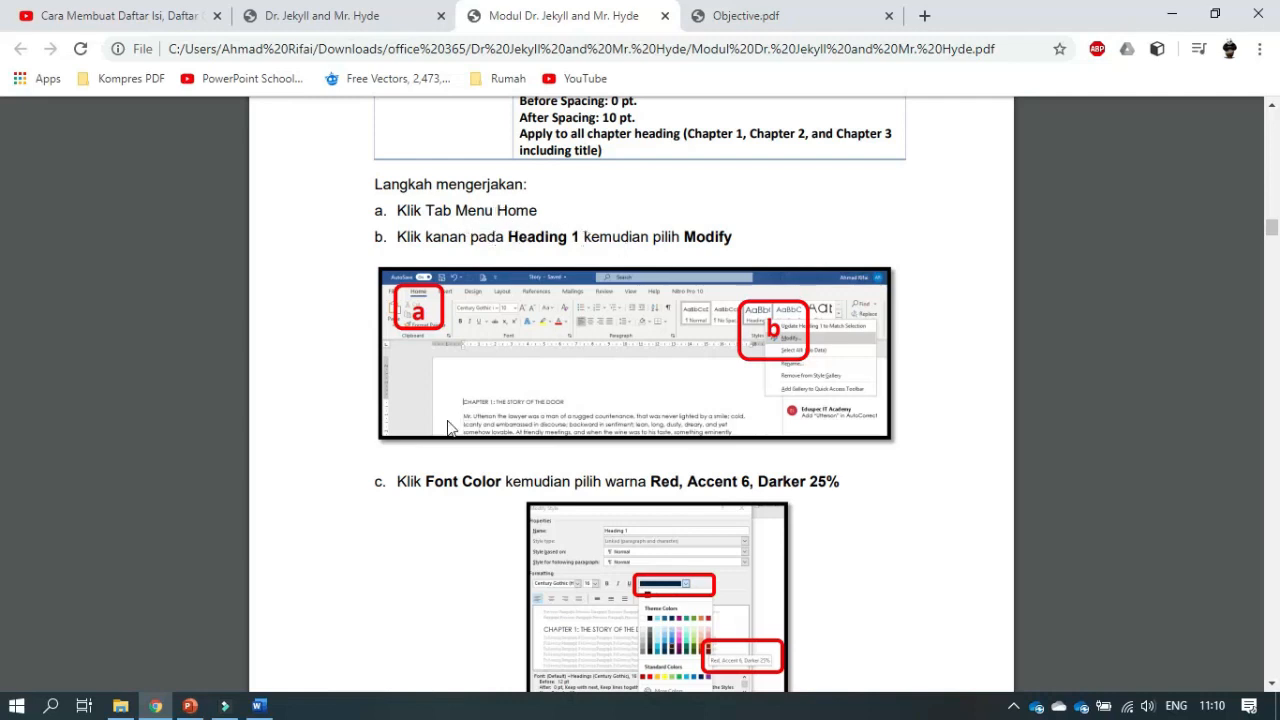
Switch to Word and open the Heading 1 style for modification
left_click(259, 705)
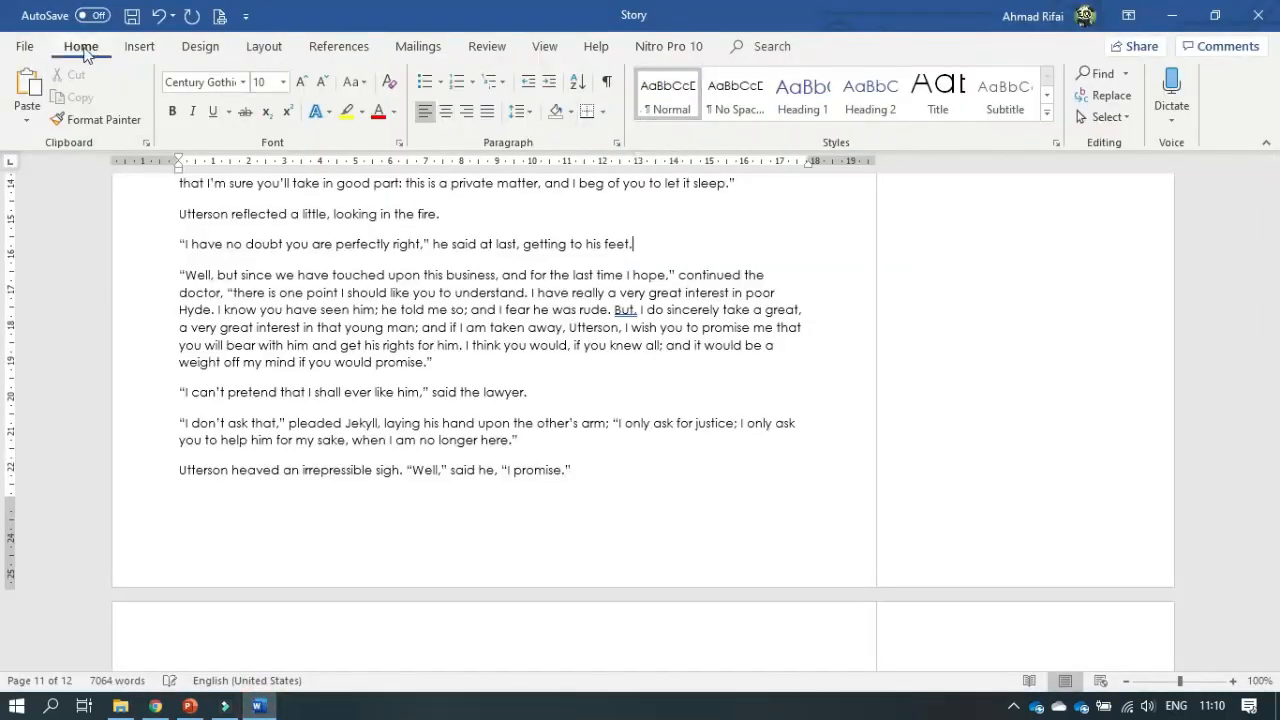
right_click(806, 102)
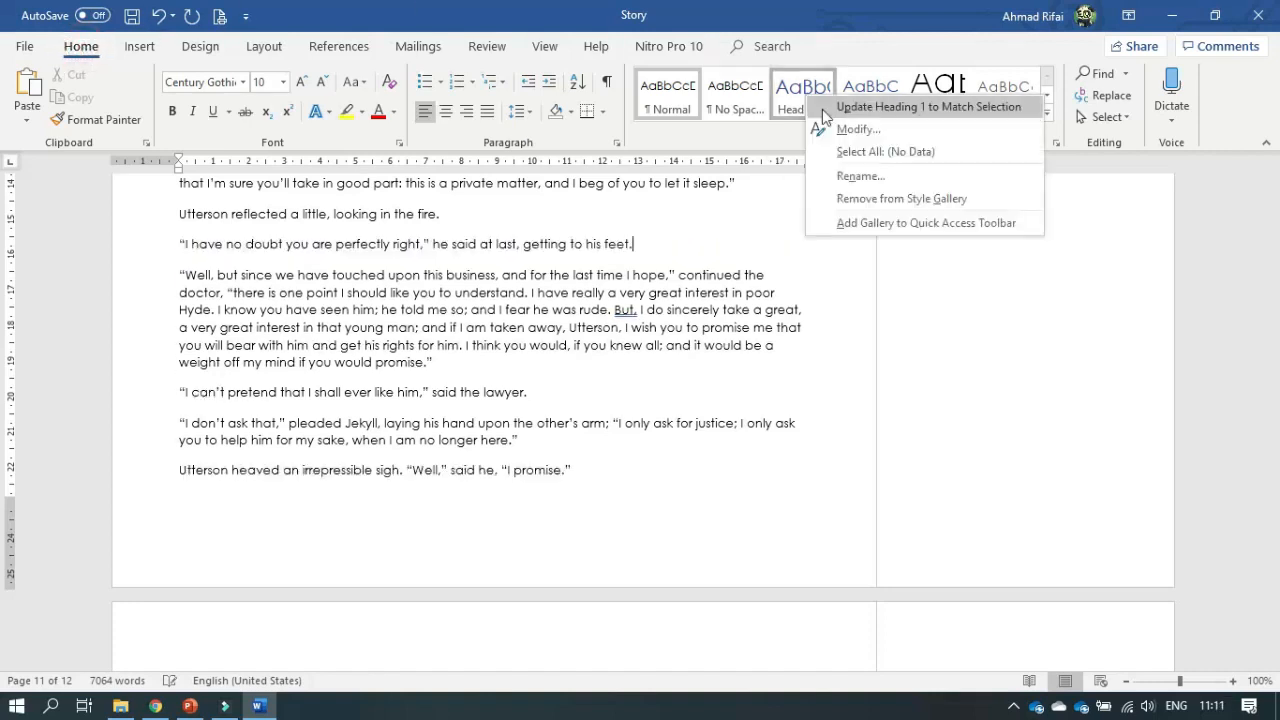
left_click(838, 130)
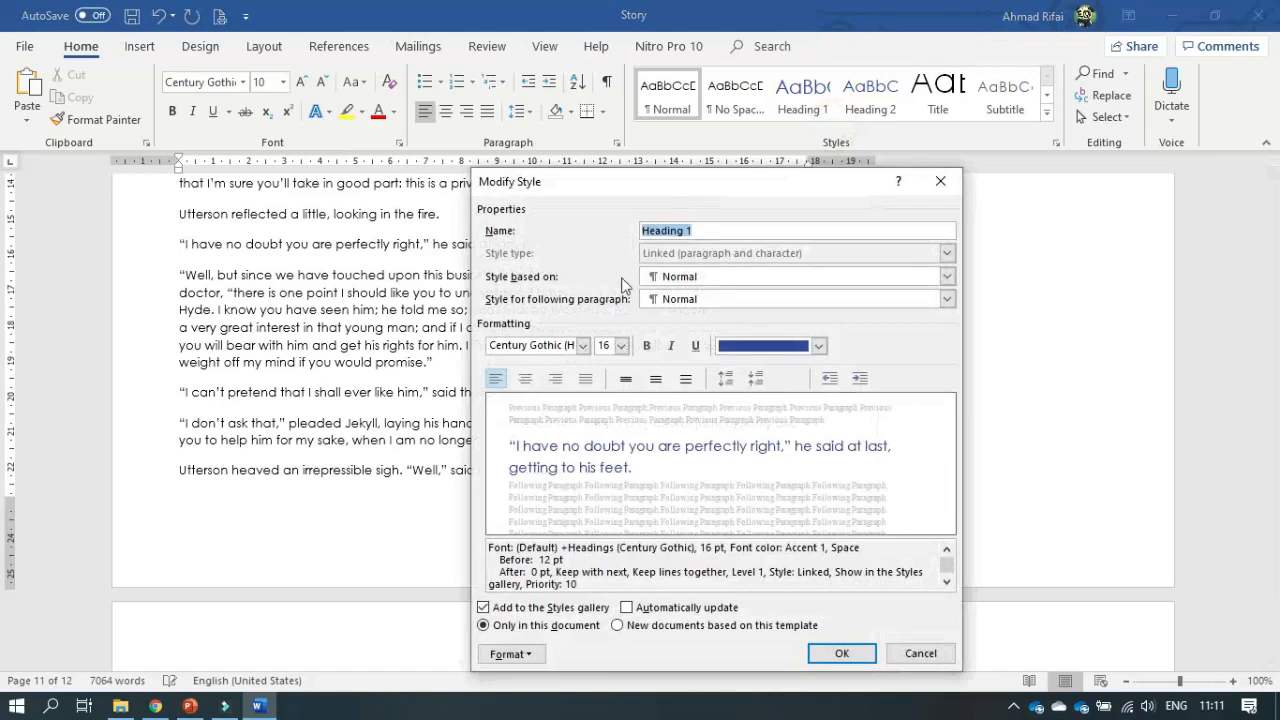
Switch to Chrome and check the font color and spacing required for the Heading 1 style
left_click(157, 706)
scroll(514, 334, "up", 3)
scroll(515, 335, "down", 2)
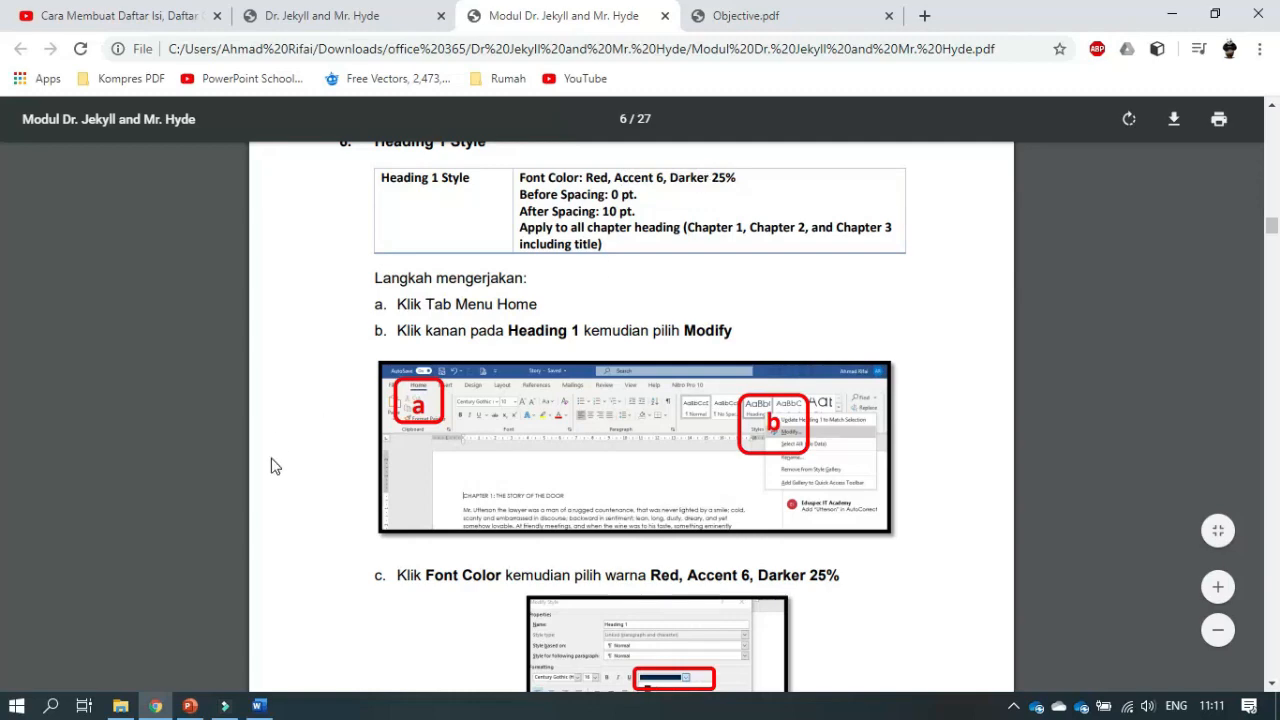
Switch to Word and set the Heading 1 style's font color to Red, Accent 6, Darker 25%
left_click(259, 706)
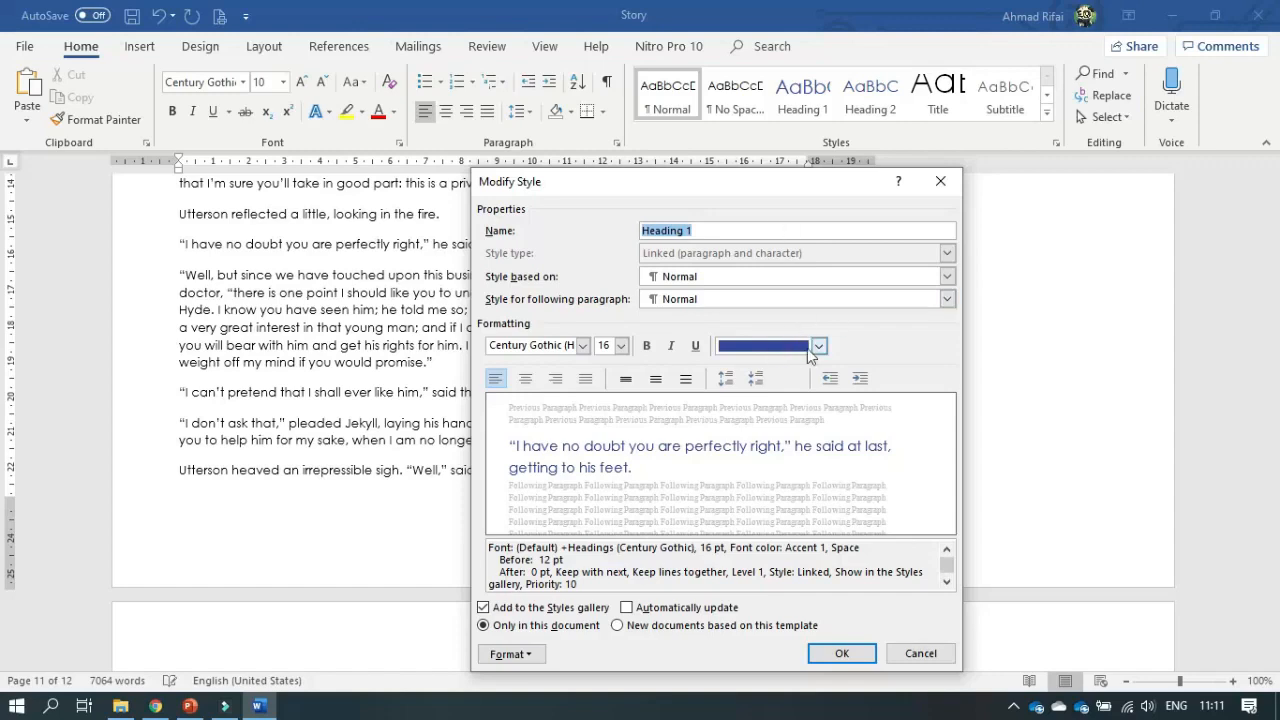
left_click(531, 655)
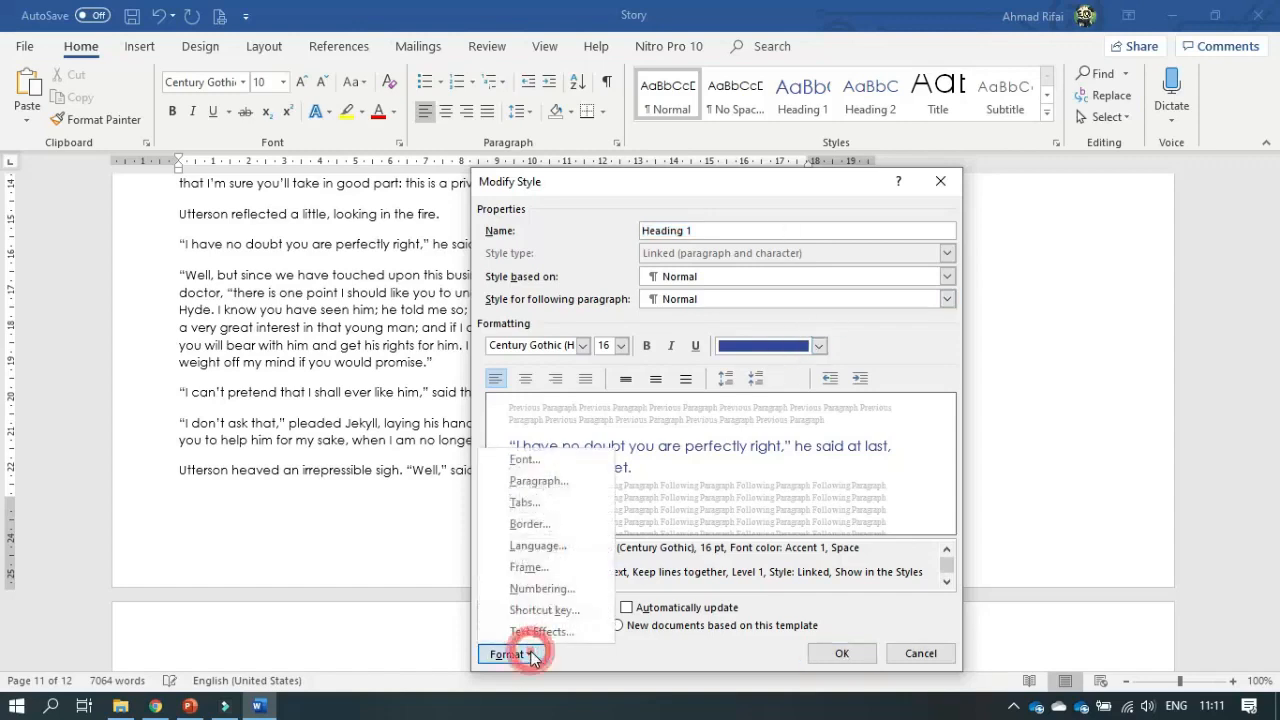
left_click(530, 462)
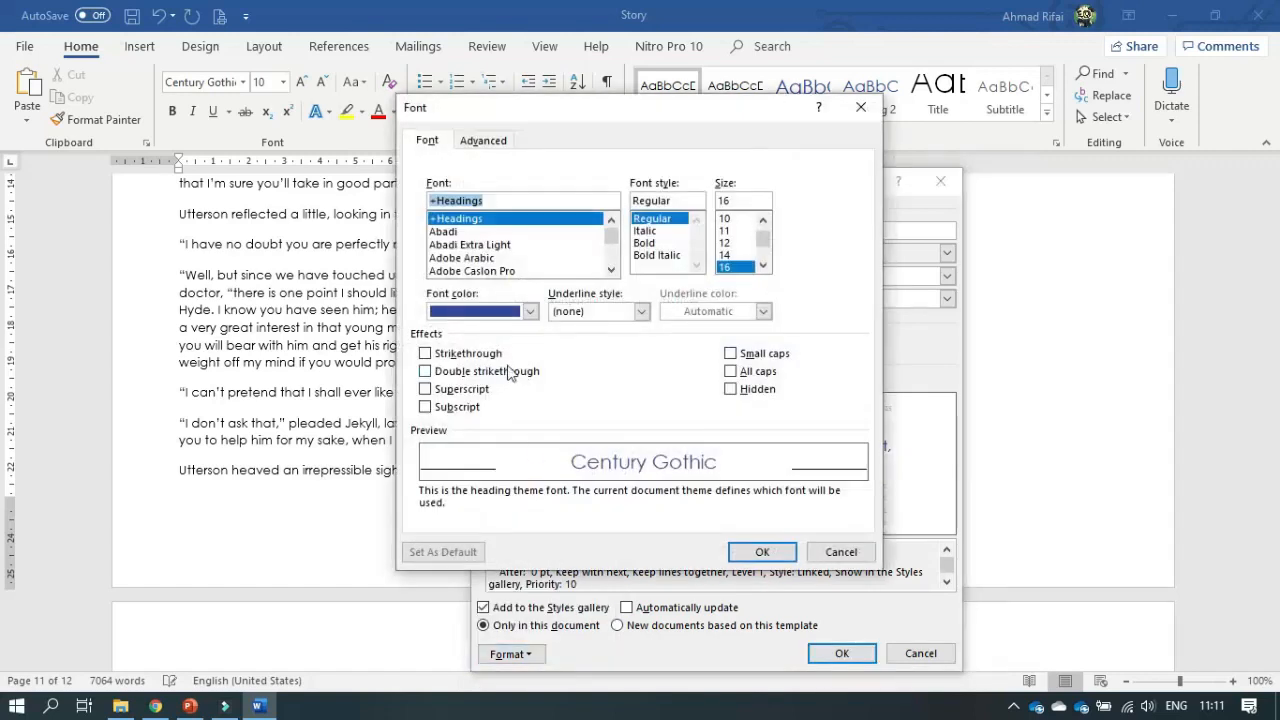
left_click(531, 311)
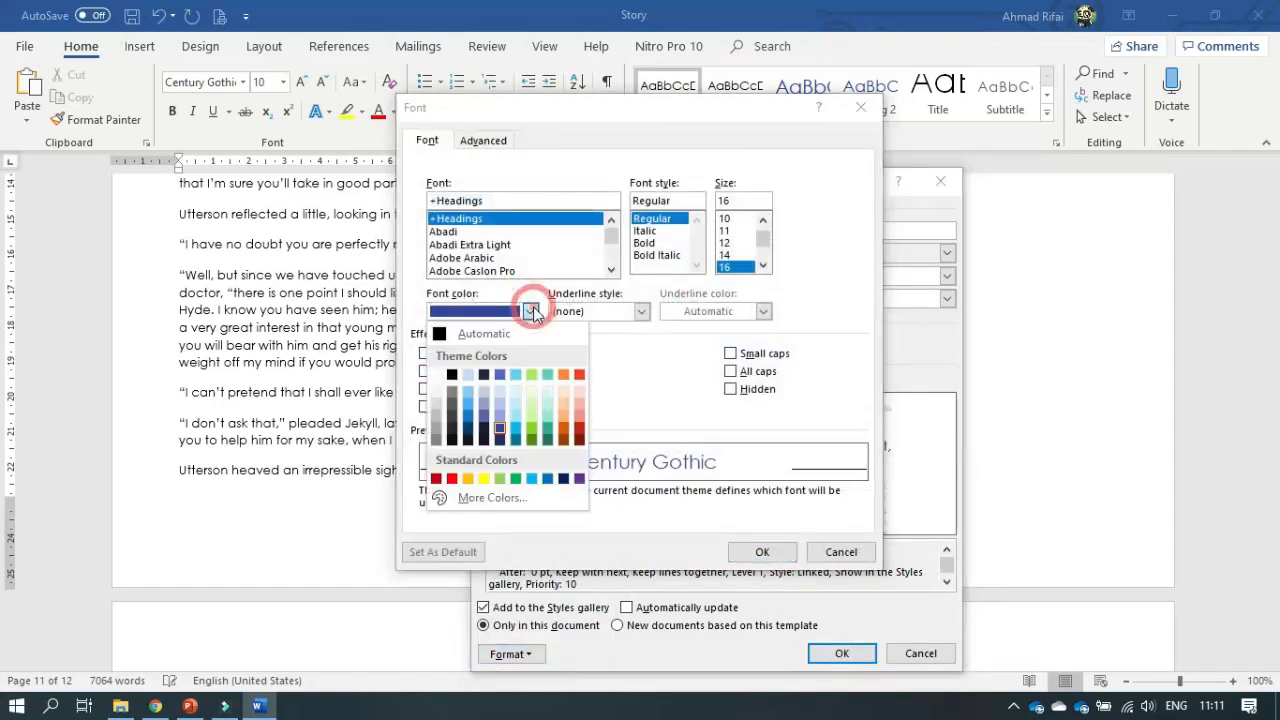
left_click(580, 430)
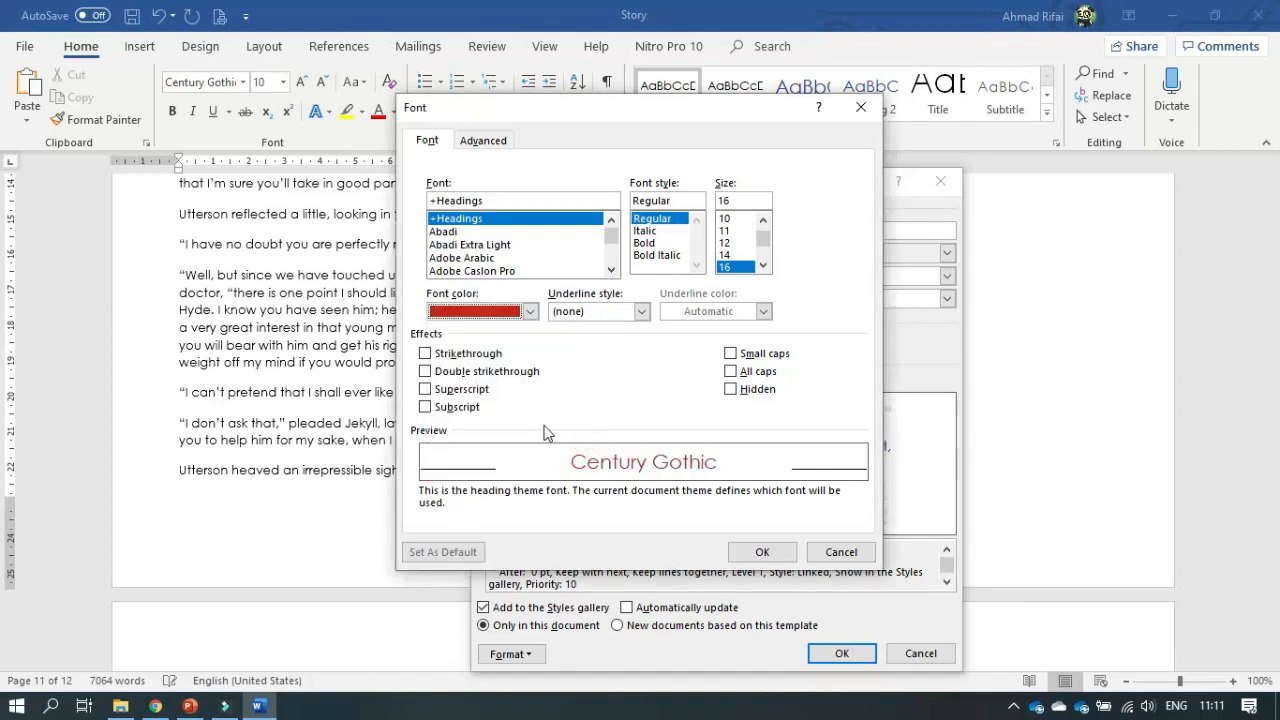
Switch to Chrome and read the module's instructions for the Heading 1 paragraph spacing and for applying it to the chapter titles
left_click(155, 706)
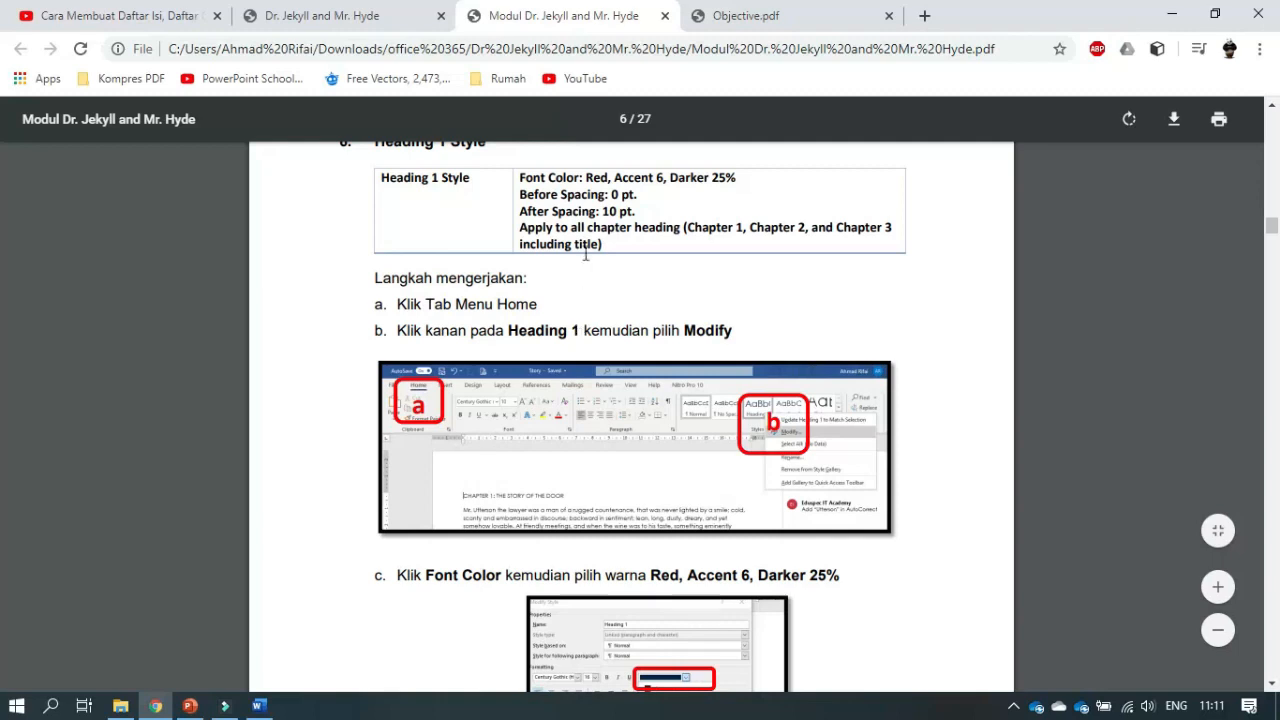
scroll(622, 323, "down", 7)
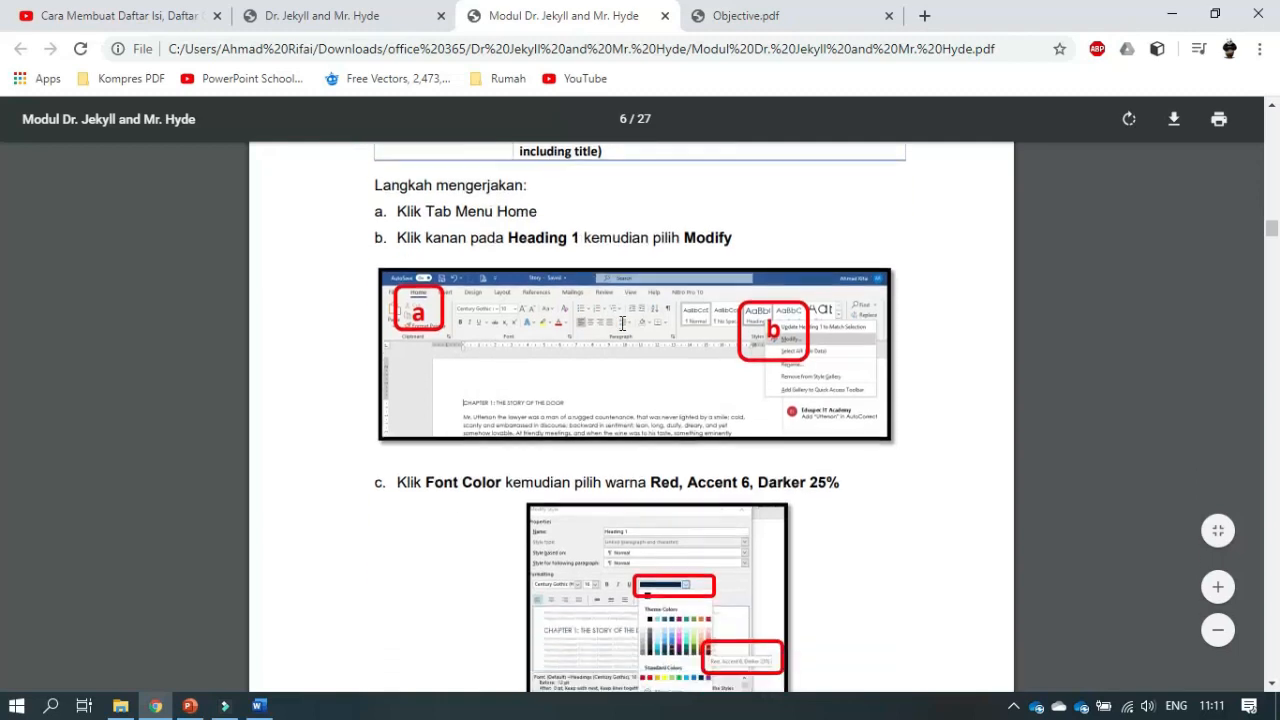
scroll(622, 323, "down", 3)
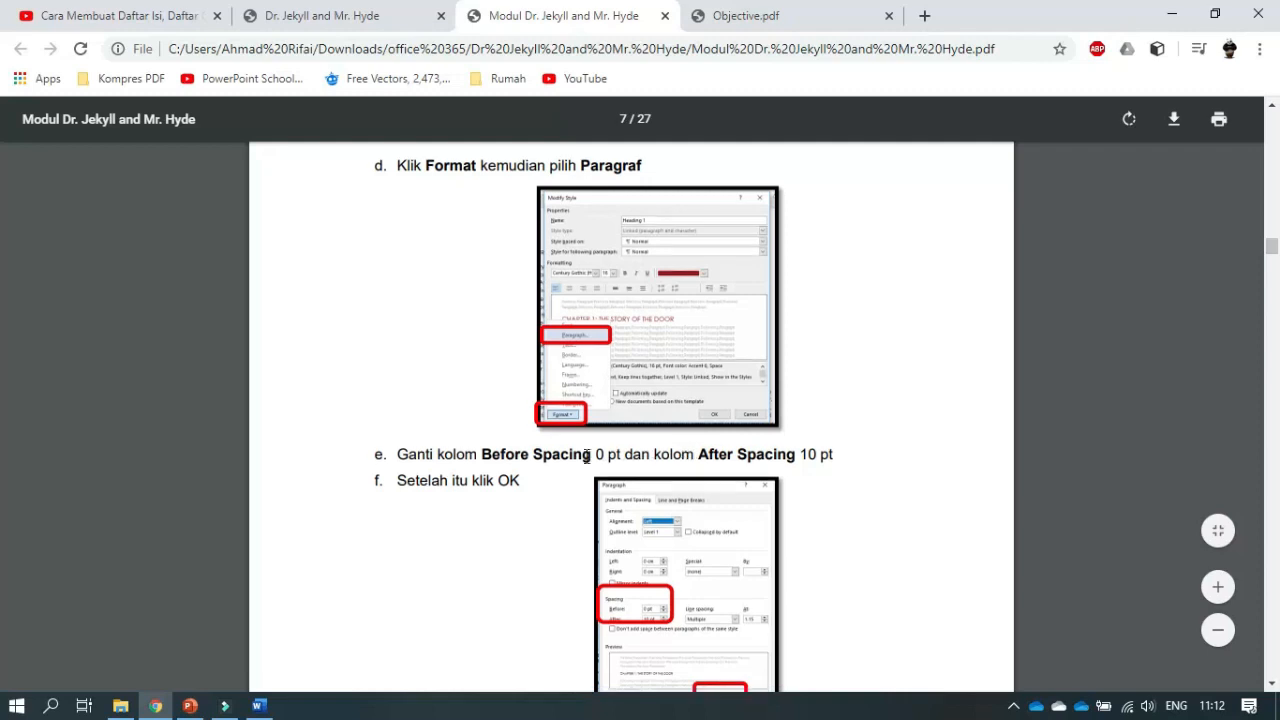
scroll(587, 457, "down", 2)
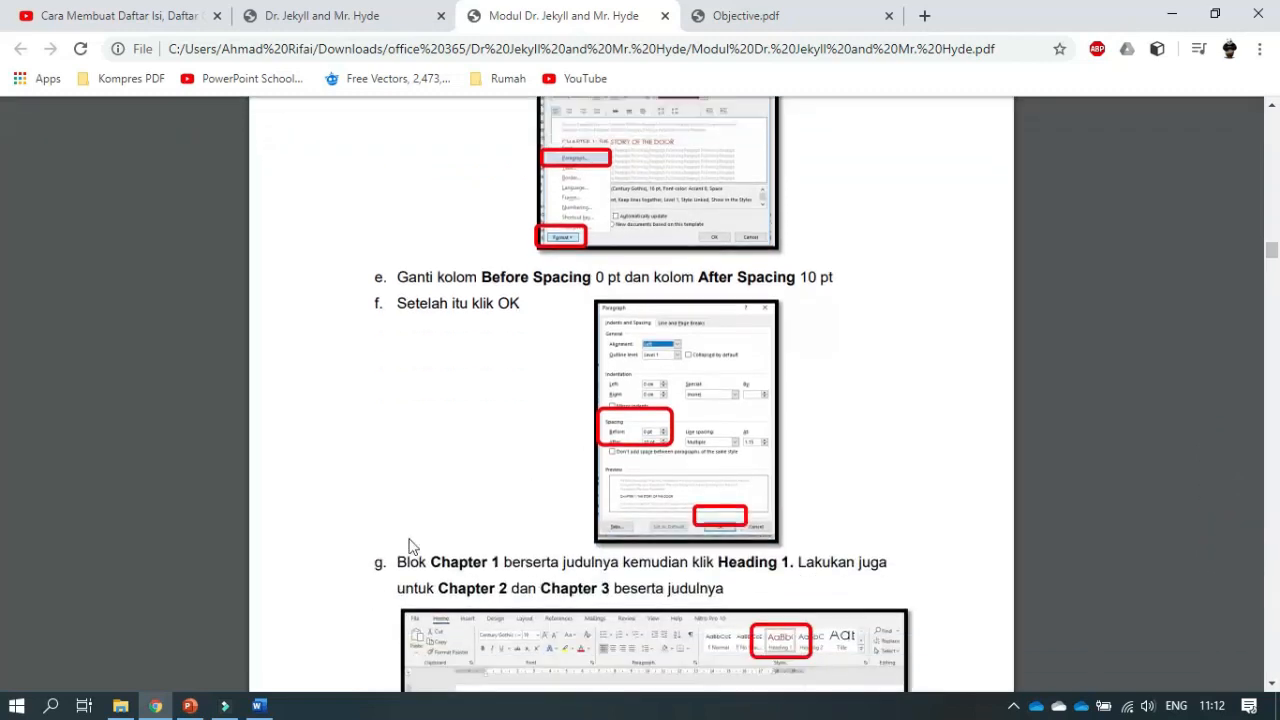
Switch to Word and set the Heading 1 style's paragraph spacing to 0 pt before and 10 pt after
left_click(259, 706)
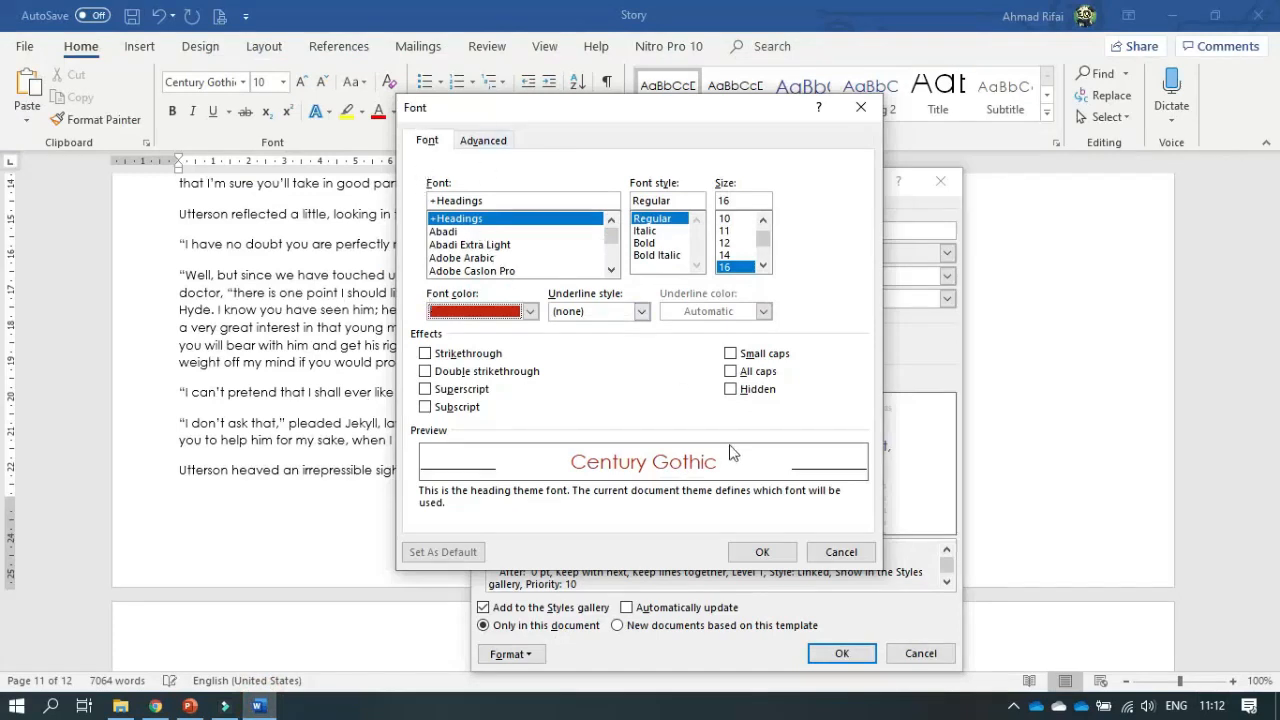
left_click(758, 552)
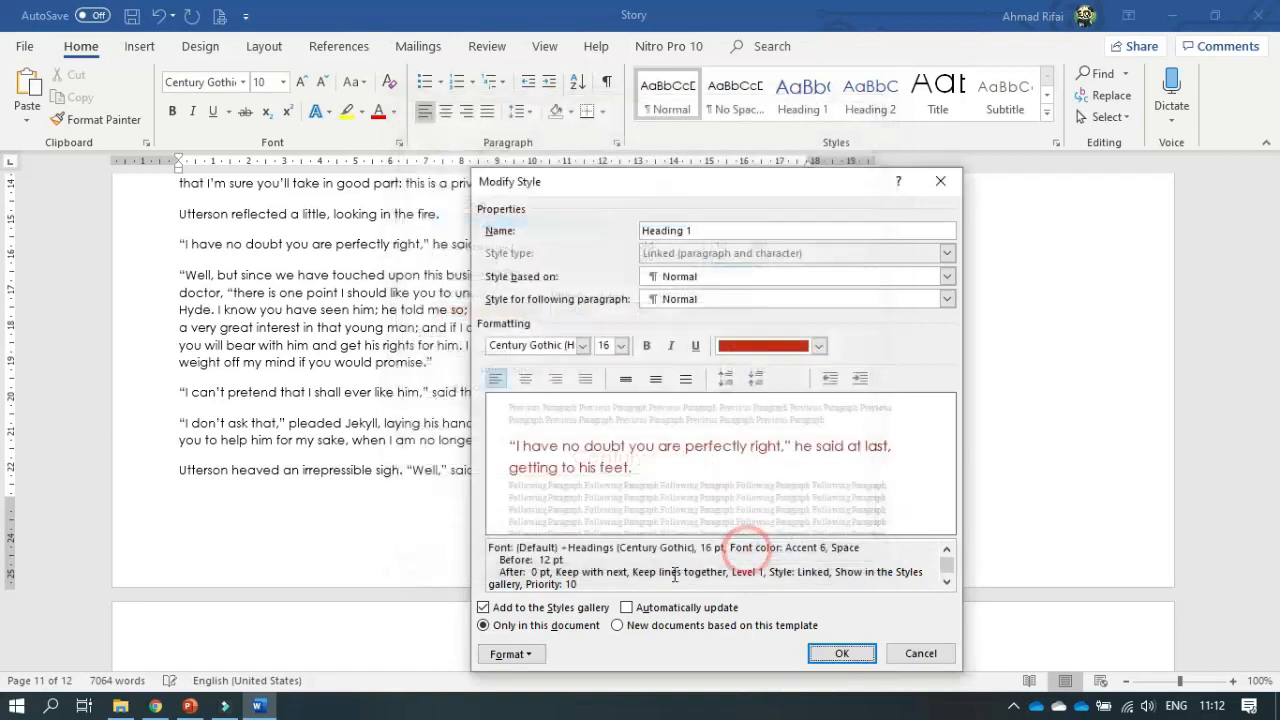
left_click(526, 654)
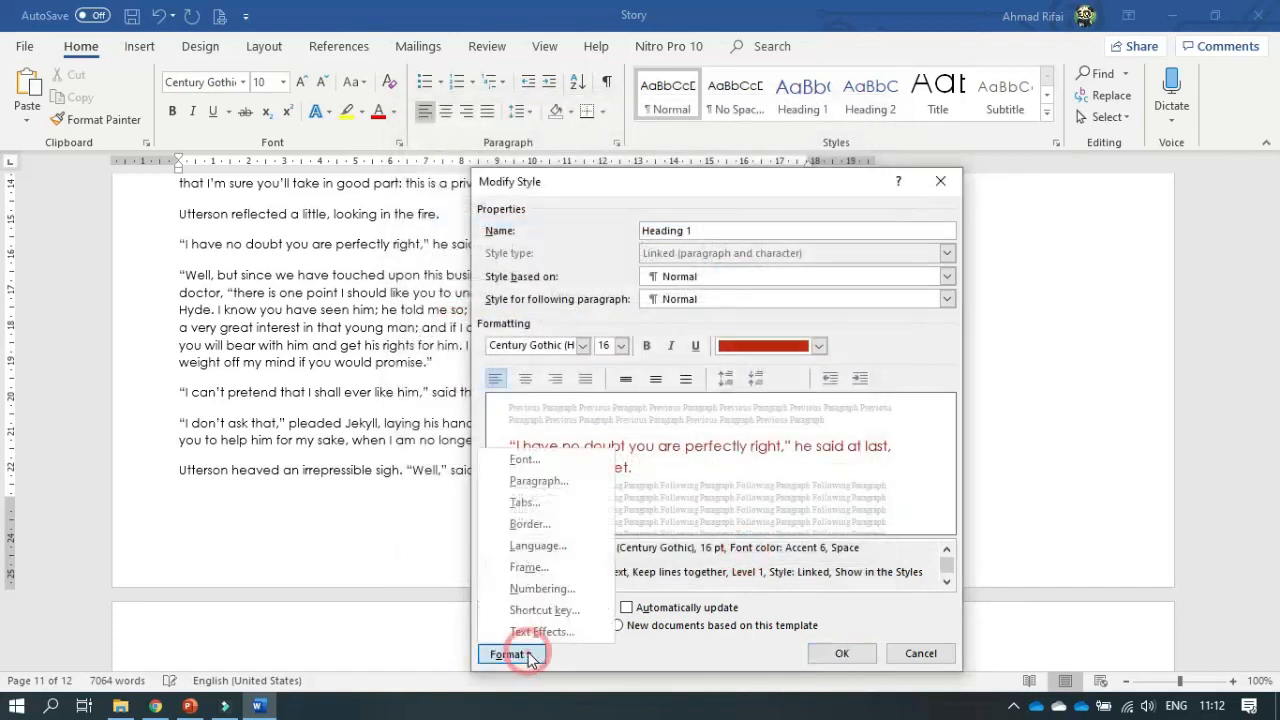
left_click(545, 485)
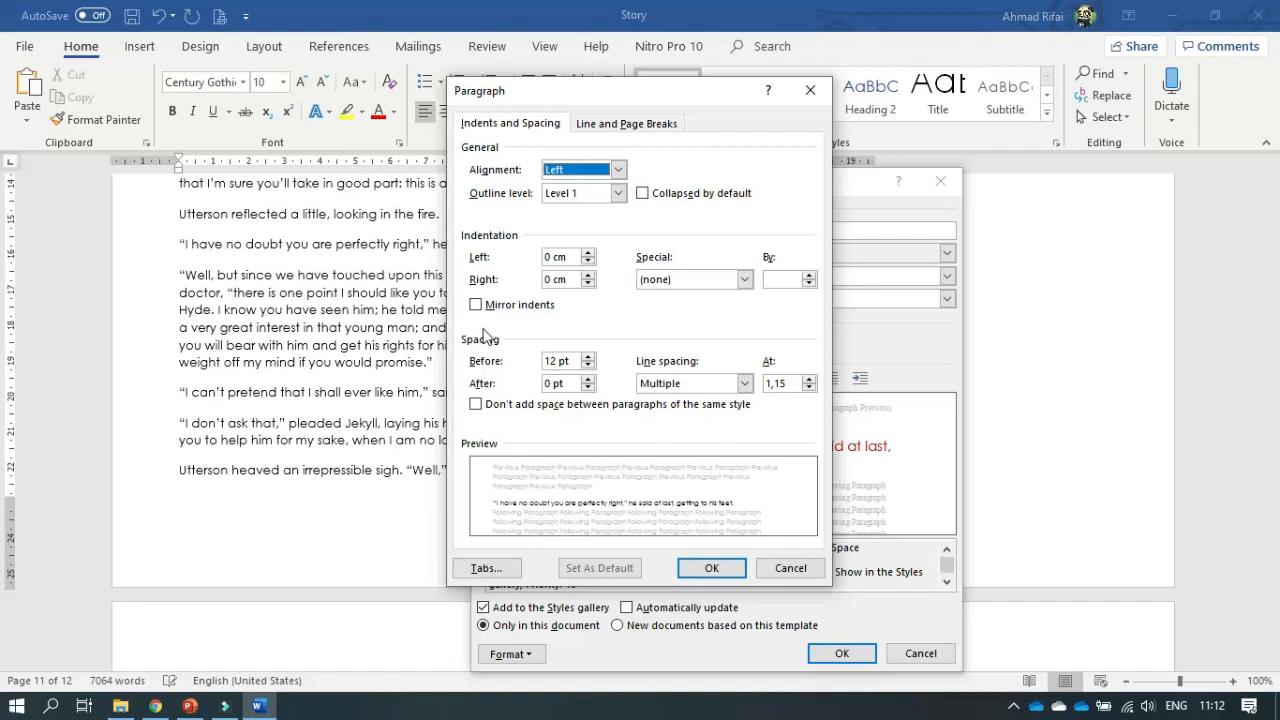
left_click(555, 361)
key("BackSpace")
key("BackSpace")
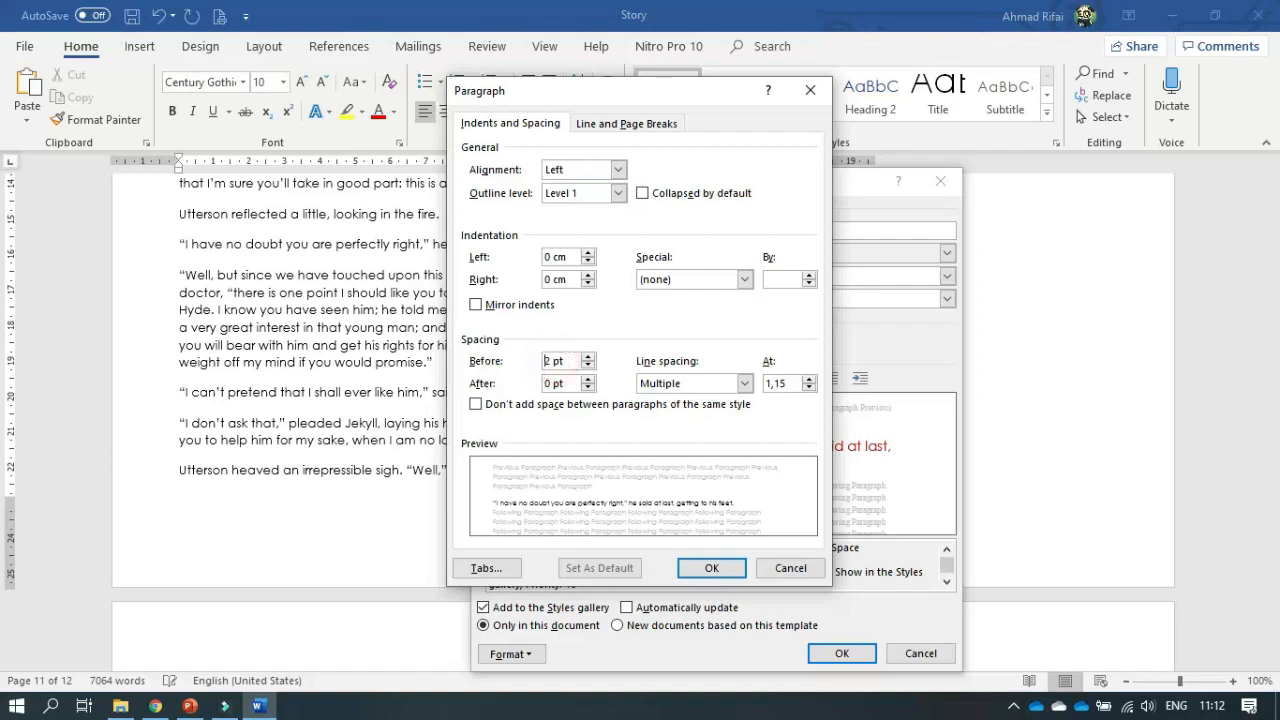
type("0")
double_click(548, 384)
type("1")
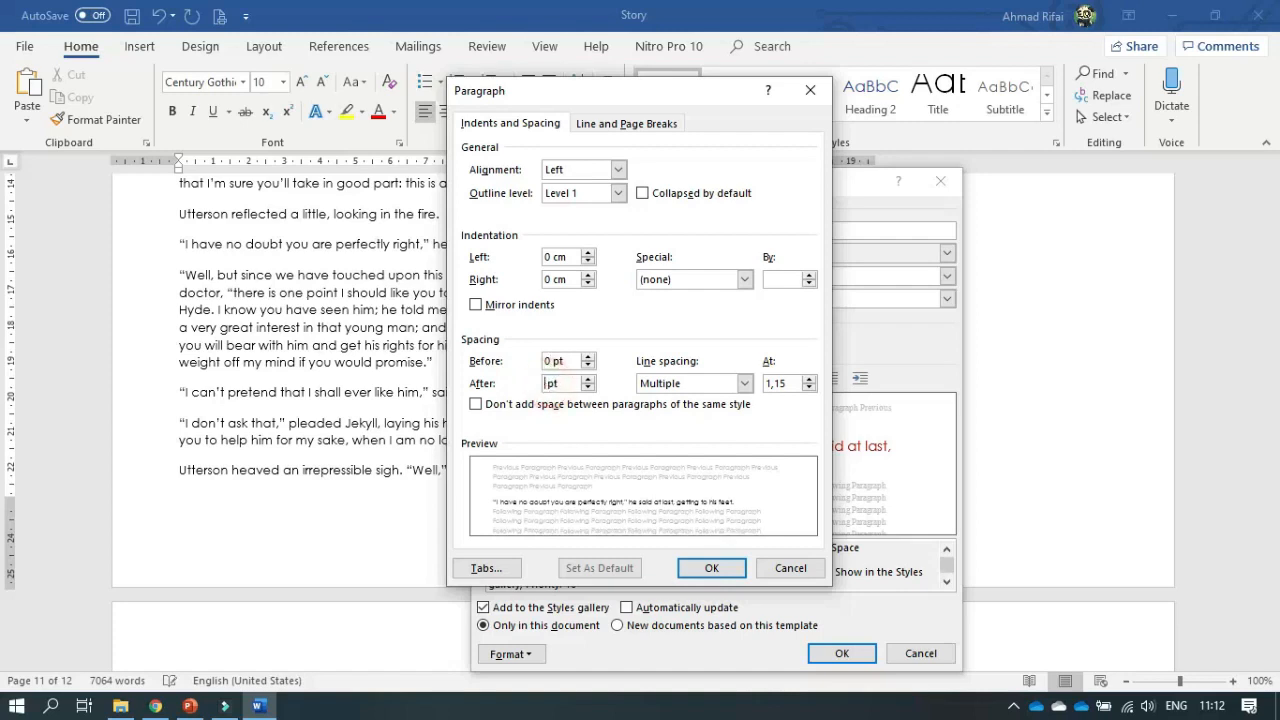
type("0")
Switch to Chrome and recheck the module's font color and spacing requirements for the Heading 1 style
left_click(156, 706)
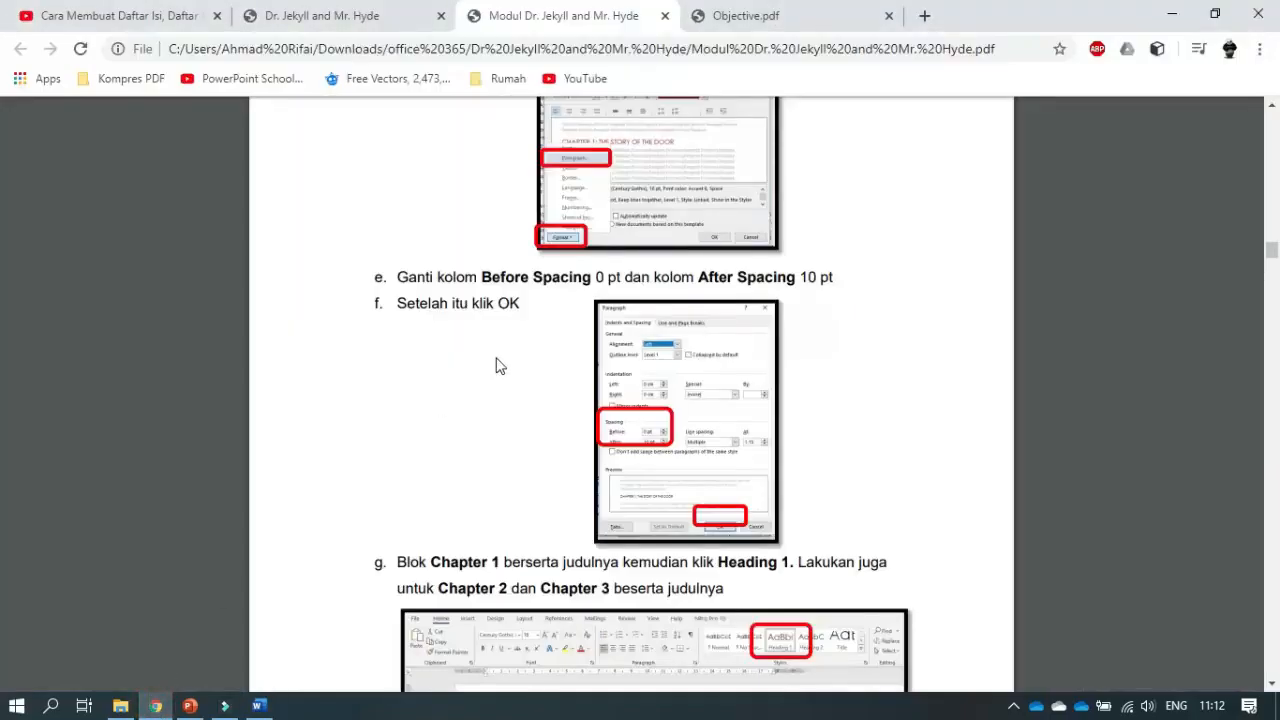
scroll(495, 365, "up", 5)
scroll(497, 366, "up", 5)
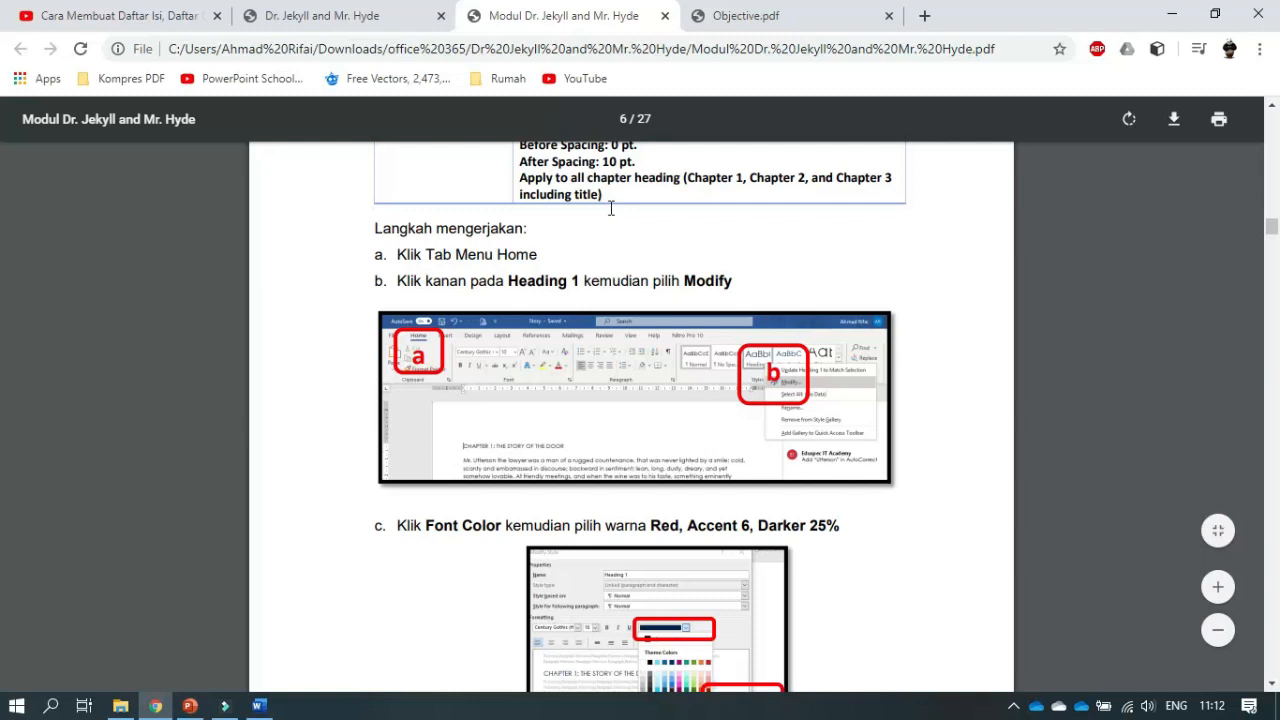
scroll(611, 208, "up", 1)
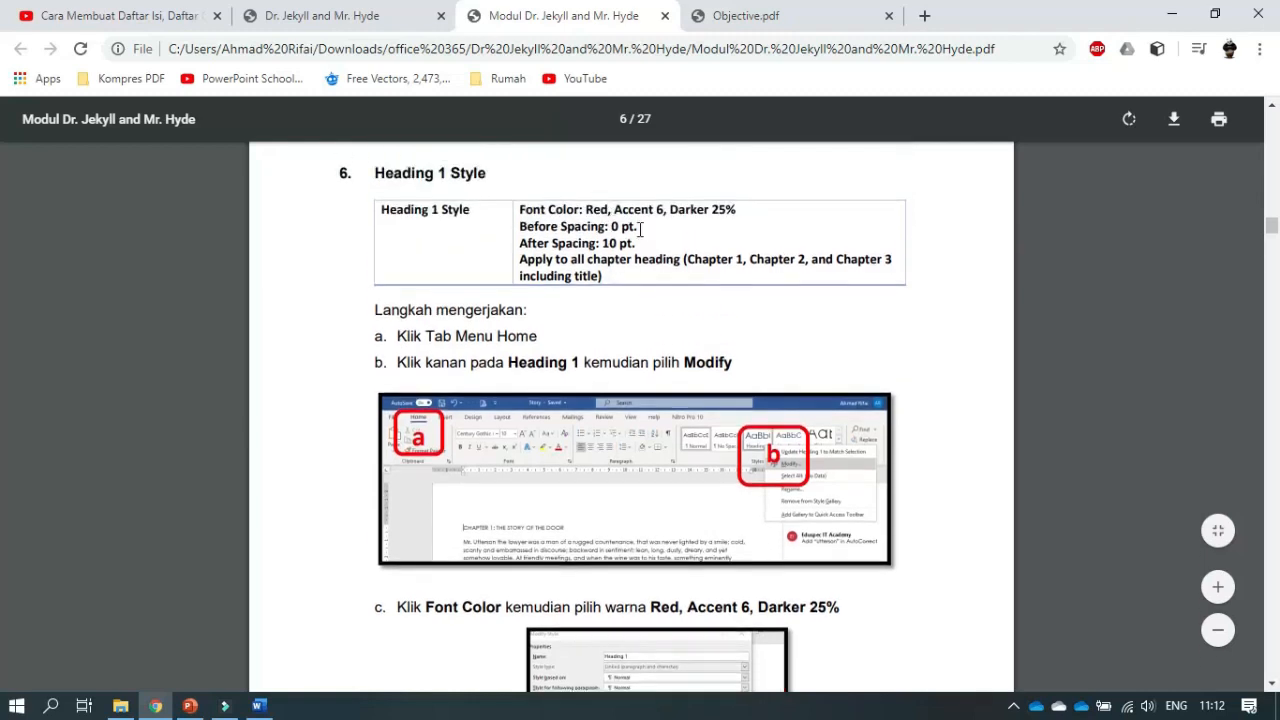
scroll(622, 268, "down", 4)
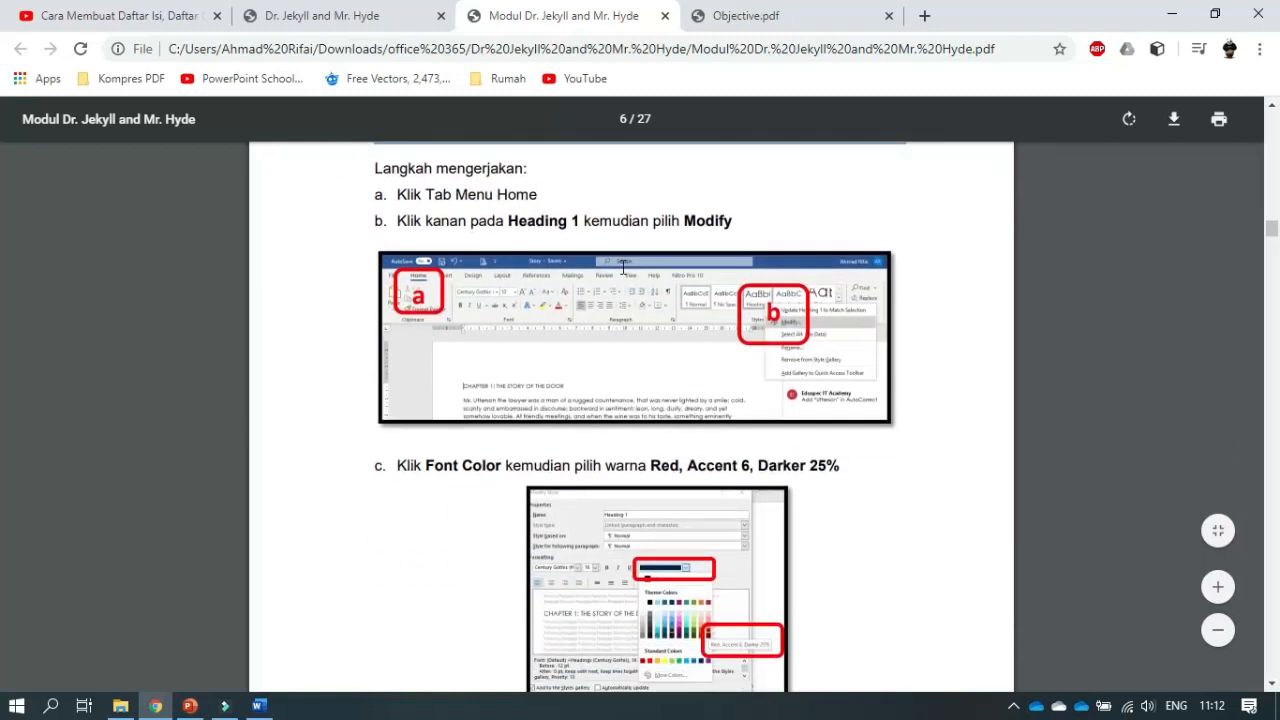
Switch to Word and confirm the paragraph settings and the modified Heading 1 style
left_click(262, 704)
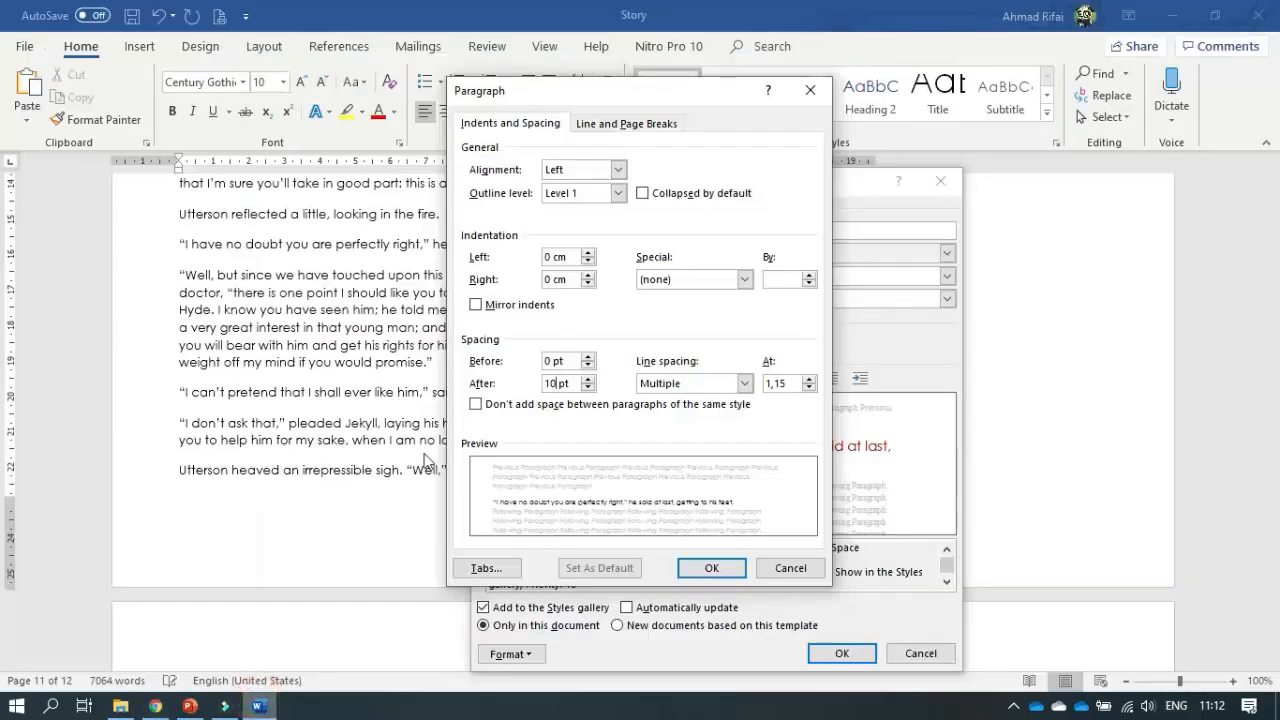
left_click(696, 568)
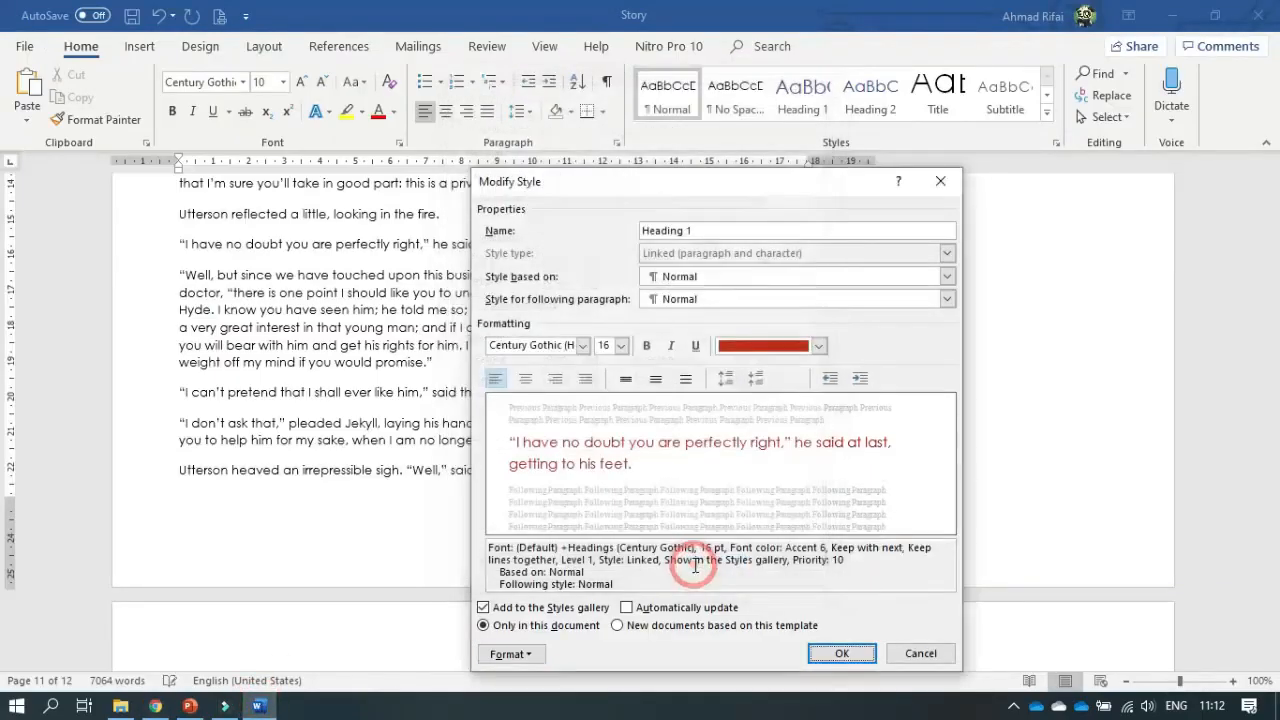
left_click(820, 652)
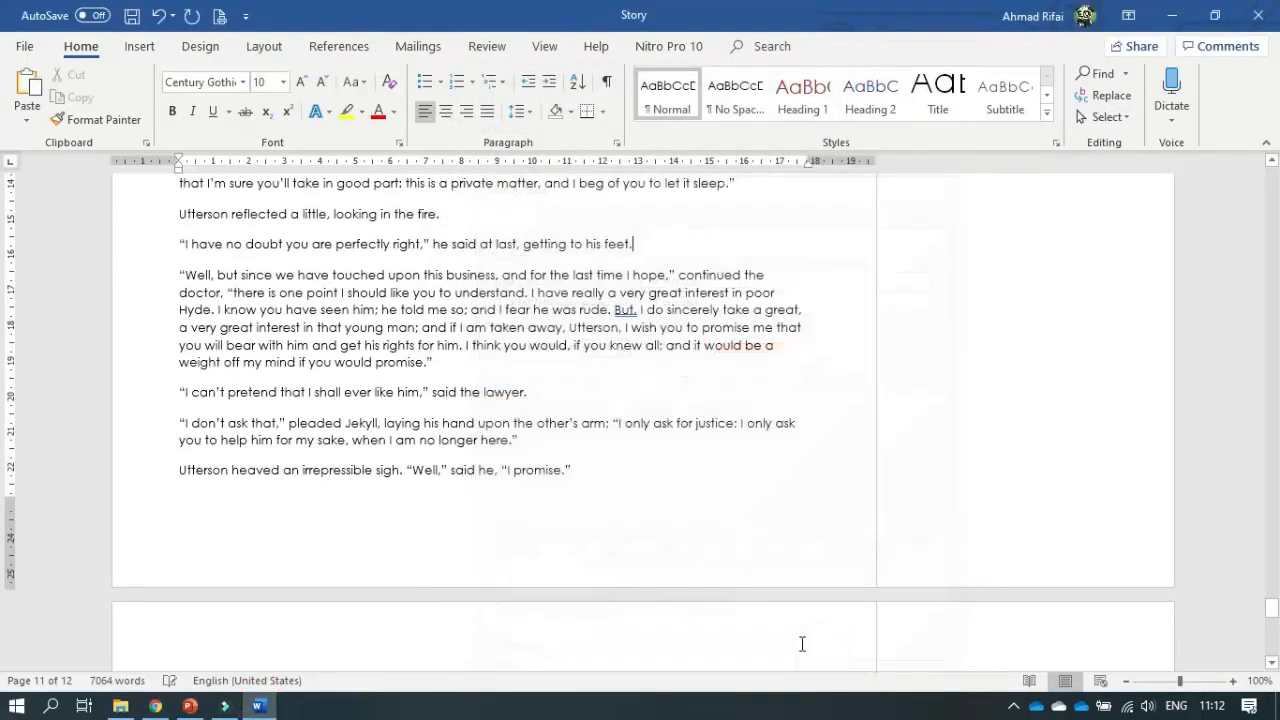
Apply the Heading 1 style to the title "CHAPTER 1: THE STORY OF THE DOOR" on the first page
scroll(490, 397, "up", 5)
scroll(490, 397, "up", 15)
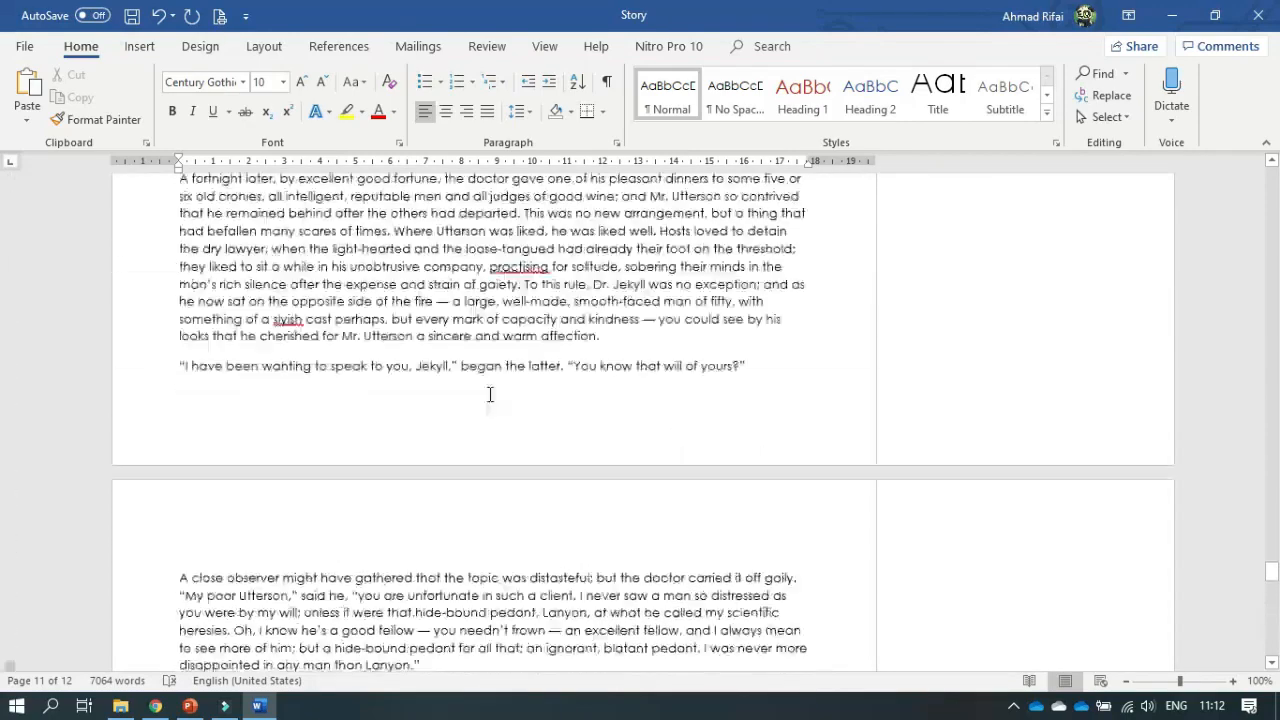
scroll(490, 393, "up", 10)
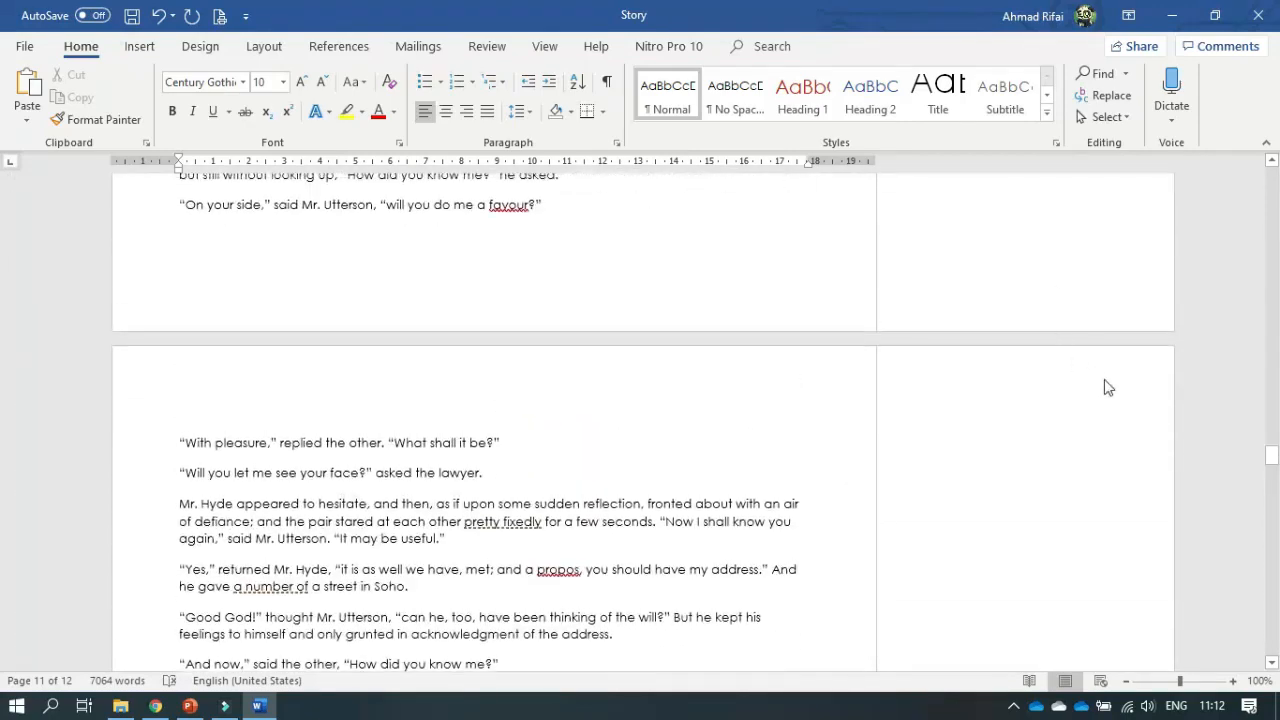
left_click_drag(1275, 463, 1272, 73)
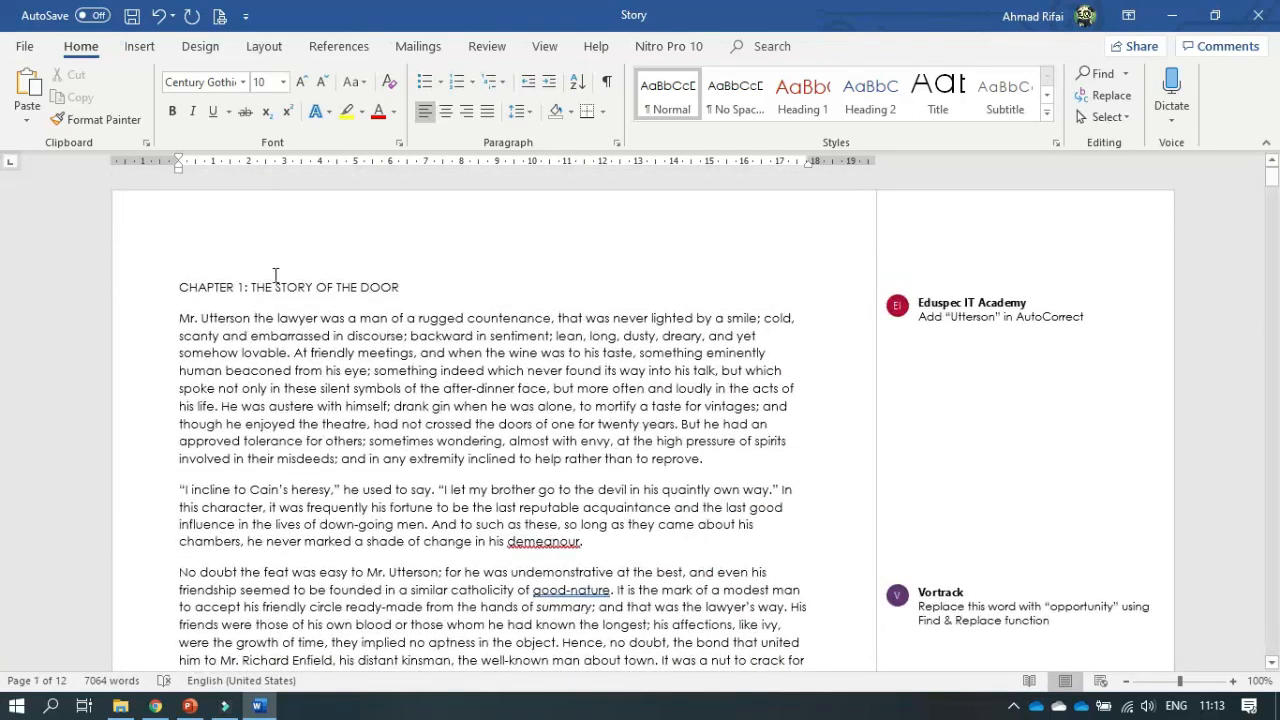
left_click(182, 287)
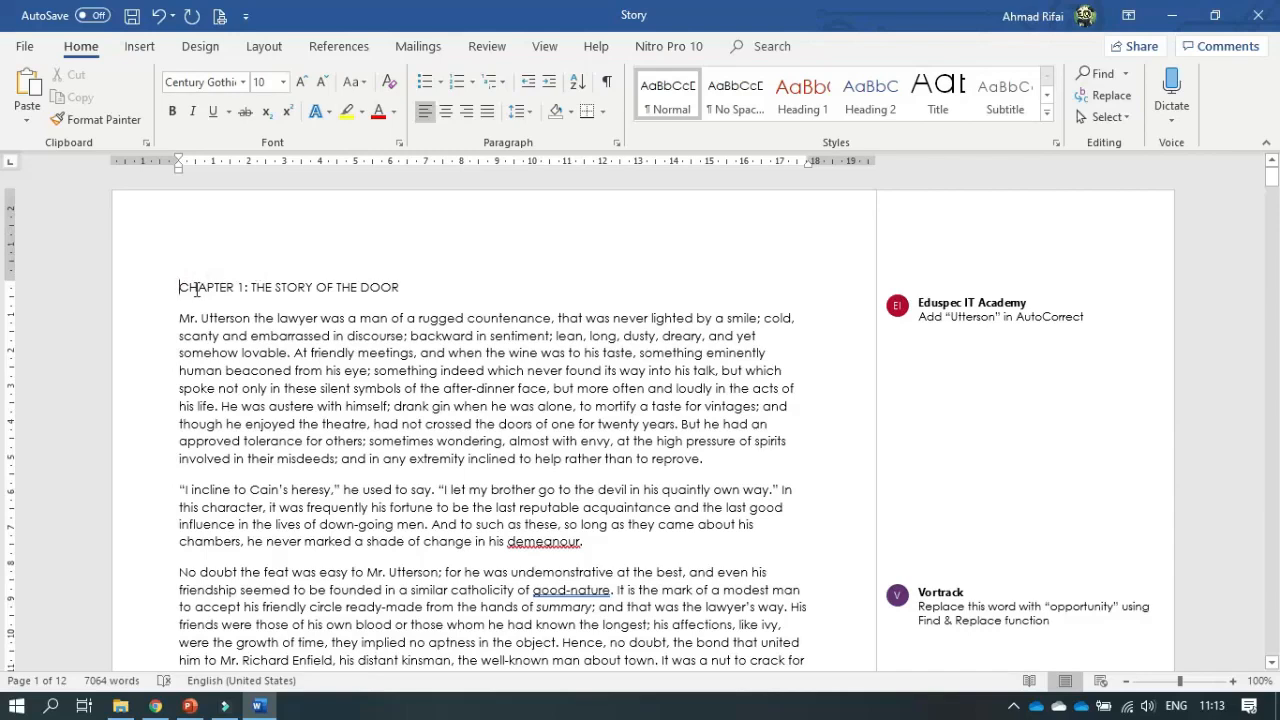
left_click_drag(181, 287, 480, 284)
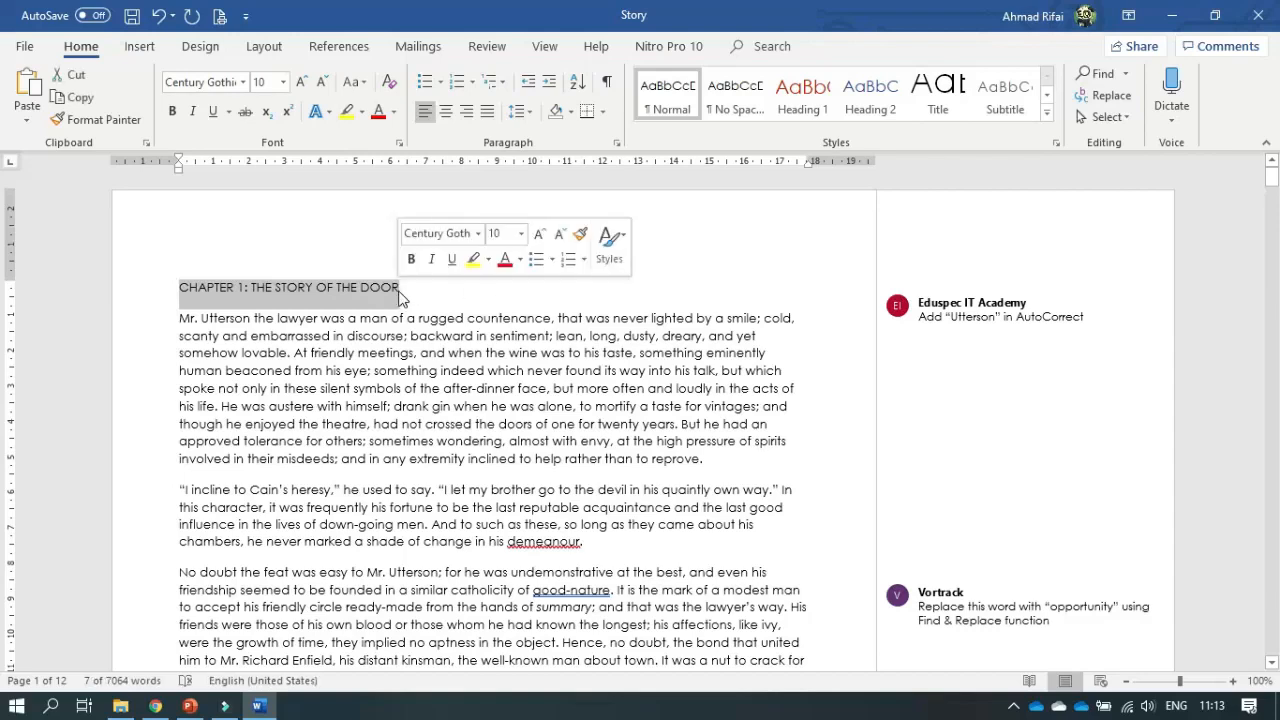
left_click(800, 90)
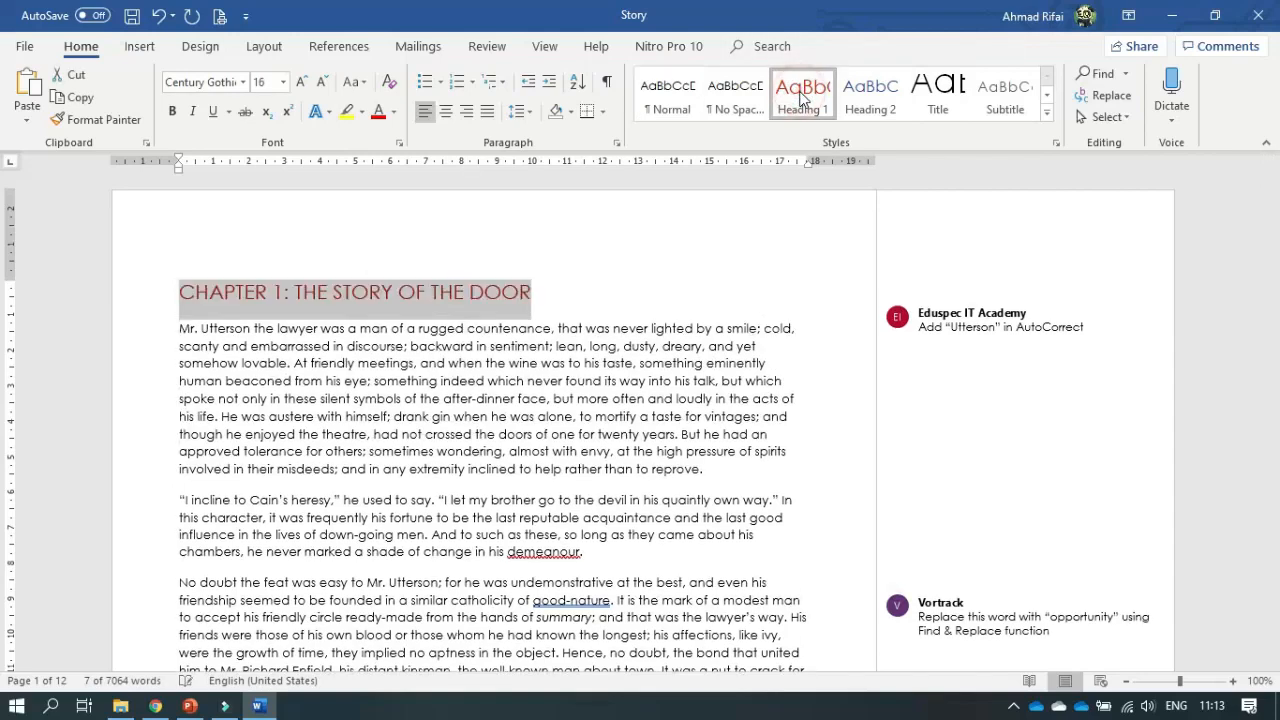
left_click(372, 373)
Apply the Heading 1 style to the title "CHAPTER 2: THE SEARCH FOR MR. HYDE"
scroll(372, 375, "down", 10)
scroll(372, 375, "down", 20)
scroll(372, 374, "down", 20)
scroll(372, 374, "down", 20)
scroll(372, 374, "down", 15)
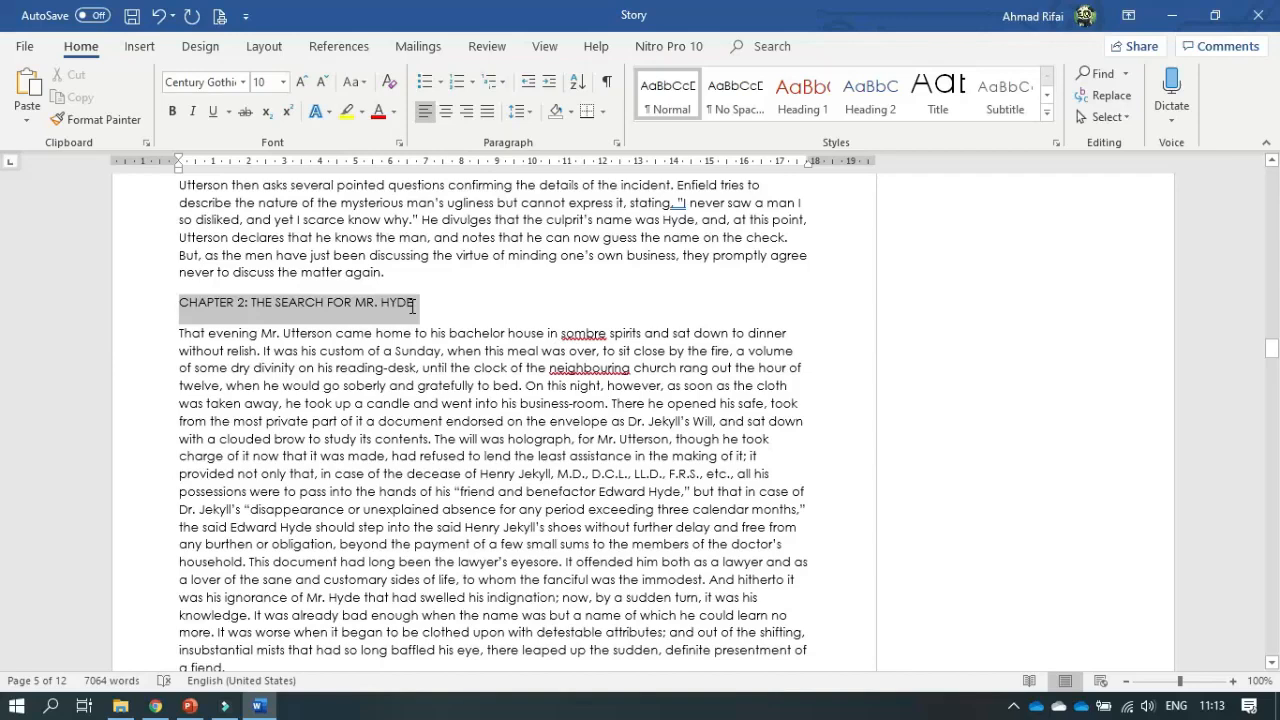
left_click_drag(411, 306, 411, 306)
left_click(813, 97)
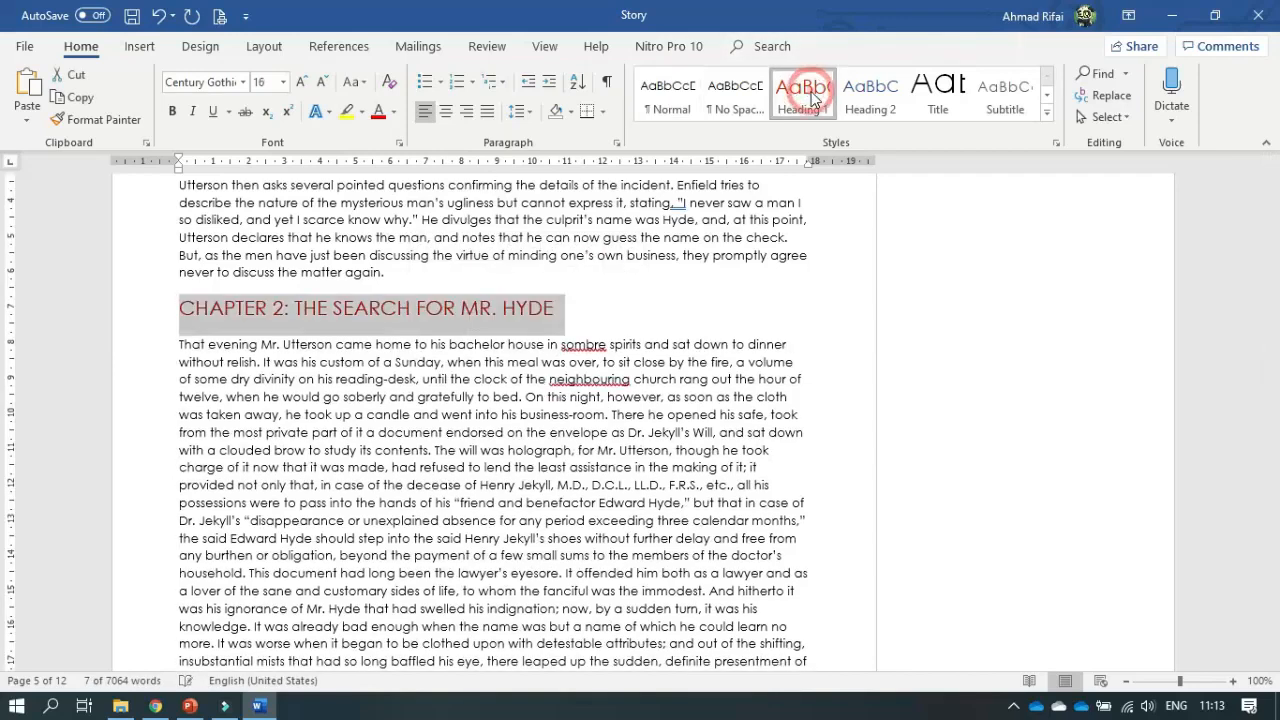
left_click(326, 451)
Apply the Heading 1 style to the title "CHAPTER 3: DR. JEKYLL WAS QUITE AT EASE"
scroll(326, 450, "down", 20)
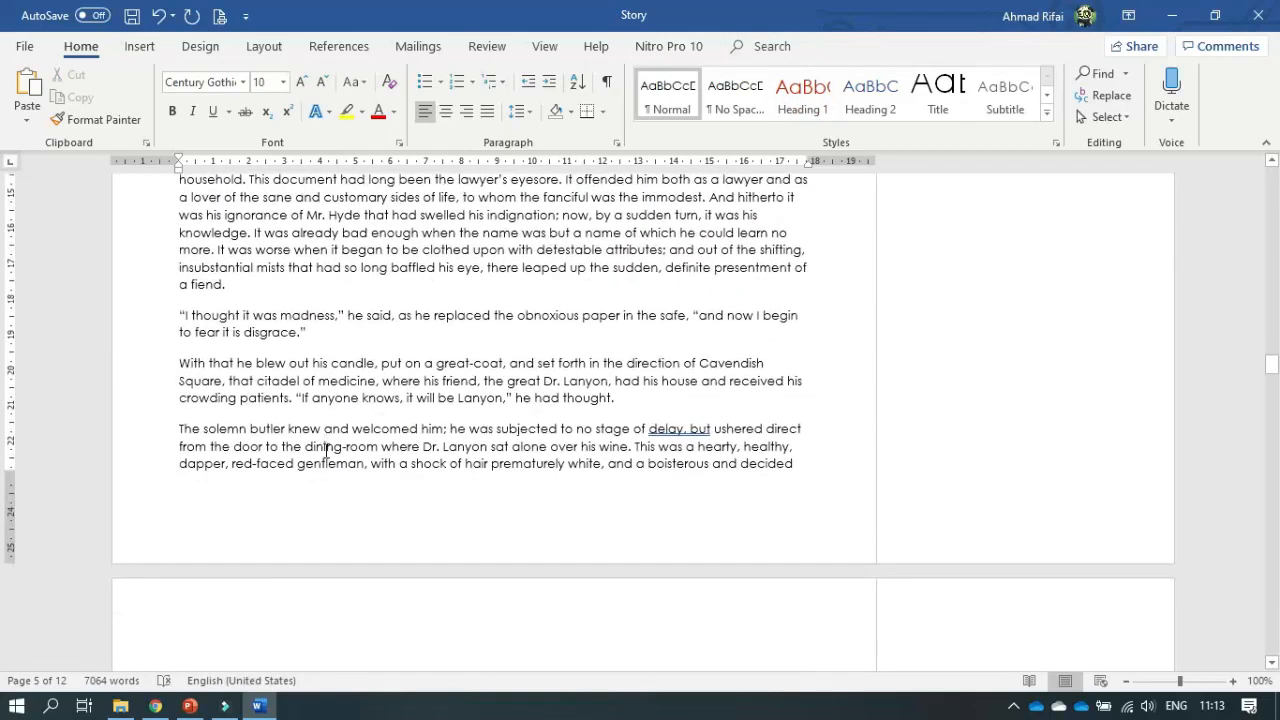
scroll(326, 451, "down", 20)
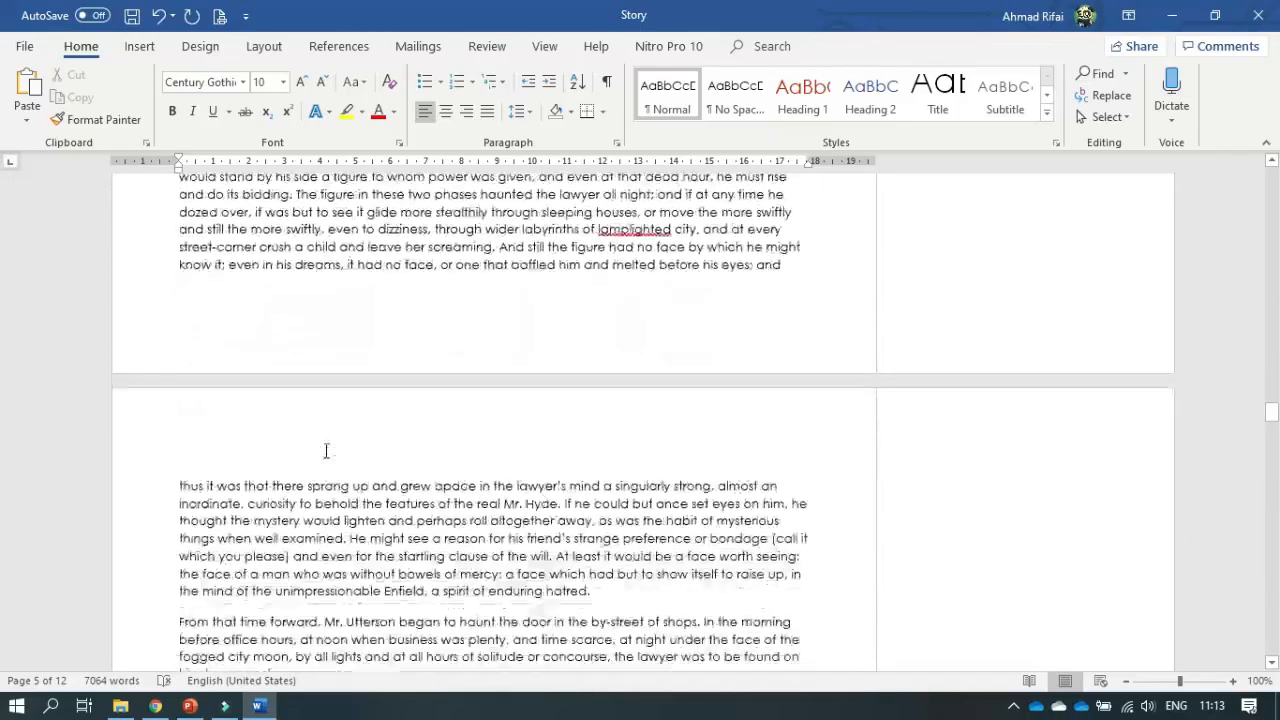
scroll(326, 451, "down", 15)
scroll(326, 451, "down", 15)
scroll(326, 451, "down", 20)
scroll(326, 451, "down", 15)
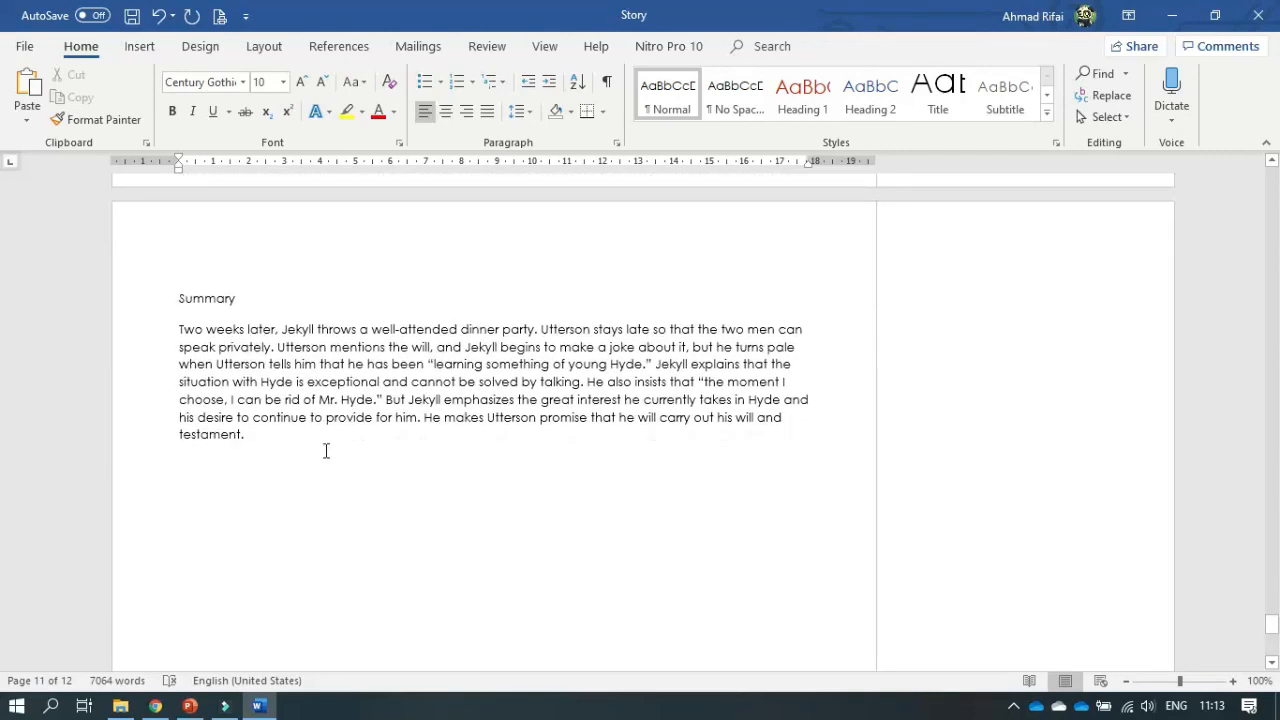
scroll(326, 451, "down", 3)
scroll(326, 451, "up", 15)
scroll(326, 451, "up", 13)
scroll(326, 451, "up", 1)
scroll(326, 451, "down", 2)
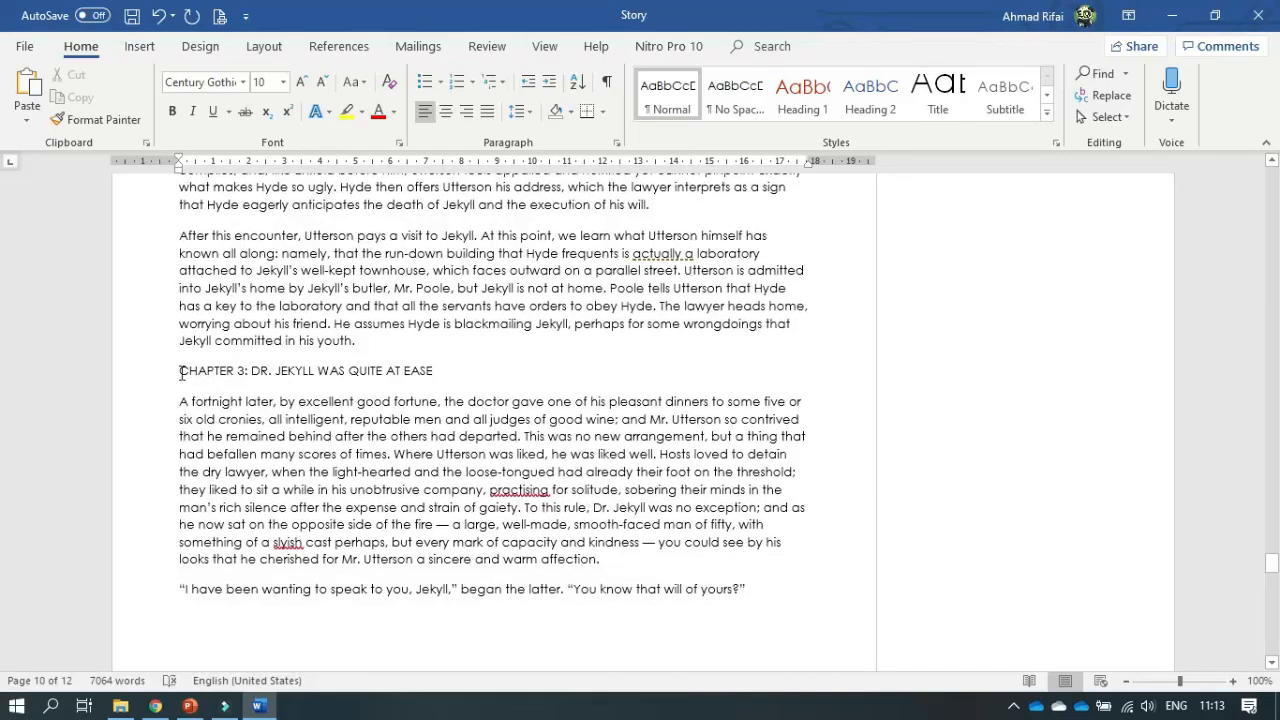
left_click_drag(181, 371, 434, 373)
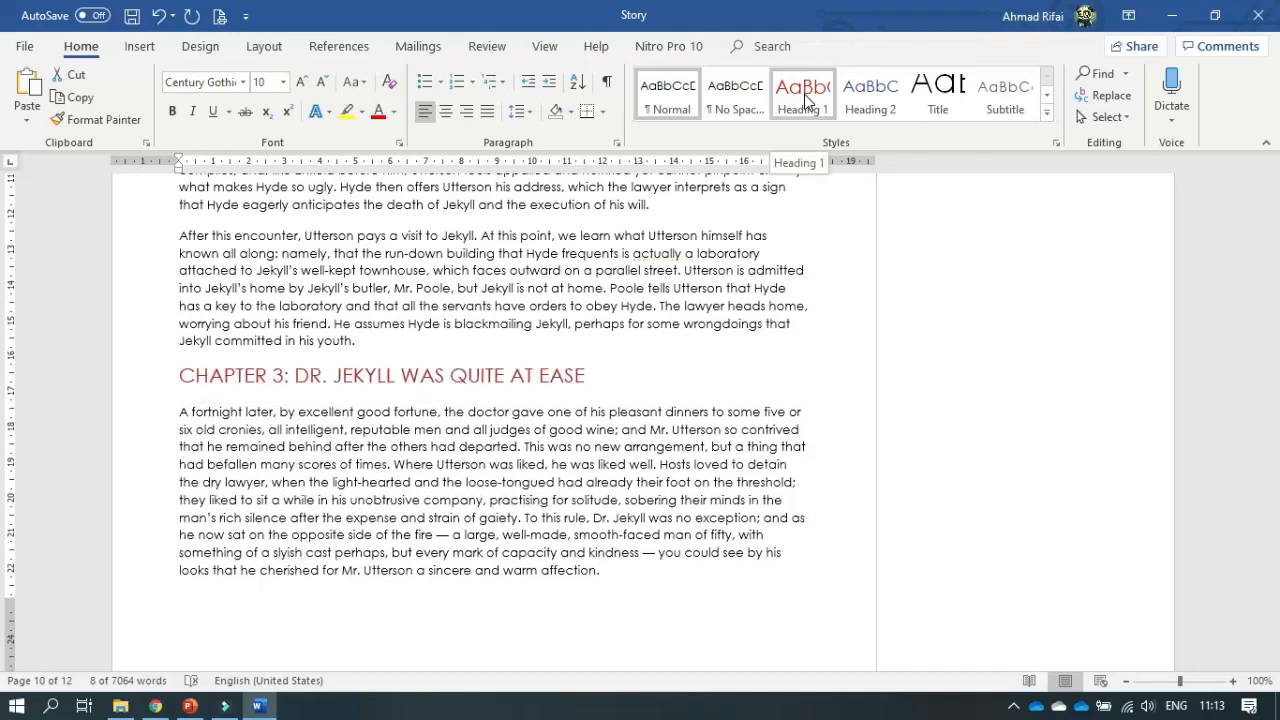
left_click(806, 101)
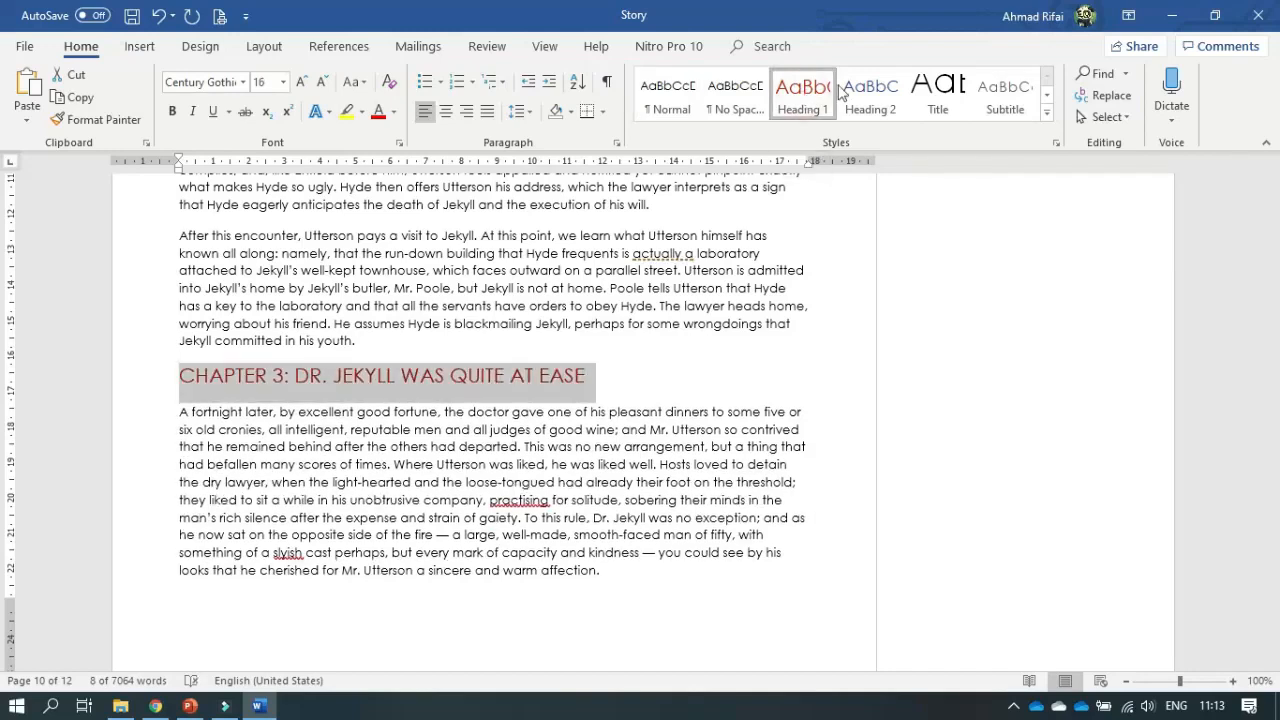
left_click(210, 489)
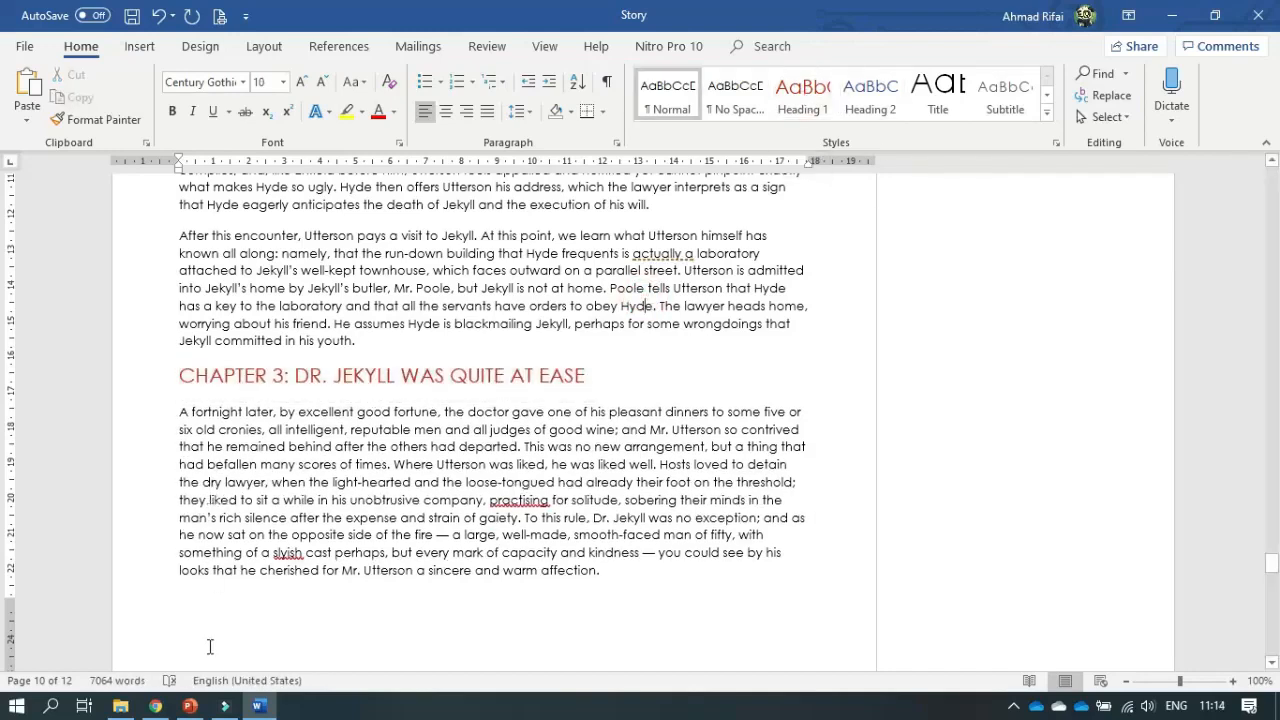
Switch to Chrome and look through the module's instructions for the Heading 2 style and the page breaks
left_click(158, 707)
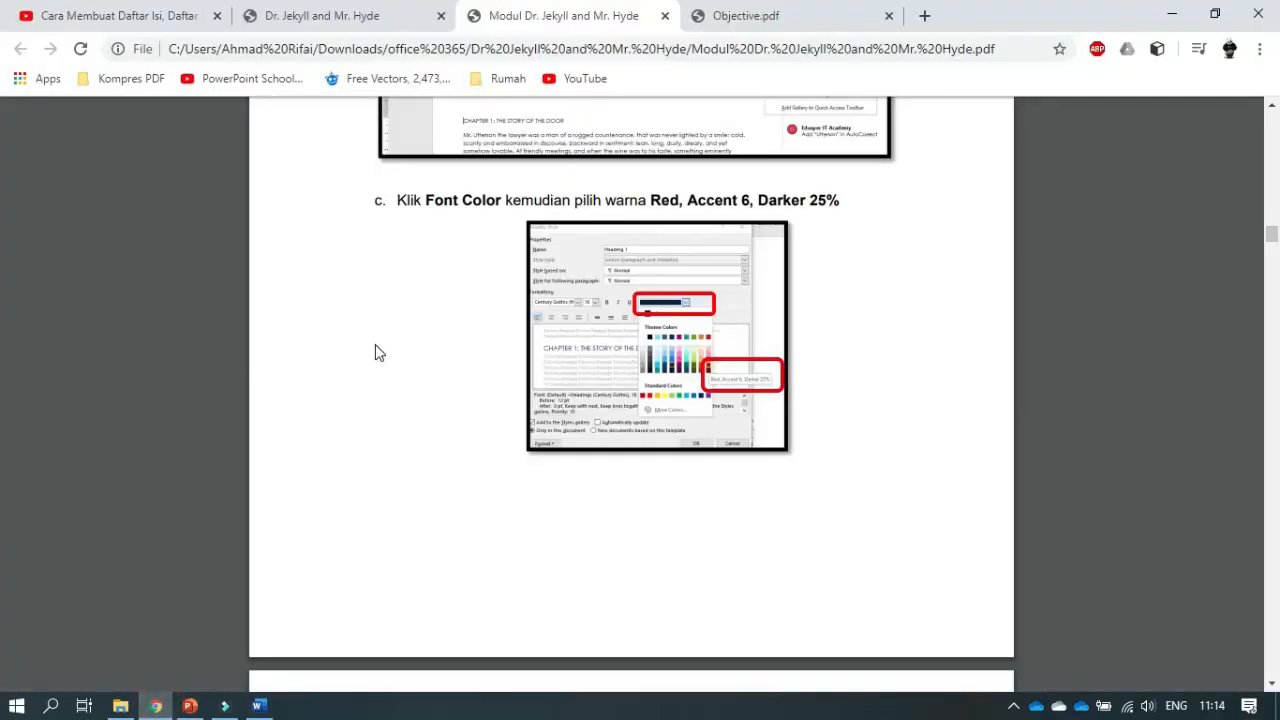
scroll(375, 352, "down", 15)
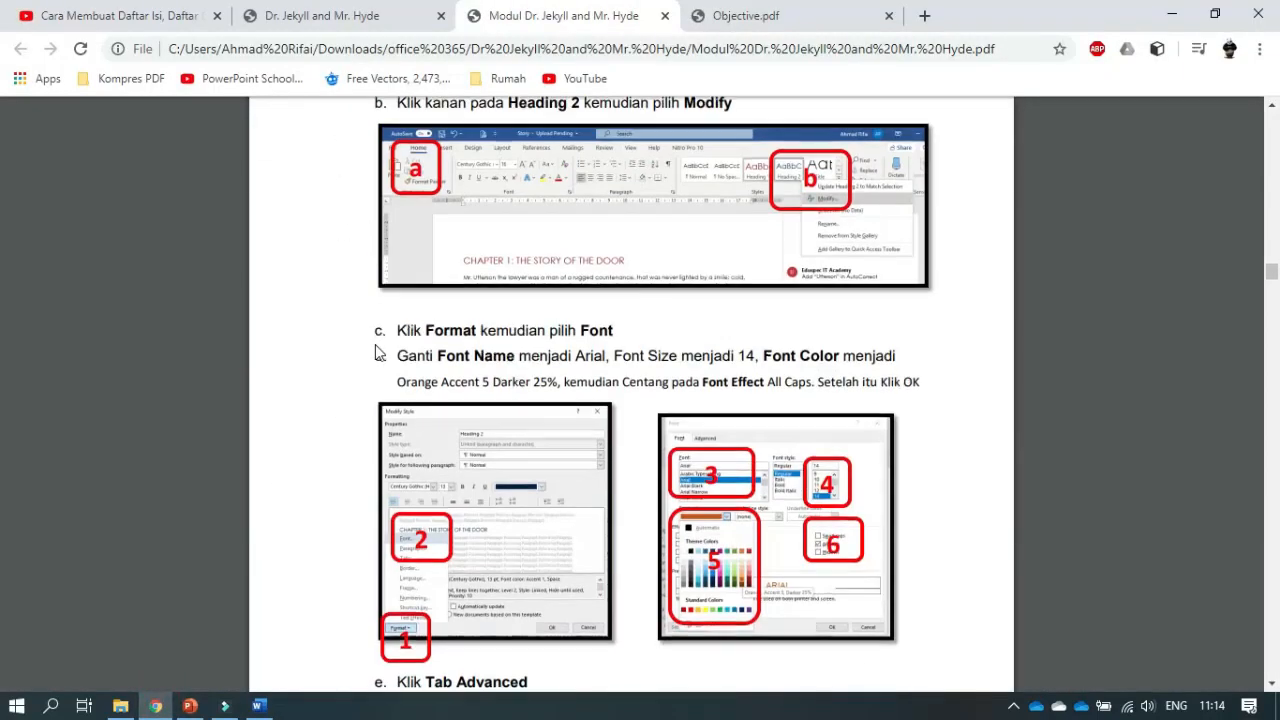
scroll(375, 352, "down", 15)
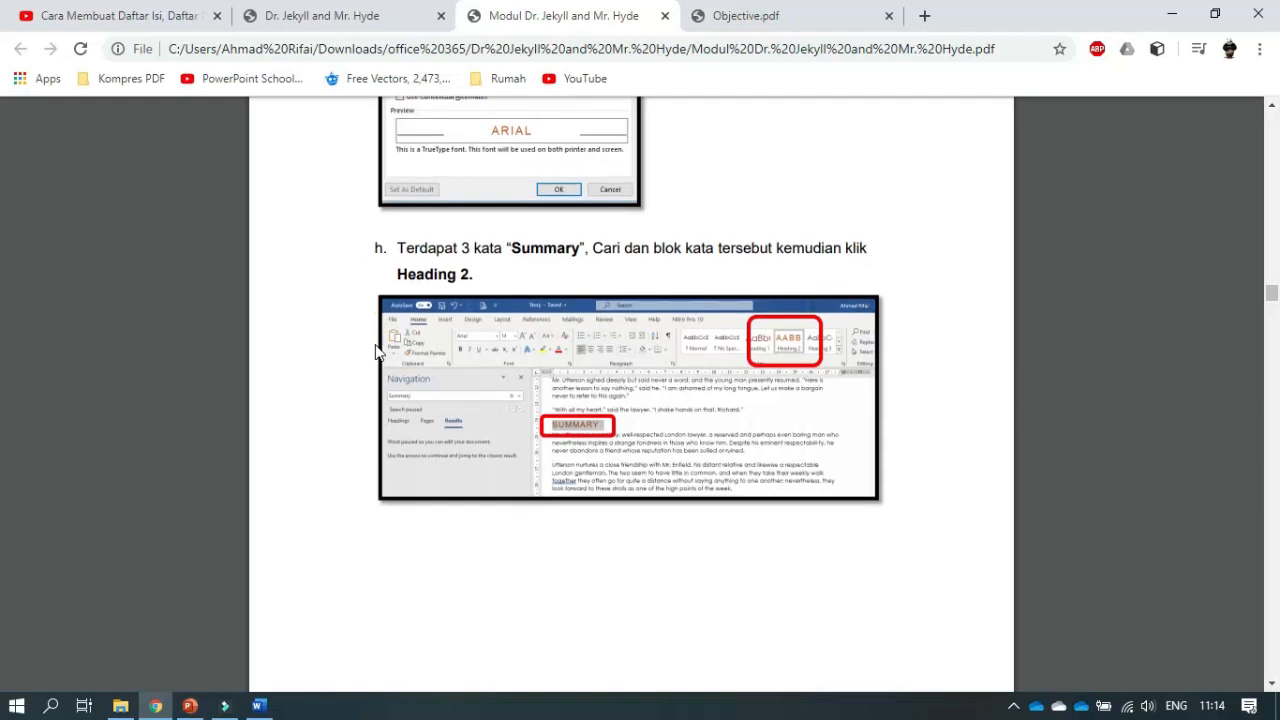
scroll(375, 352, "down", 10)
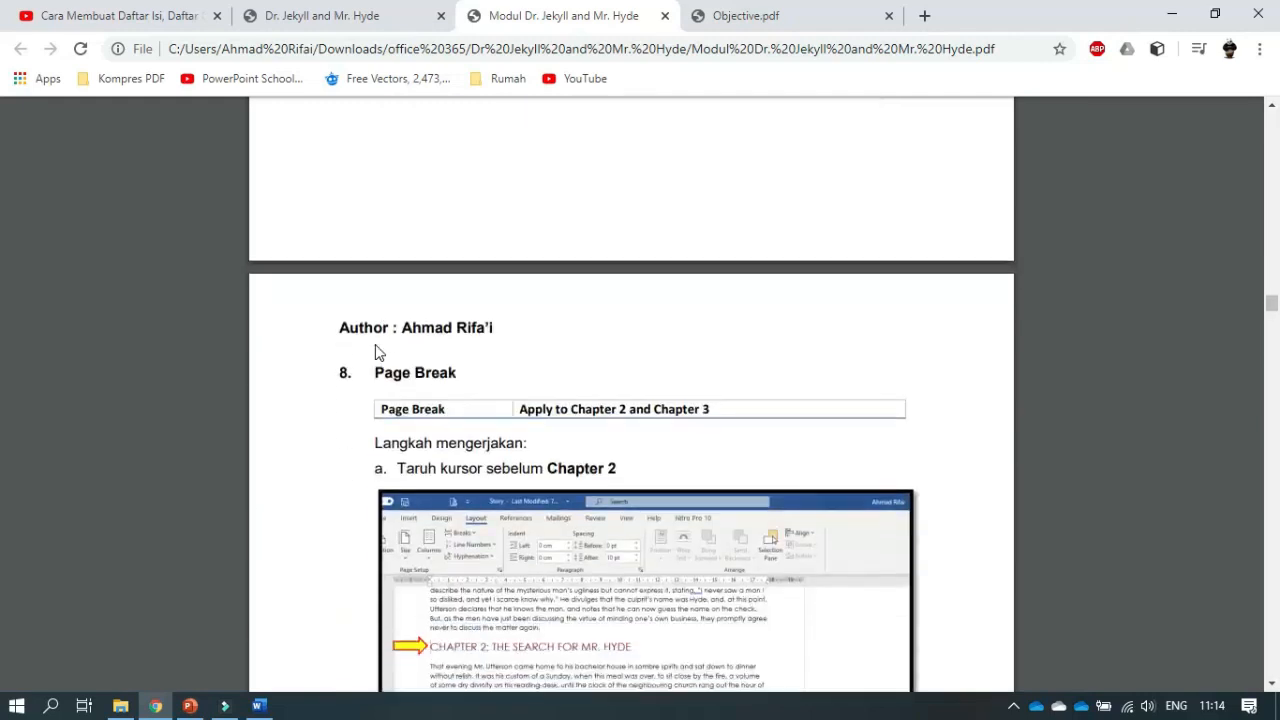
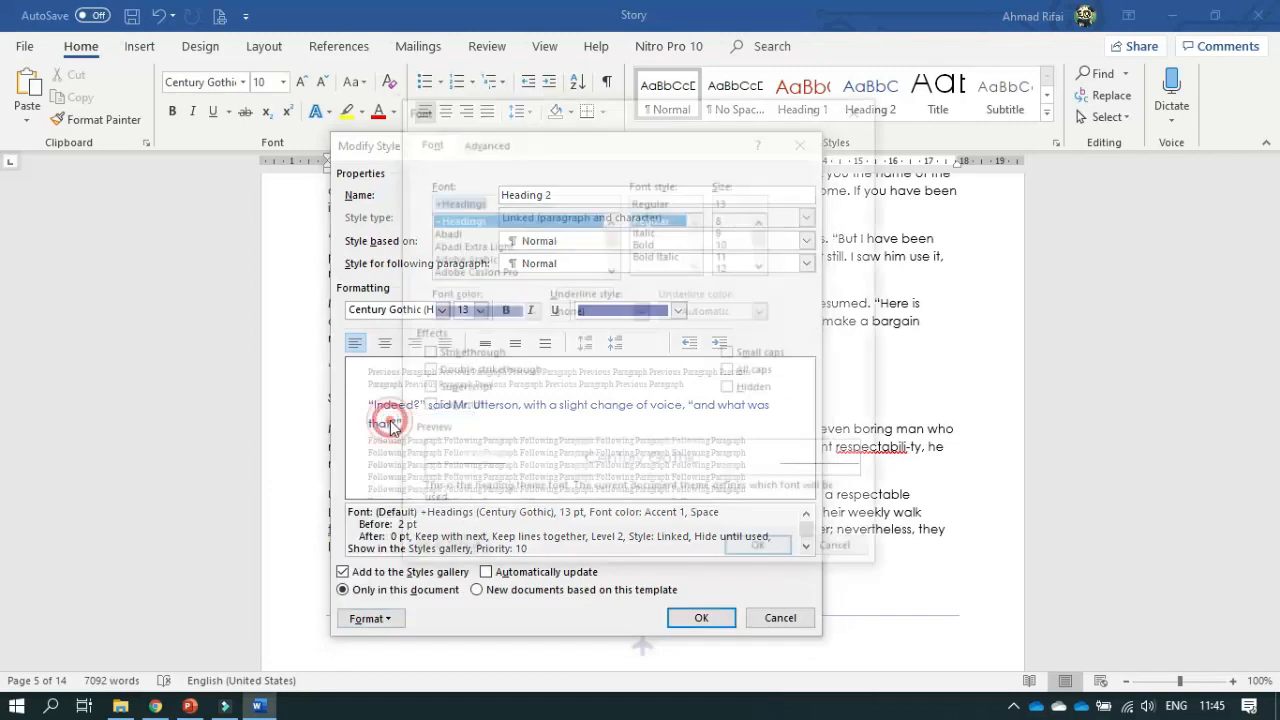
Check the module's font settings for the Heading 2 style in Chrome and return to the style's font settings in Word
left_click(156, 706)
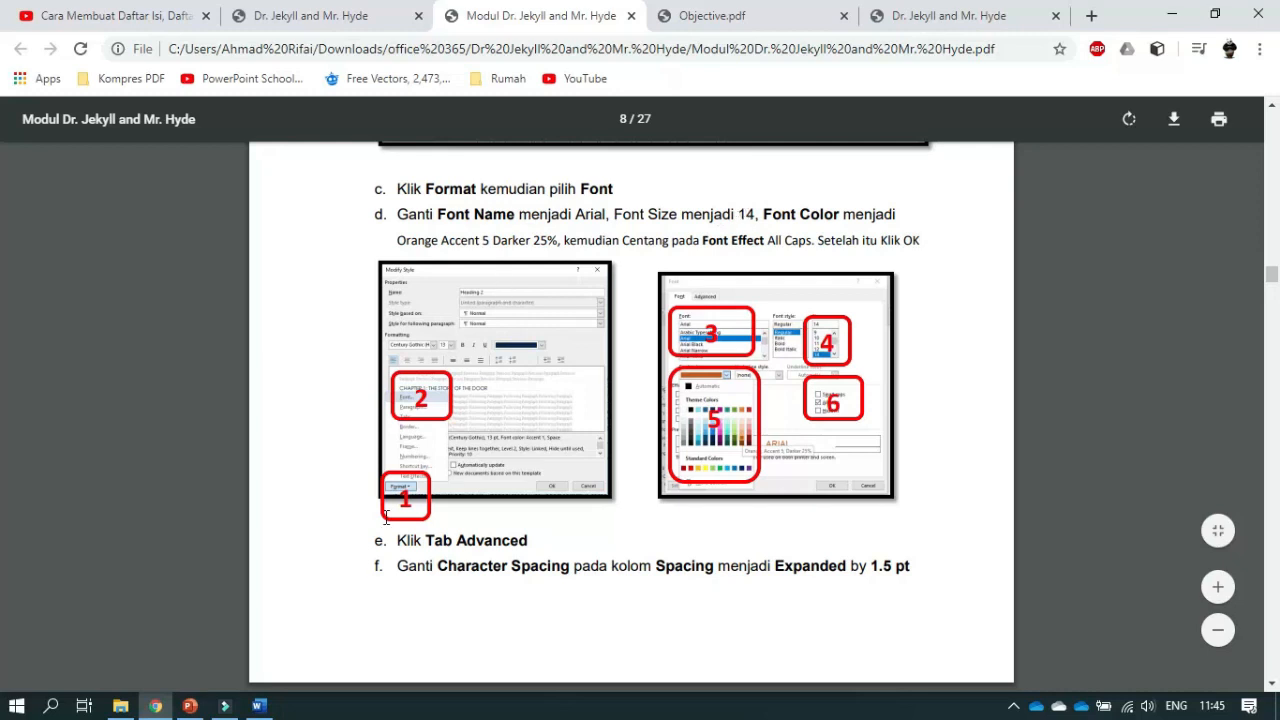
left_click(258, 706)
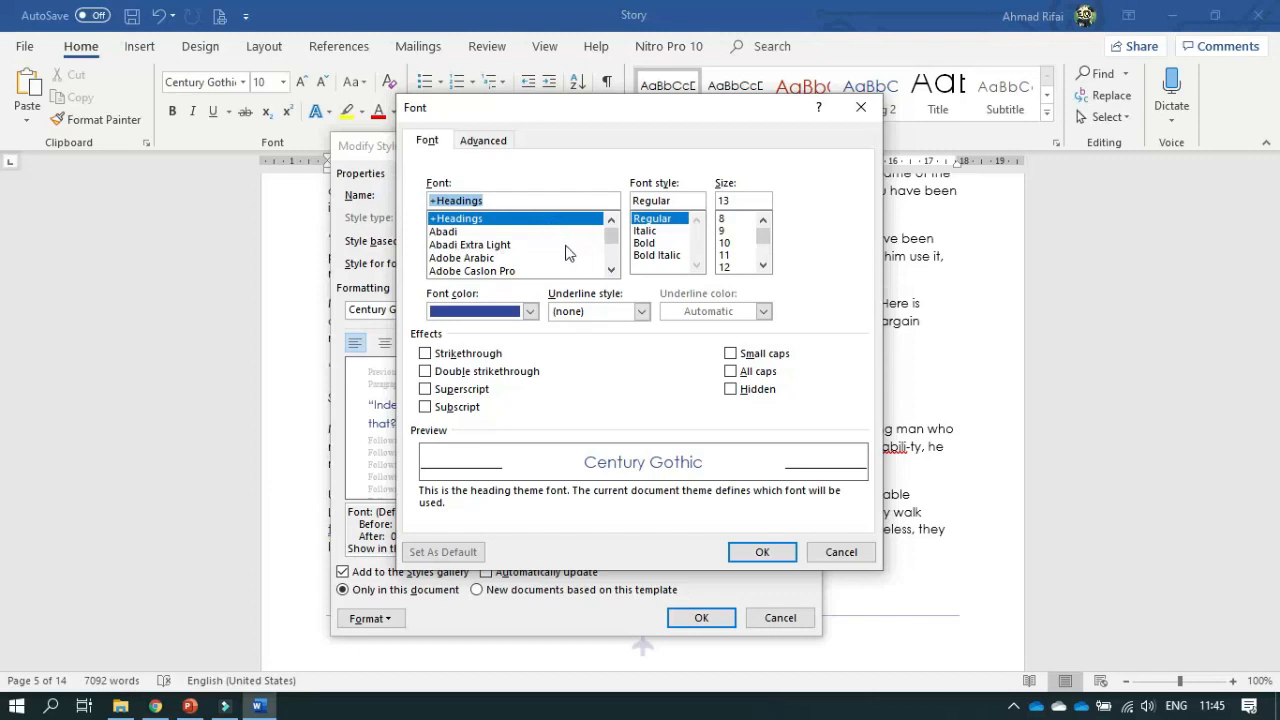
Set the Heading 2 style's font to Arial at size 14
left_click(611, 270)
left_click_drag(611, 270, 611, 270)
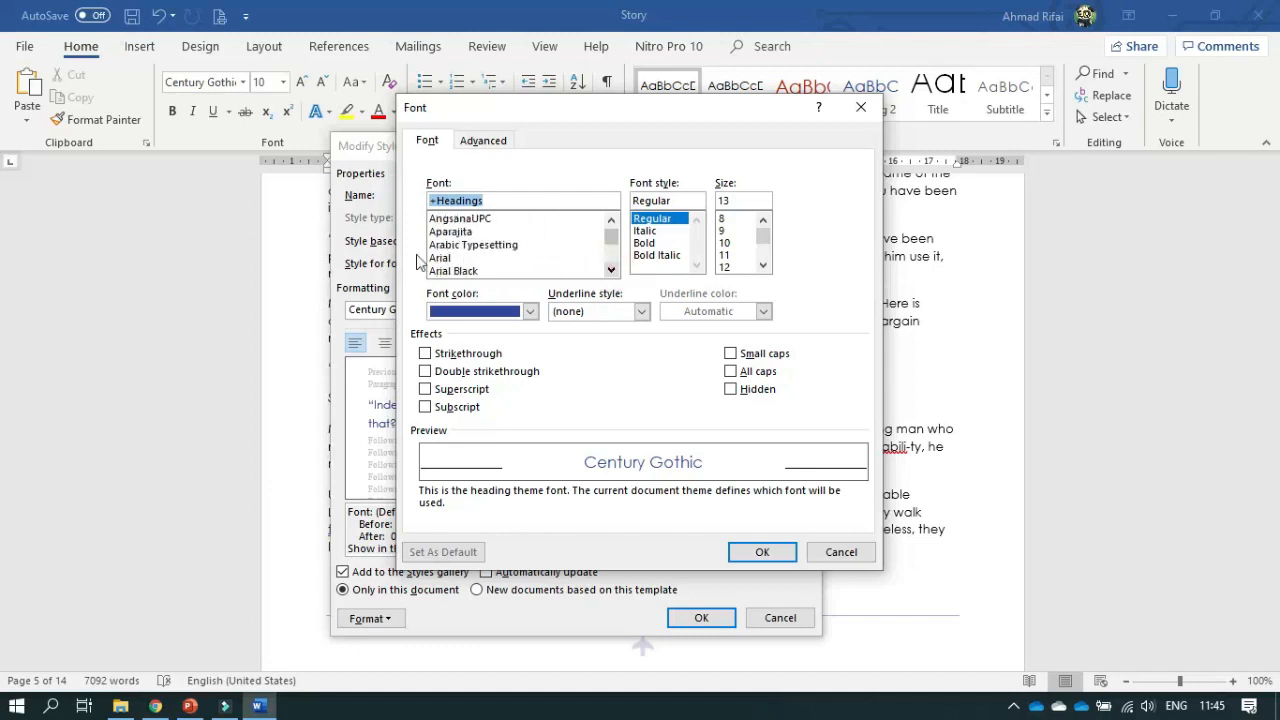
left_click(436, 259)
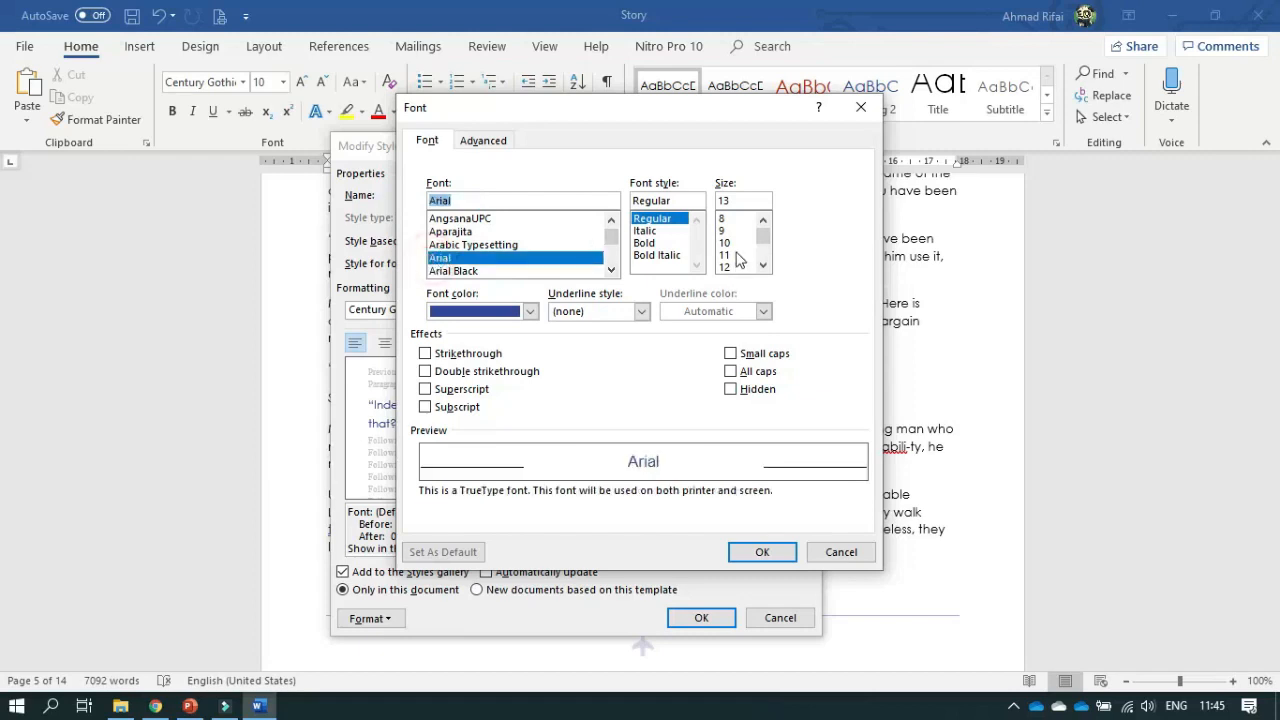
left_click(764, 266)
left_click(764, 266)
left_click(764, 266)
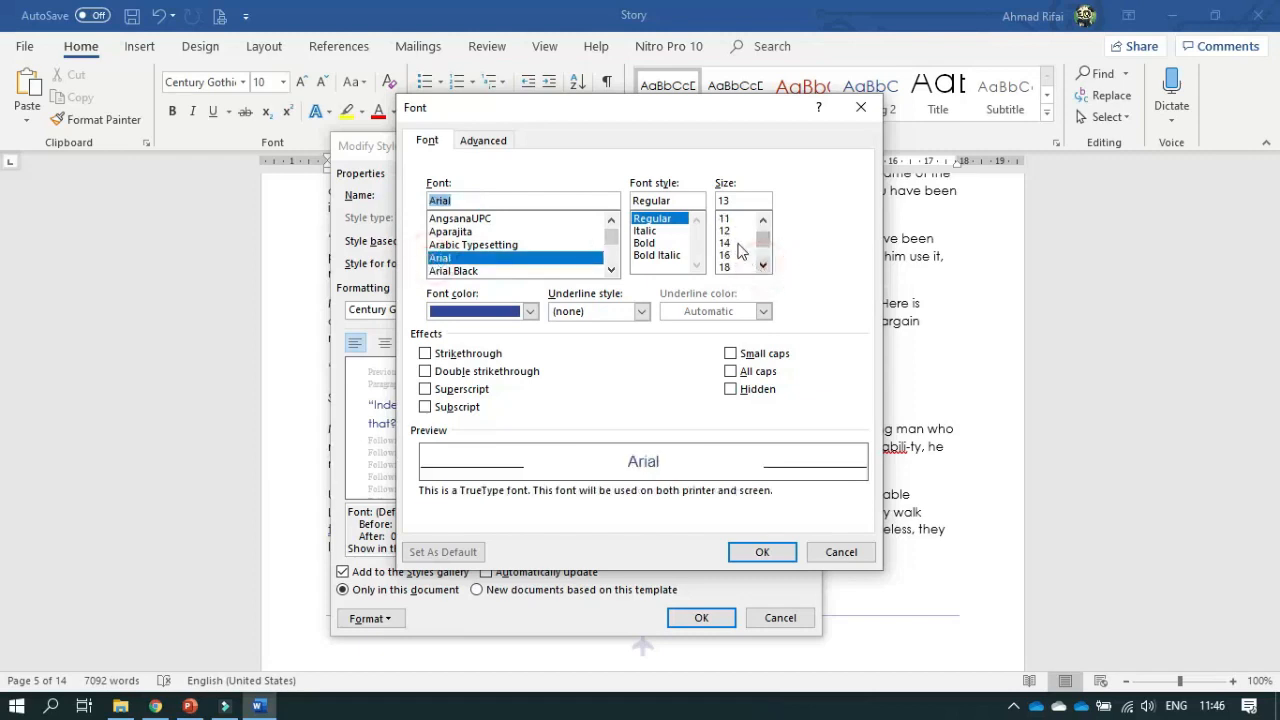
left_click(726, 243)
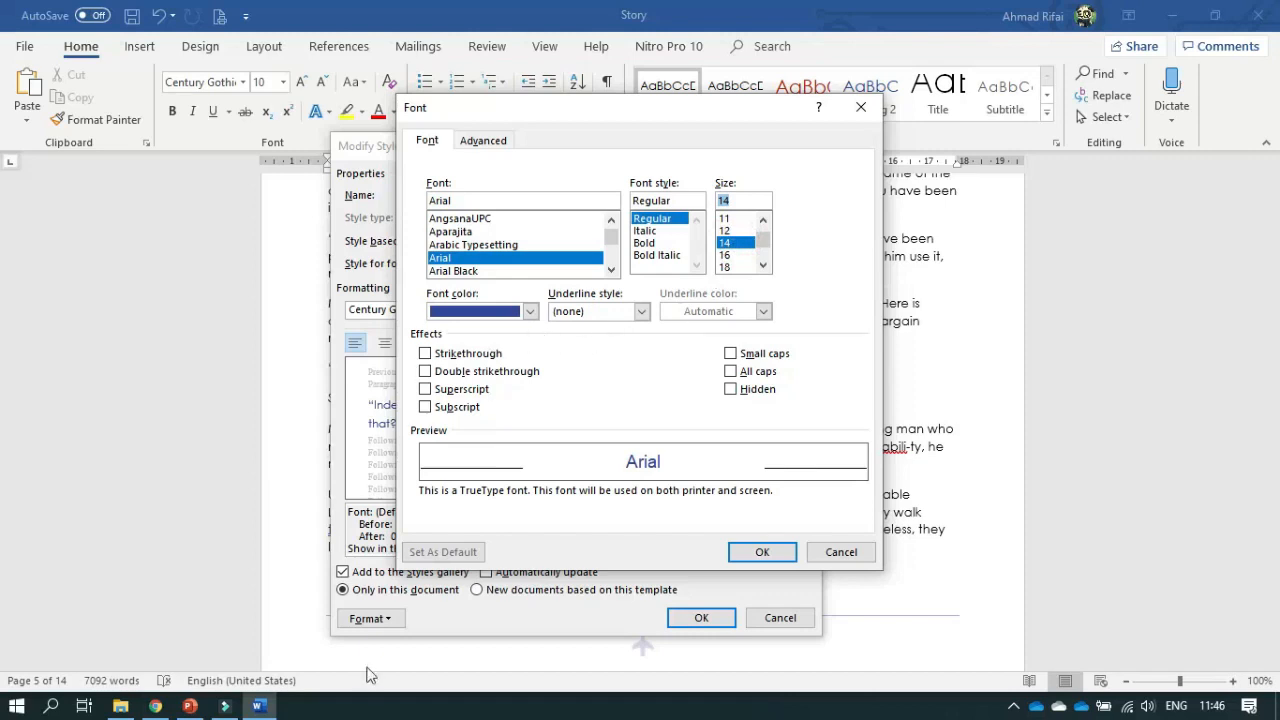
Check the required font colour in the Chrome module and set Heading 2's font colour in Word to Orange, Accent 5, Darker 25%
left_click(168, 707)
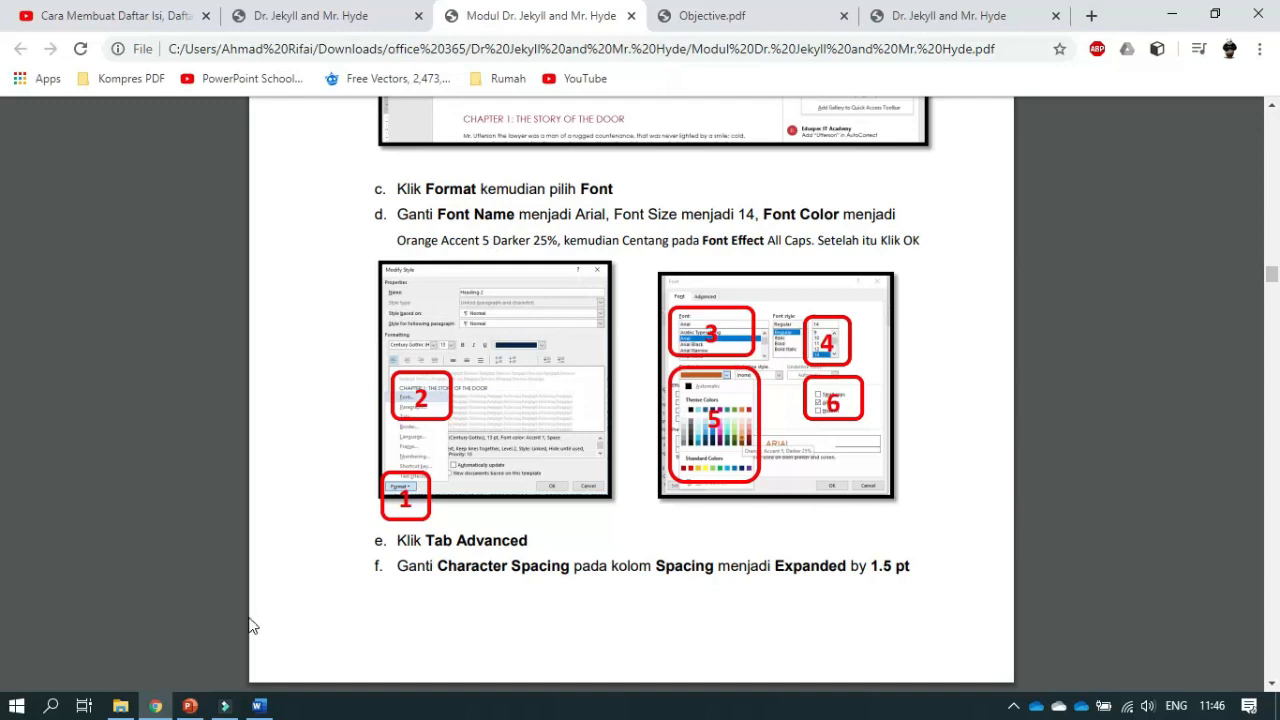
left_click(258, 705)
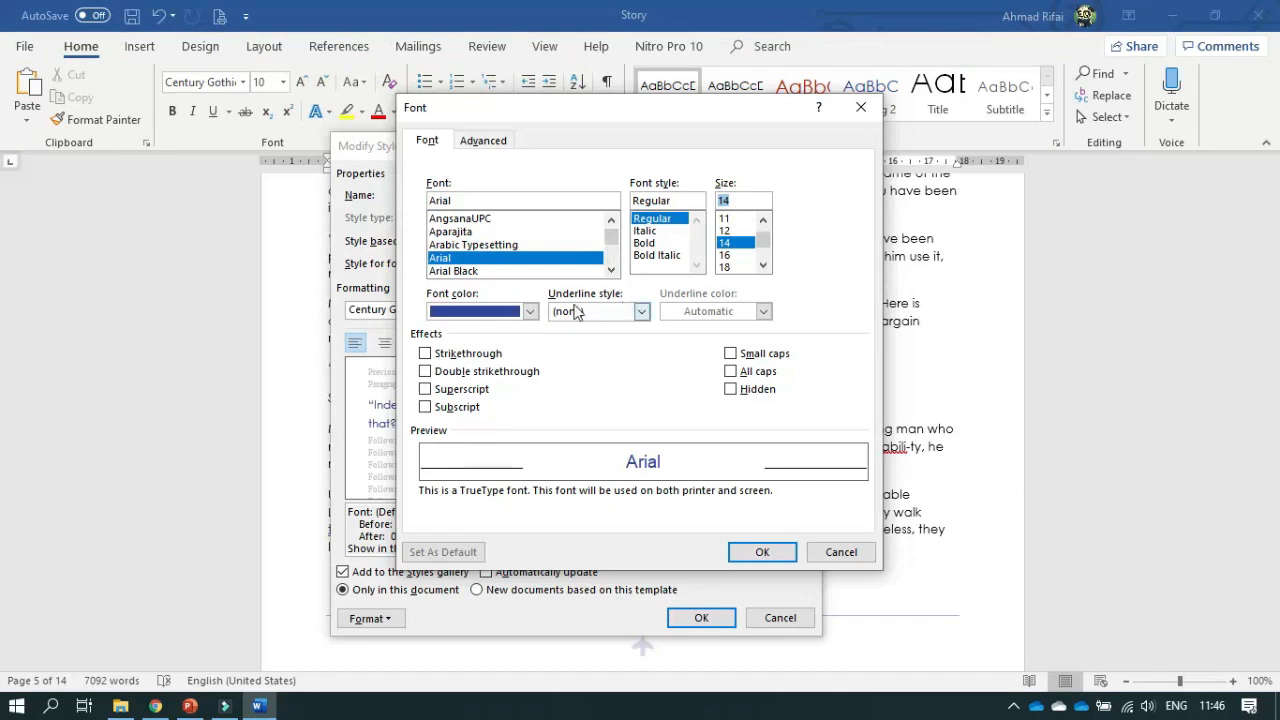
left_click(530, 311)
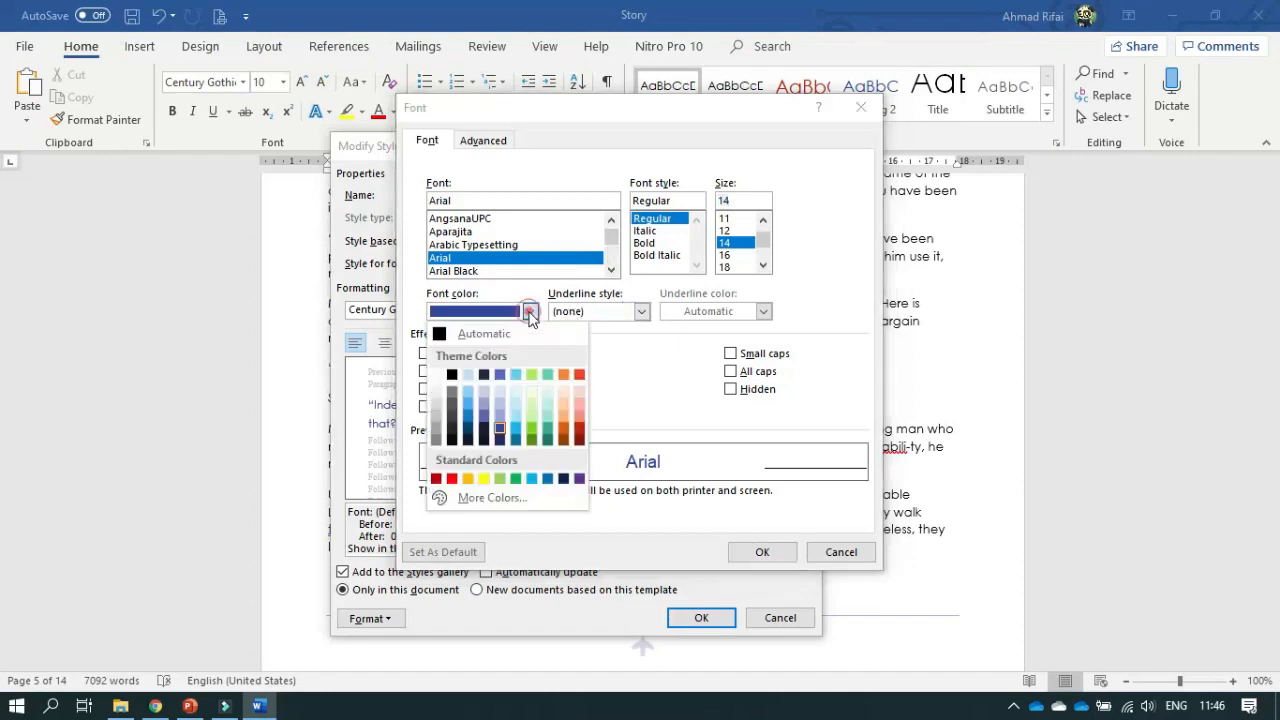
left_click(565, 431)
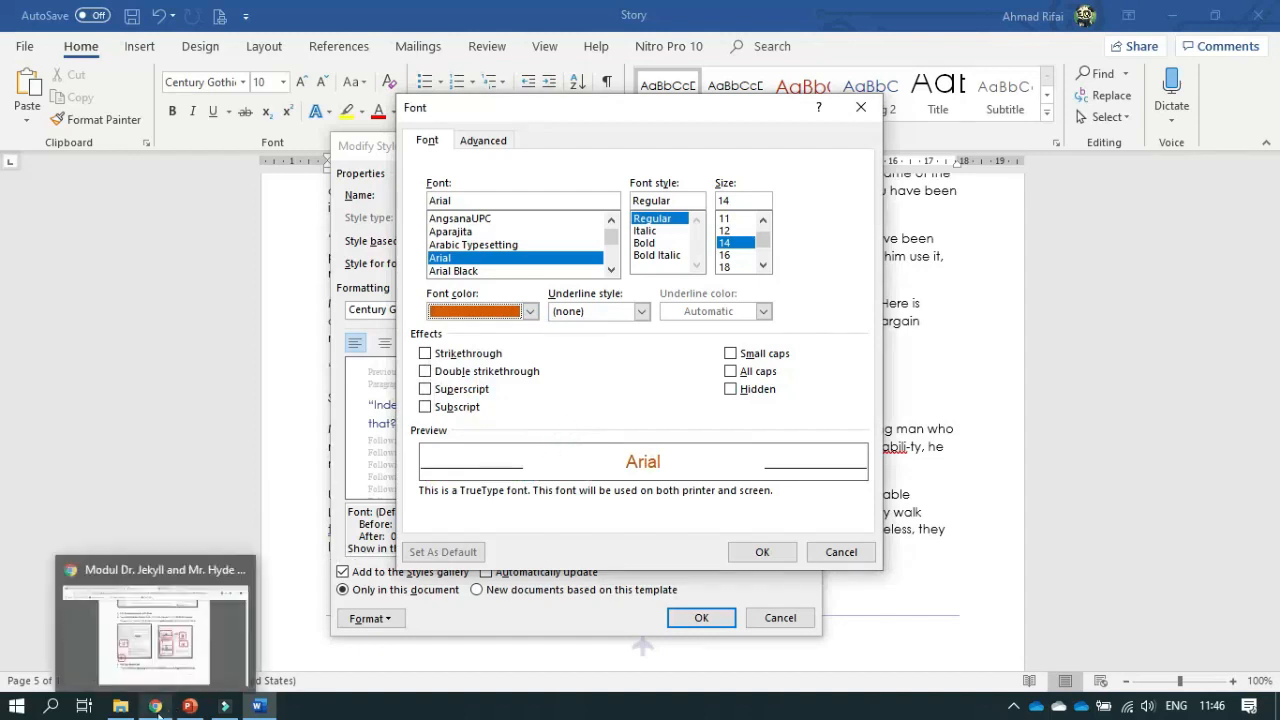
Read the module's character spacing instructions in Chrome and bring up the advanced font settings for Heading 2 in Word
left_click(166, 684)
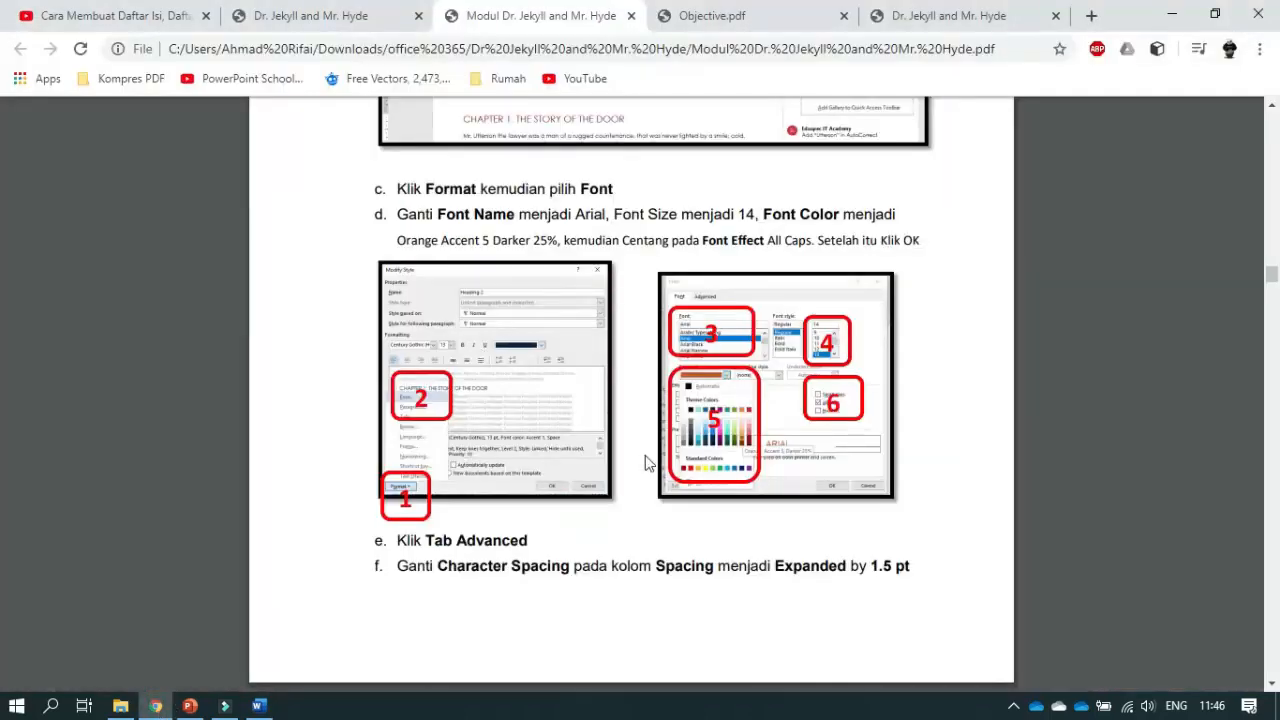
scroll(645, 455, "down", 3)
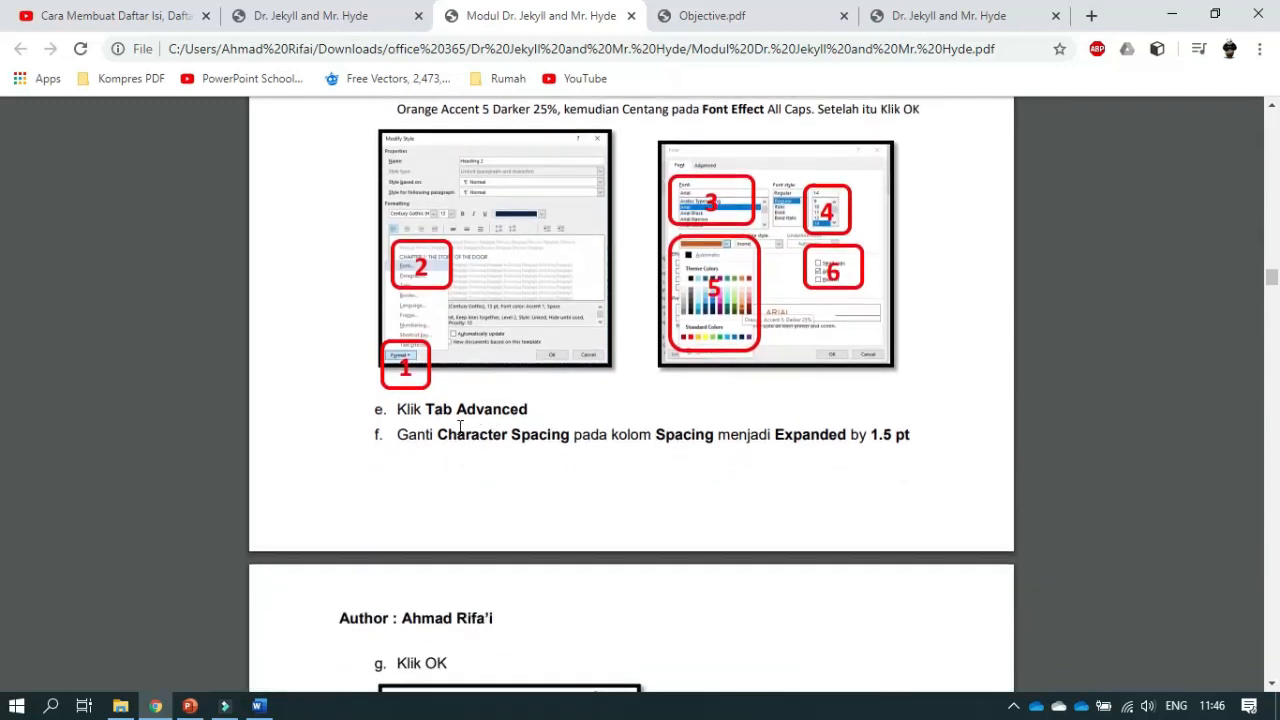
left_click(258, 705)
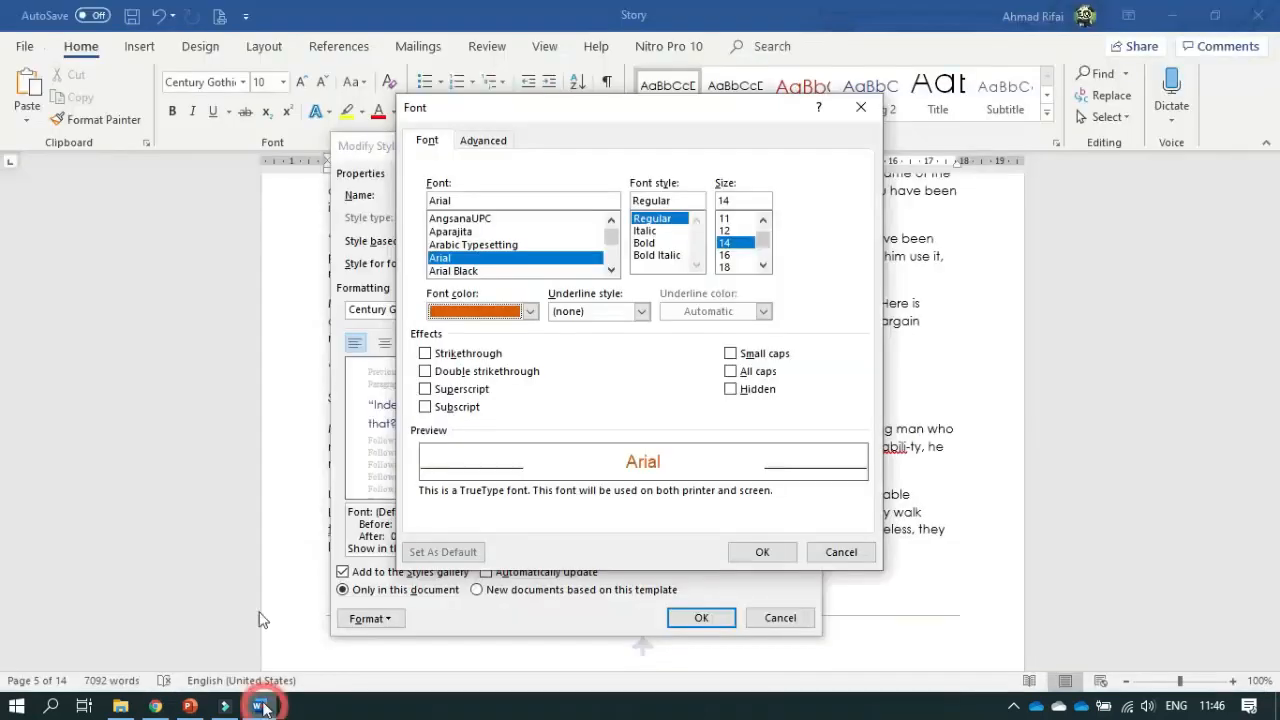
left_click(480, 146)
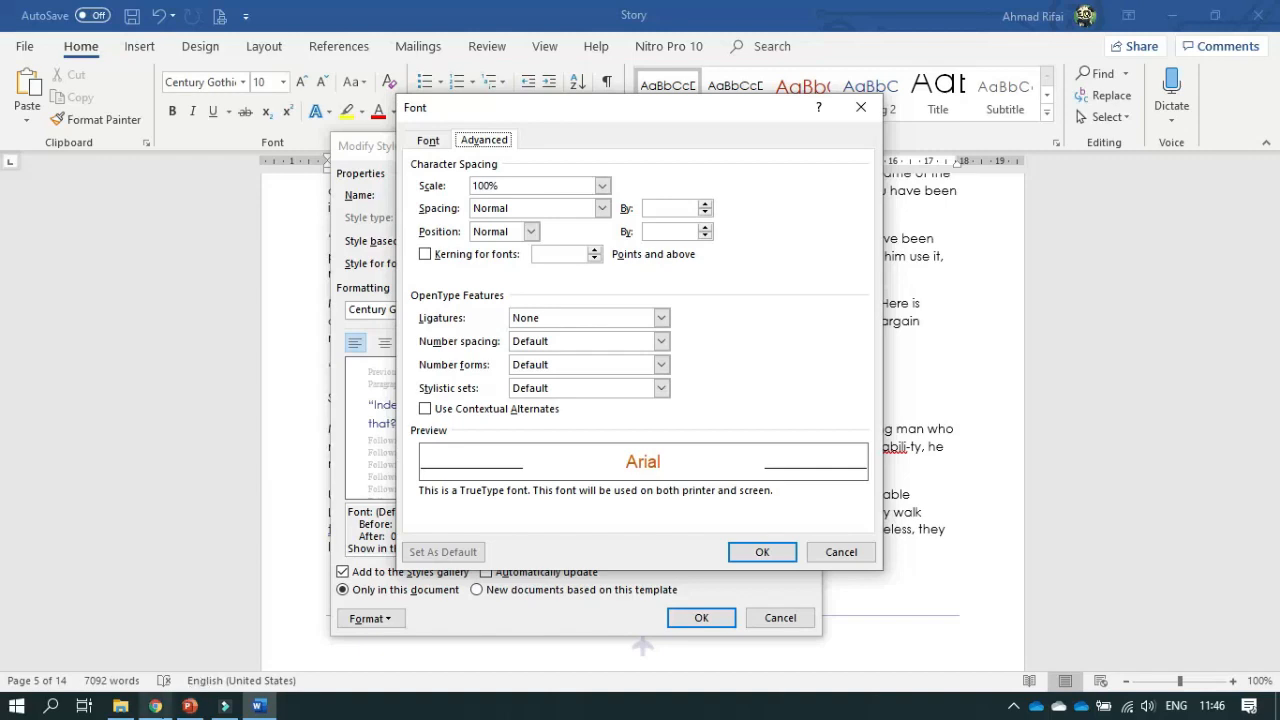
left_click(155, 706)
scroll(455, 486, "down", 2)
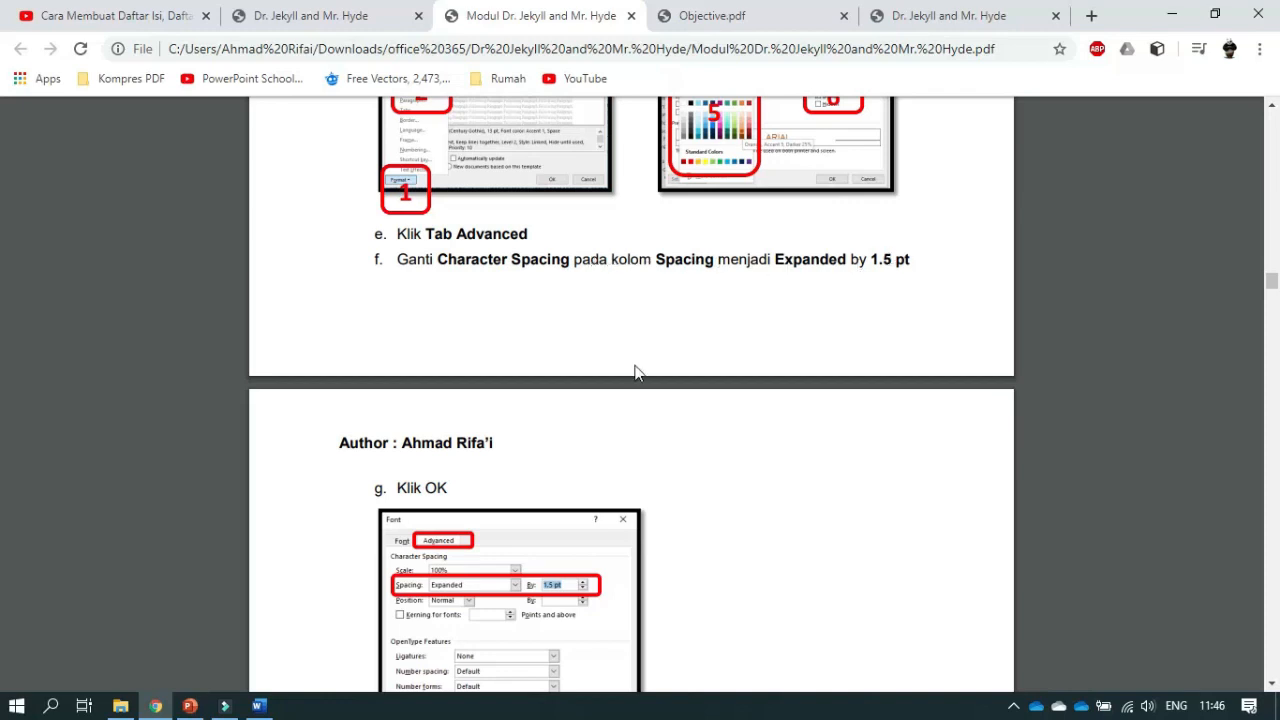
left_click(258, 706)
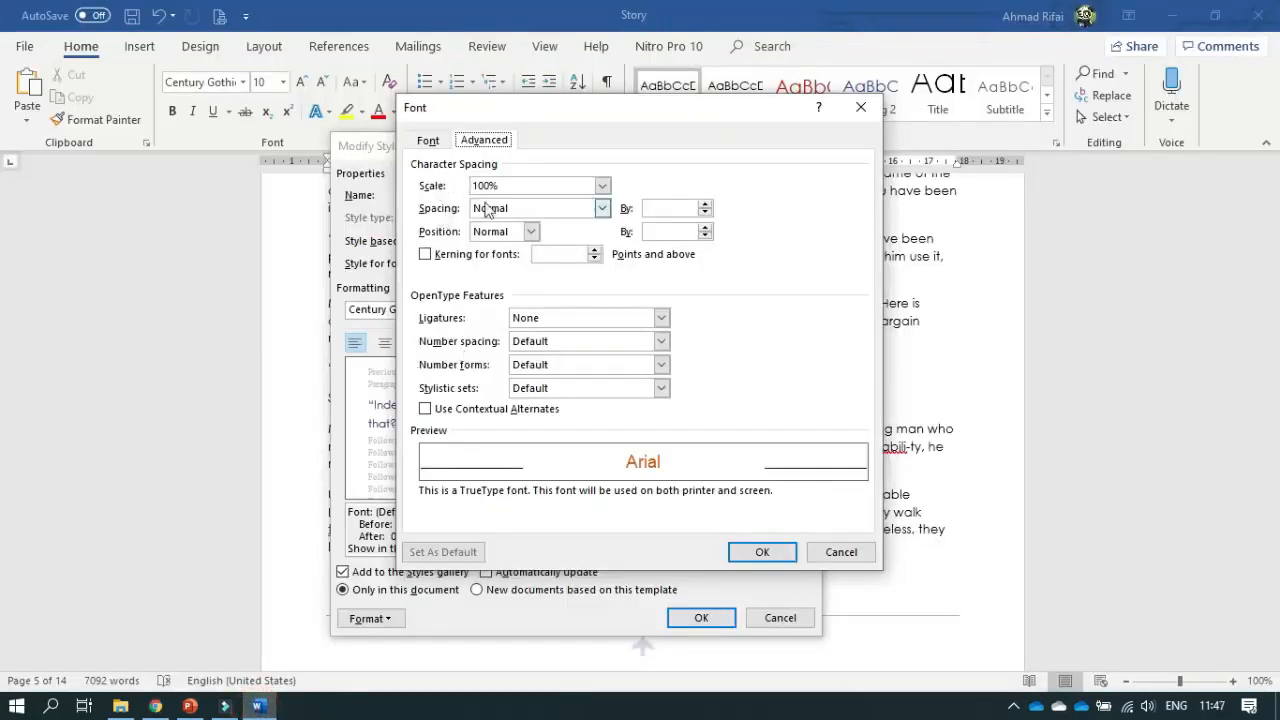
Set the Heading 2 style's character spacing to Expanded by 1.5 pt
left_click(603, 209)
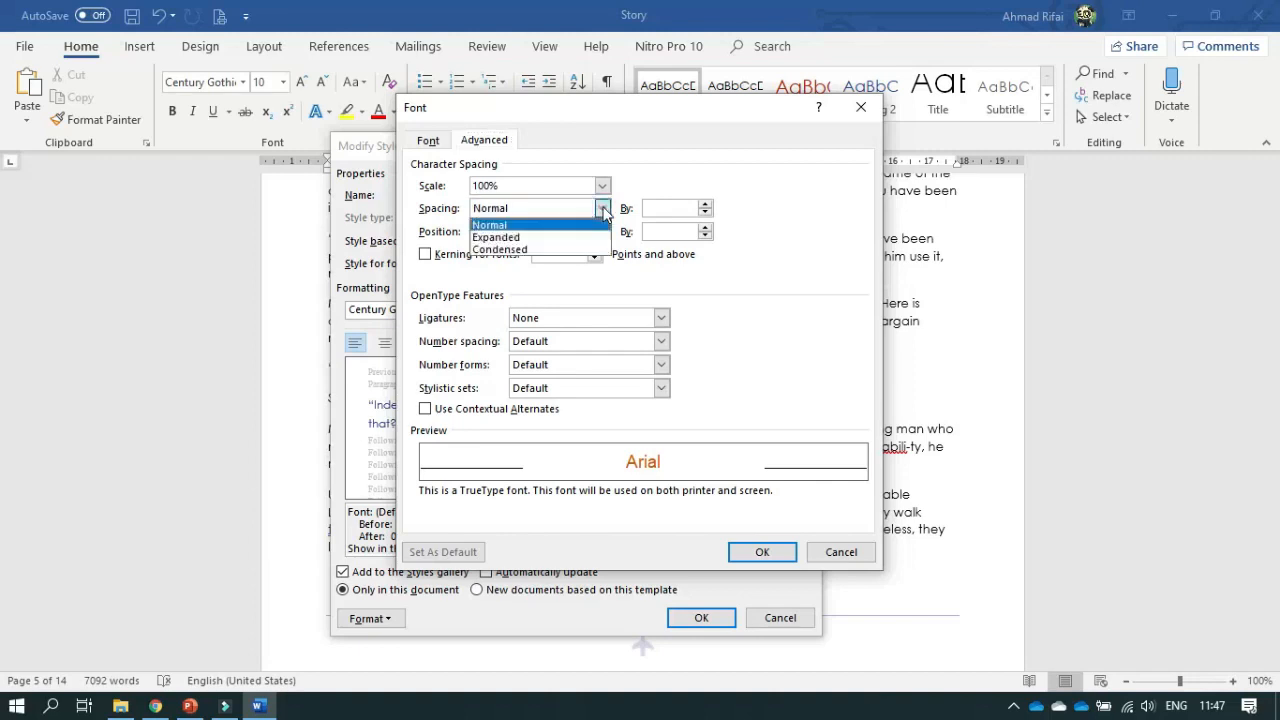
left_click(560, 238)
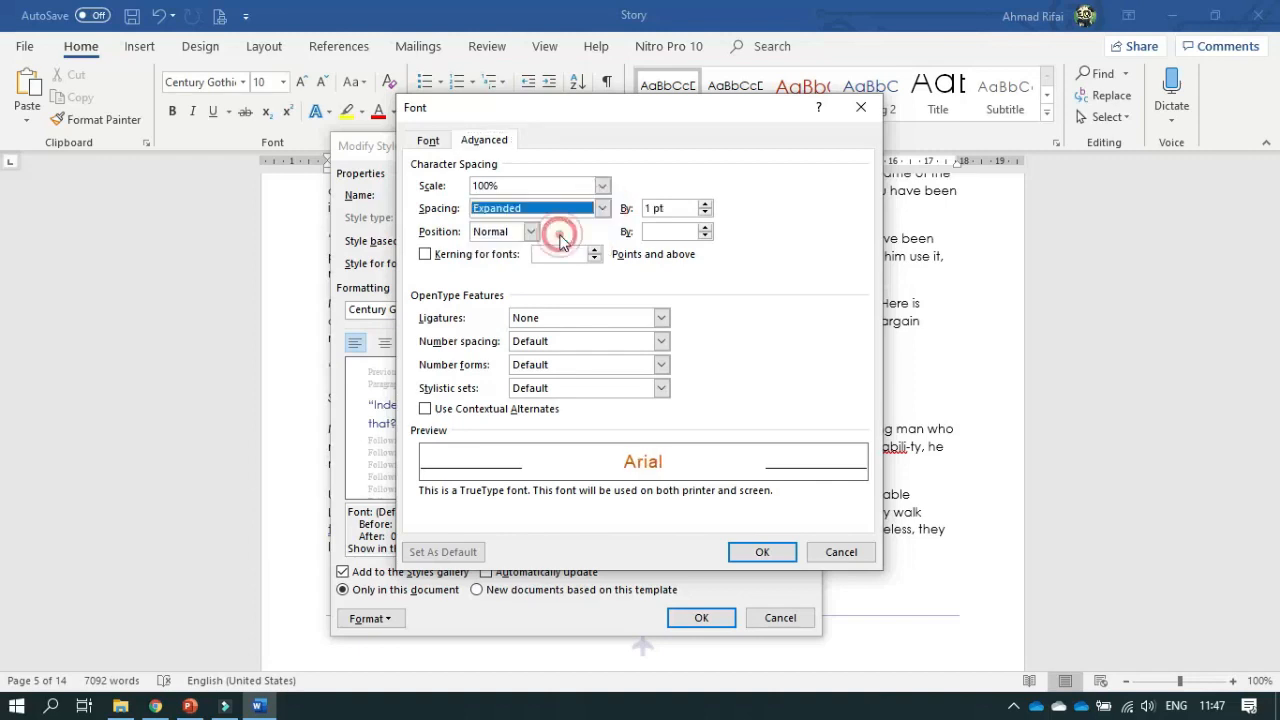
left_click(706, 204)
left_click(706, 204)
left_click(706, 204)
left_click(706, 204)
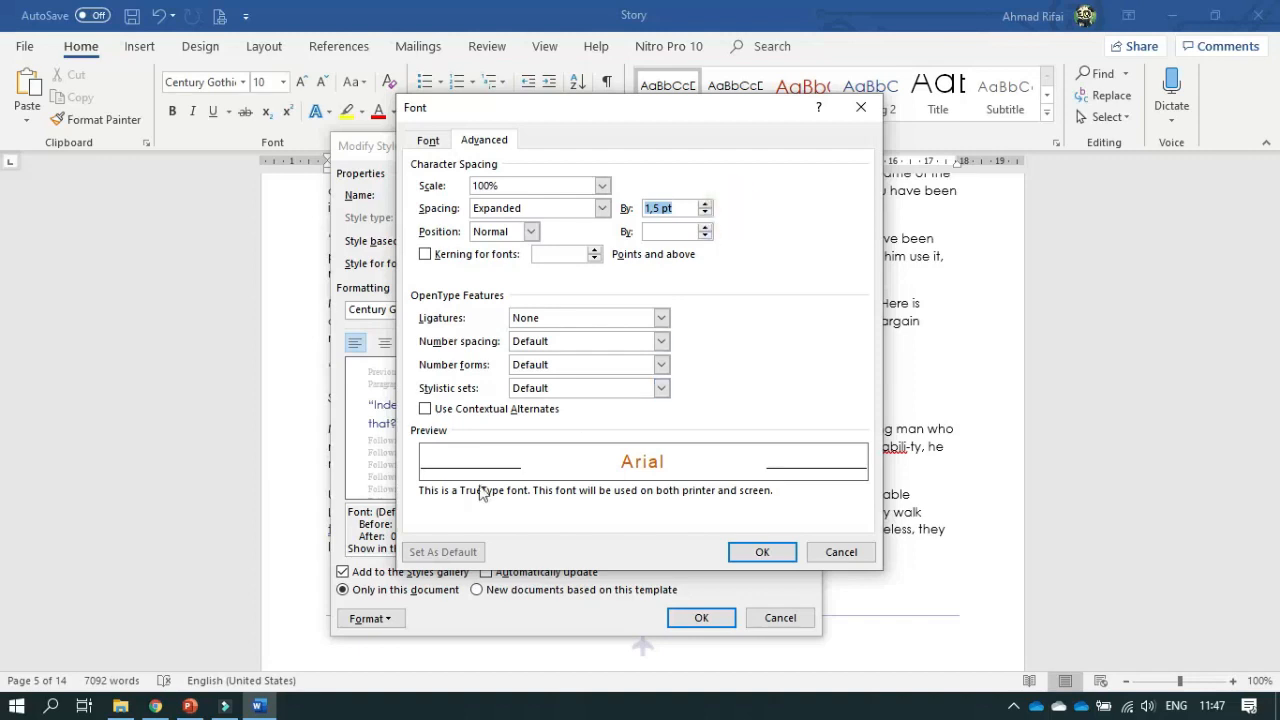
Compare the spacing settings with the module in Chrome, read its instruction for the Summary titles, and return to Word
left_click(155, 706)
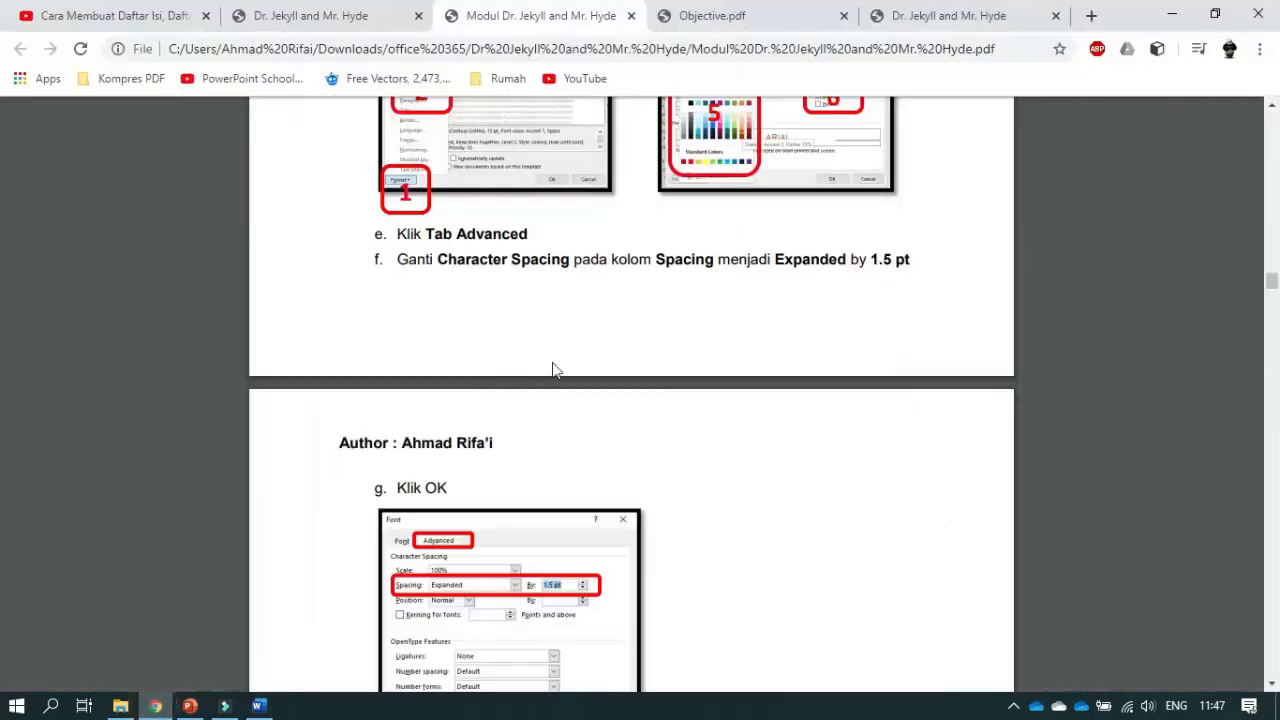
scroll(606, 303, "down", 2)
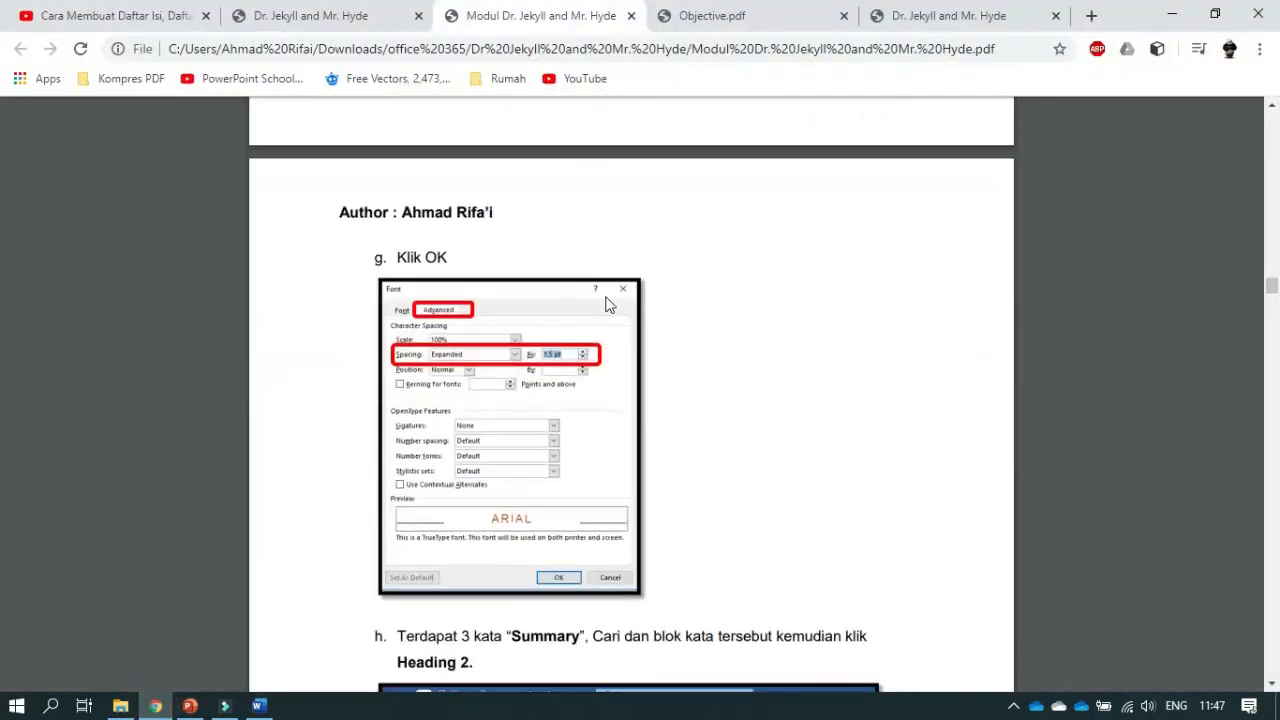
scroll(606, 303, "down", 1)
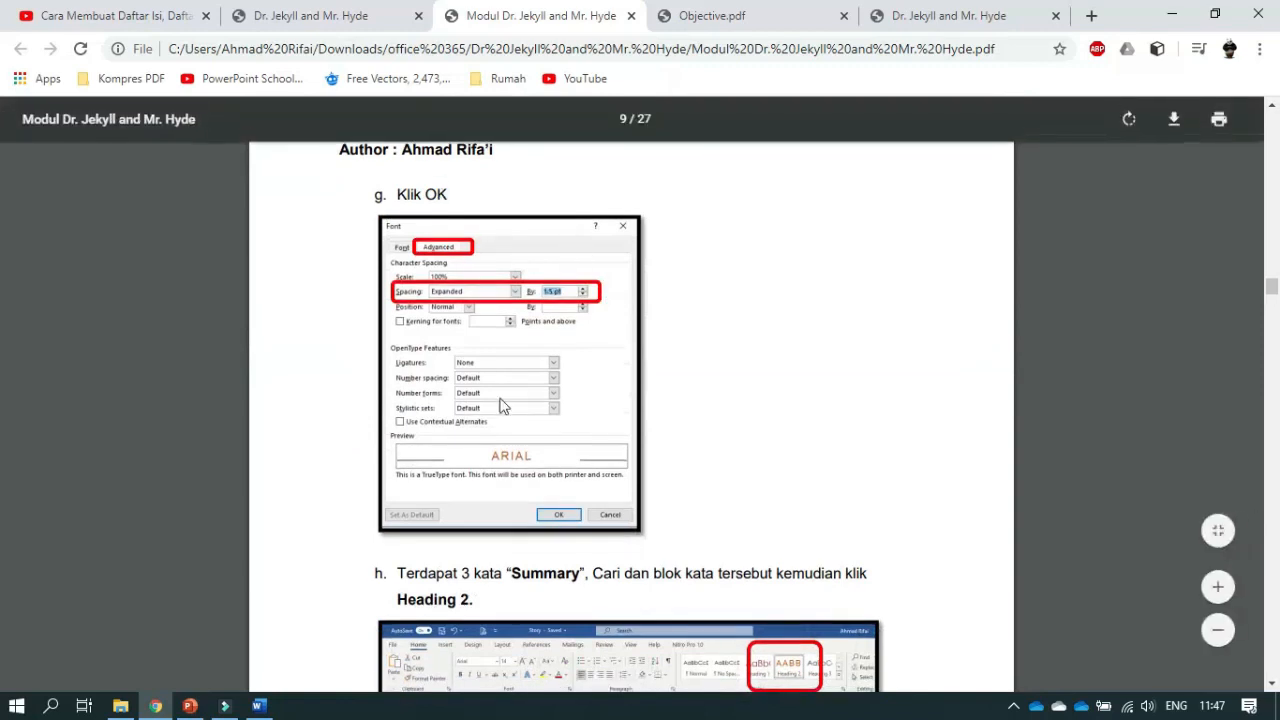
scroll(500, 405, "down", 3)
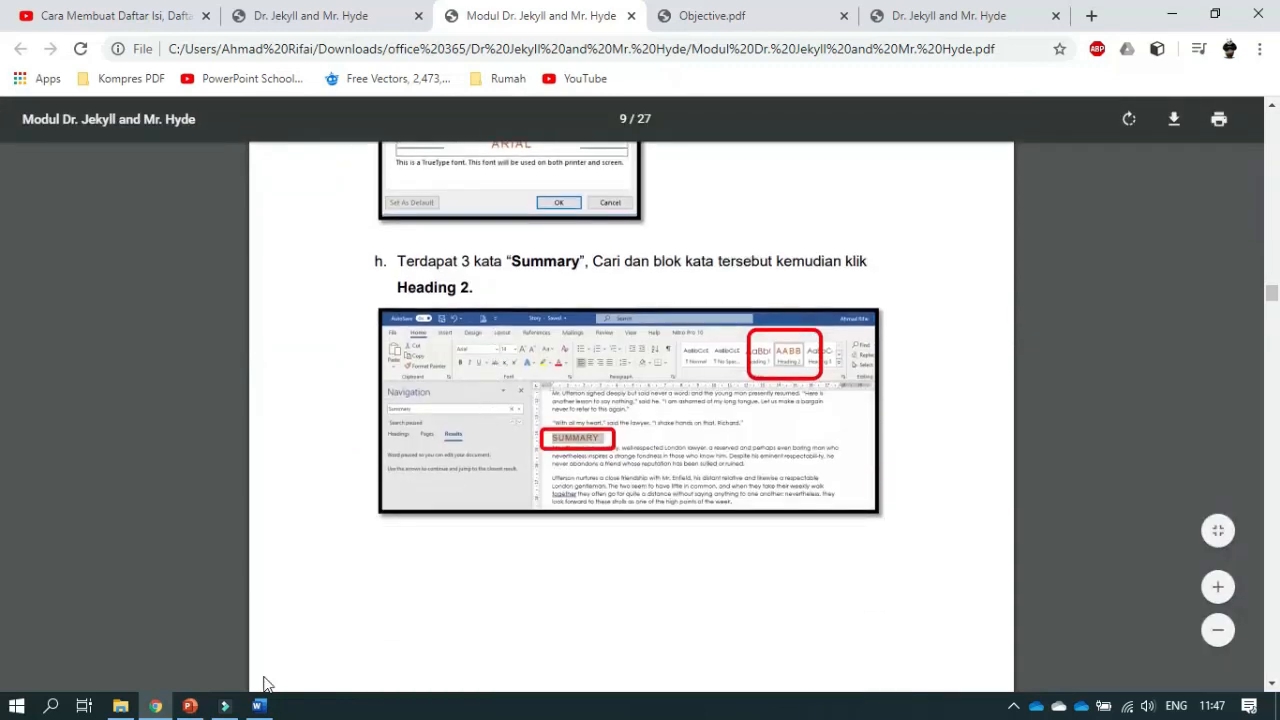
left_click(258, 706)
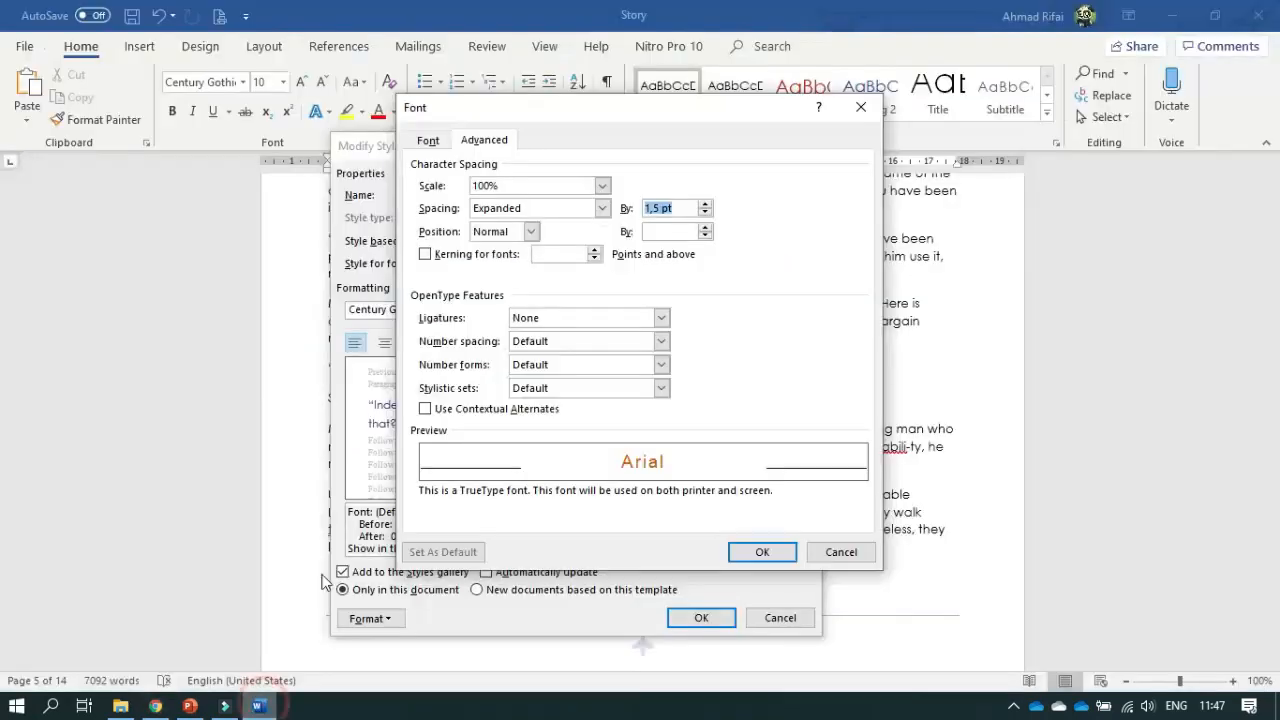
Accept the font settings and save the modified Heading 2 style
left_click(757, 553)
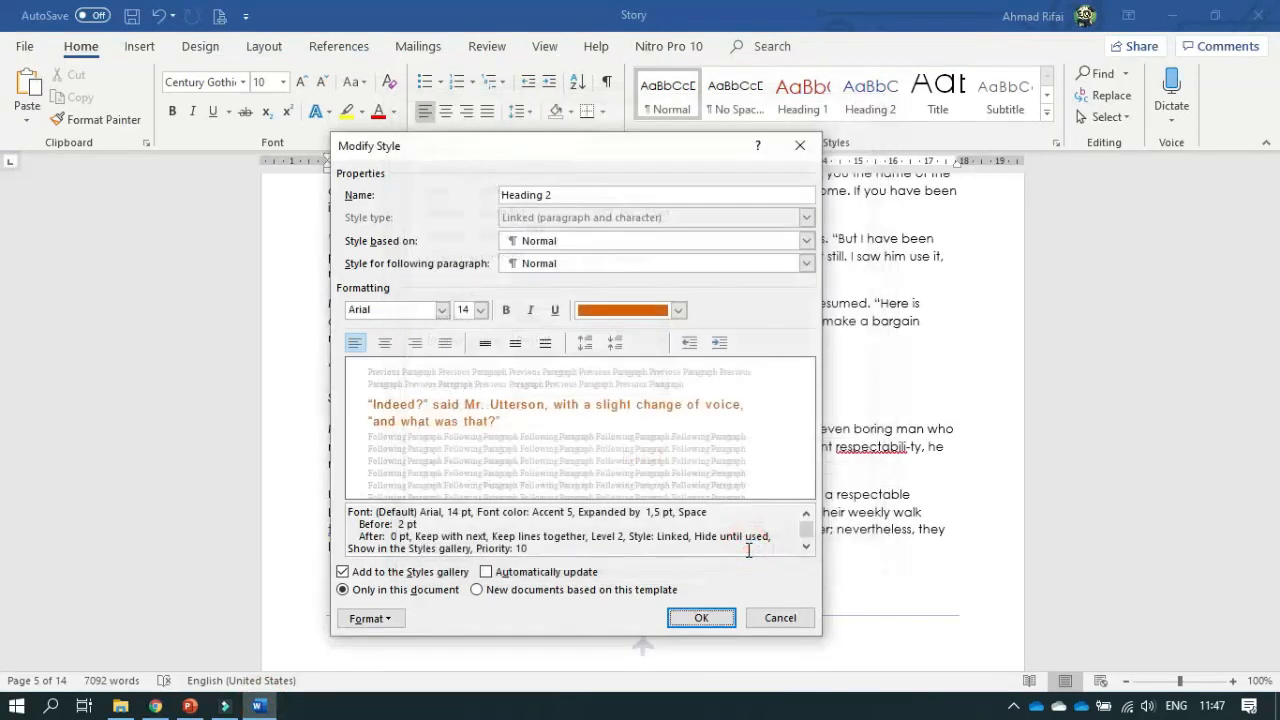
left_click(701, 618)
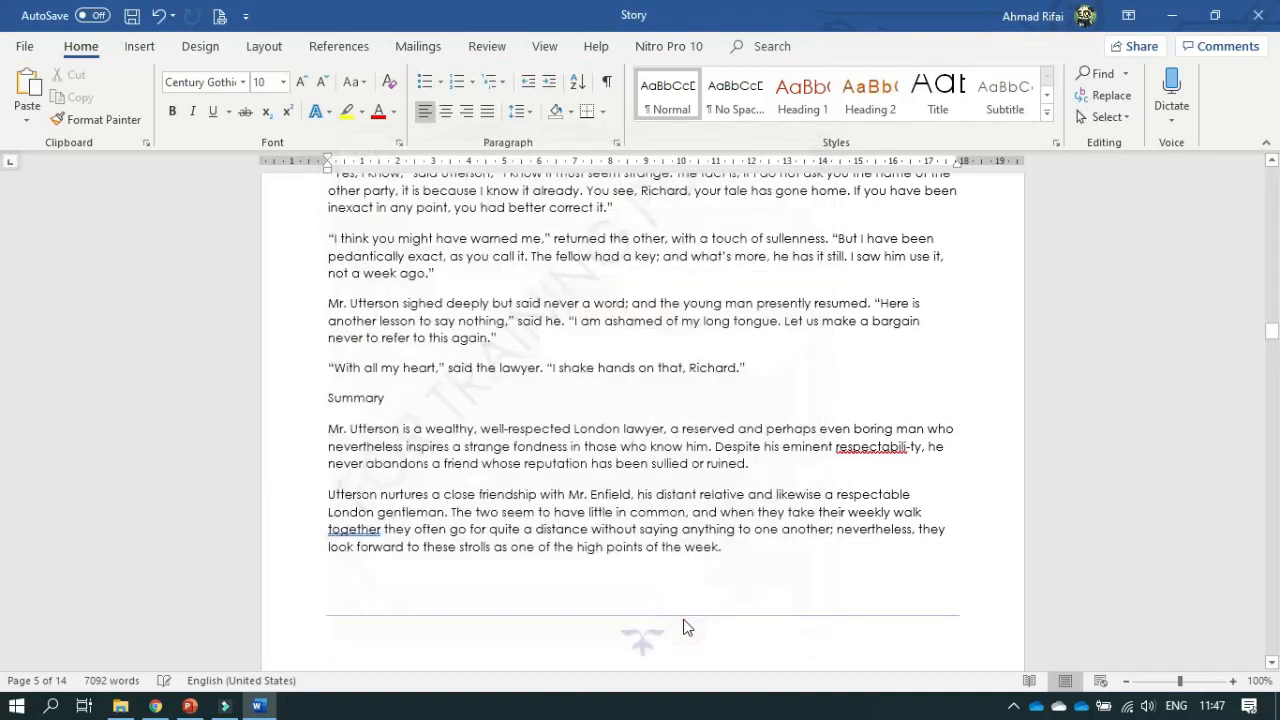
left_click(503, 324)
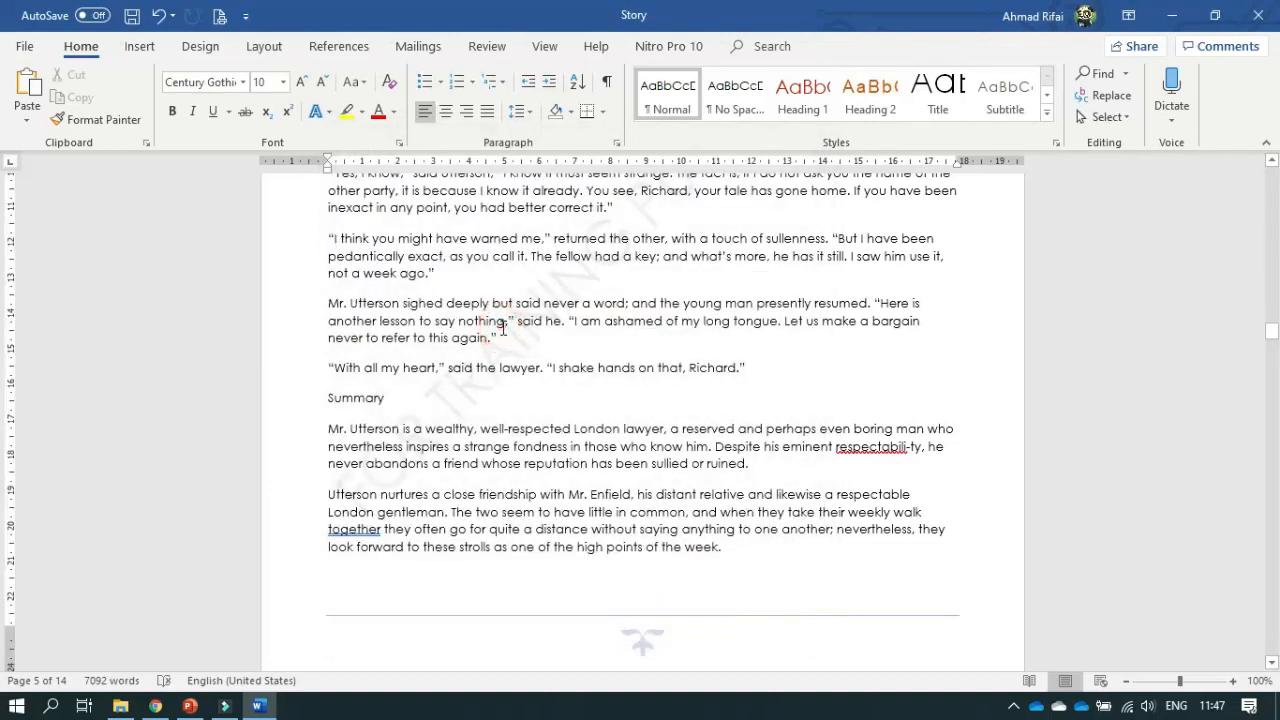
Recheck in the Chrome module how Heading 2 is applied to the Summary titles, and return to the Story document
left_click(155, 706)
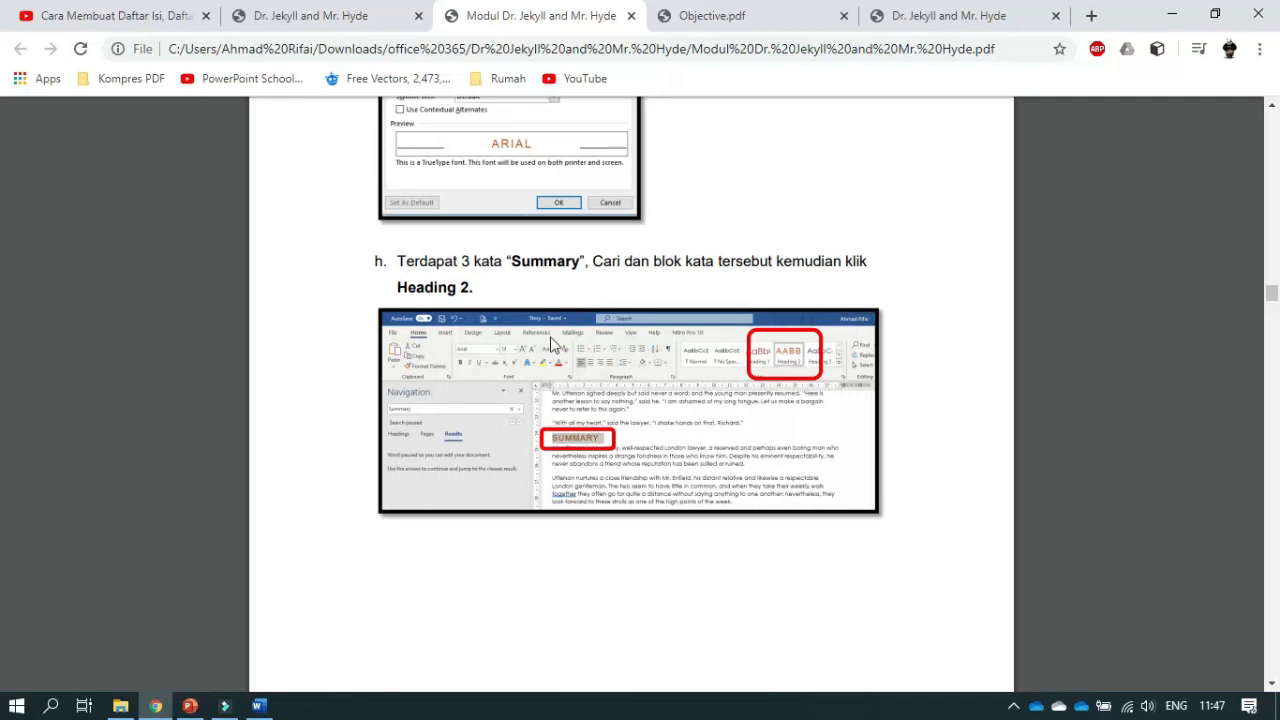
scroll(567, 345, "up", 2)
scroll(566, 345, "up", 1)
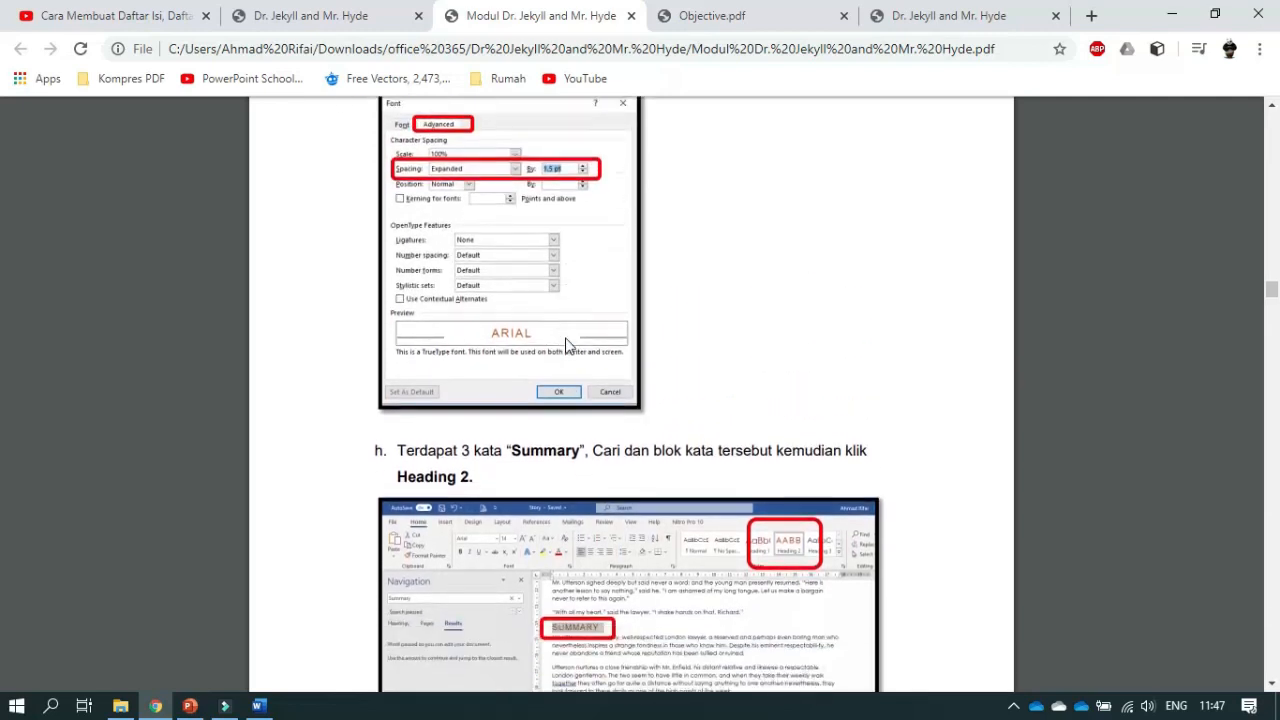
left_click(258, 706)
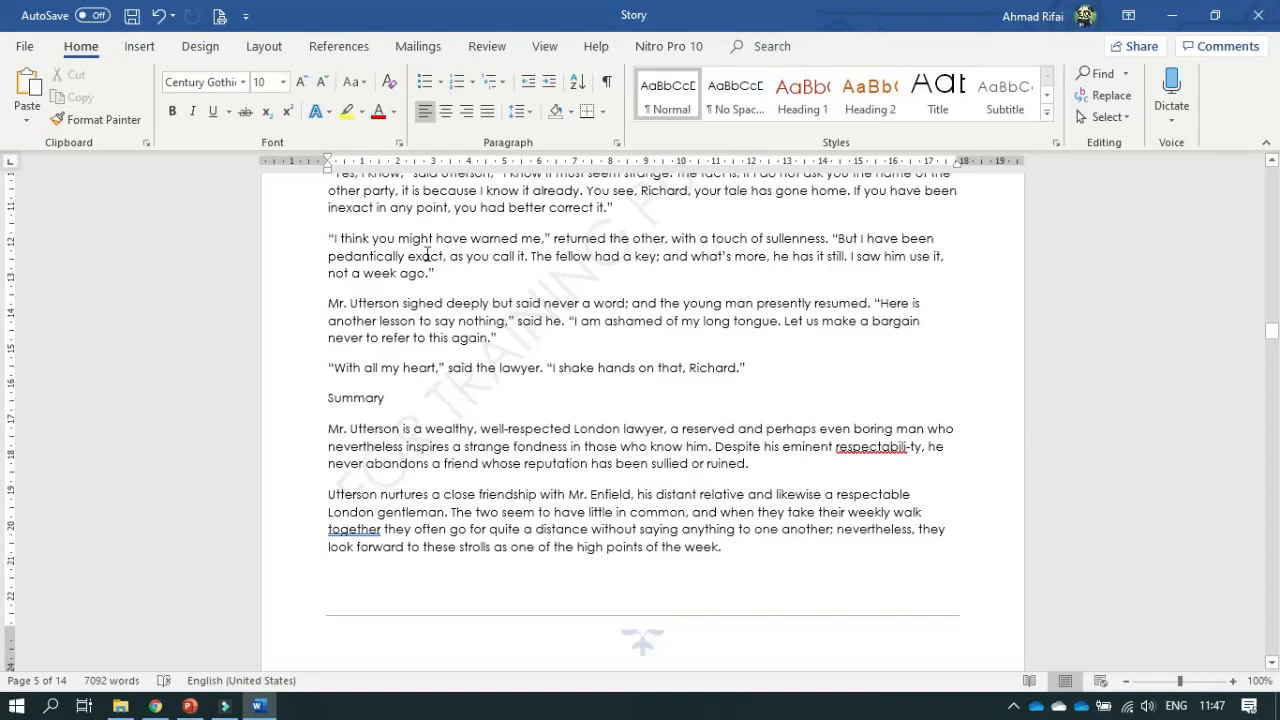
scroll(427, 255, "up", 1)
scroll(427, 255, "up", 1)
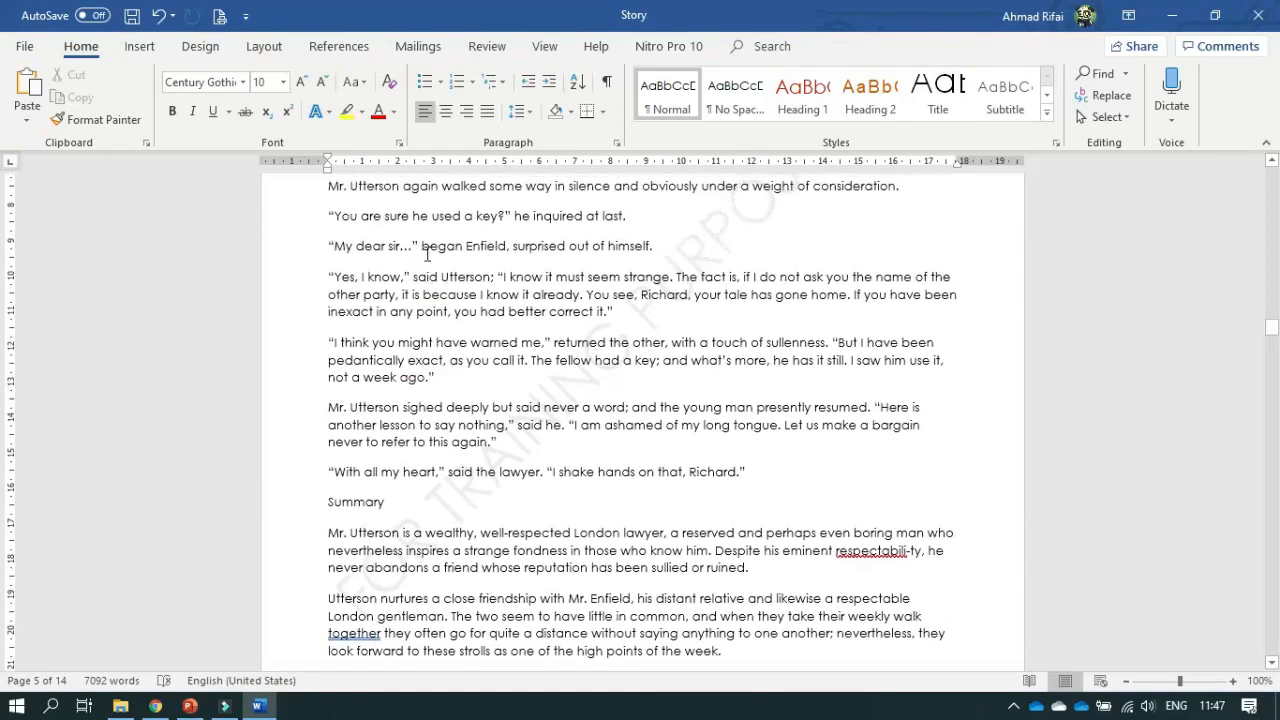
left_click(870, 95)
key("ctrl+z")
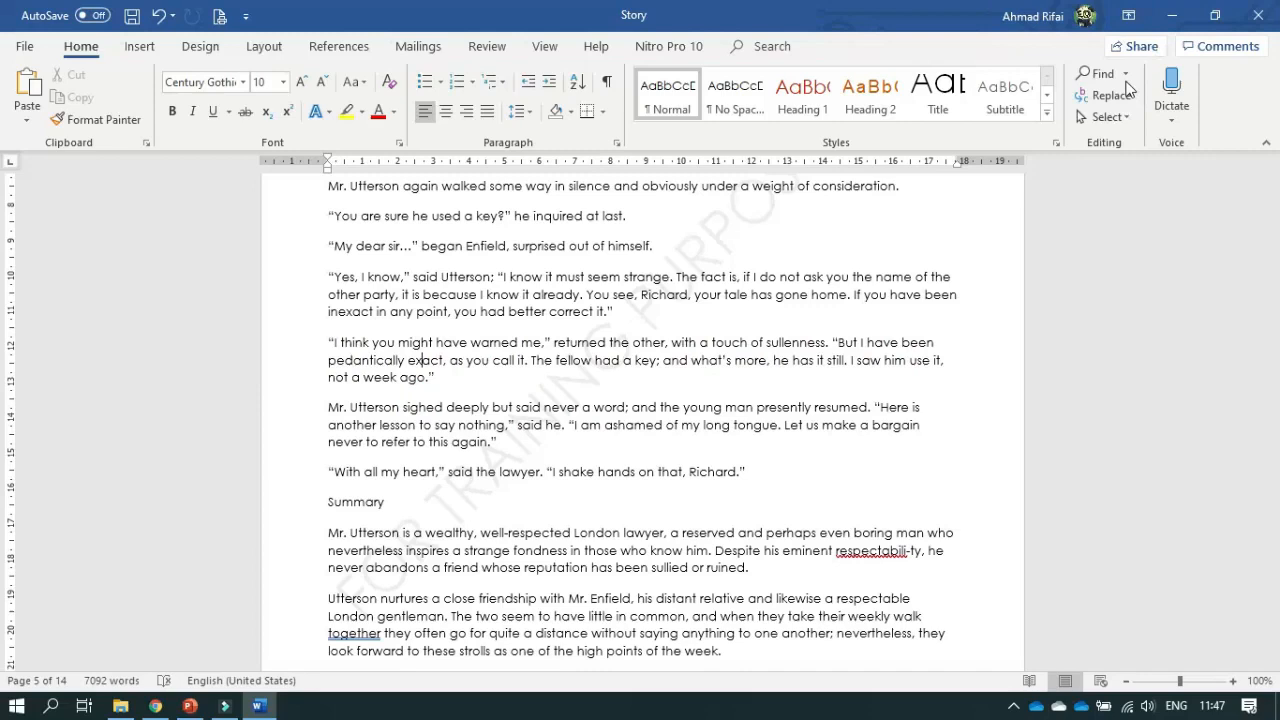
Search the document for "summary" and apply the Heading 2 style to the first Summary title, below the line "I shake hands on that, Richard."
left_click(1100, 73)
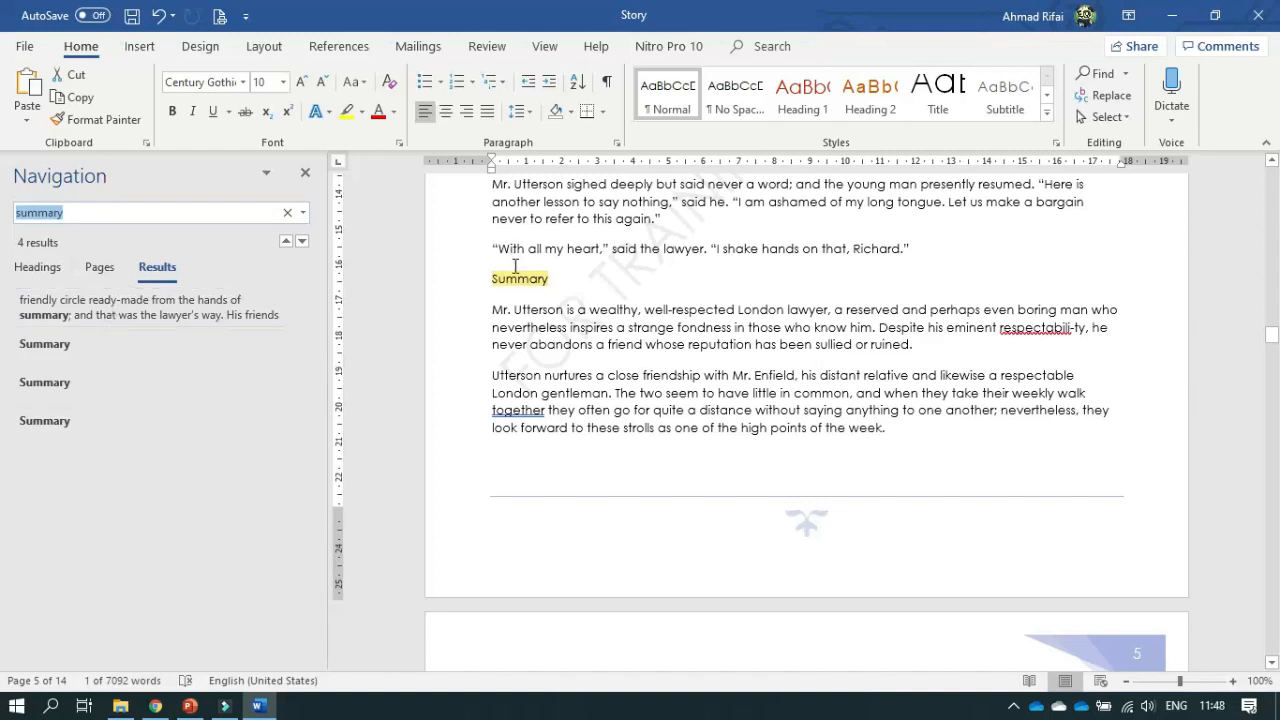
left_click(55, 350)
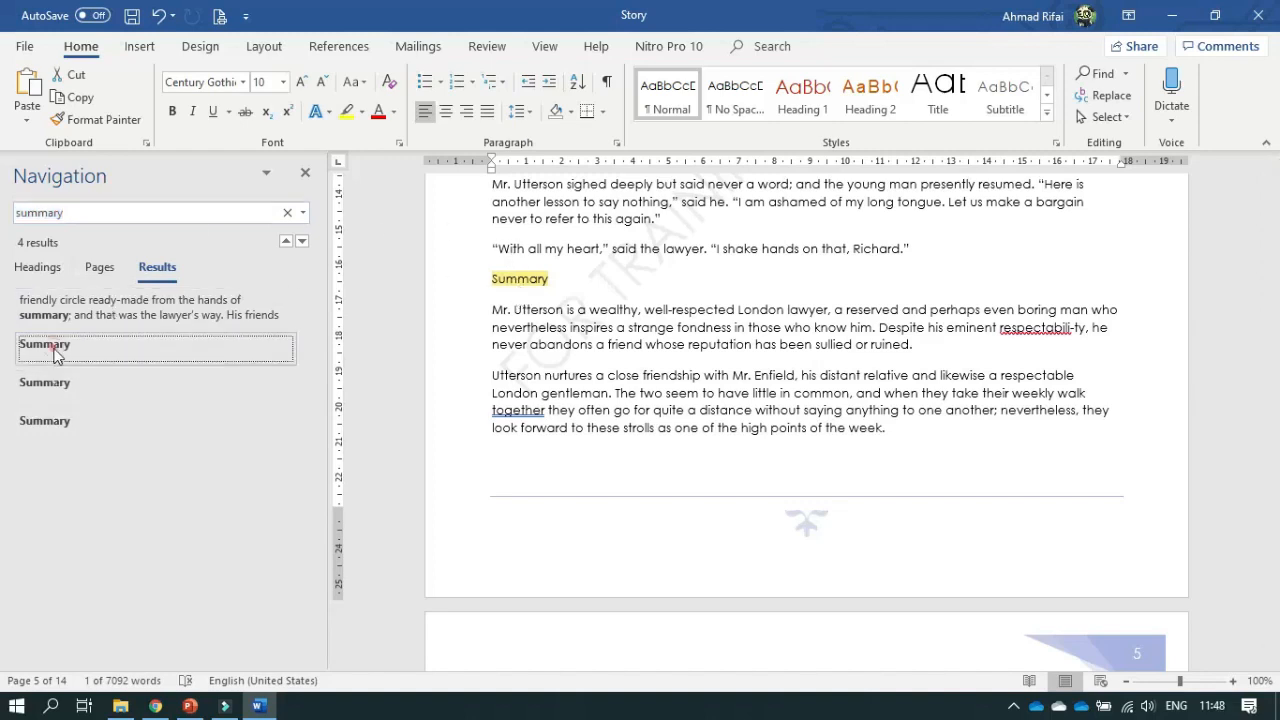
left_click(508, 279)
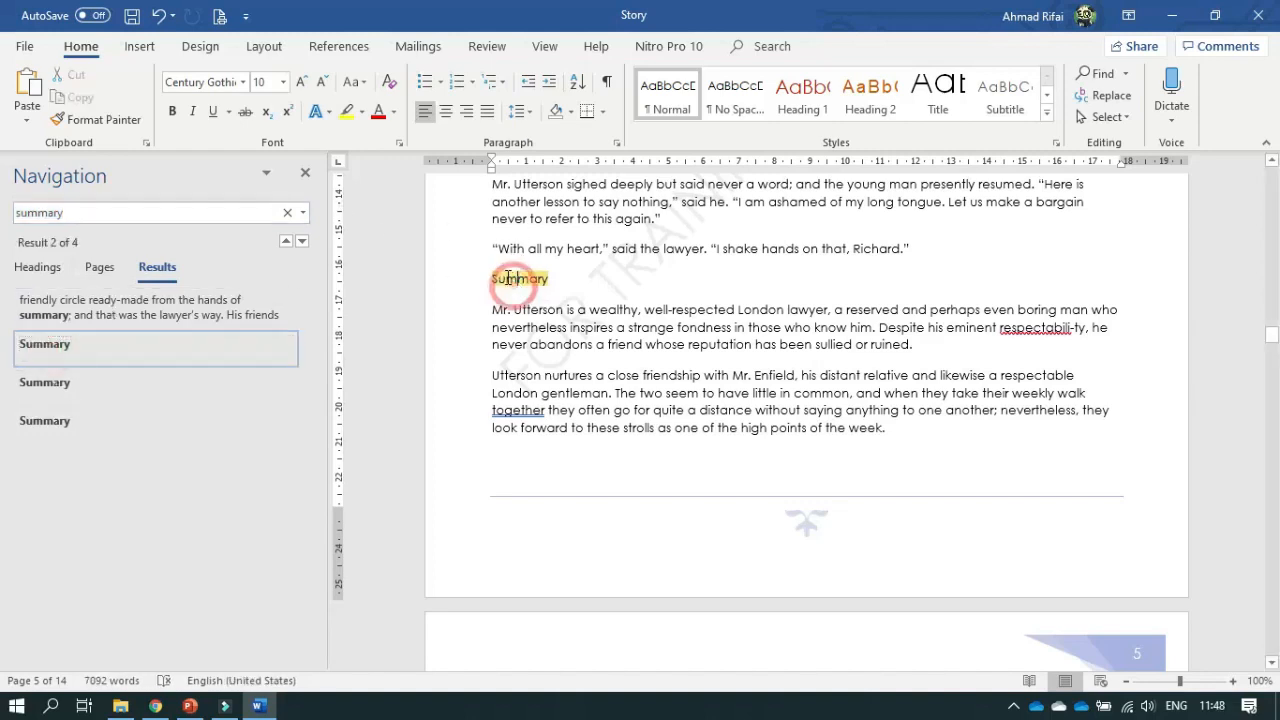
left_click_drag(491, 282, 553, 283)
left_click(859, 105)
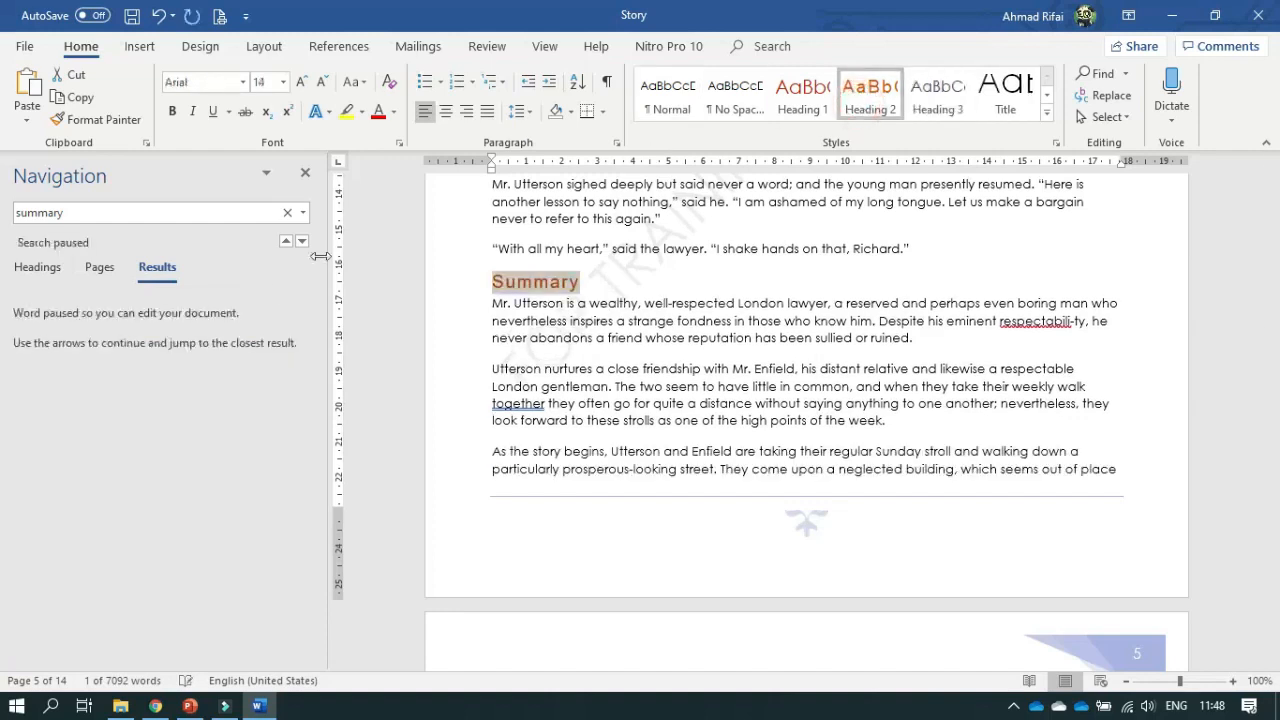
Apply the Heading 2 style to the Summary title above the paragraph starting "Utterson, prompted by his conversation with Enfield"
left_click(135, 211)
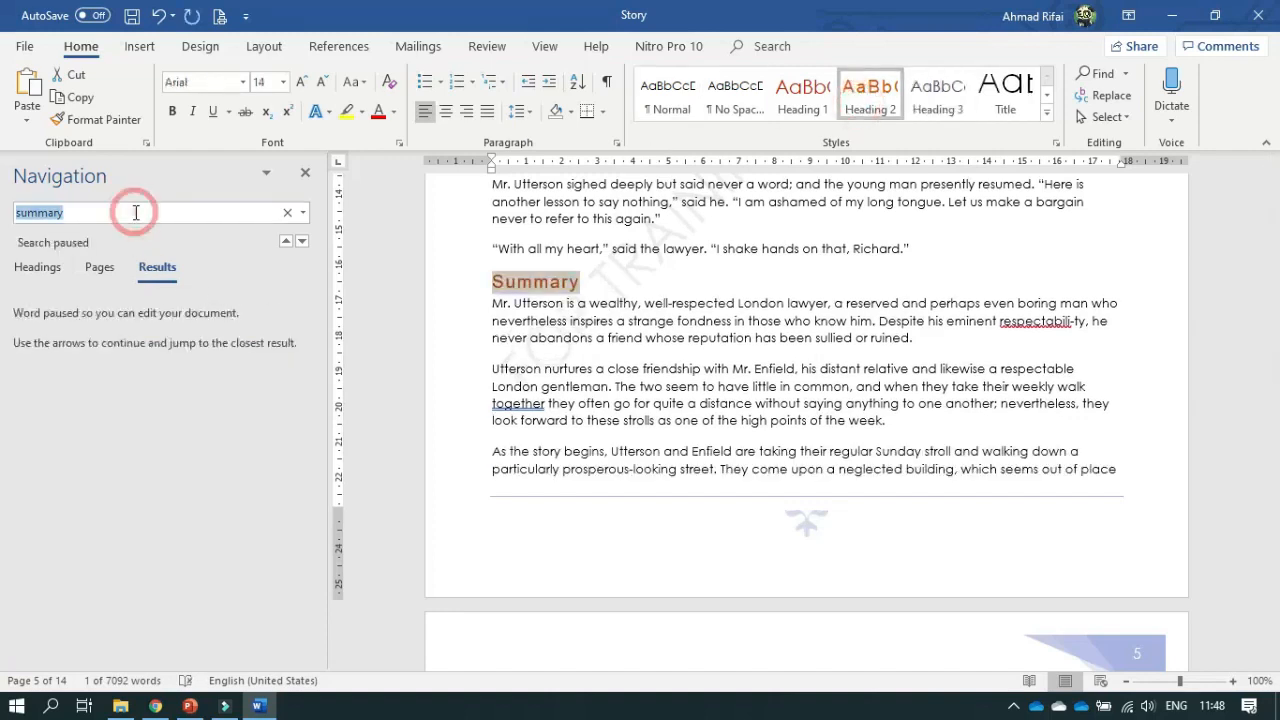
left_click(40, 383)
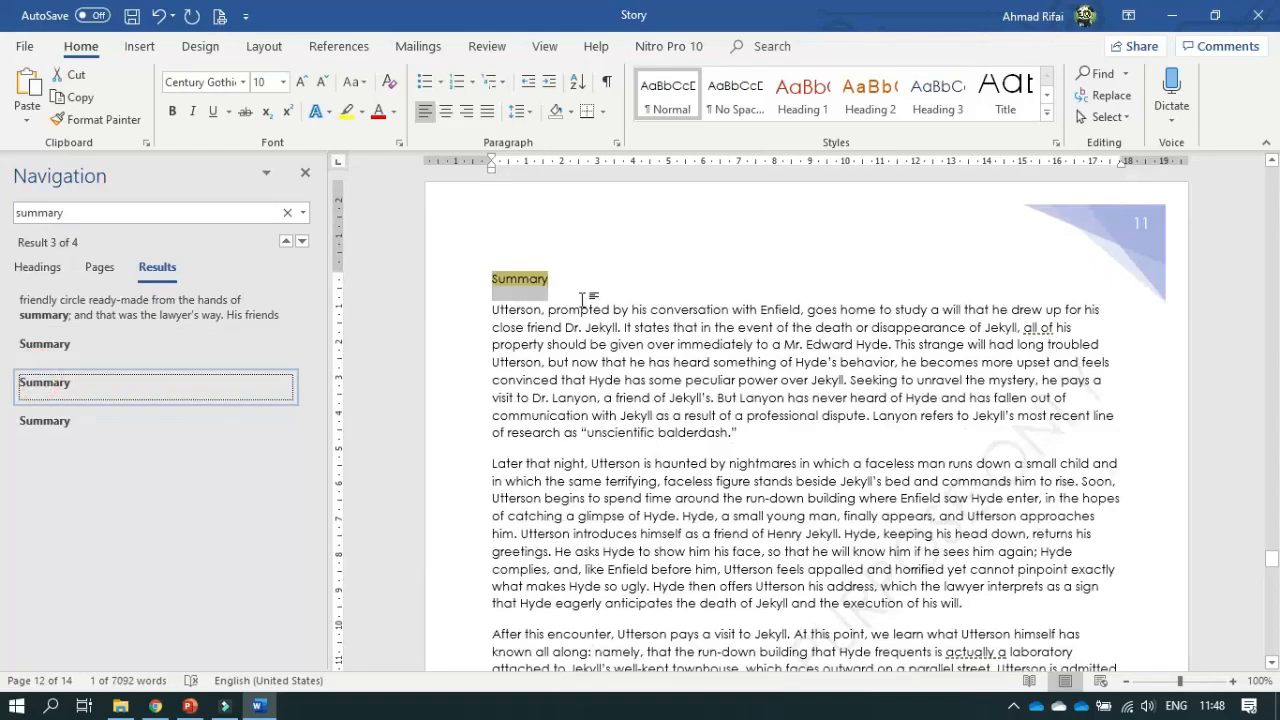
left_click(493, 286)
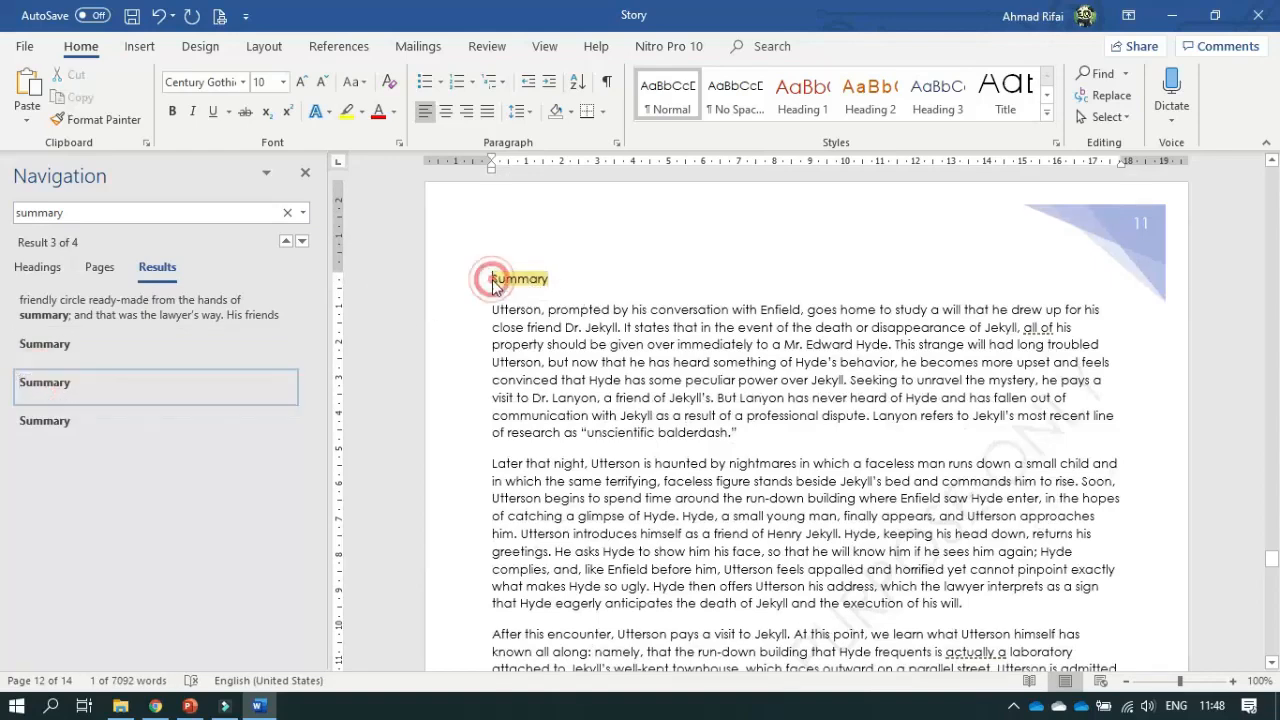
double_click(548, 289)
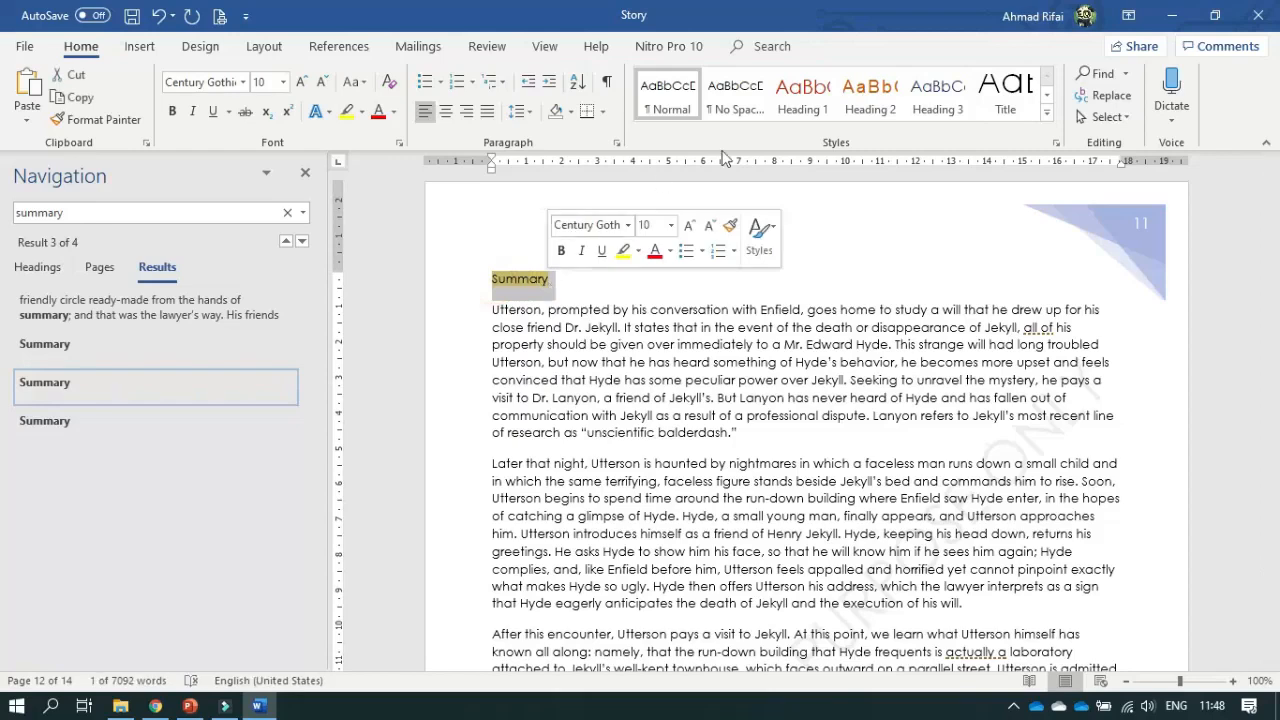
left_click(870, 90)
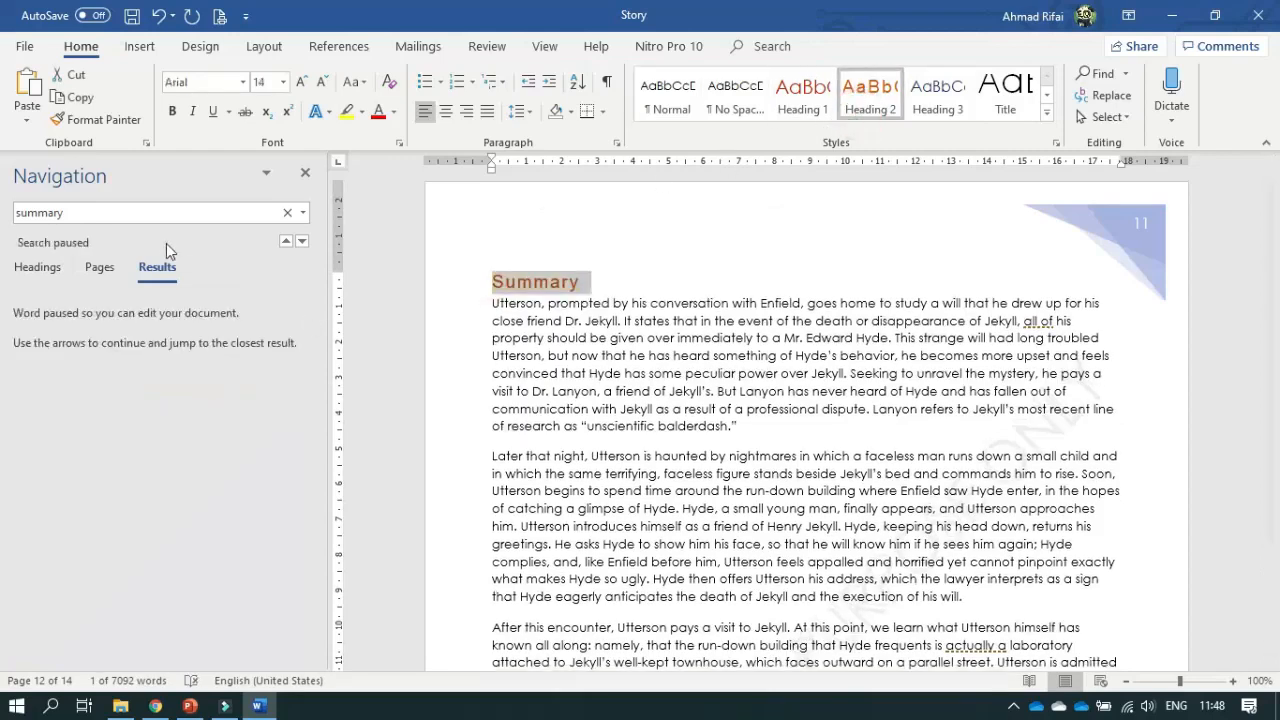
Apply the Heading 2 style to the last Summary title, below the line "Utterson heaved an irrepressible sigh."
left_click(143, 214)
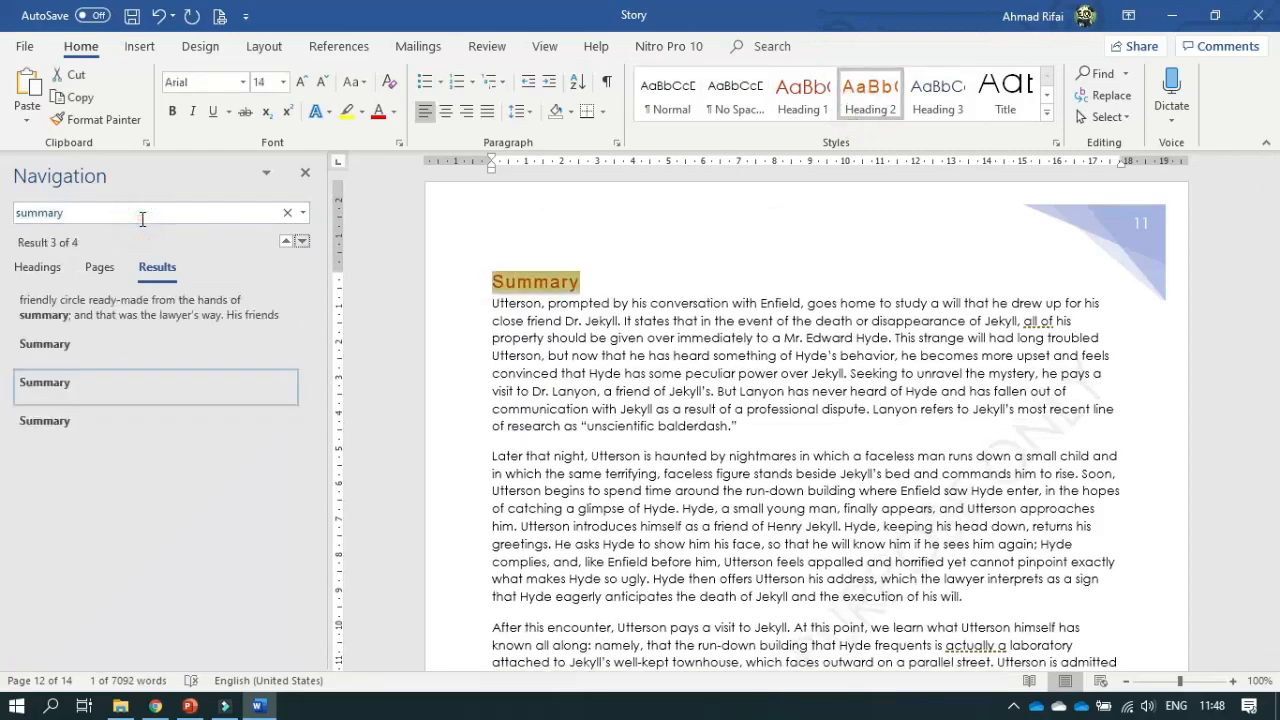
left_click(66, 424)
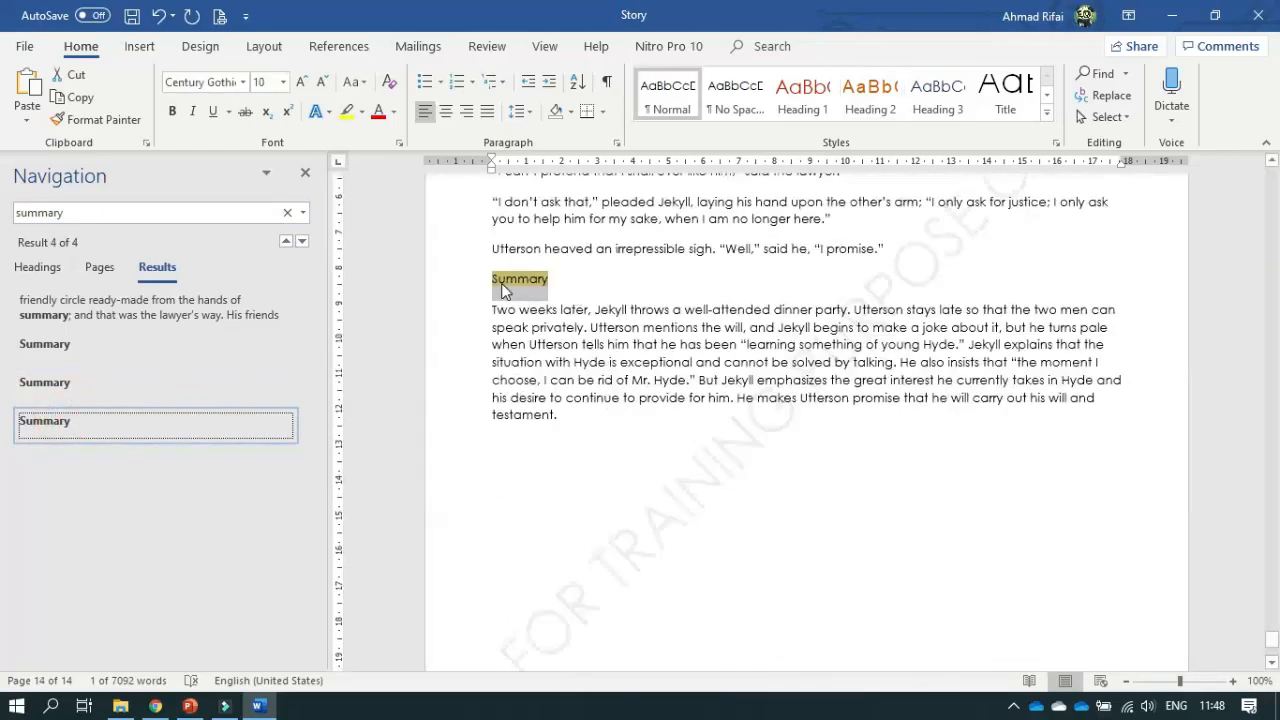
left_click(492, 280)
left_click_drag(492, 280, 554, 282)
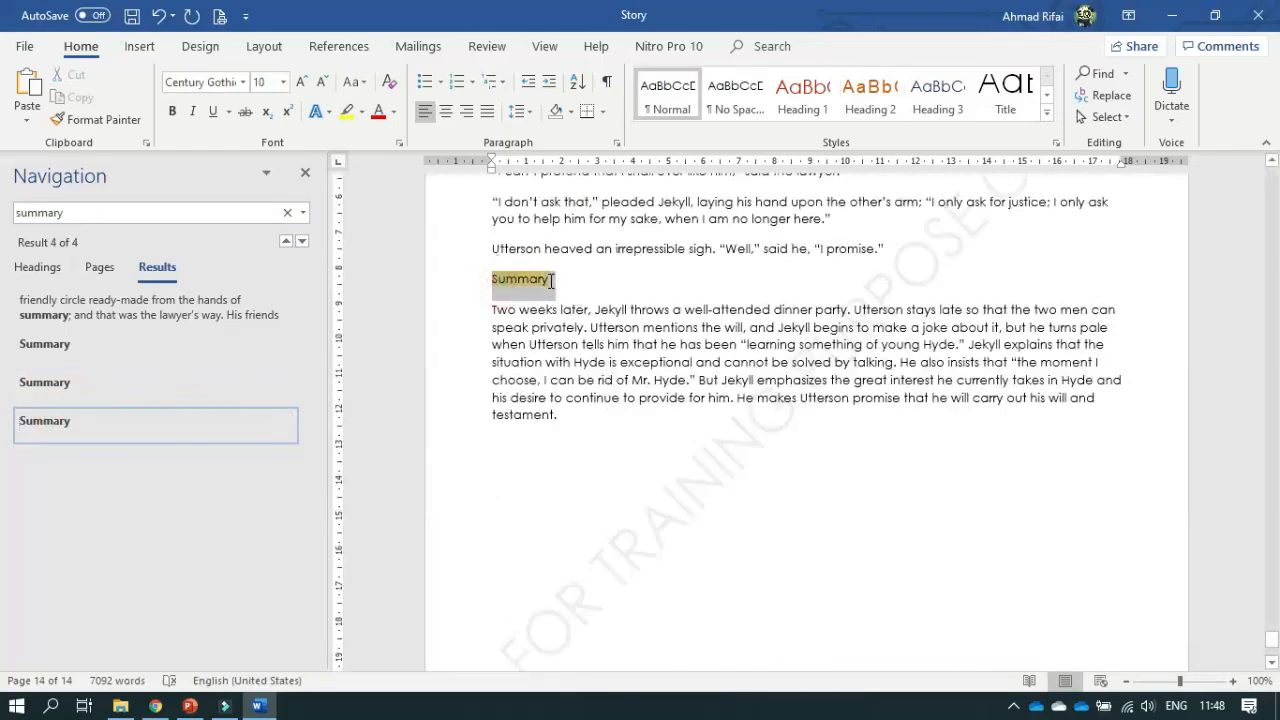
left_click(884, 97)
left_click(588, 289)
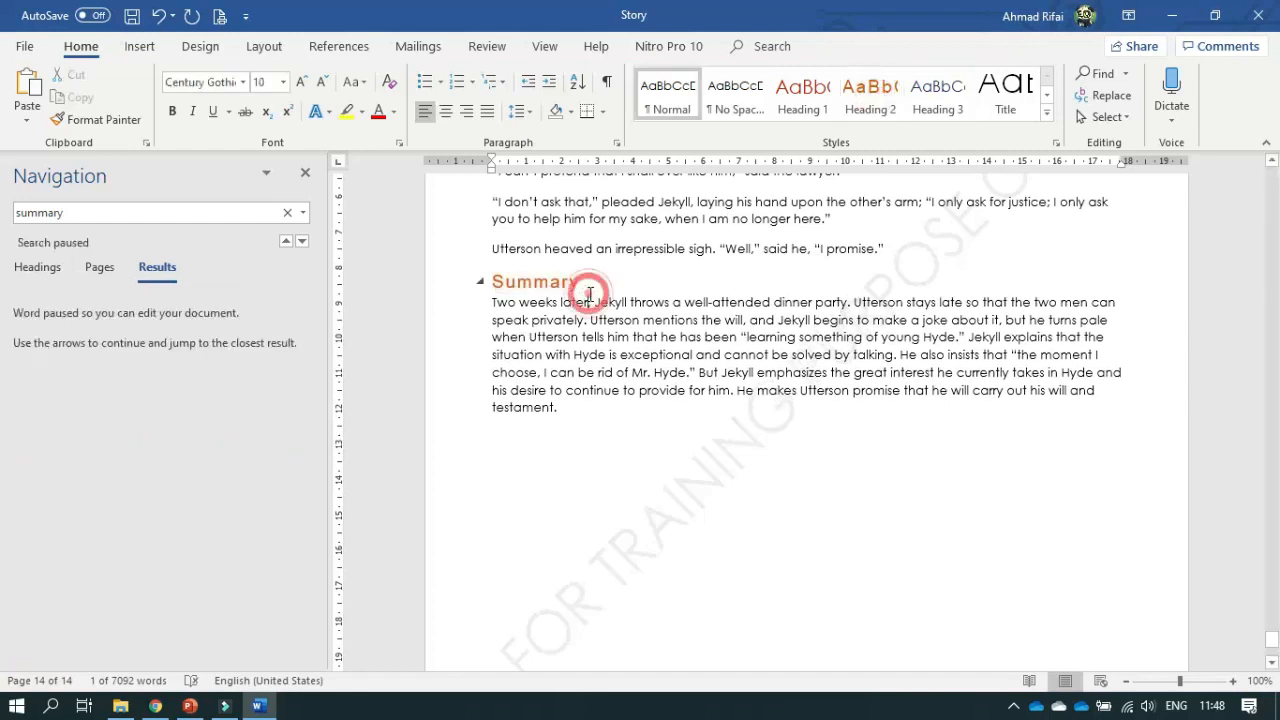
Read the Page Break instructions in the Chrome module and return to the Story document in Word
left_click(155, 706)
scroll(502, 432, "down", 7)
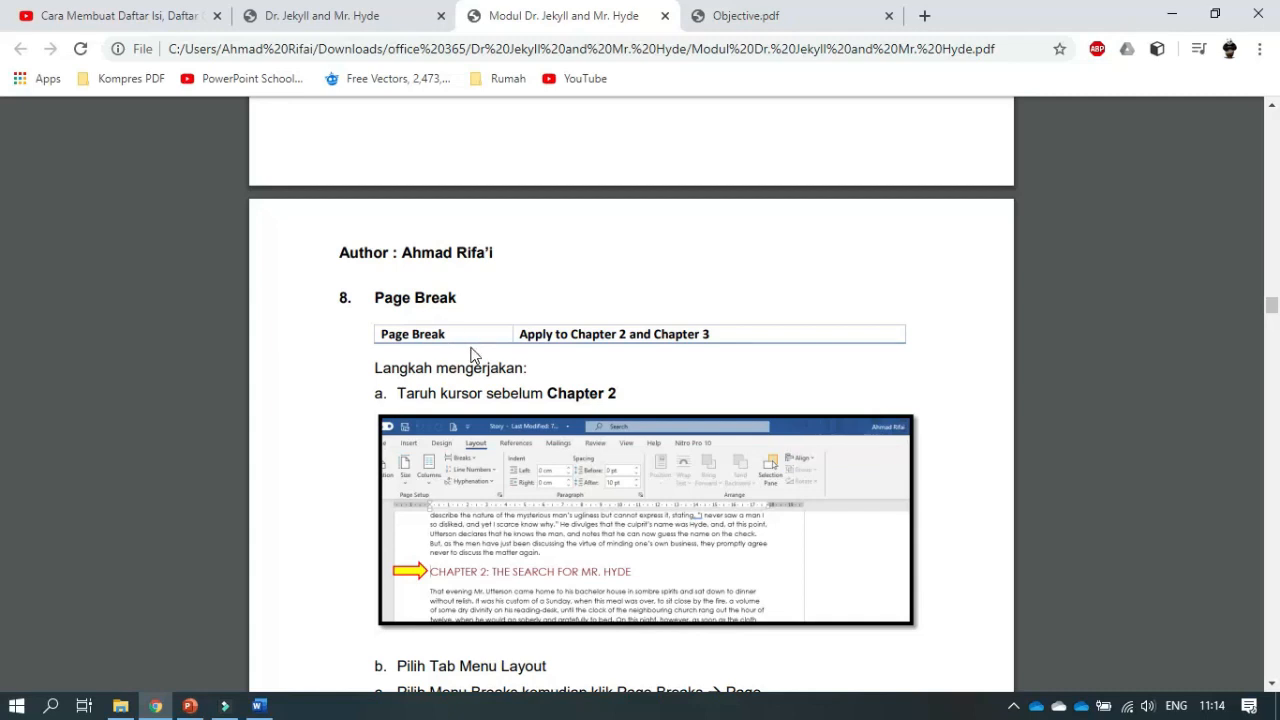
left_click(258, 706)
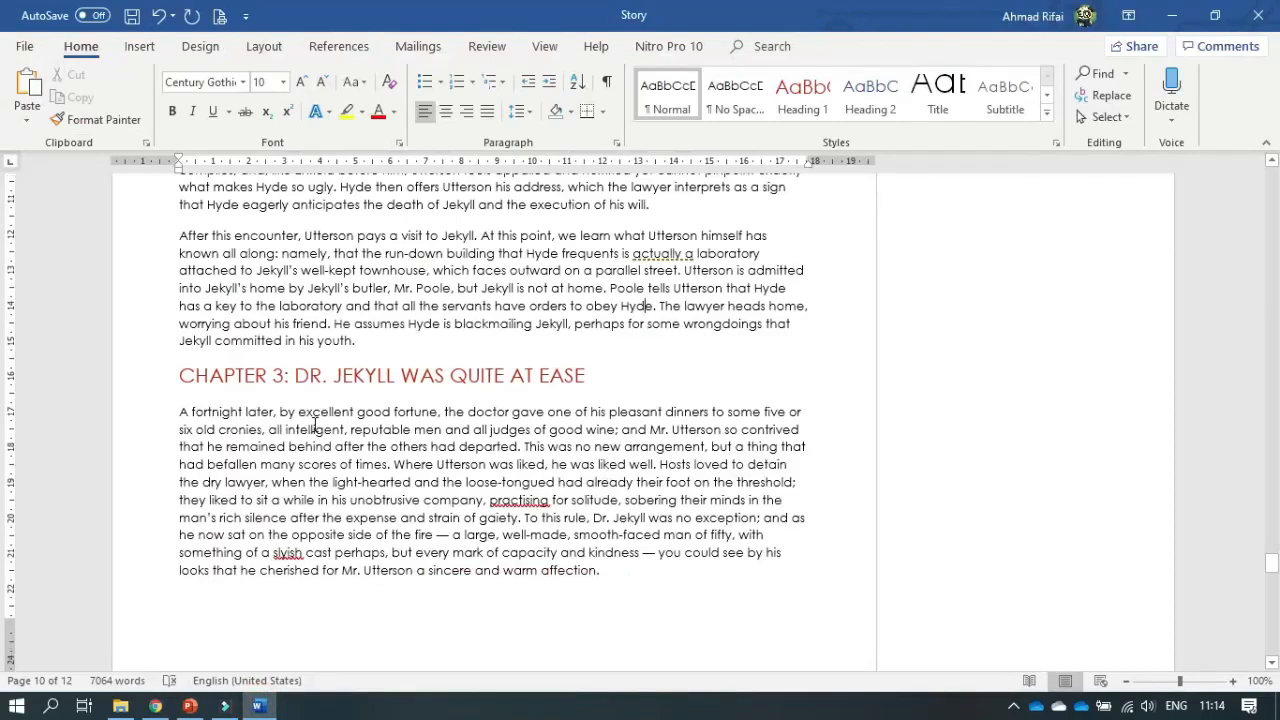
Insert a page break directly before the heading "CHAPTER 2: THE SEARCH FOR MR. HYDE"
scroll(314, 425, "up", 8)
scroll(314, 425, "up", 10)
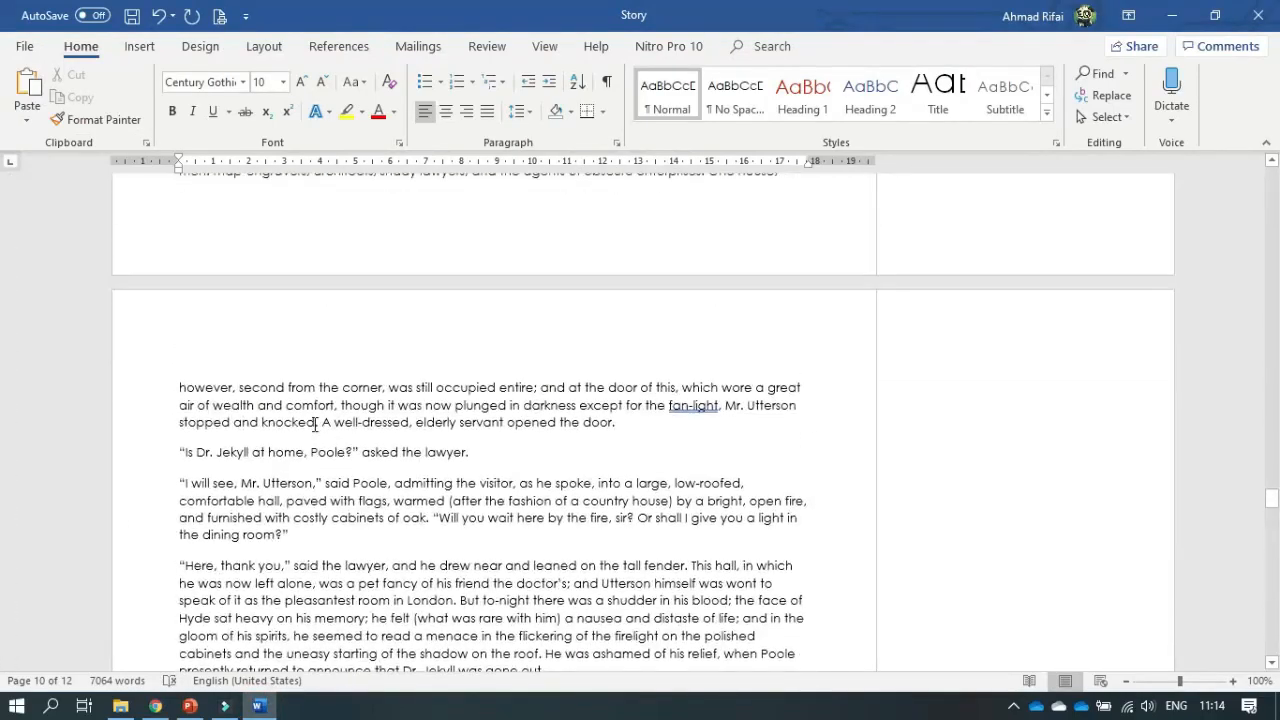
scroll(314, 425, "up", 20)
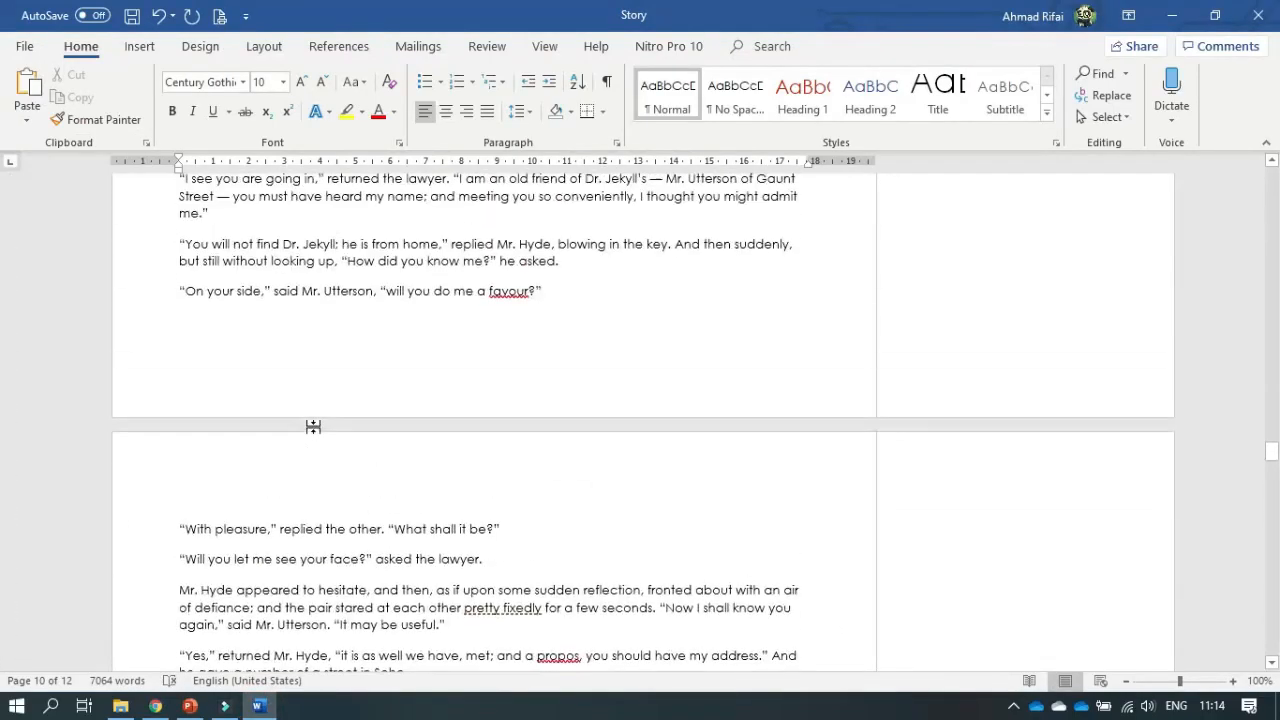
scroll(314, 428, "up", 20)
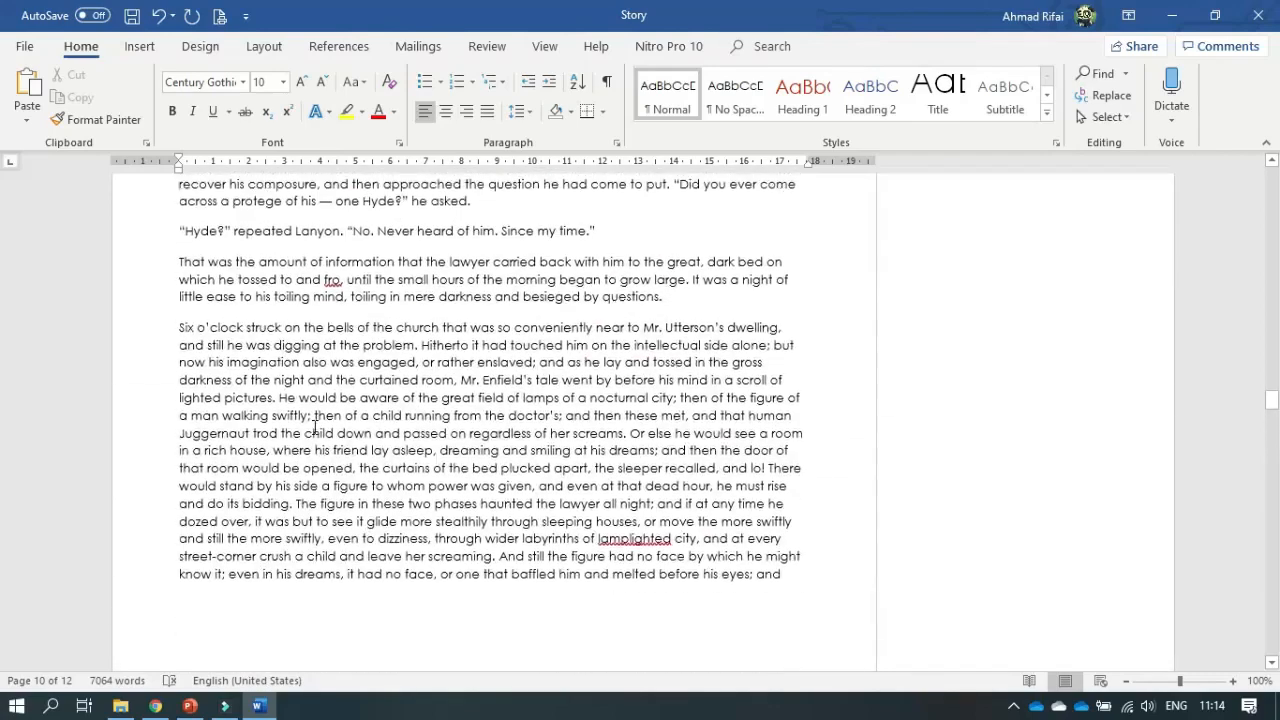
scroll(314, 428, "up", 20)
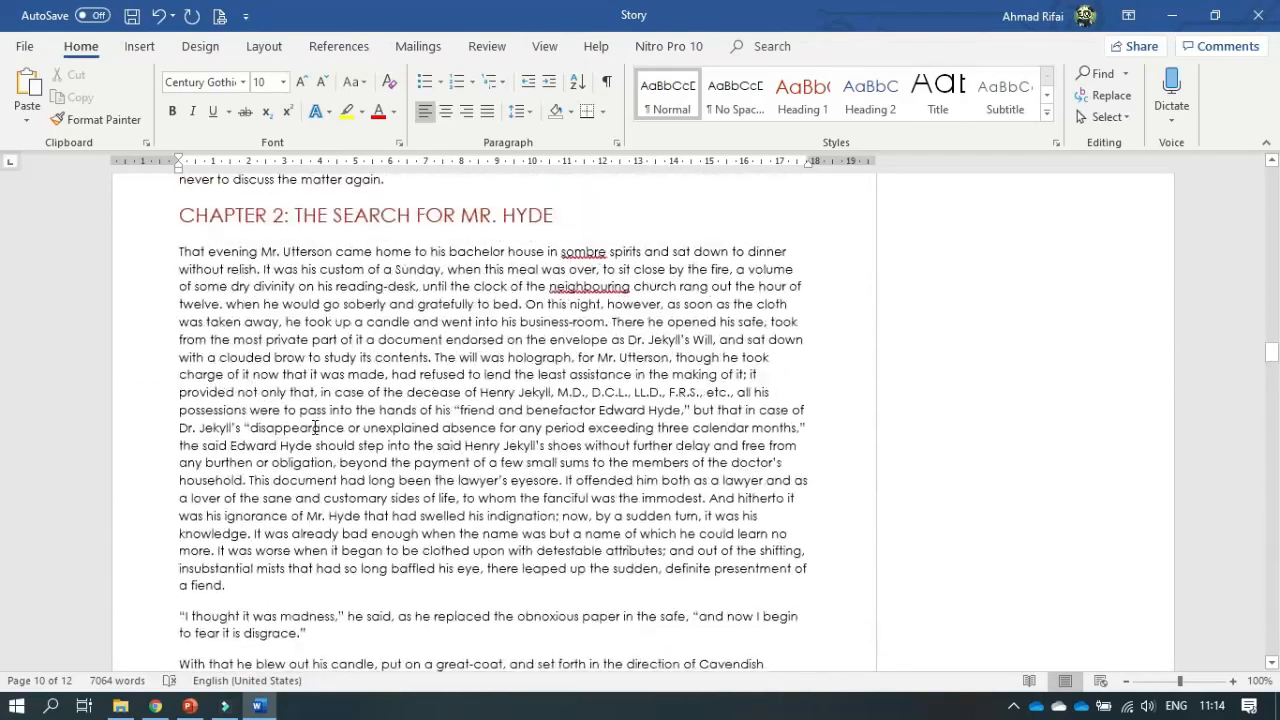
scroll(190, 222, "up", 1)
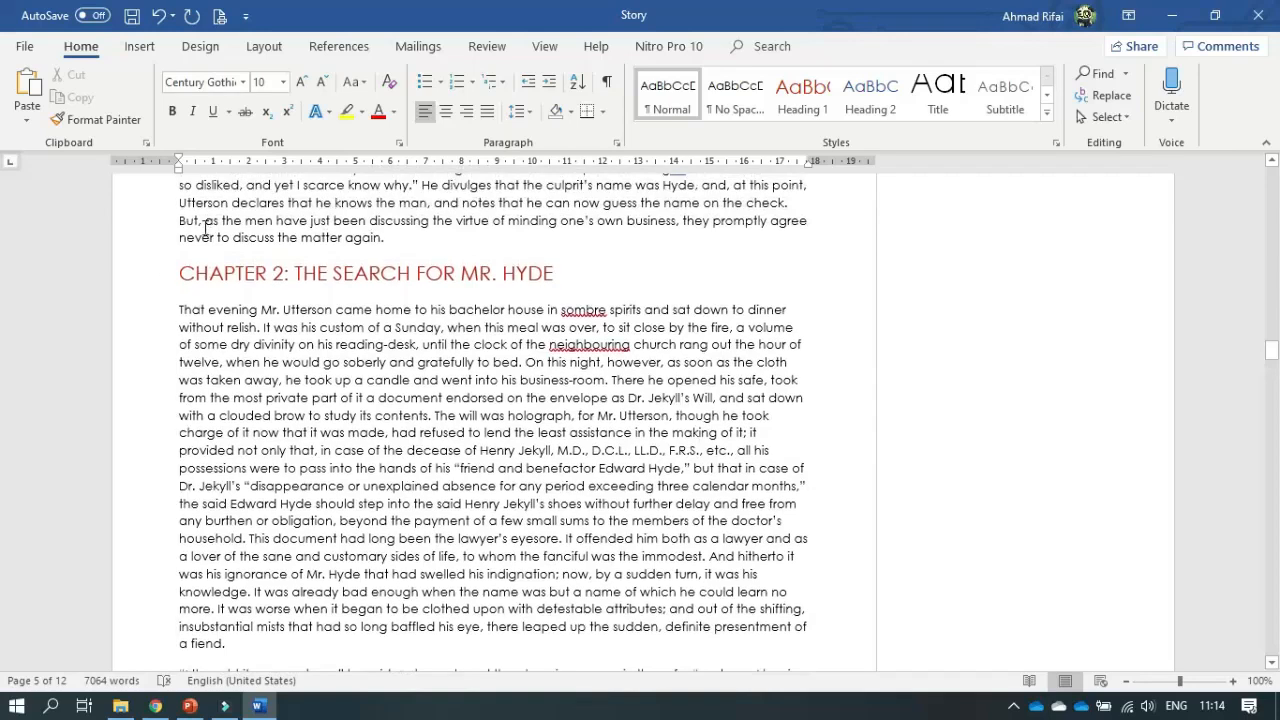
left_click(184, 276)
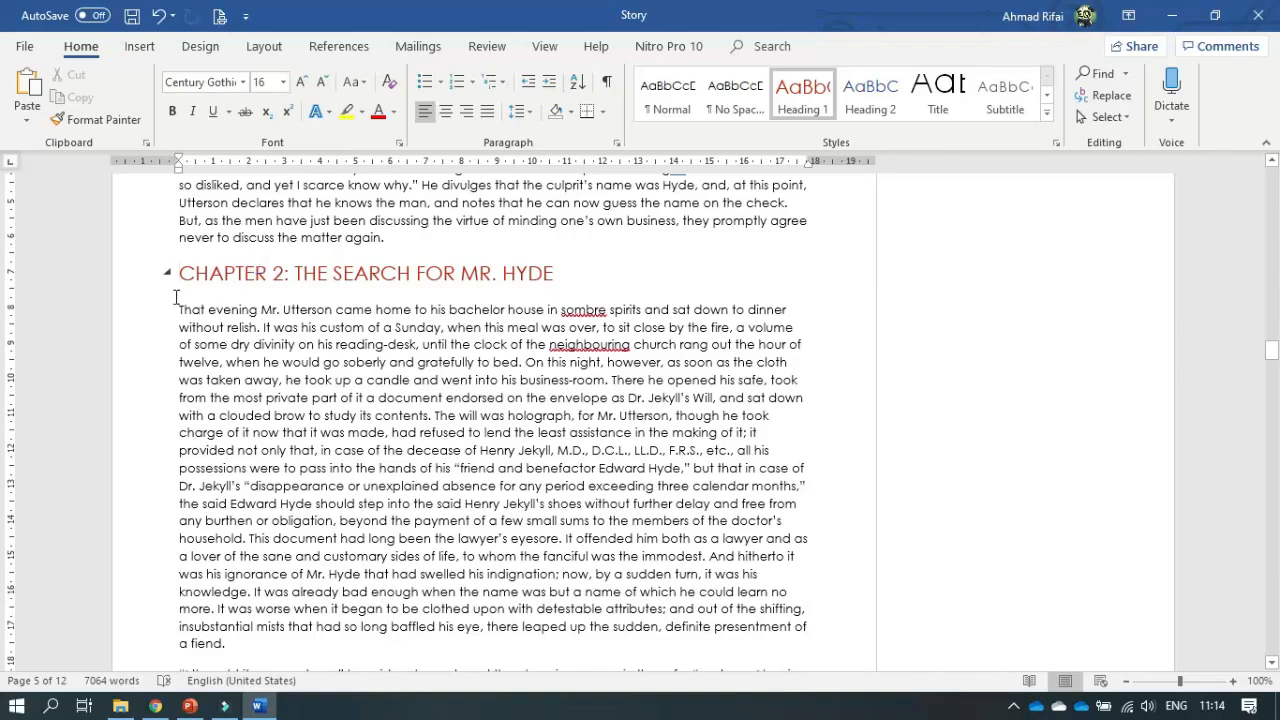
left_click(266, 48)
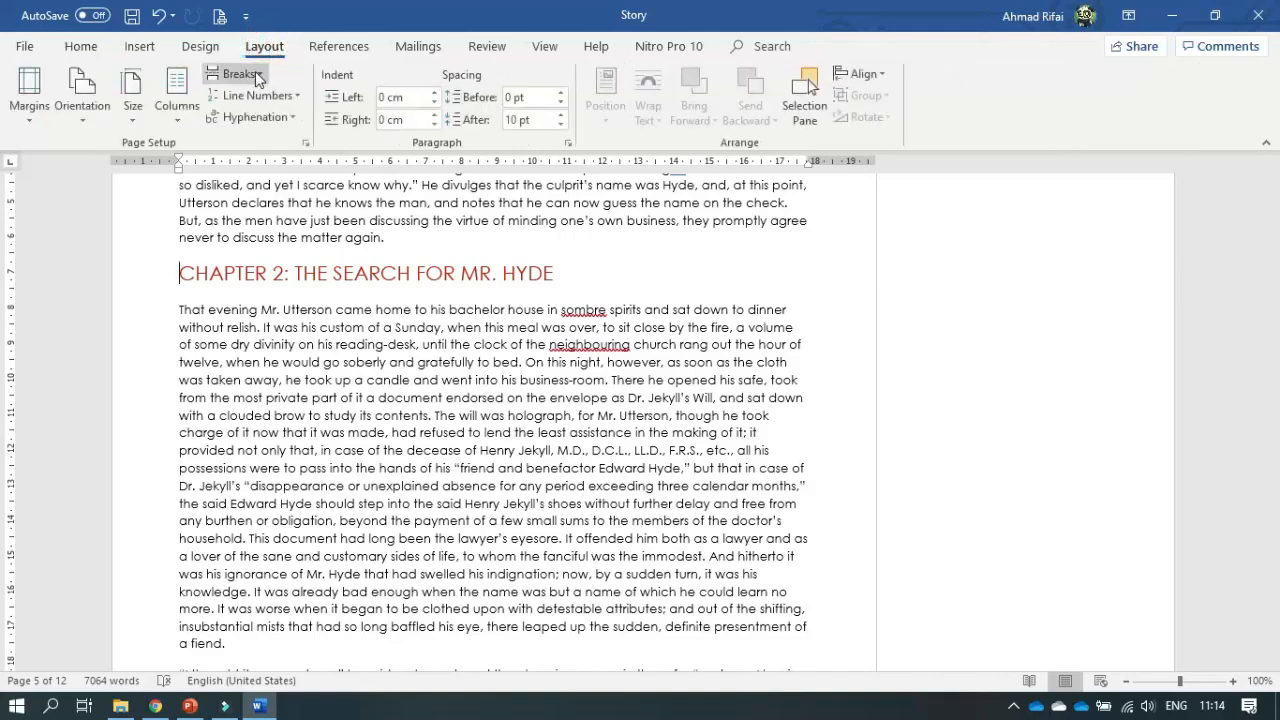
left_click(255, 73)
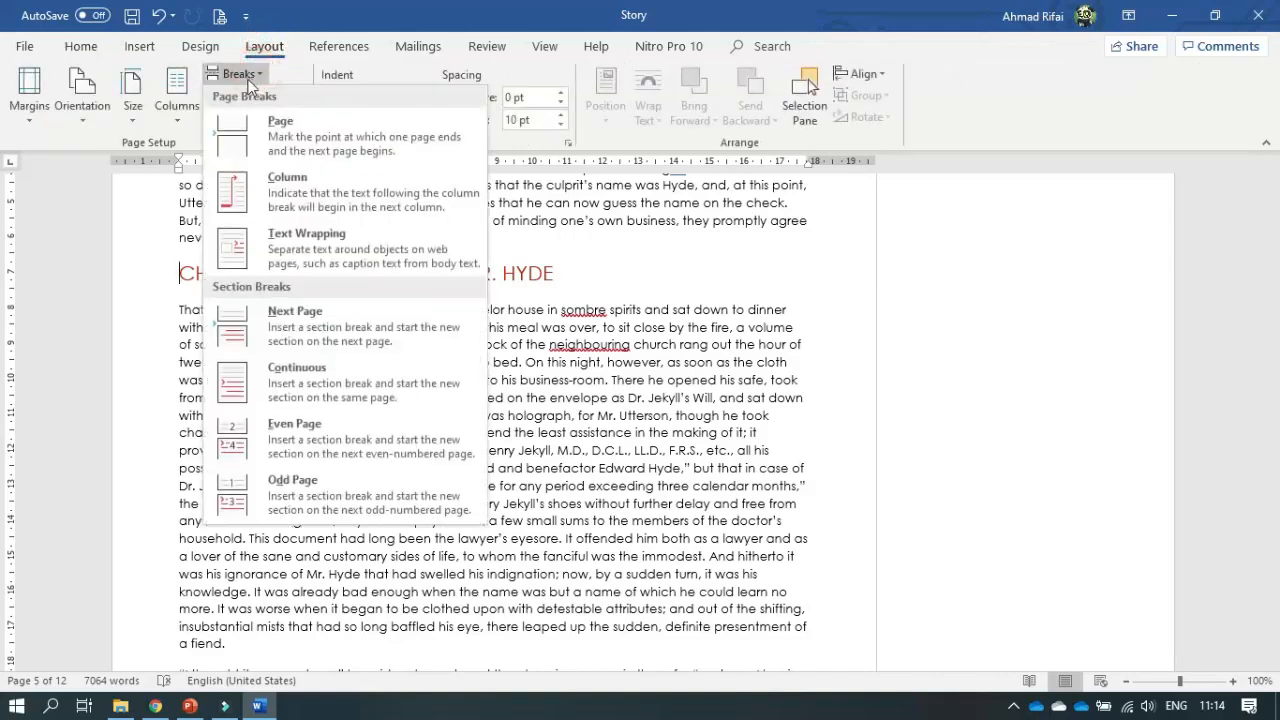
left_click(300, 127)
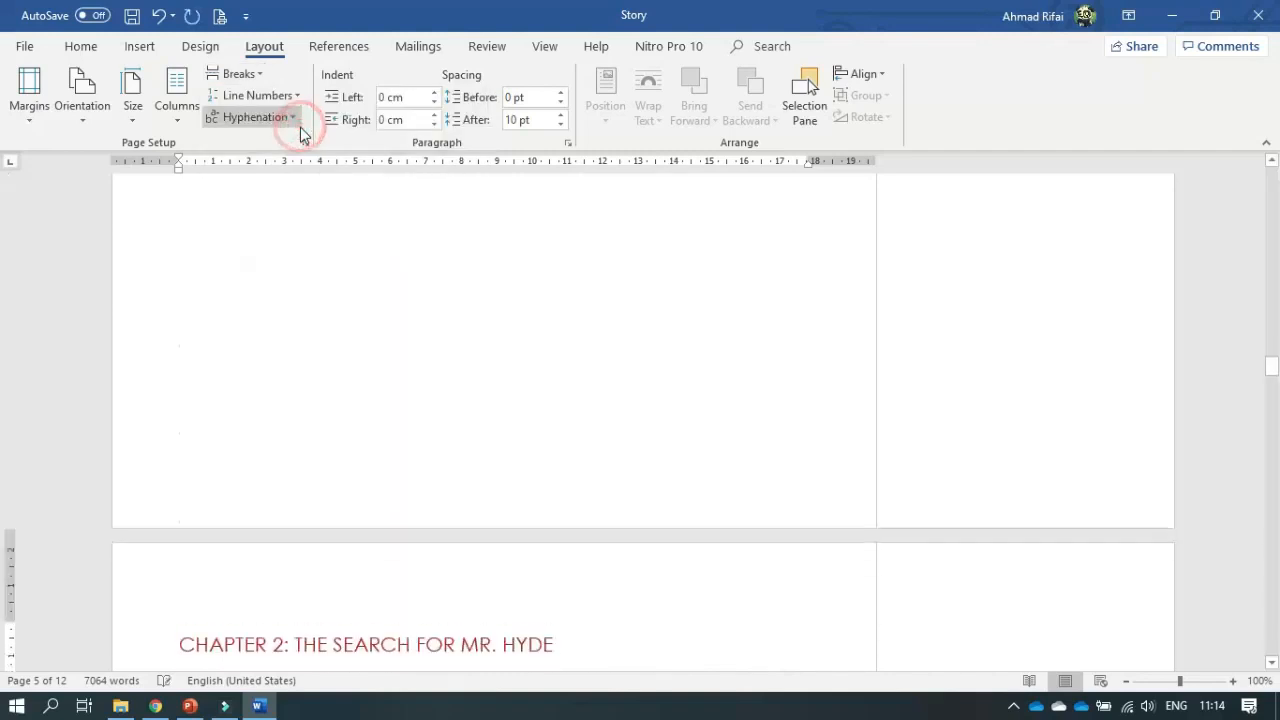
Insert a page break directly before the heading "CHAPTER 3: DR. JEKYLL WAS QUITE AT EASE"
scroll(382, 503, "down", 5)
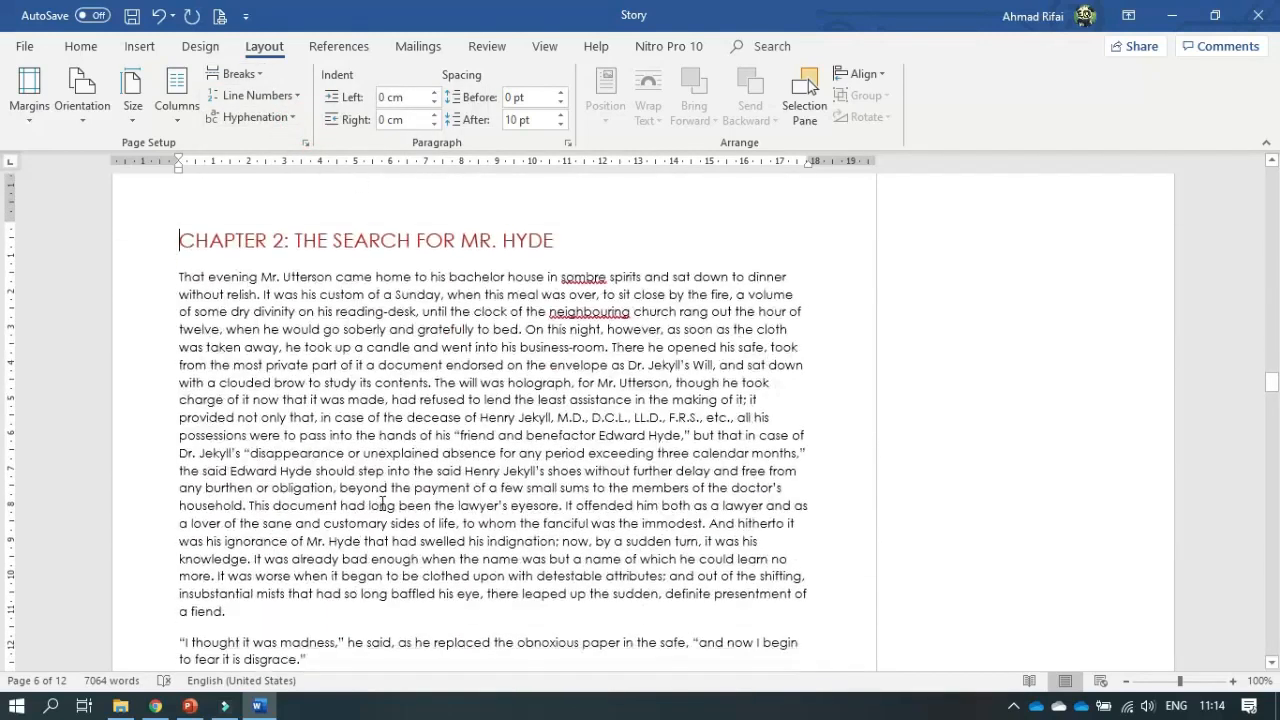
scroll(382, 503, "down", 15)
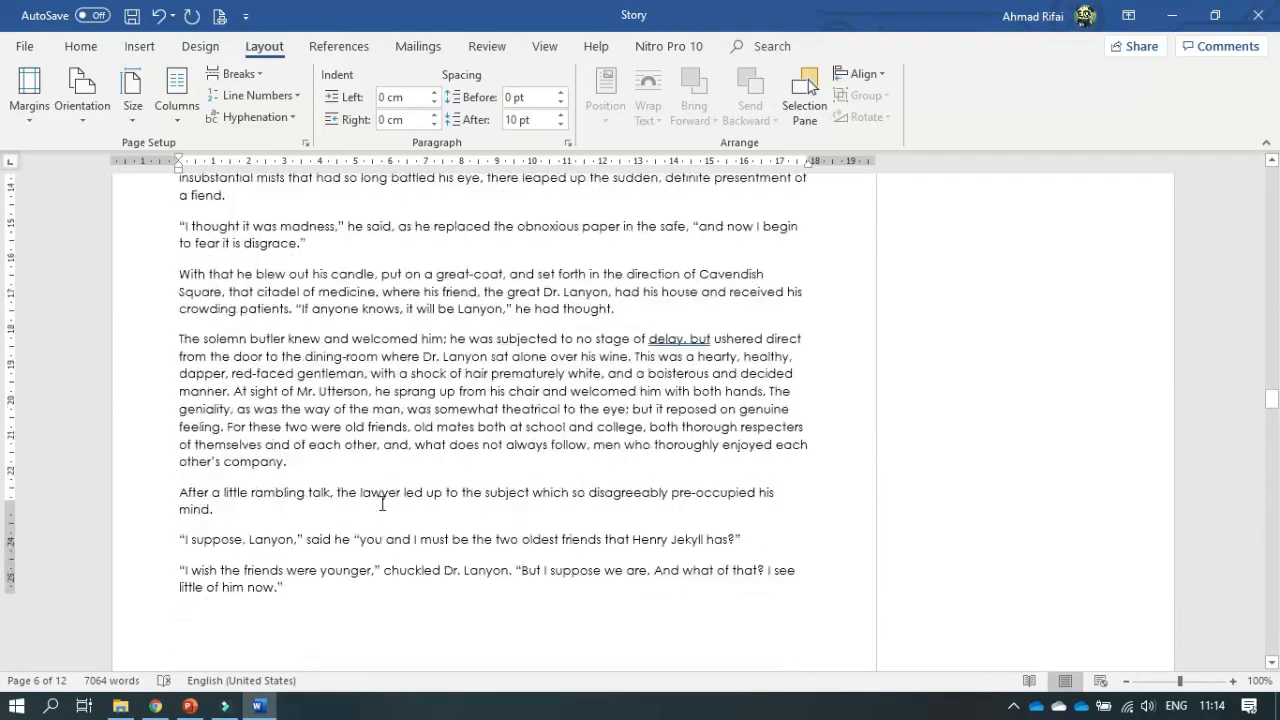
scroll(382, 503, "down", 15)
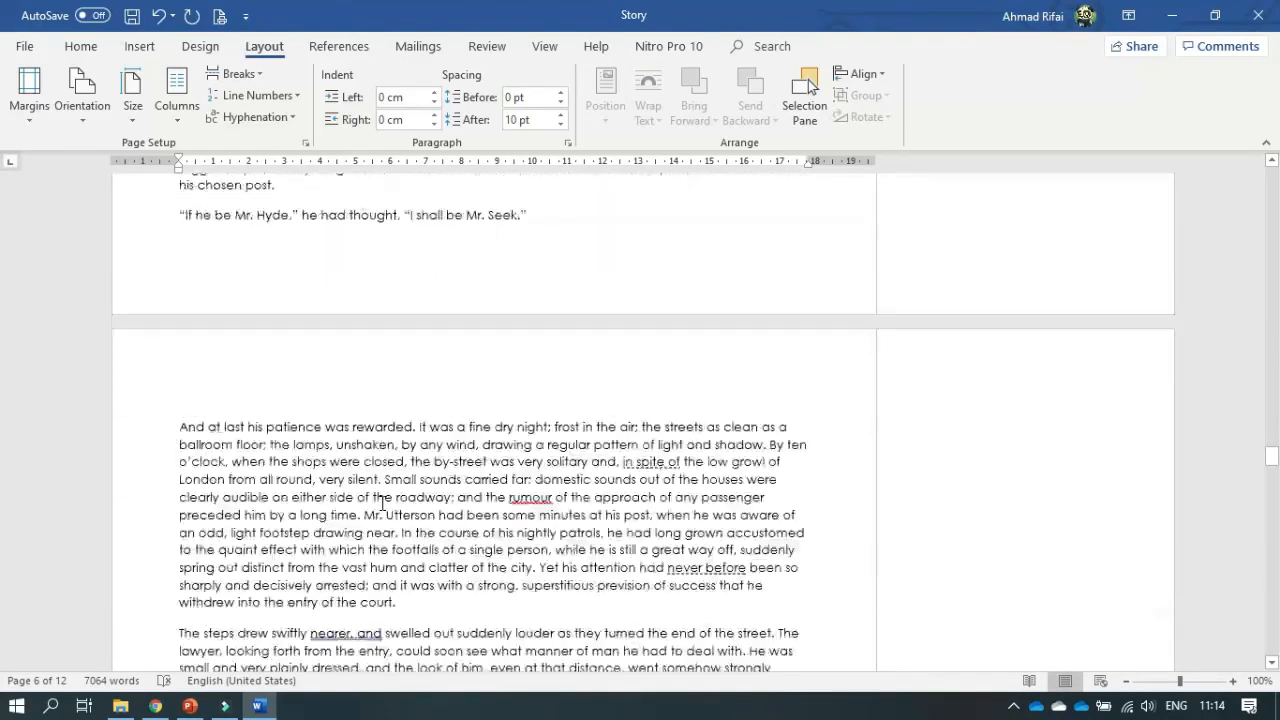
scroll(382, 503, "down", 15)
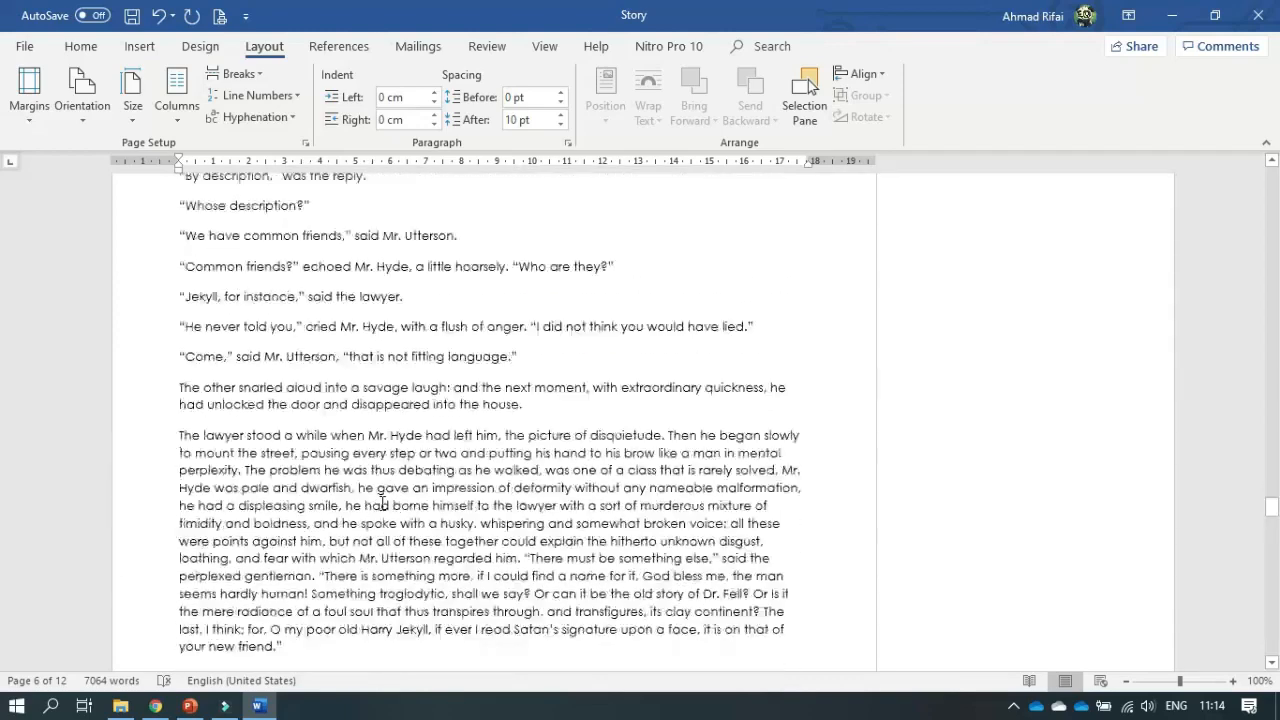
scroll(382, 503, "down", 15)
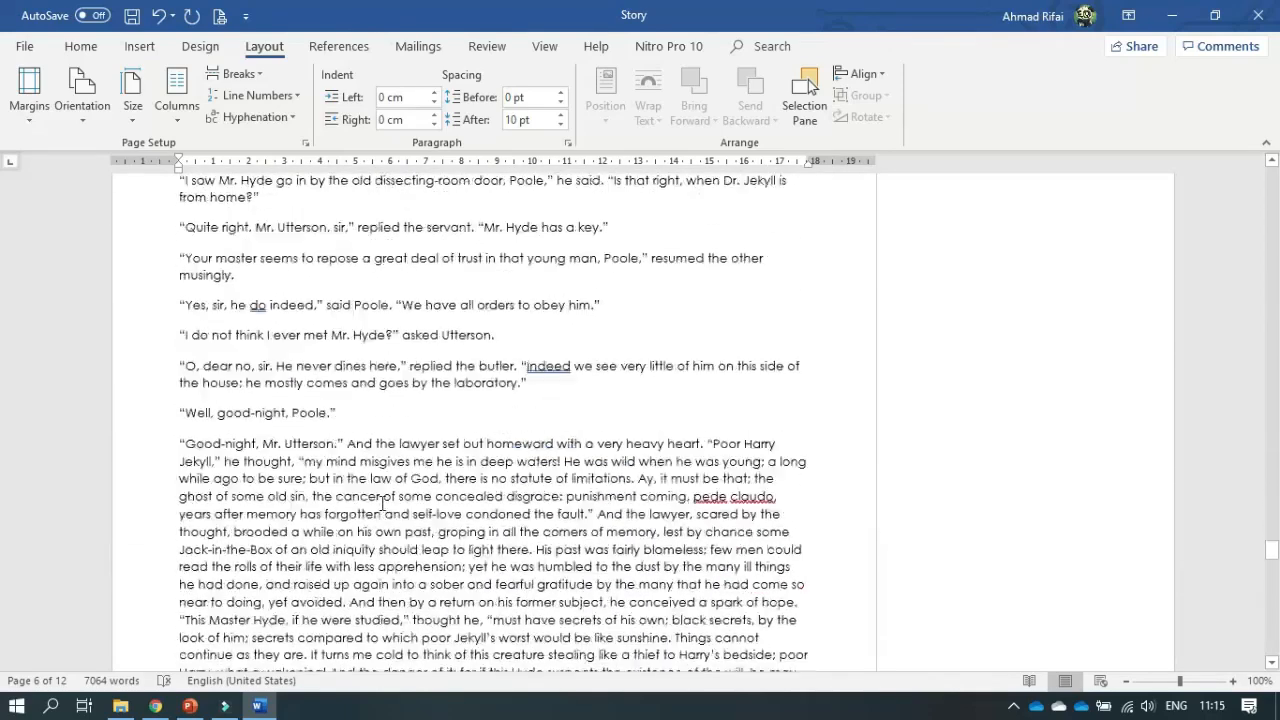
scroll(382, 503, "down", 5)
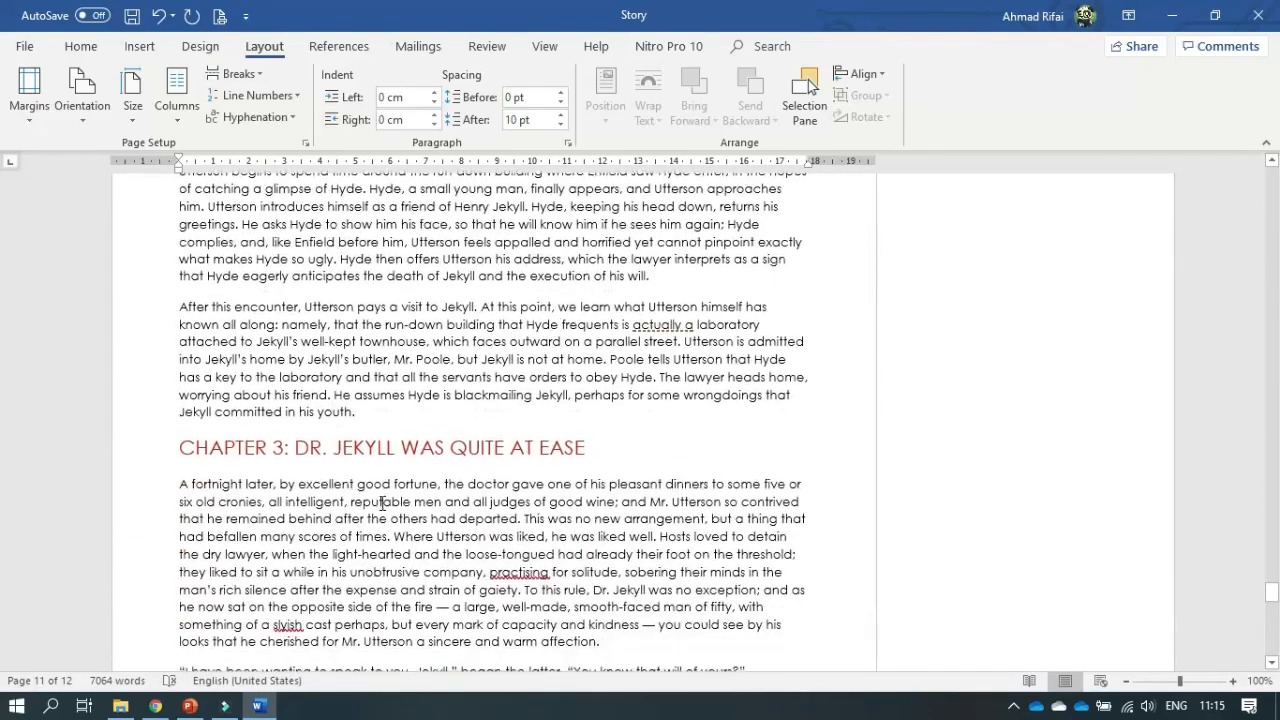
left_click(182, 447)
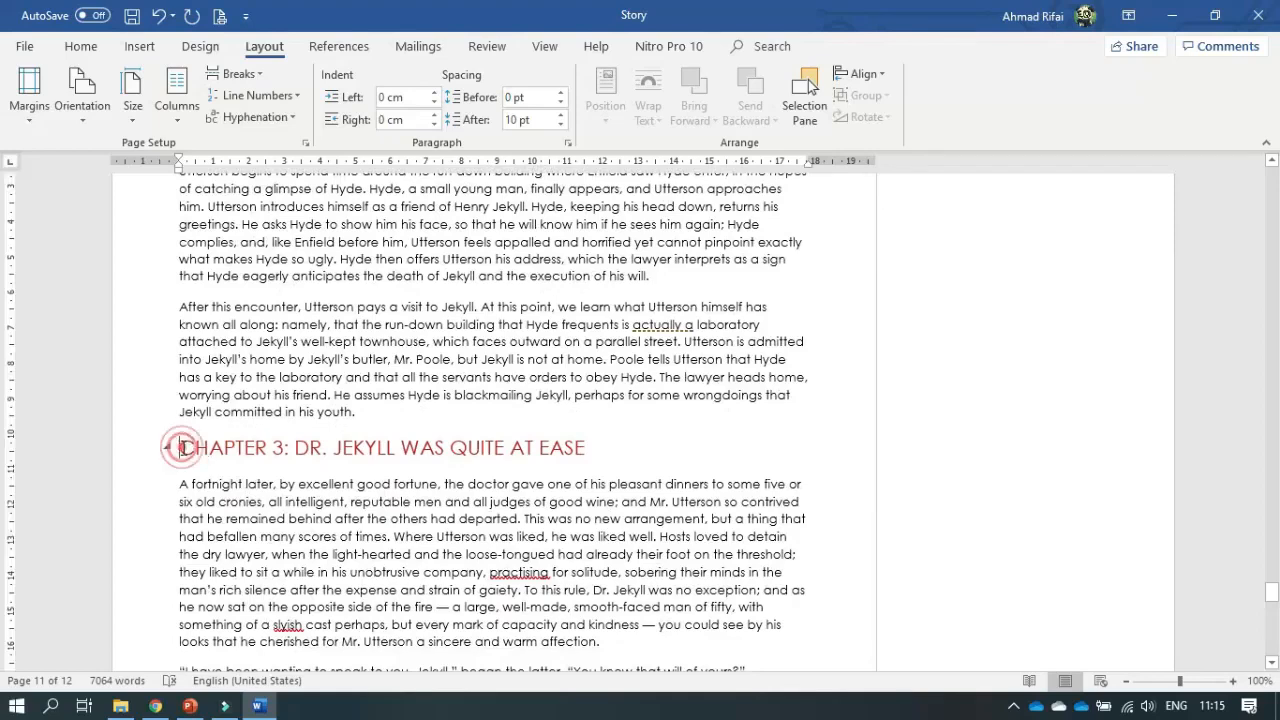
left_click(257, 74)
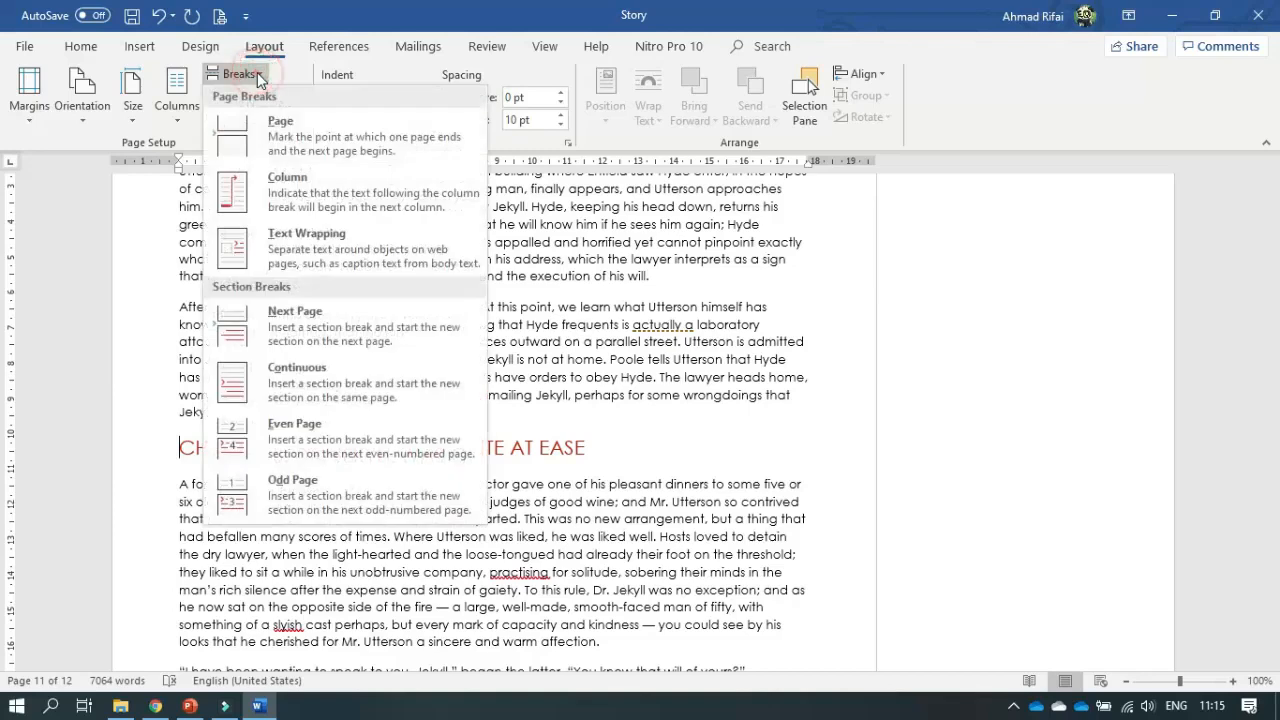
left_click(304, 138)
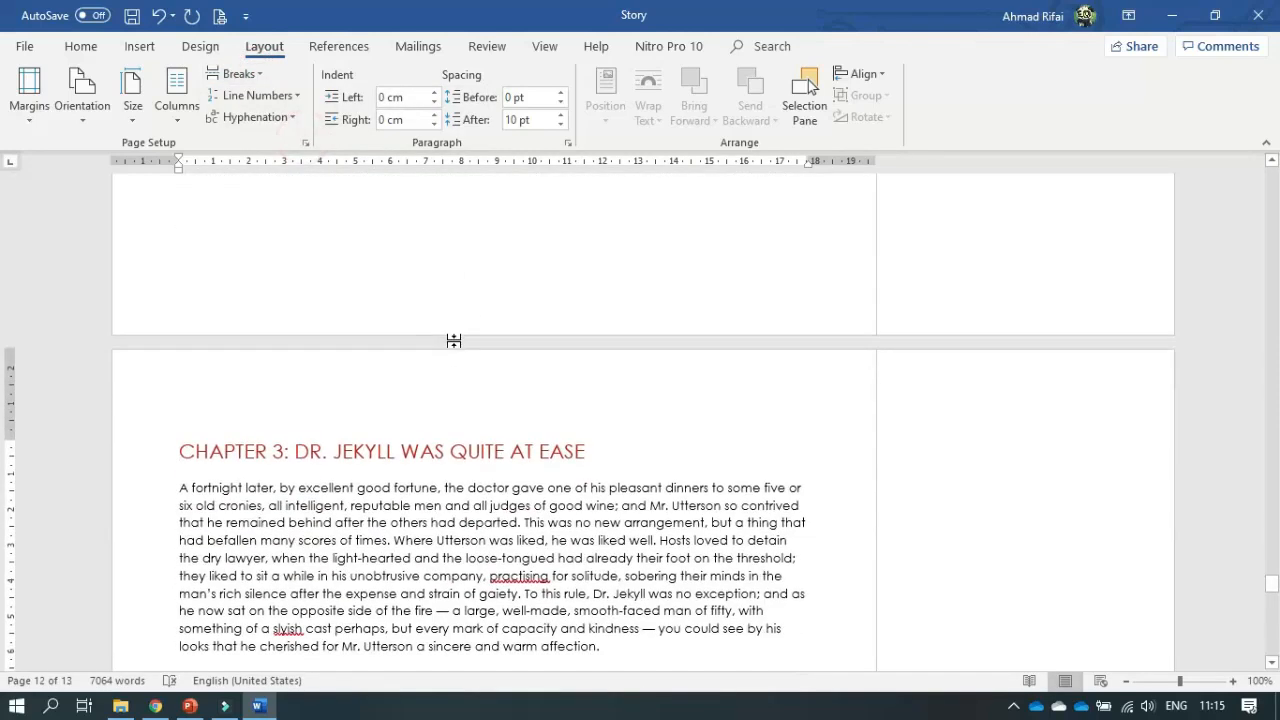
Read the Drop Cap instructions in section 9 of the Chrome module and return to the Story document in Word
left_click(168, 705)
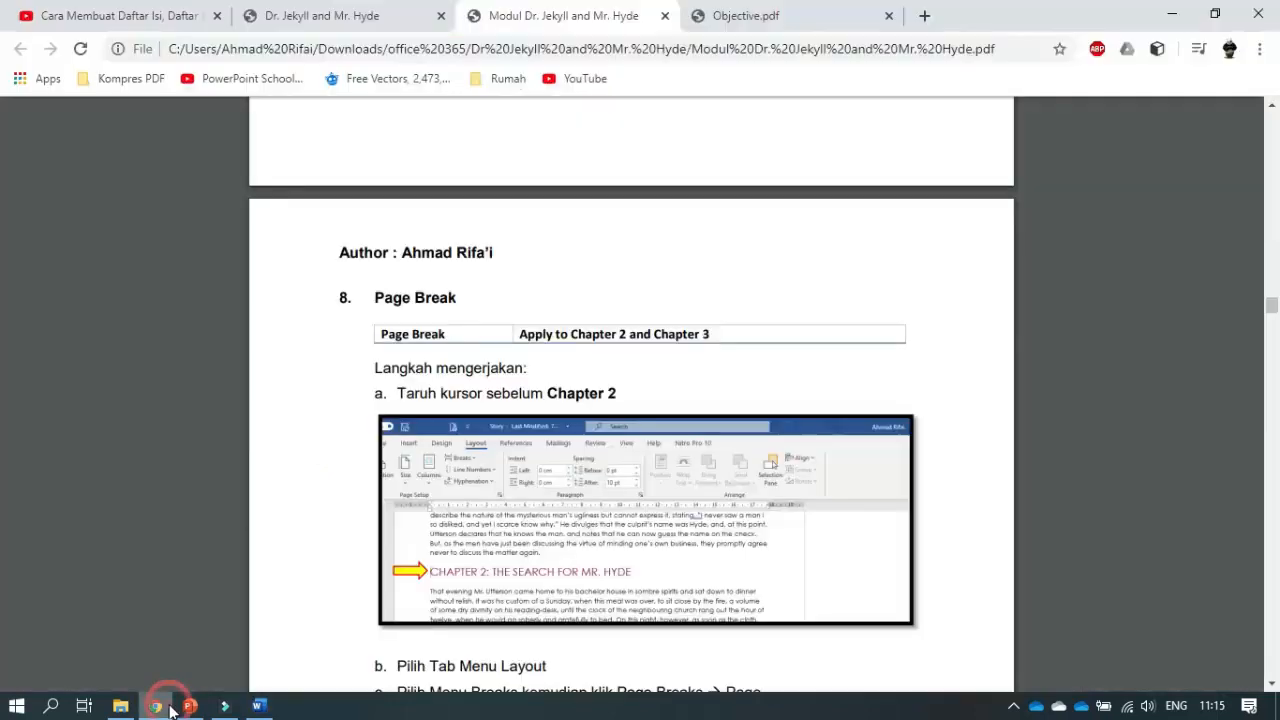
scroll(474, 398, "down", 10)
scroll(474, 398, "down", 3)
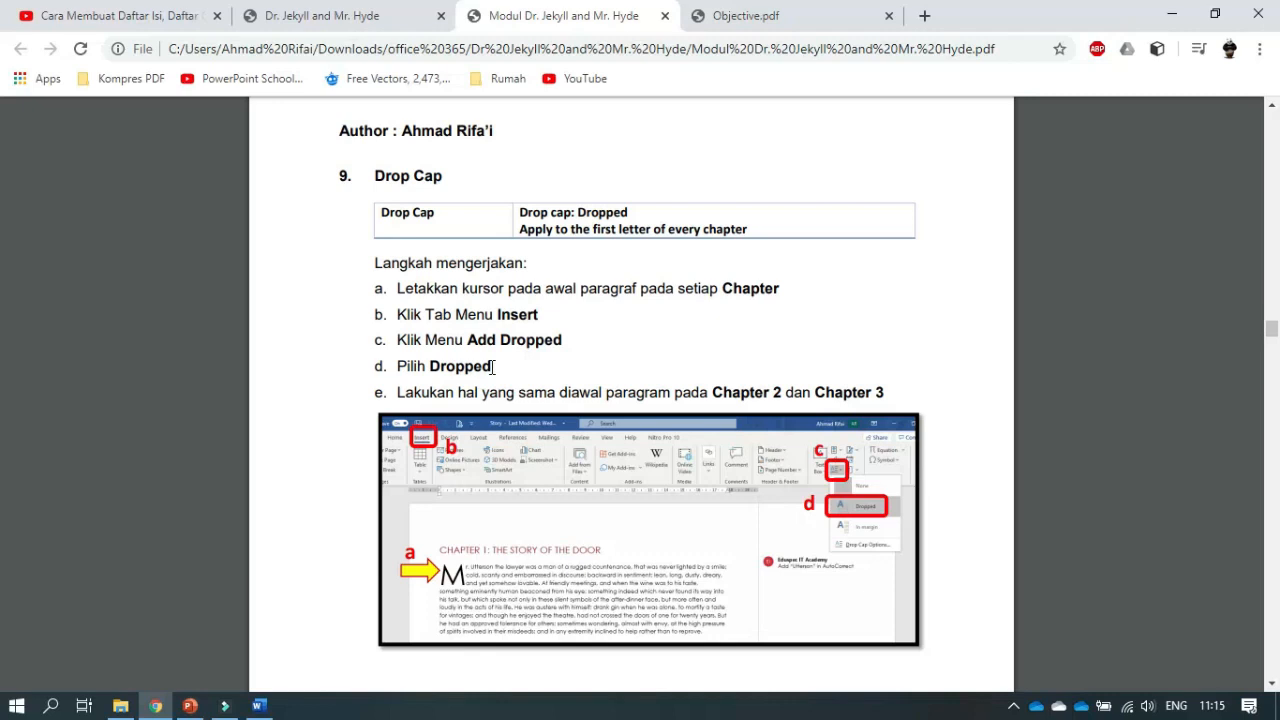
left_click(270, 708)
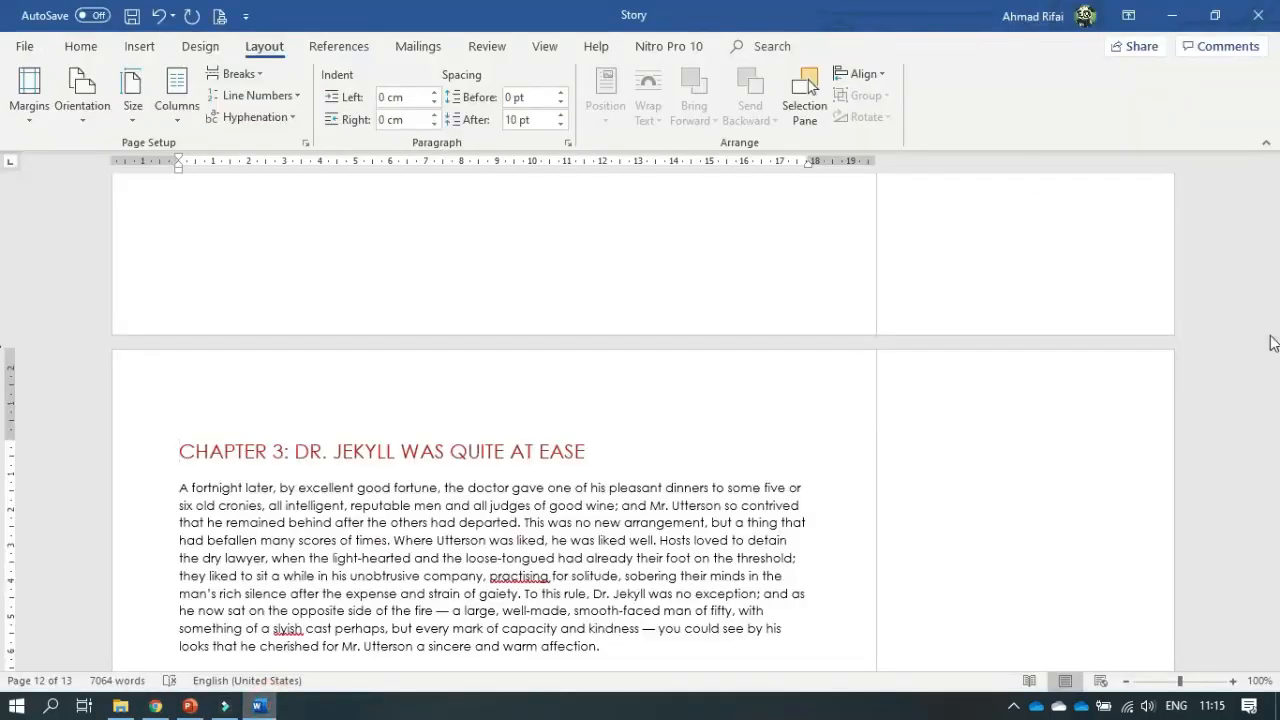
Apply a Dropped drop cap to the opening paragraph of "CHAPTER 1: THE STORY OF THE DOOR"
left_click_drag(1273, 583, 3, 255)
left_click_drag(1273, 254, 1273, 90)
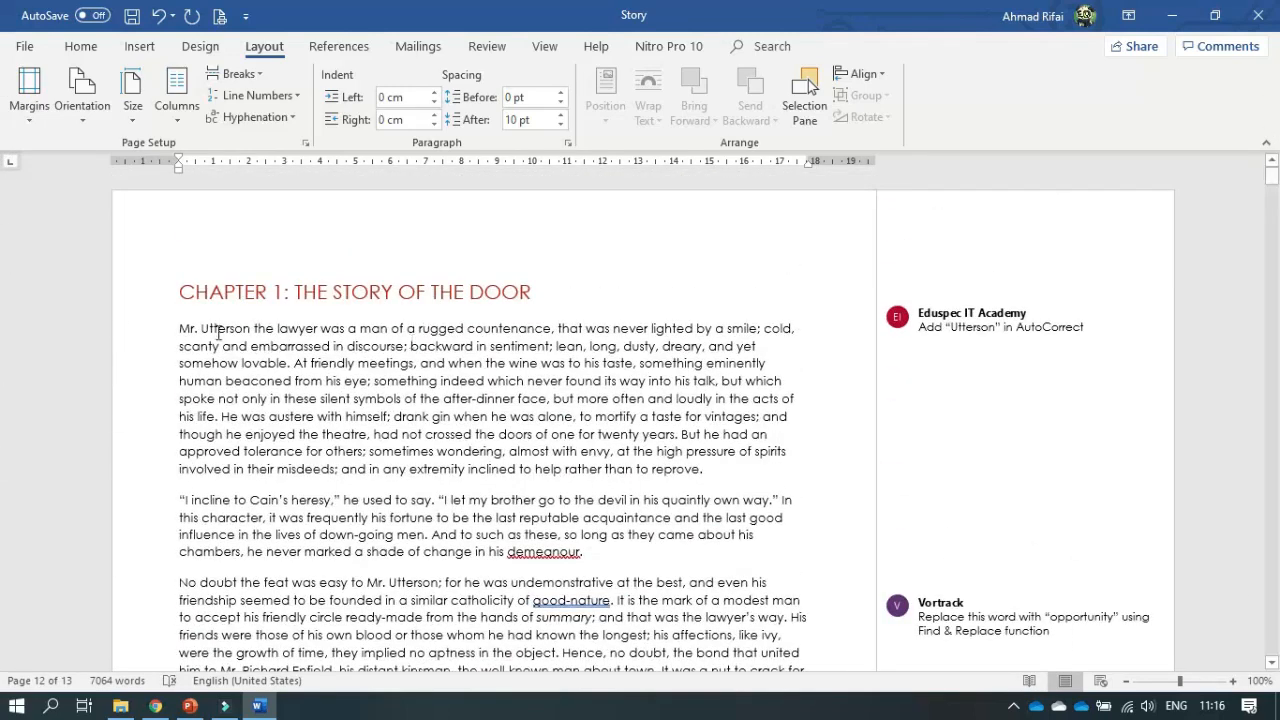
left_click(185, 328)
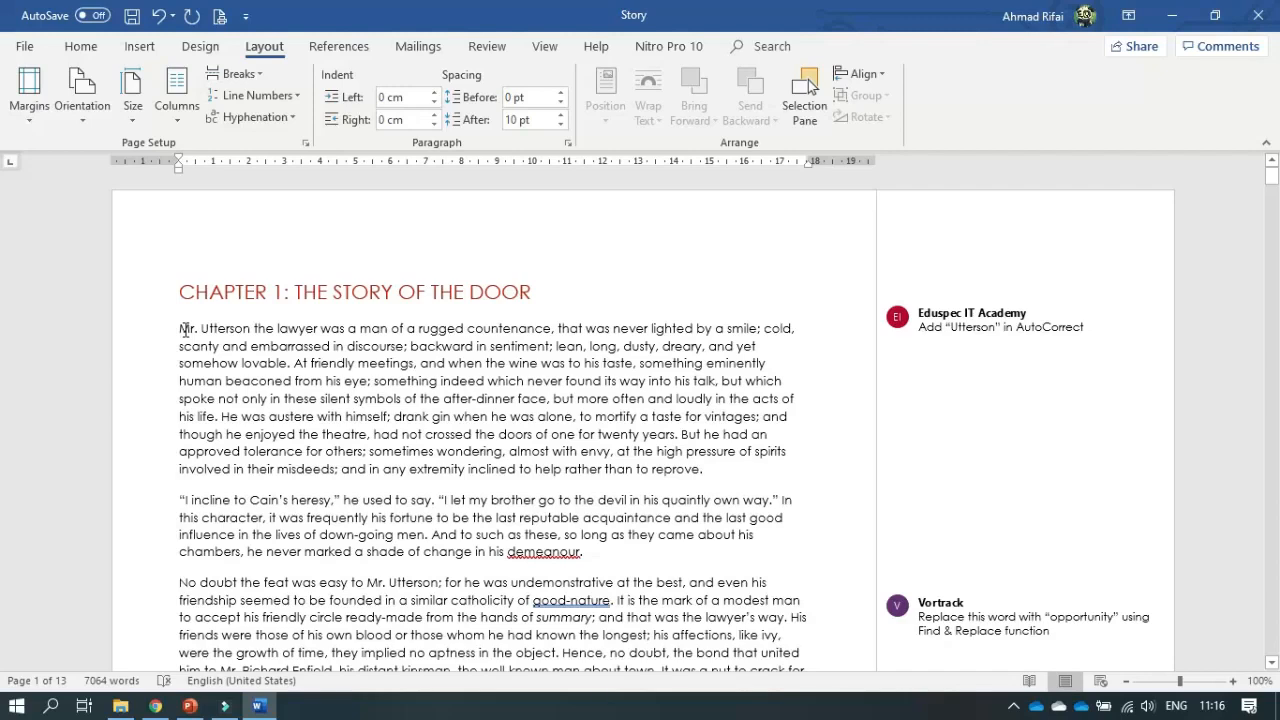
left_click(185, 328)
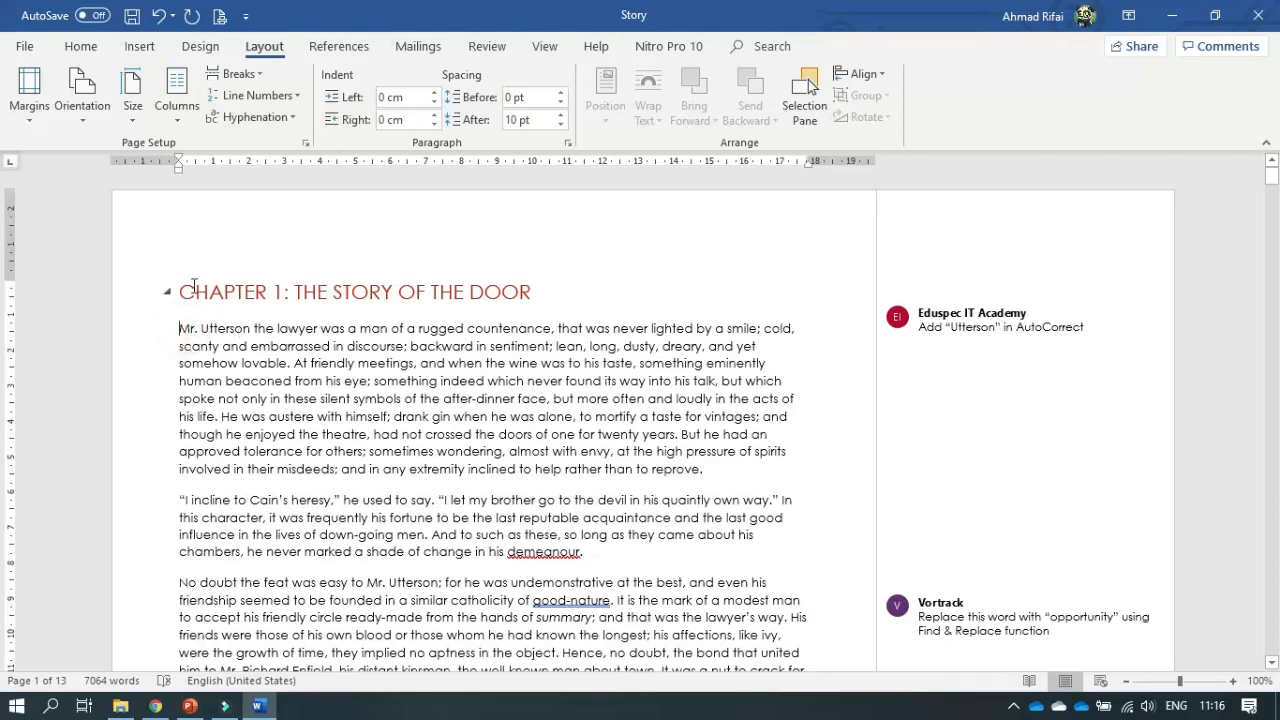
left_click(140, 47)
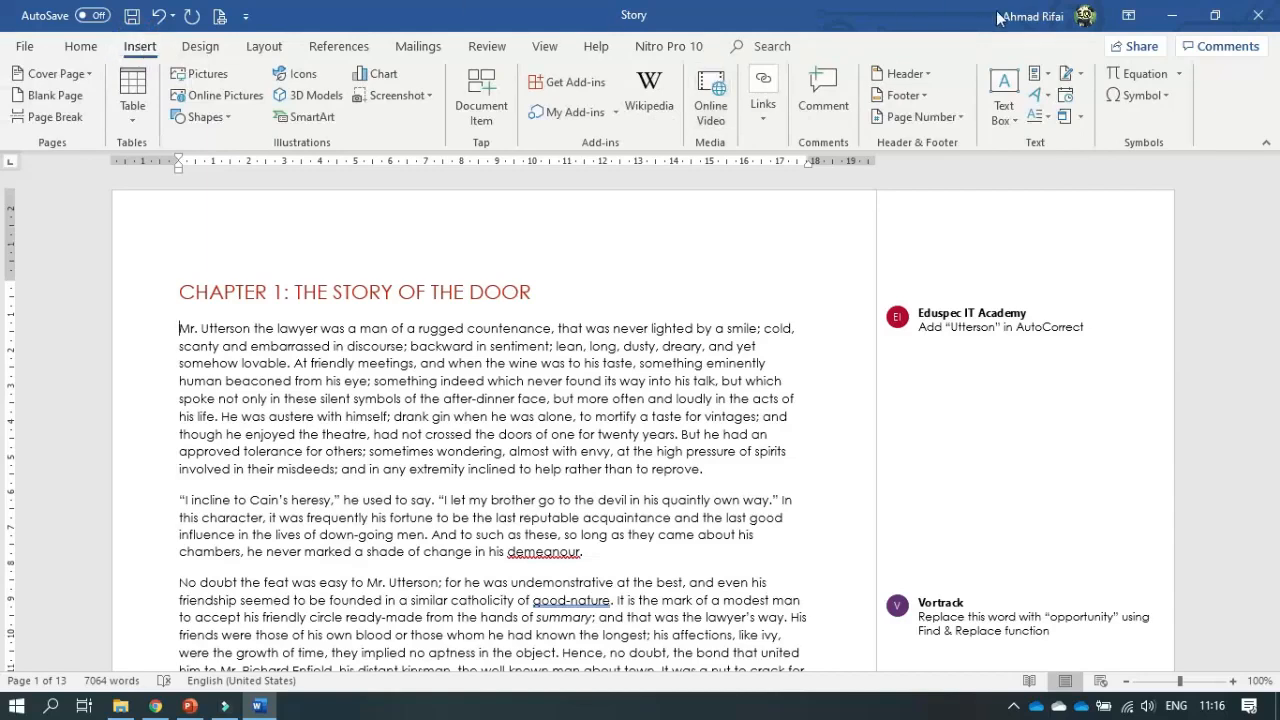
left_click(1045, 119)
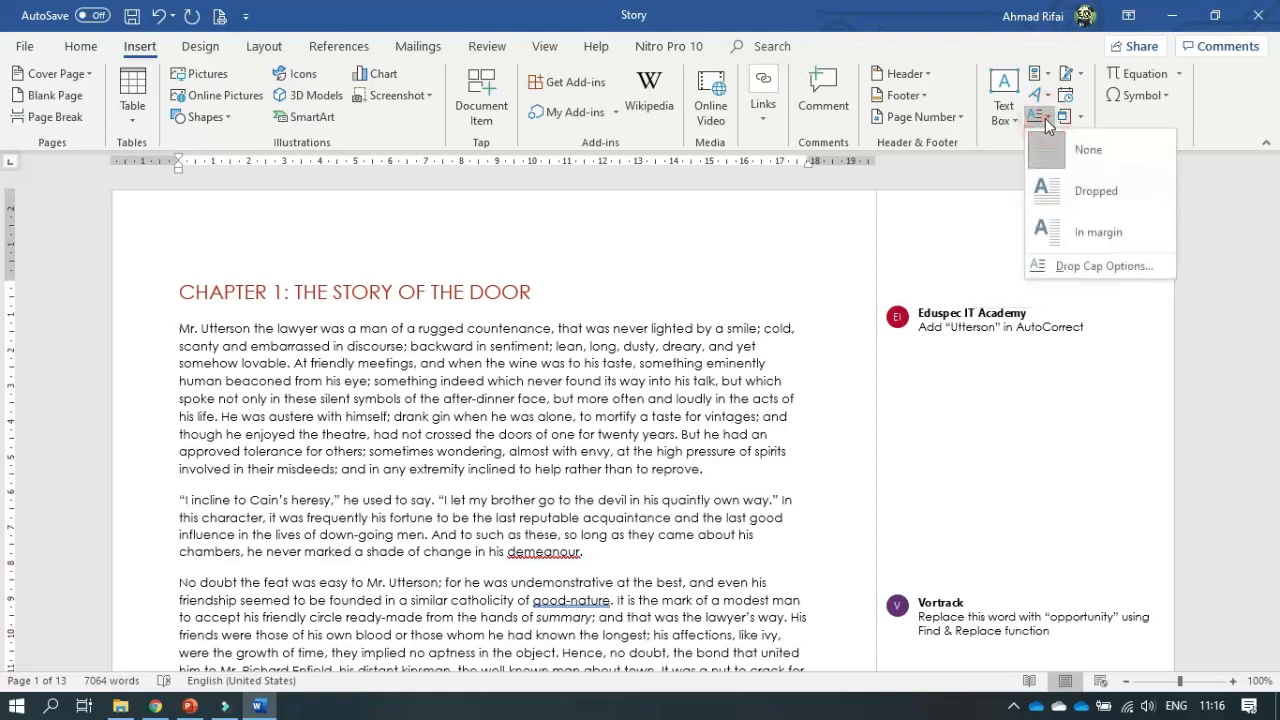
left_click(1127, 188)
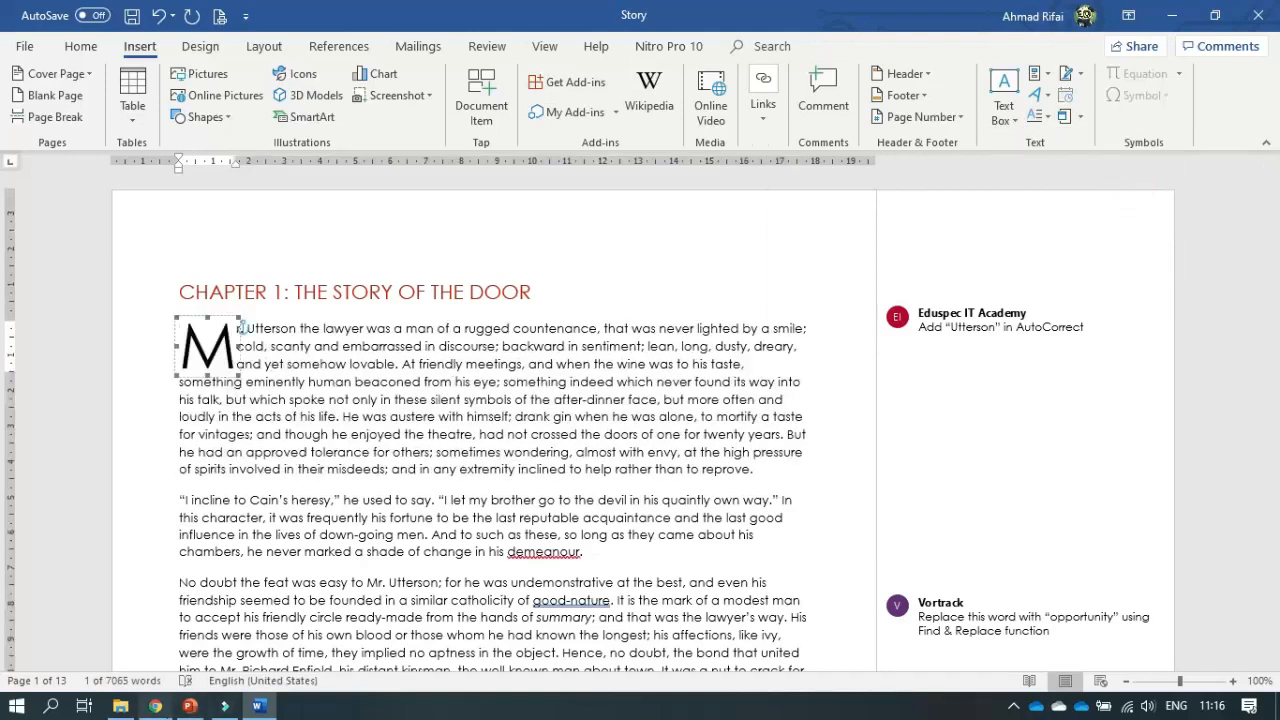
Recheck the Drop Cap instructions in the Chrome module, then return to Word and locate the opening paragraph of Chapter 2 in the Story document
key("alt+Tab")
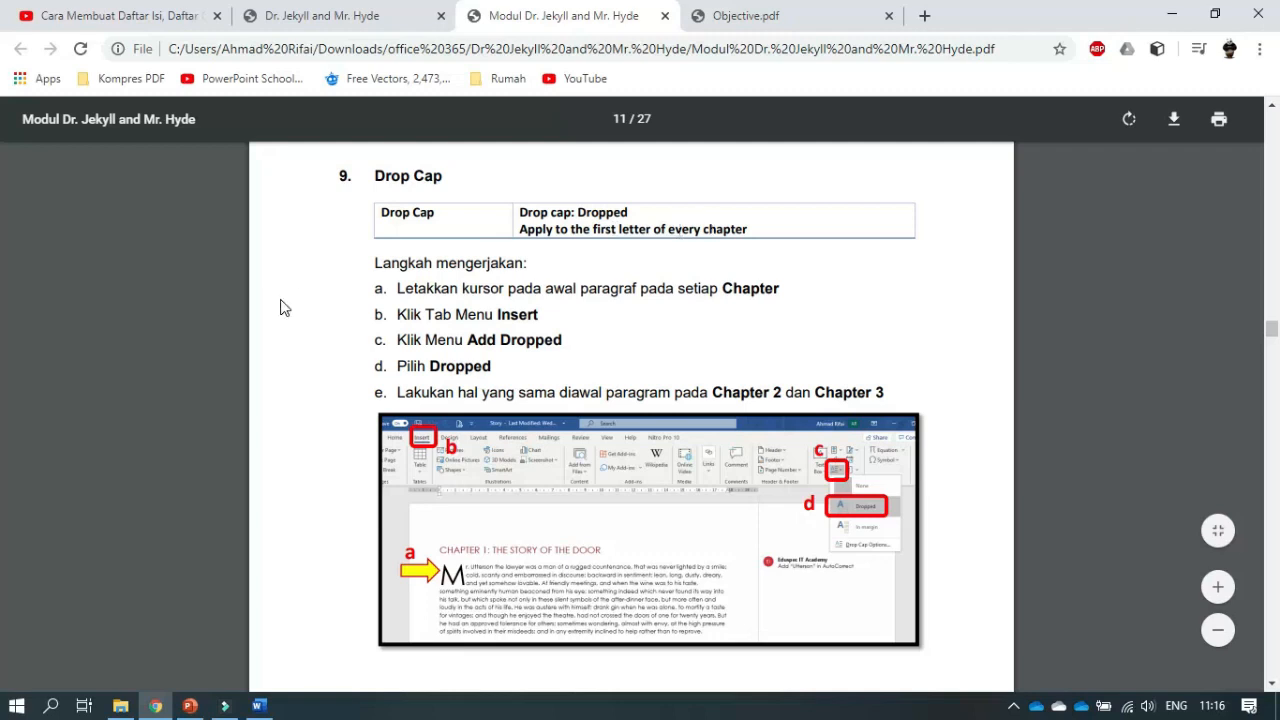
left_click(256, 706)
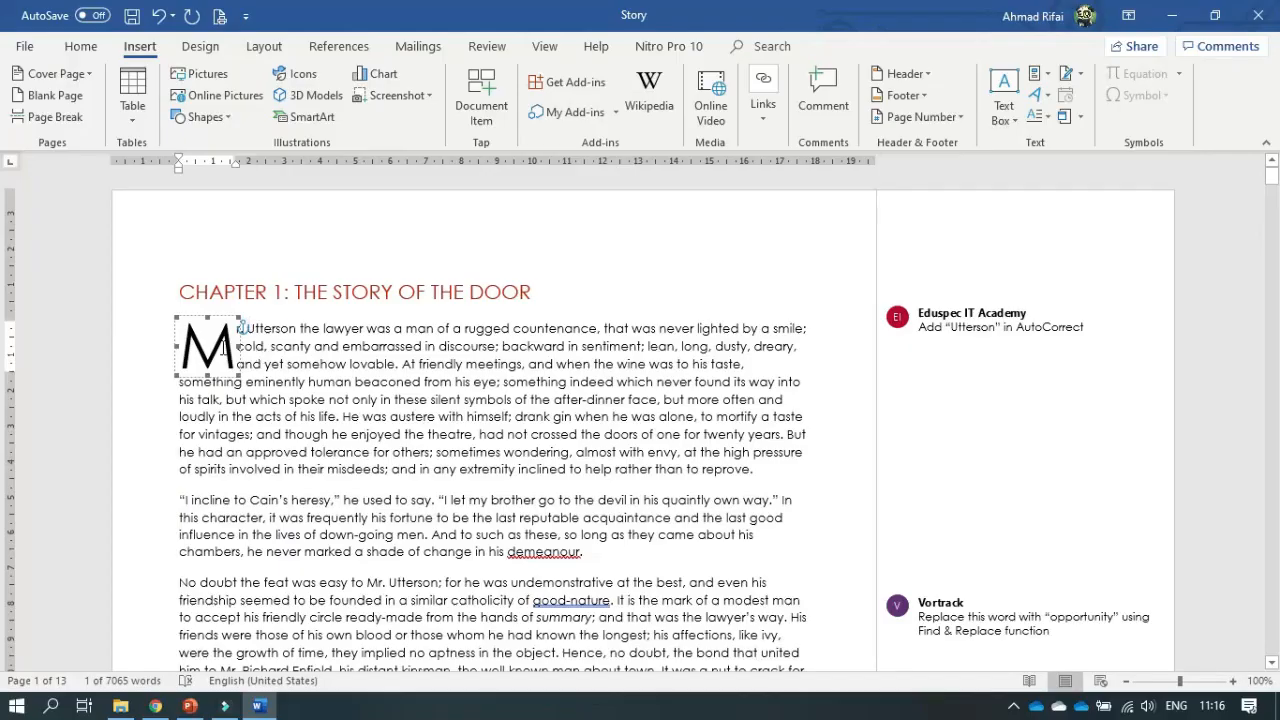
scroll(290, 356, "down", 9)
scroll(290, 356, "down", 20)
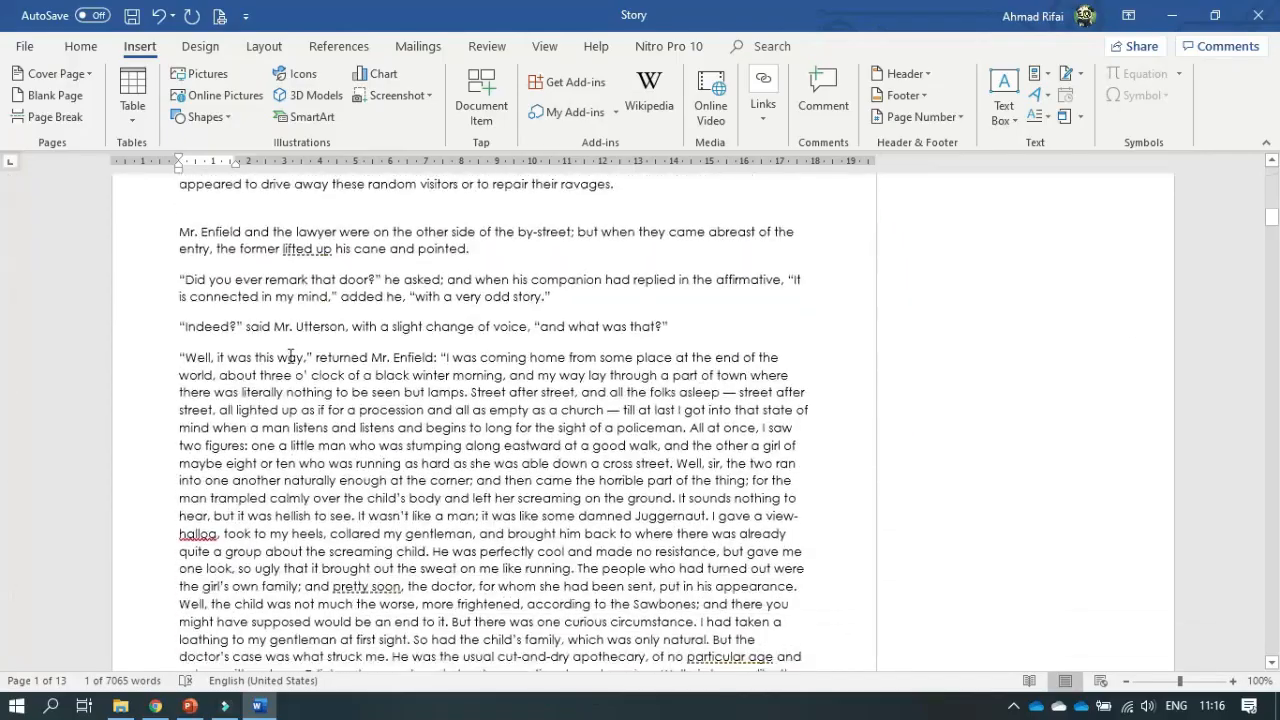
scroll(290, 356, "down", 20)
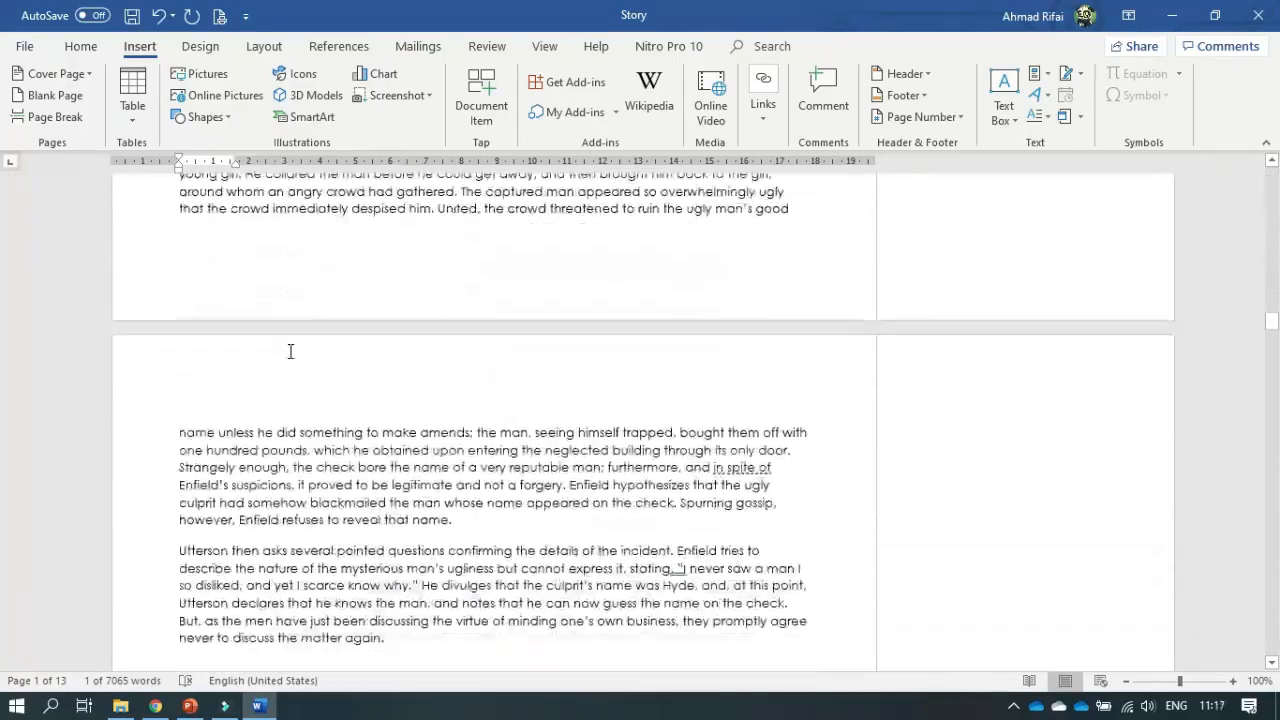
scroll(290, 351, "down", 6)
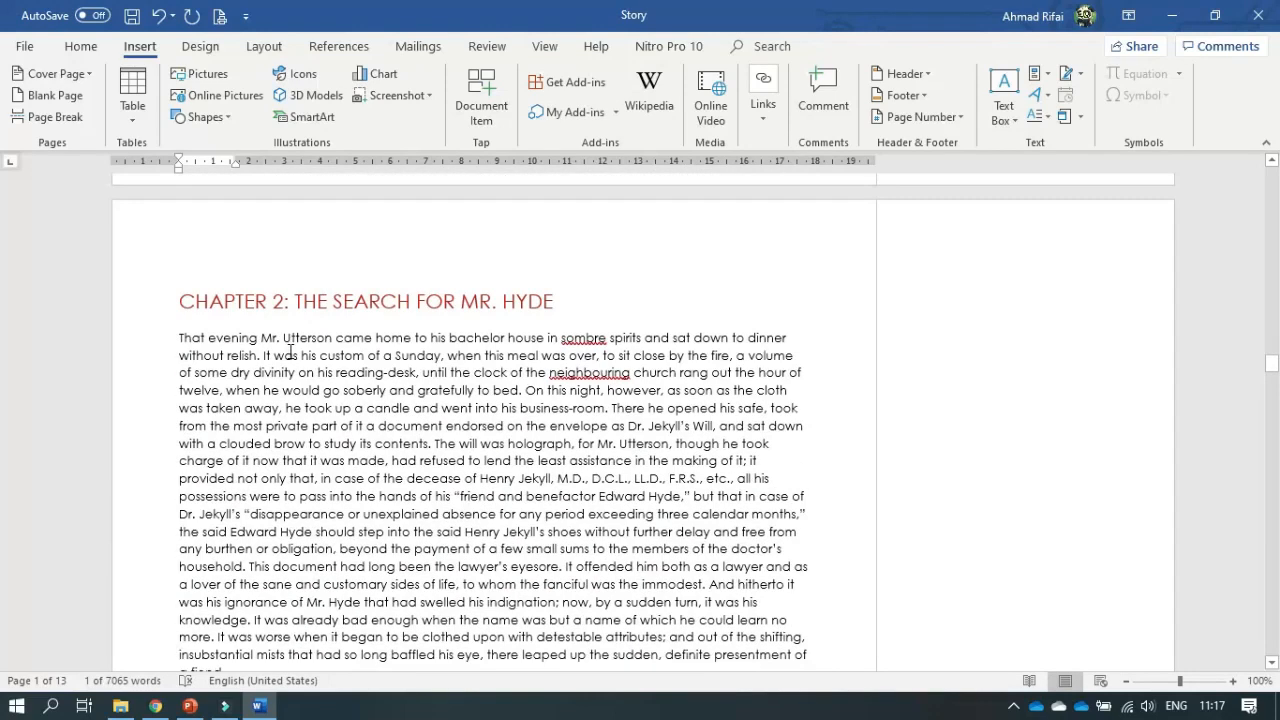
Apply a Dropped drop cap to the opening paragraph of Chapter 2, The Search for Mr. Hyde
left_click(180, 339)
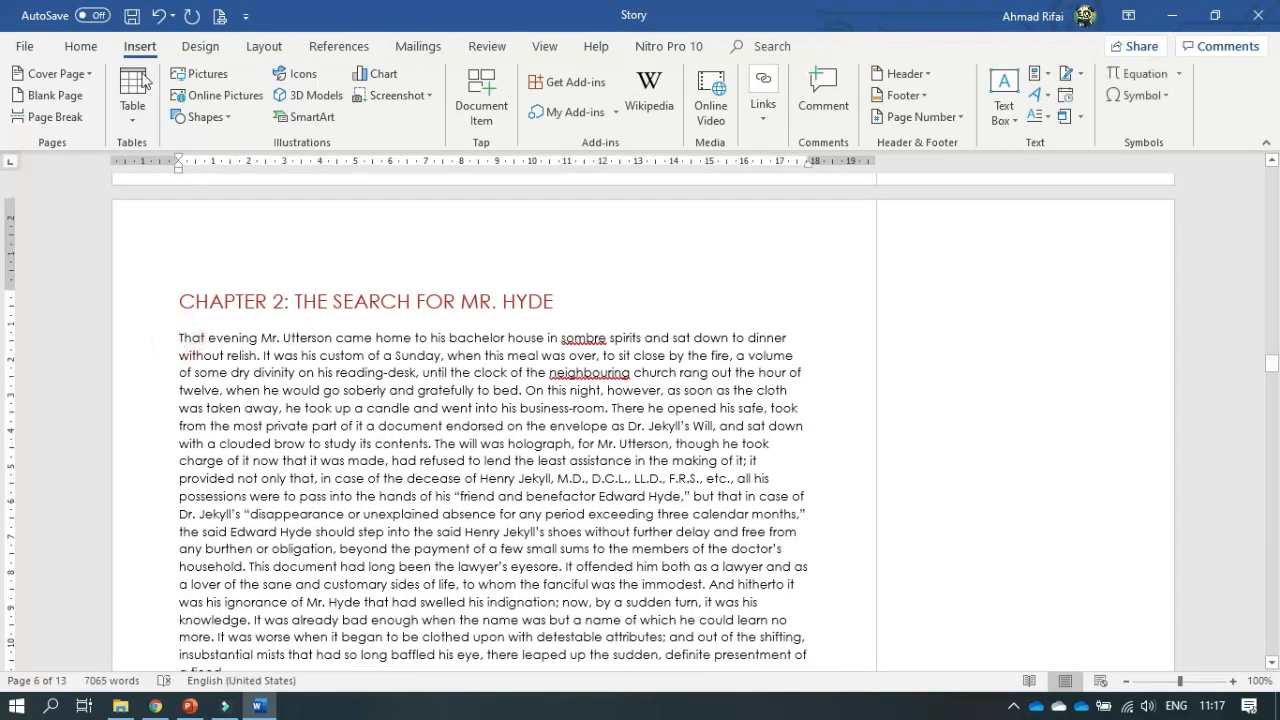
left_click(1046, 118)
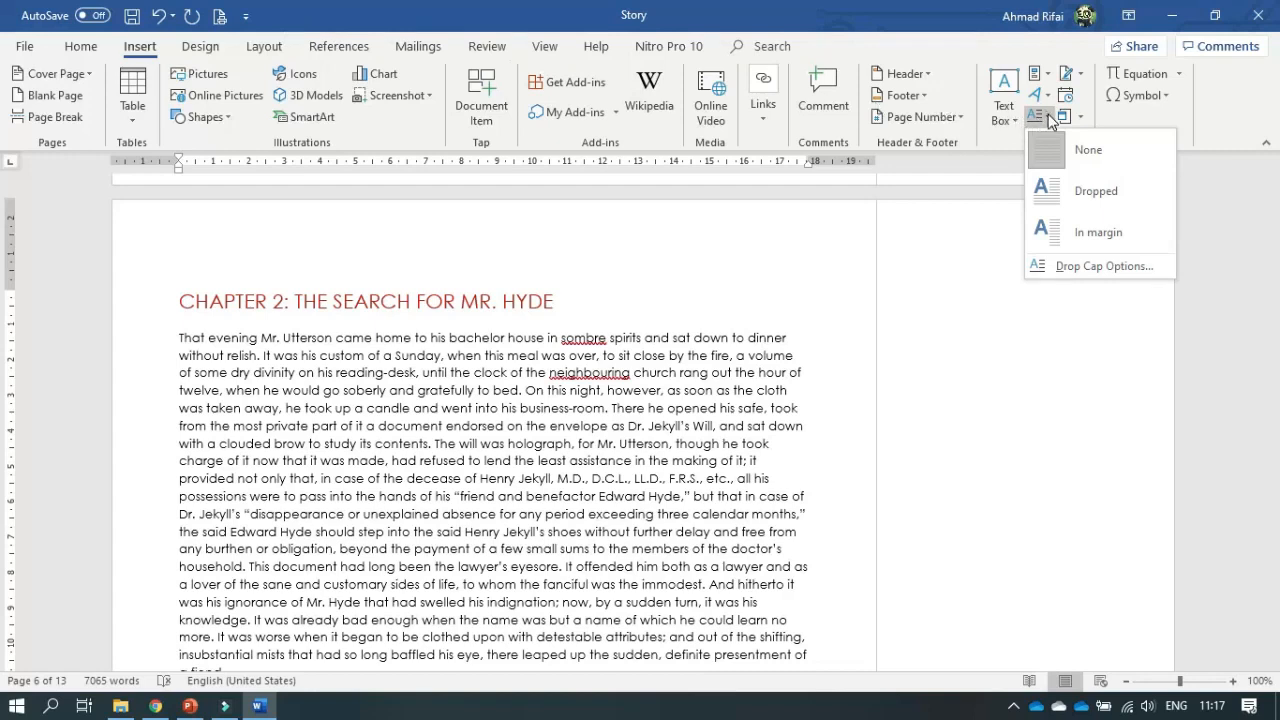
left_click(1097, 191)
Apply a Dropped drop cap to the opening paragraph of Chapter 3, Dr. Jekyll Was Quite at Ease
scroll(551, 329, "down", 6)
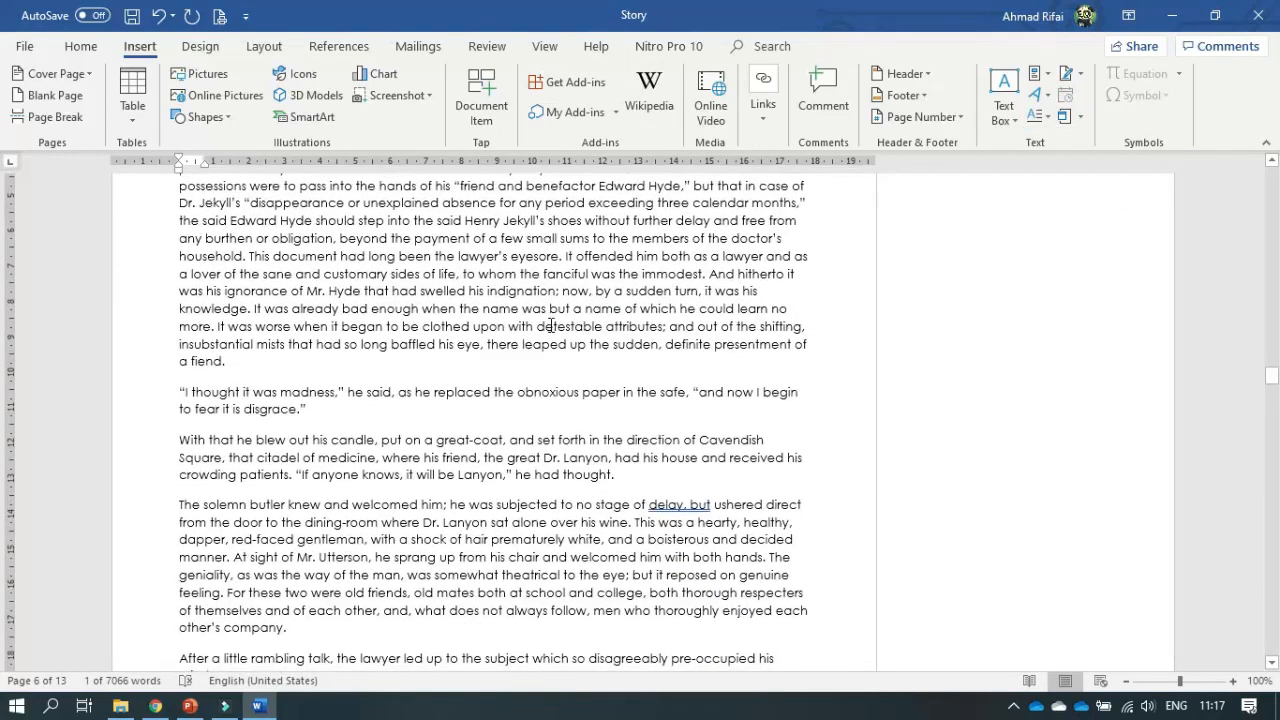
scroll(551, 326, "down", 20)
scroll(550, 325, "down", 20)
scroll(551, 325, "down", 20)
scroll(551, 325, "down", 20)
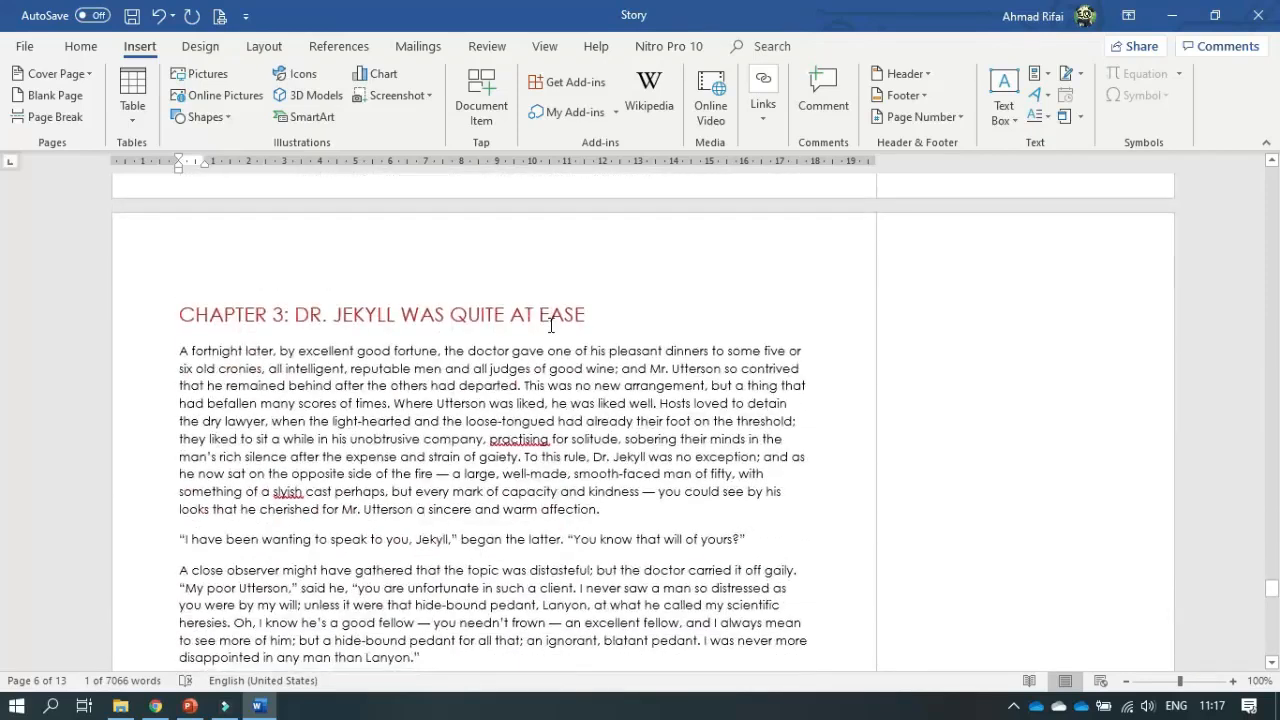
left_click(178, 352)
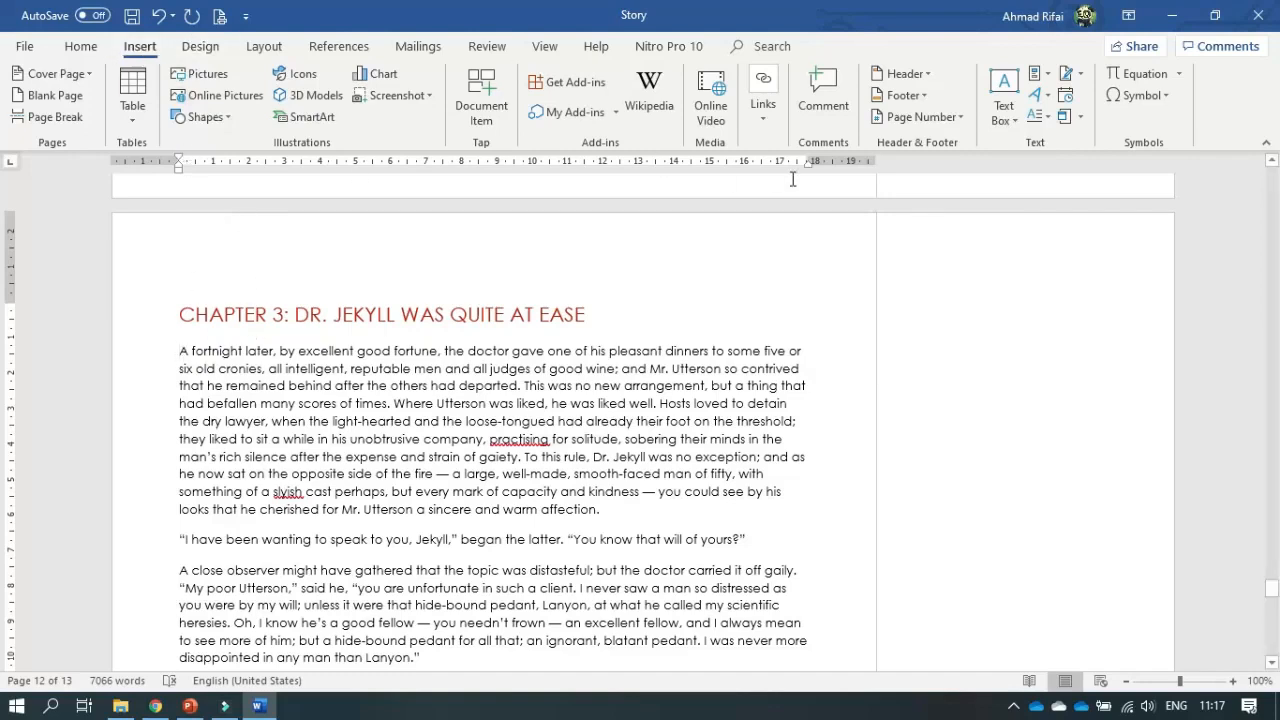
left_click(1044, 118)
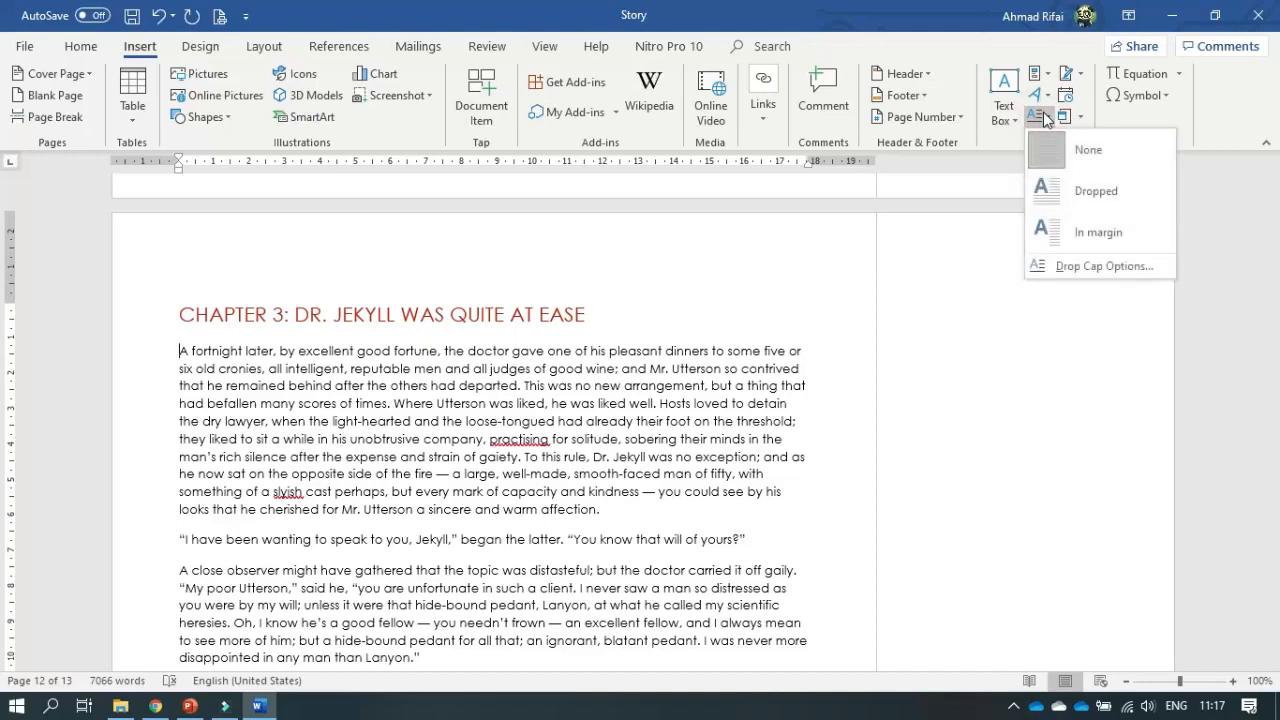
left_click(1112, 191)
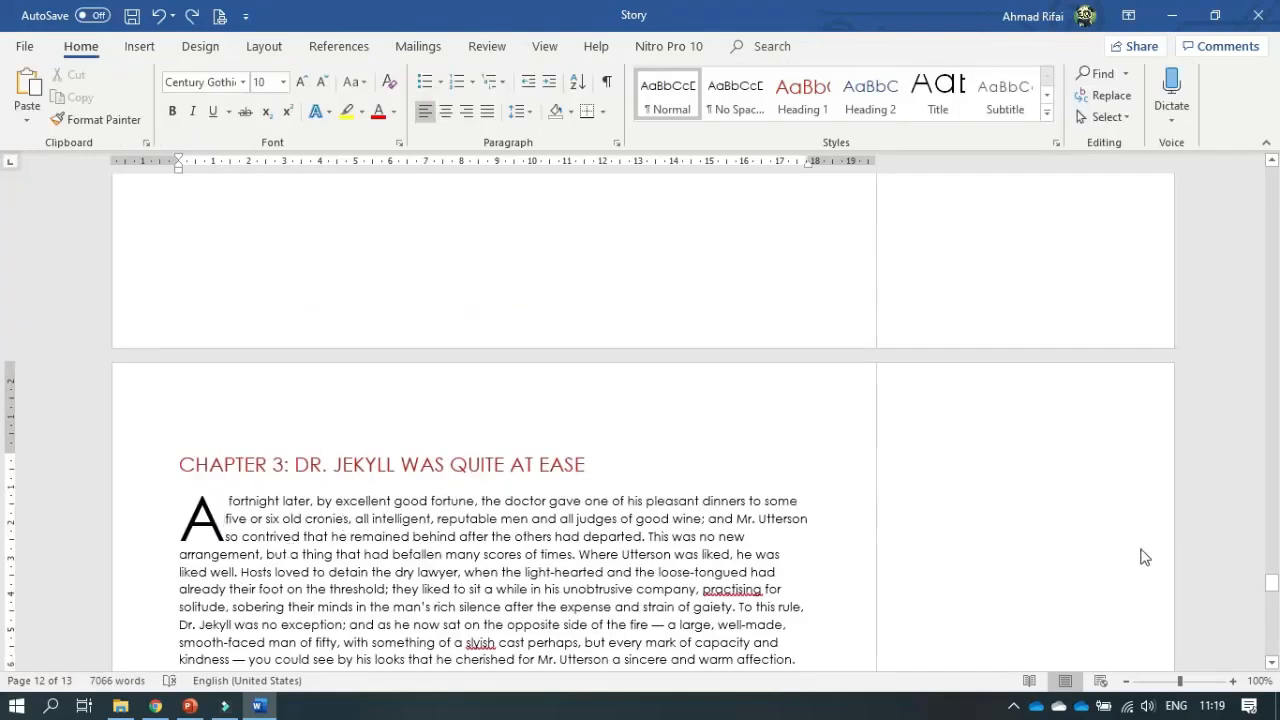
Place the cursor in the opening paragraph of Chapter 1, and check the Header and Footer requirements in the PDF module in Chrome
left_click_drag(1273, 589, 1273, 93)
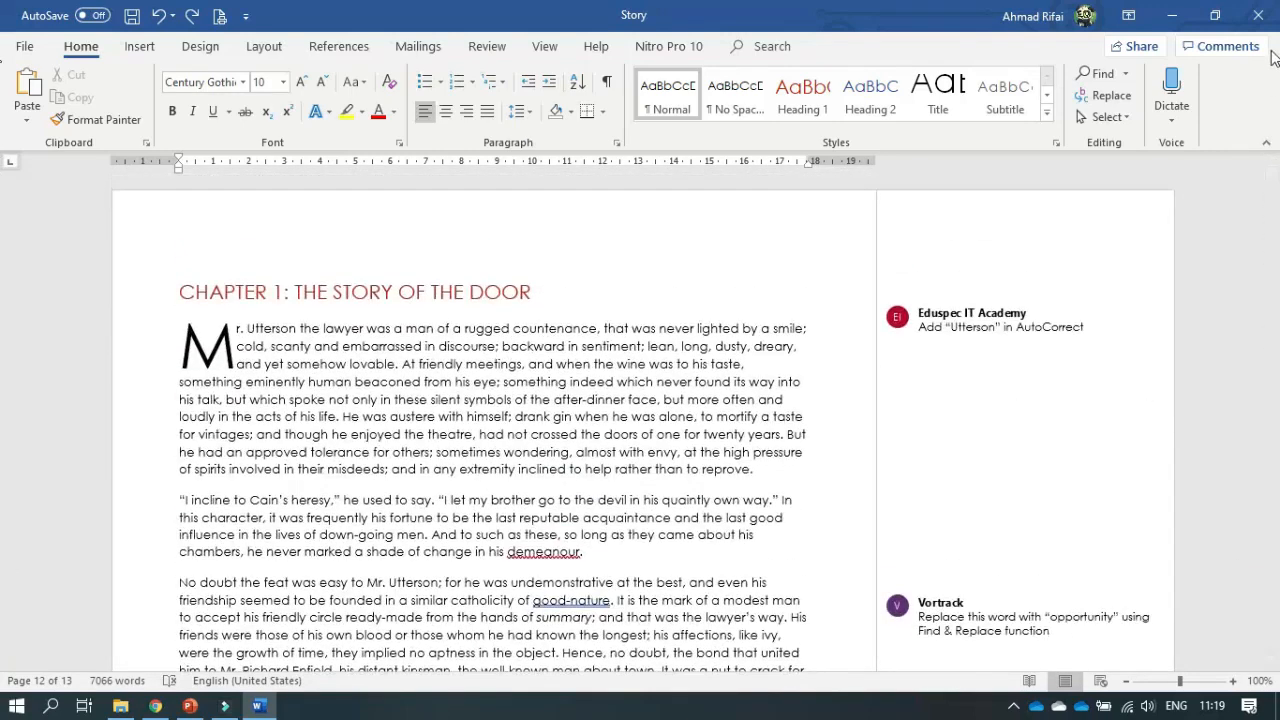
left_click(257, 346)
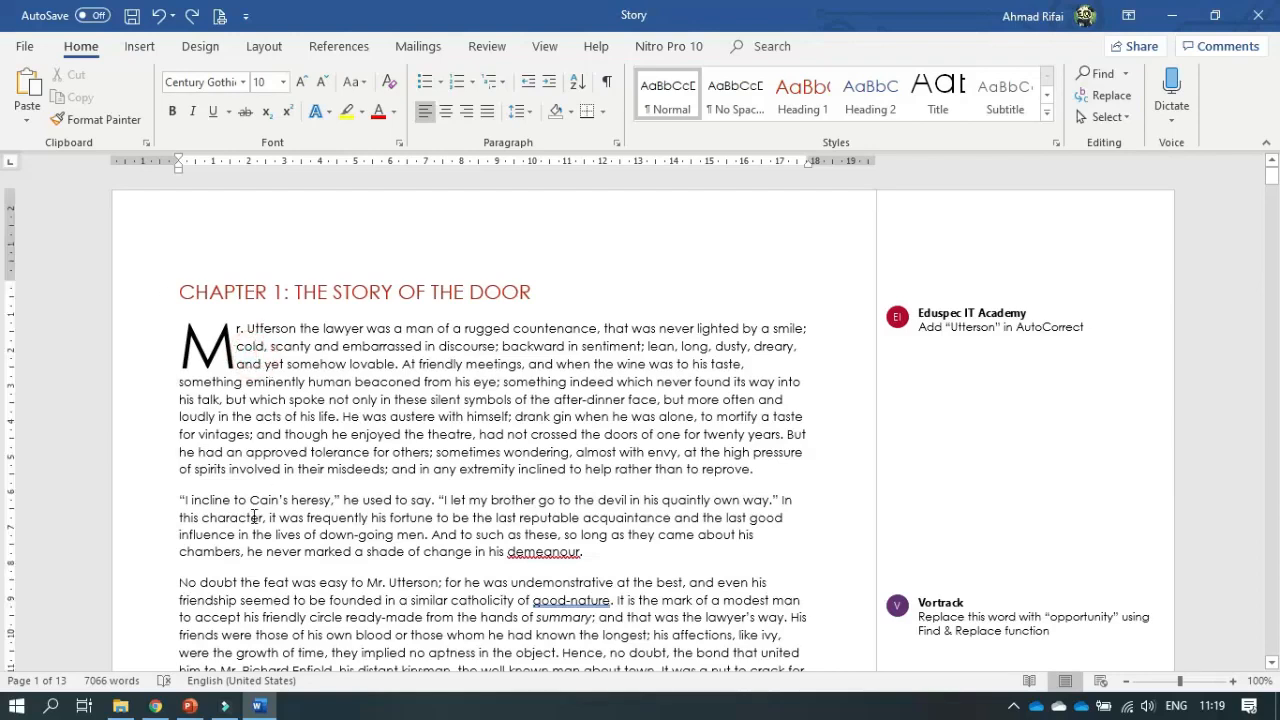
left_click(156, 706)
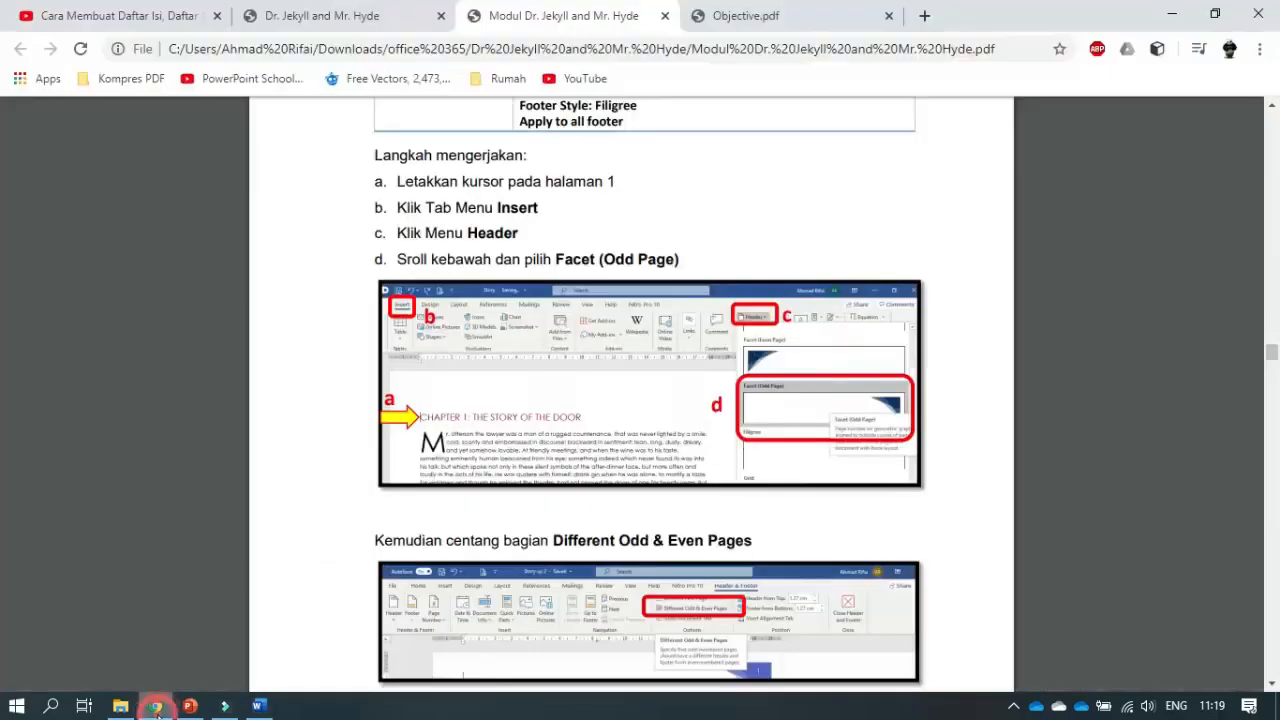
scroll(394, 229, "up", 3)
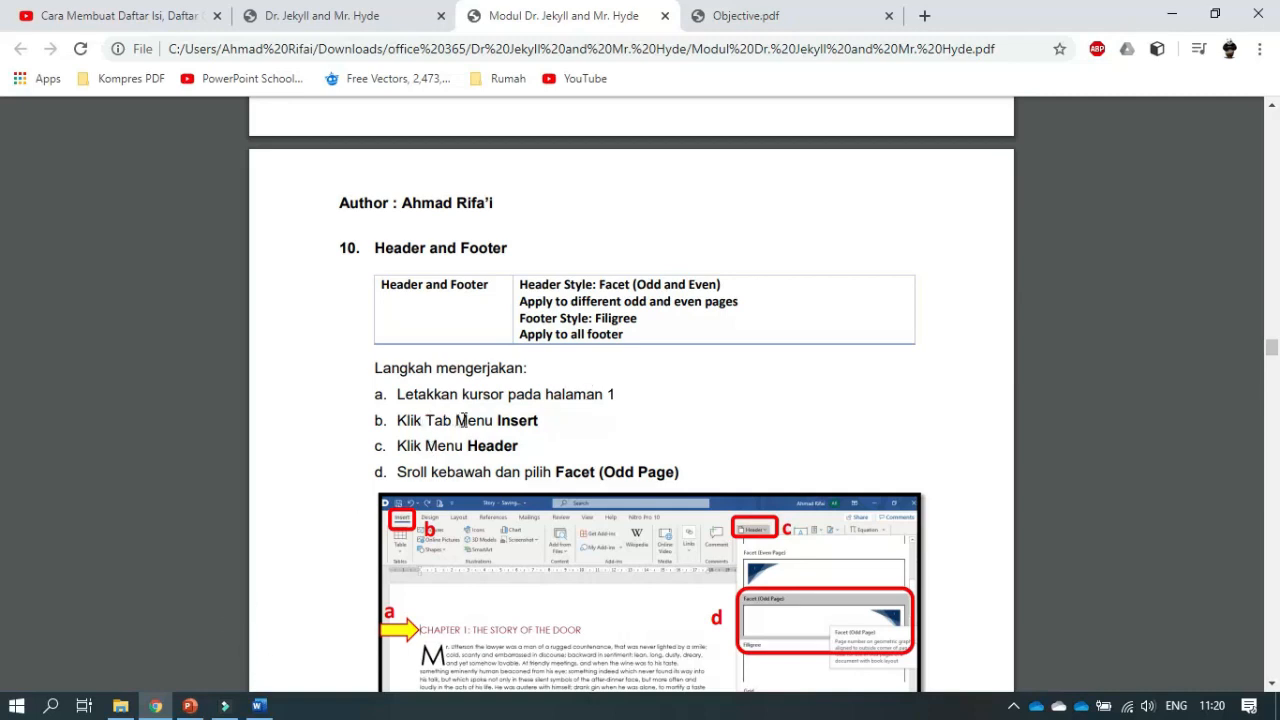
Switch back to Word and insert the built-in Facet (Odd Page) header on page 1
left_click(259, 706)
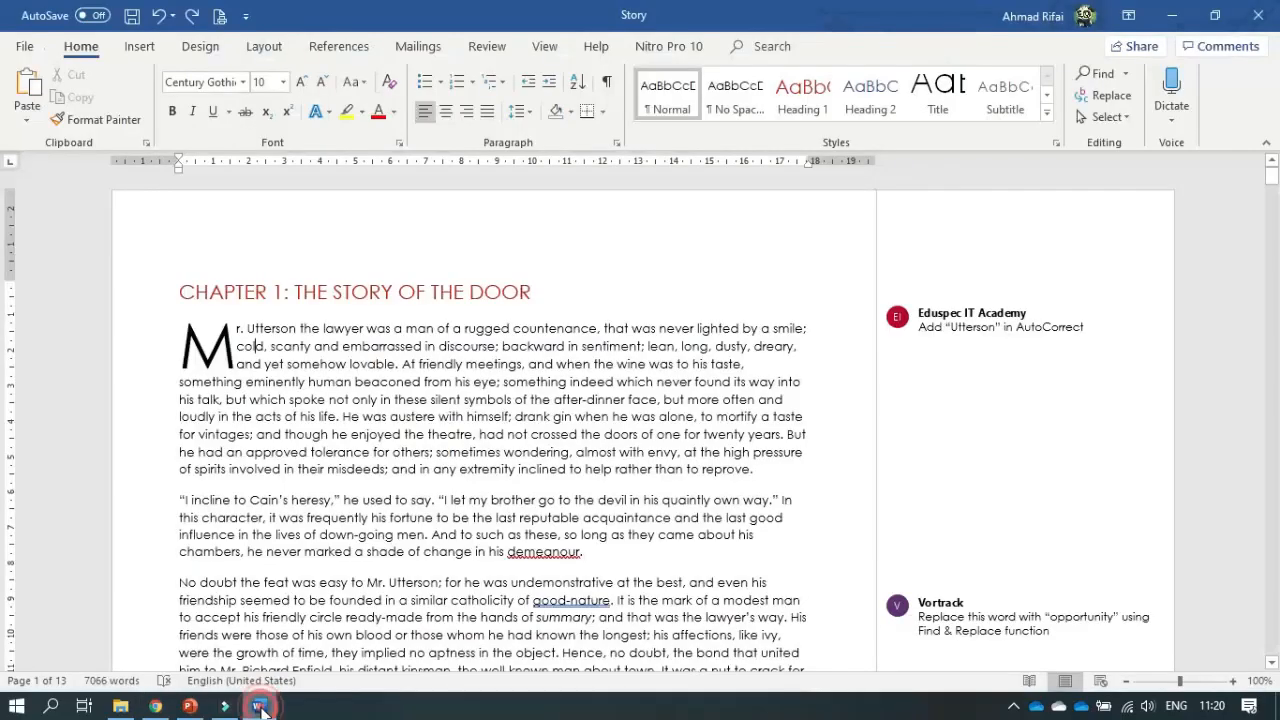
left_click(141, 47)
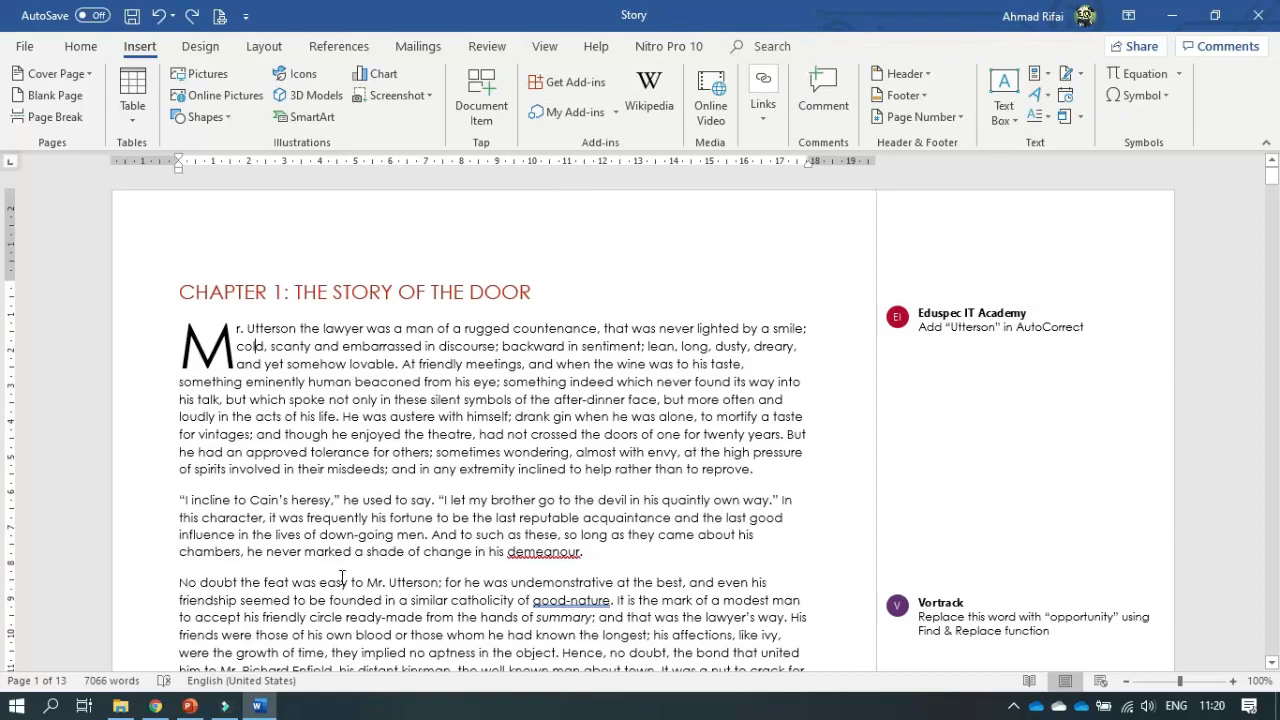
left_click(912, 76)
scroll(1013, 252, "down", 3)
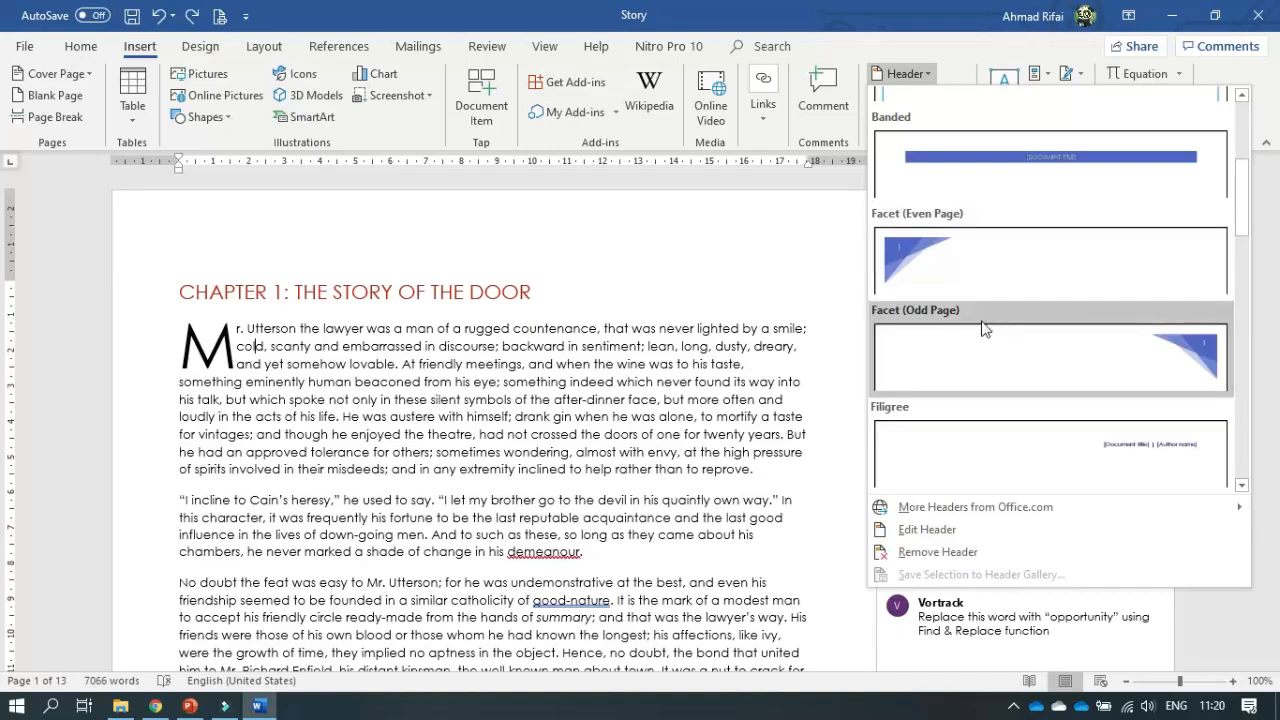
left_click(983, 329)
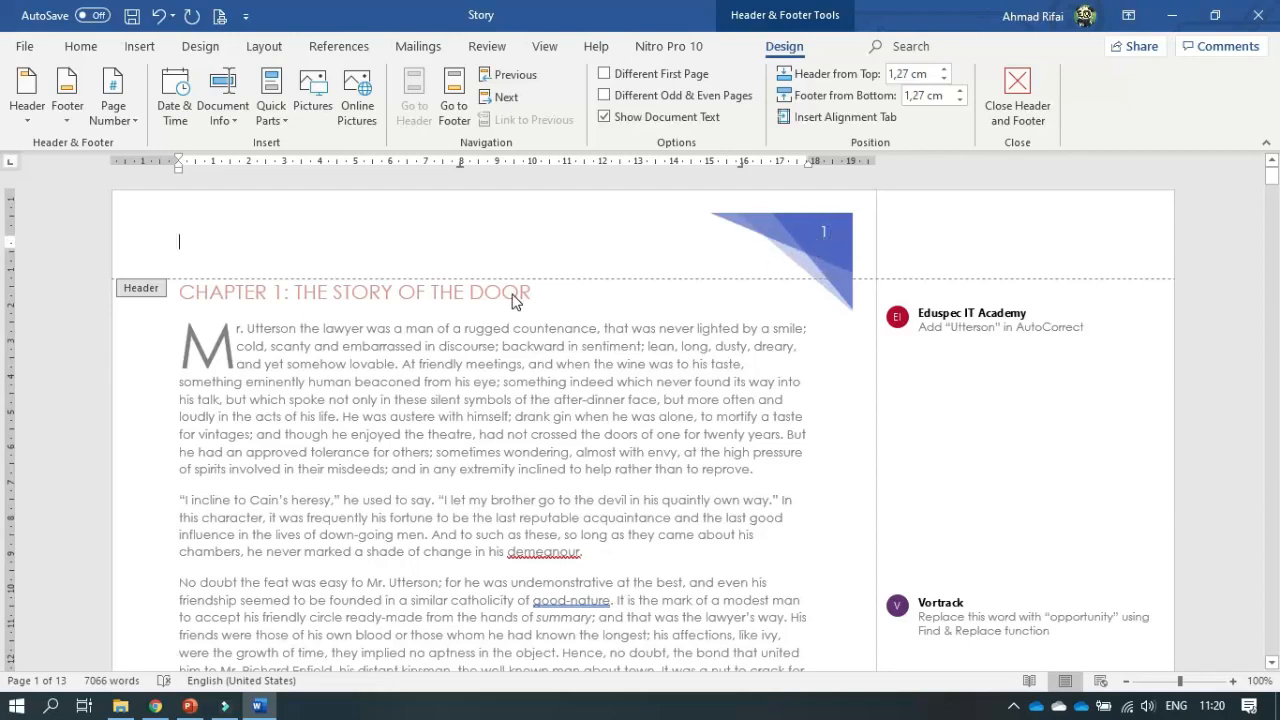
Check the following header instruction in the Chrome PDF module, and enable Different Odd & Even Pages for the Word document's headers
left_click(152, 706)
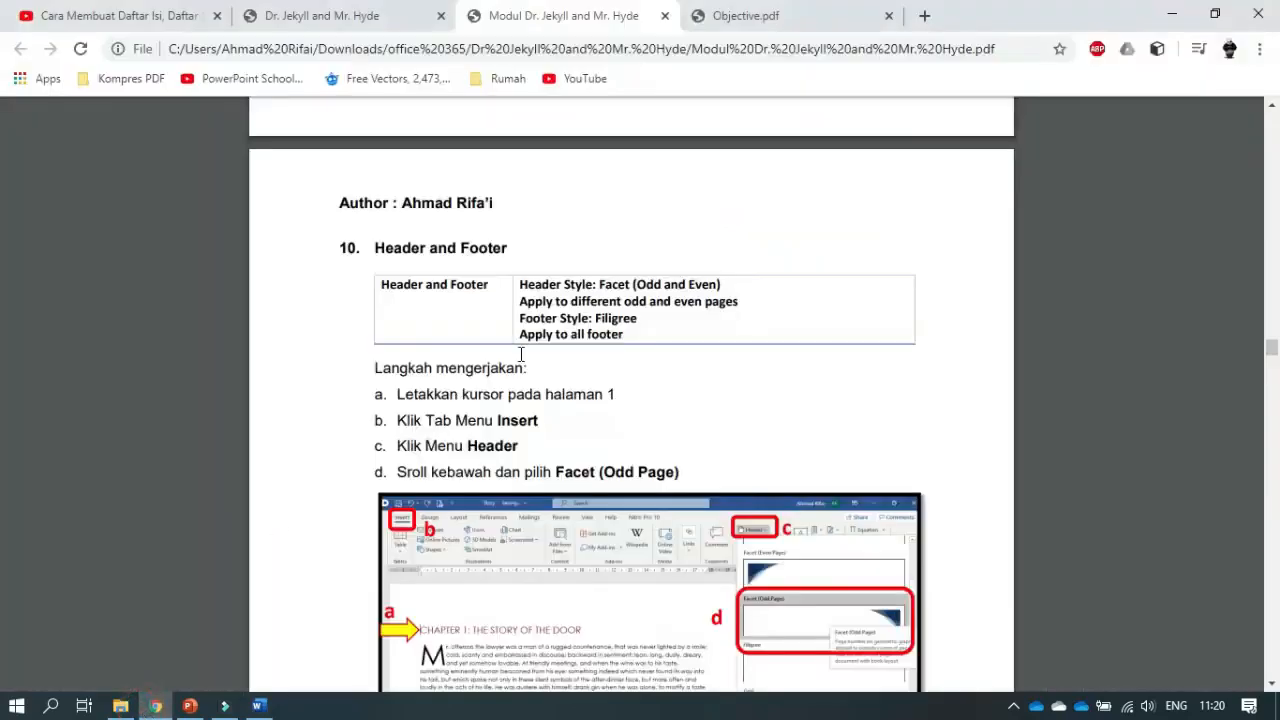
scroll(520, 354, "down", 3)
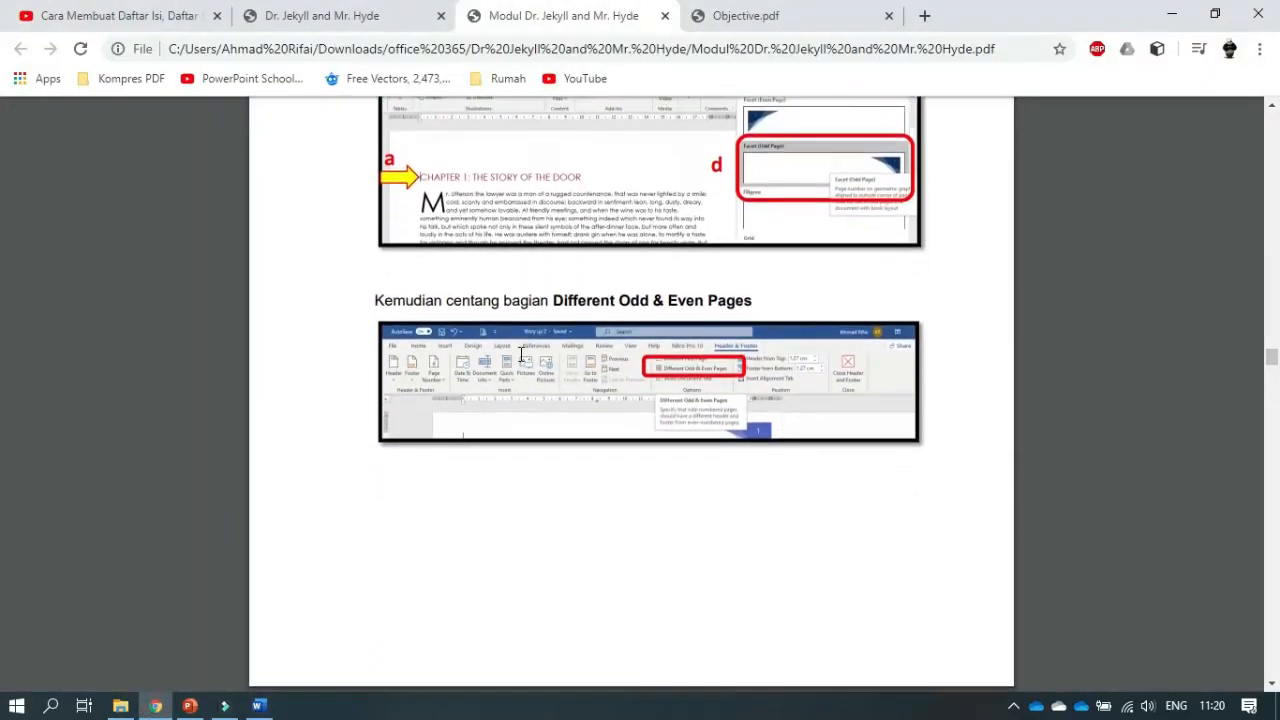
scroll(520, 354, "down", 1)
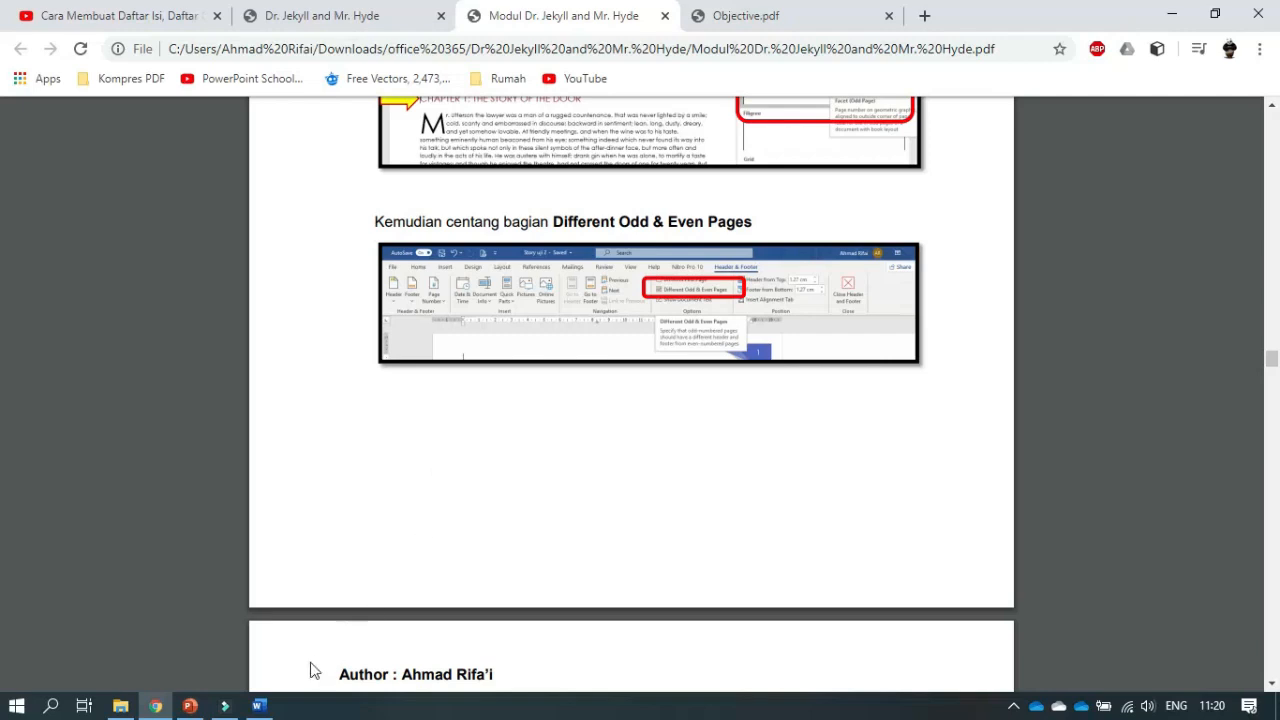
left_click(258, 706)
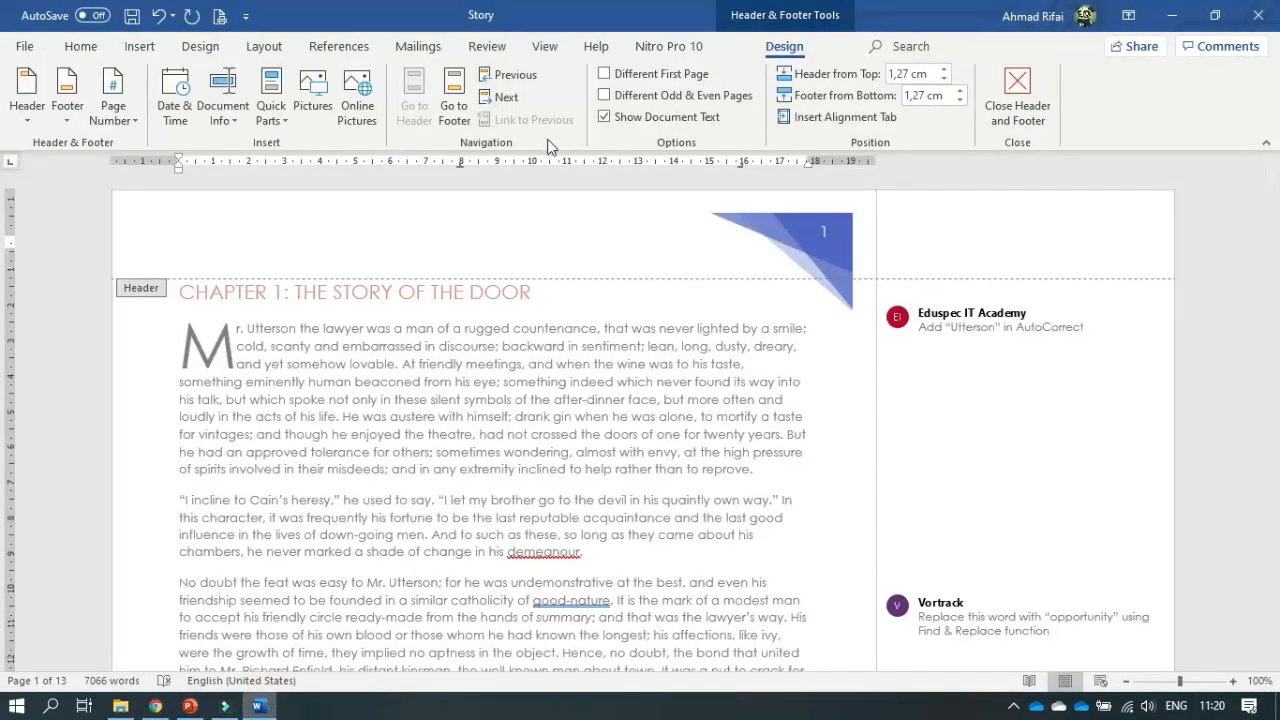
left_click(604, 96)
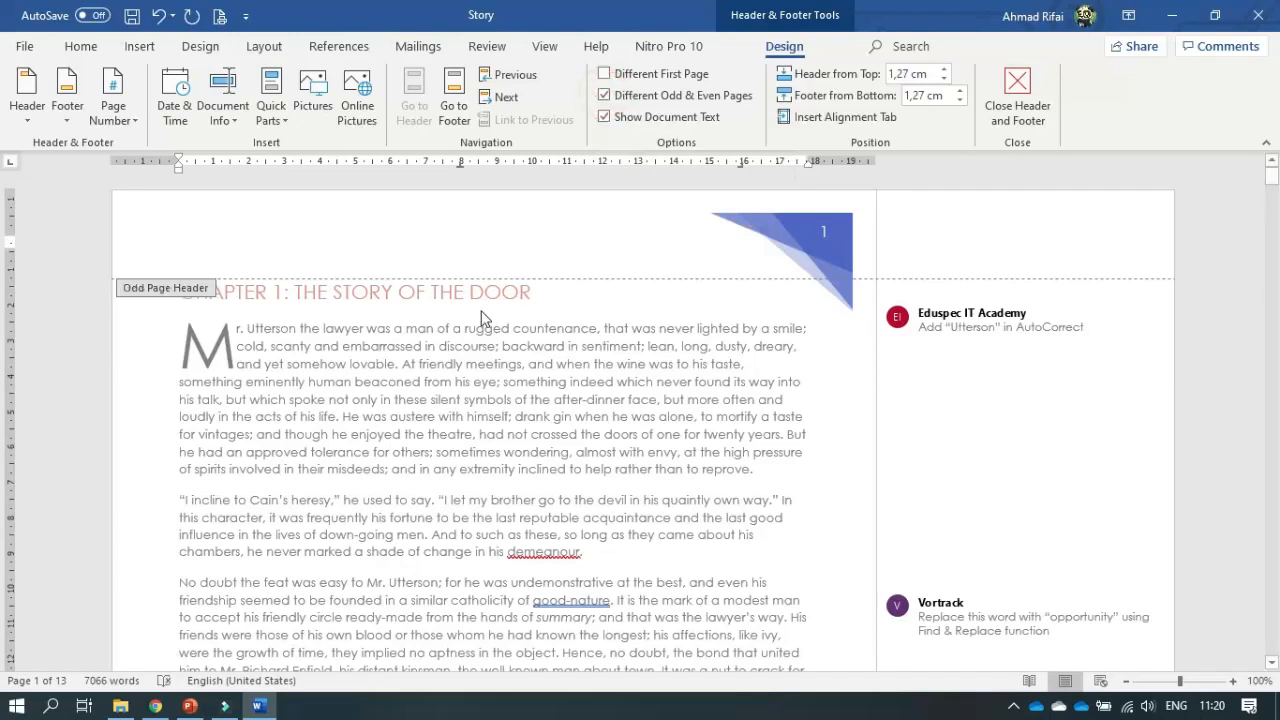
Read the page 2 header instruction in the Chrome PDF module, and place the cursor in page 2's even page header in Word
left_click(155, 706)
scroll(449, 432, "down", 5)
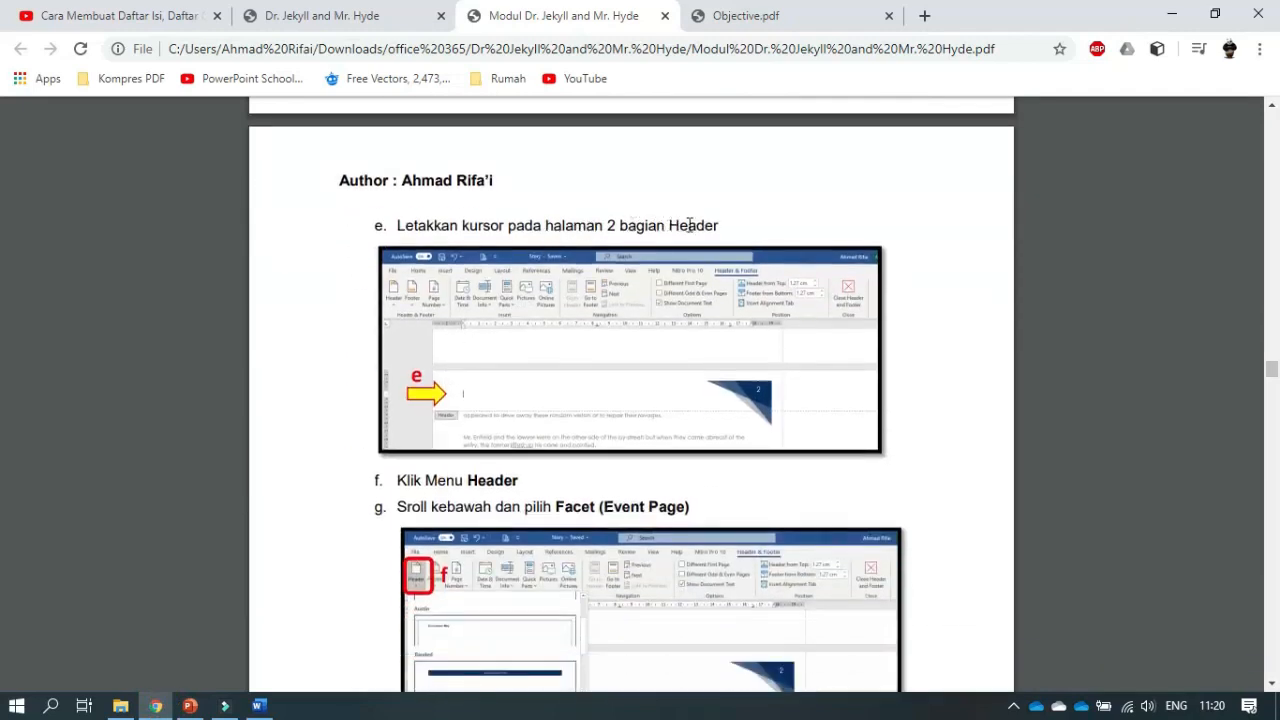
left_click(259, 706)
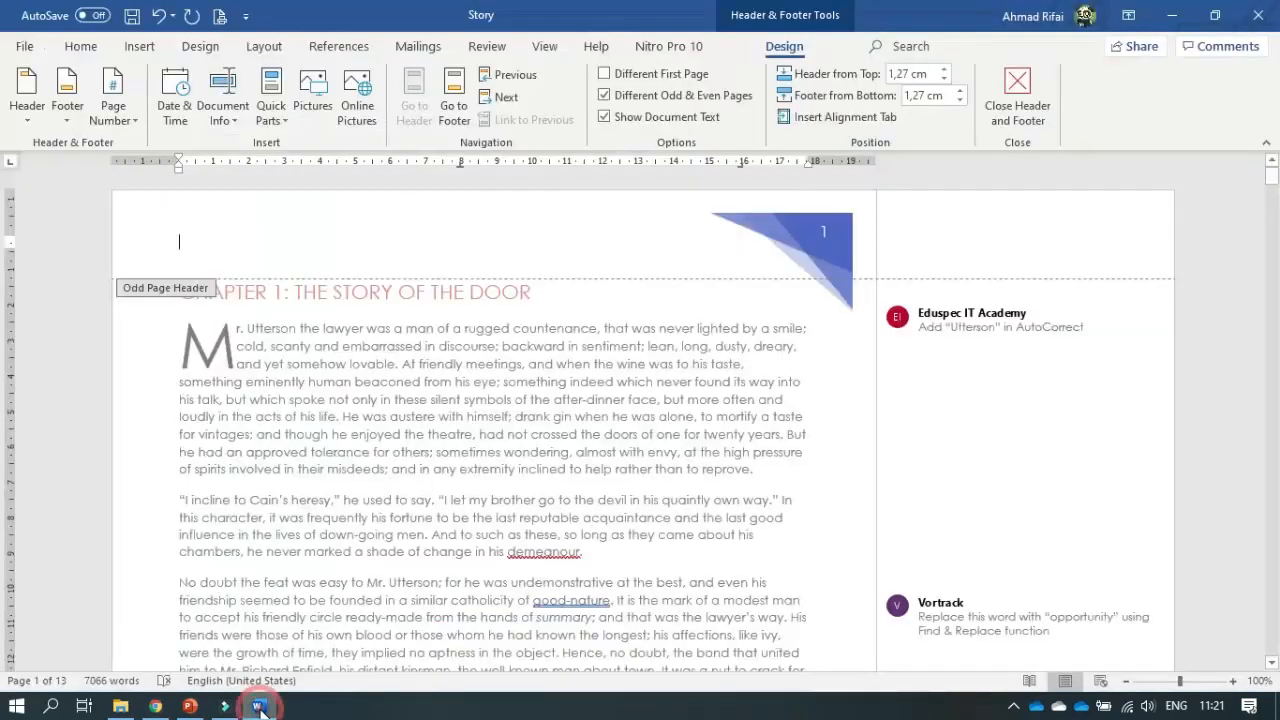
scroll(365, 335, "down", 3)
scroll(365, 335, "down", 15)
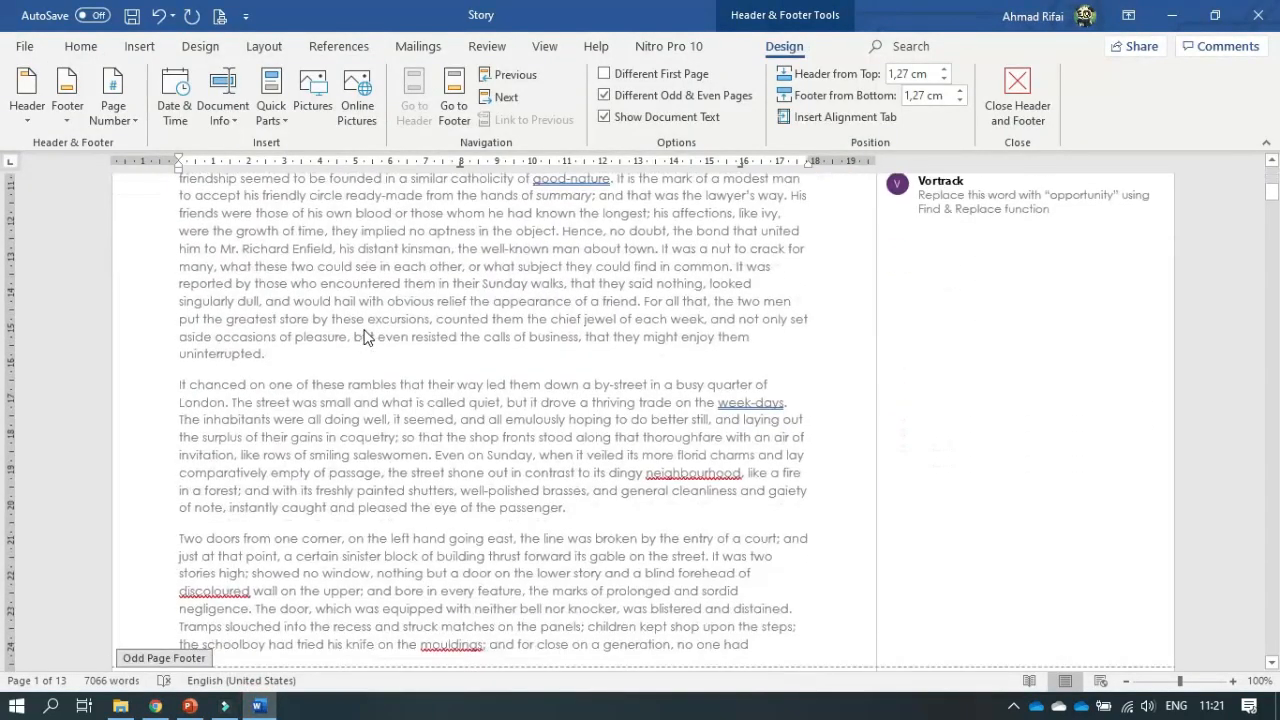
scroll(365, 330, "down", 2)
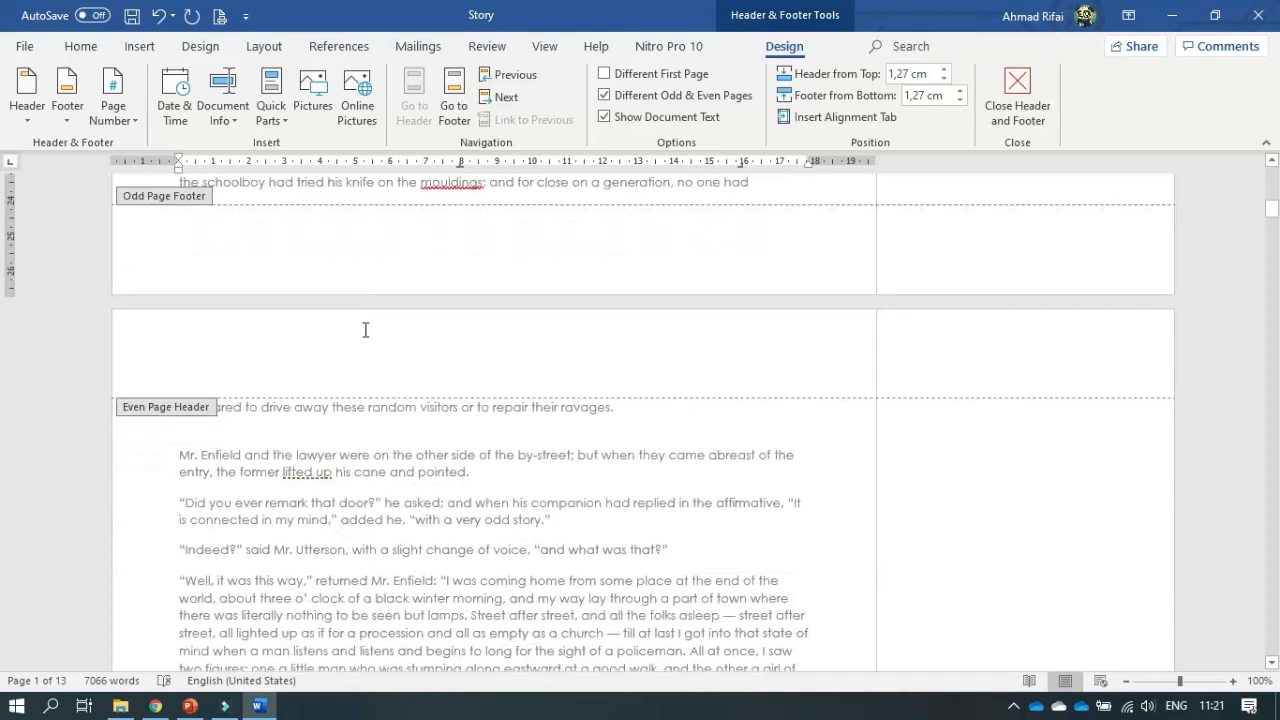
left_click(241, 372)
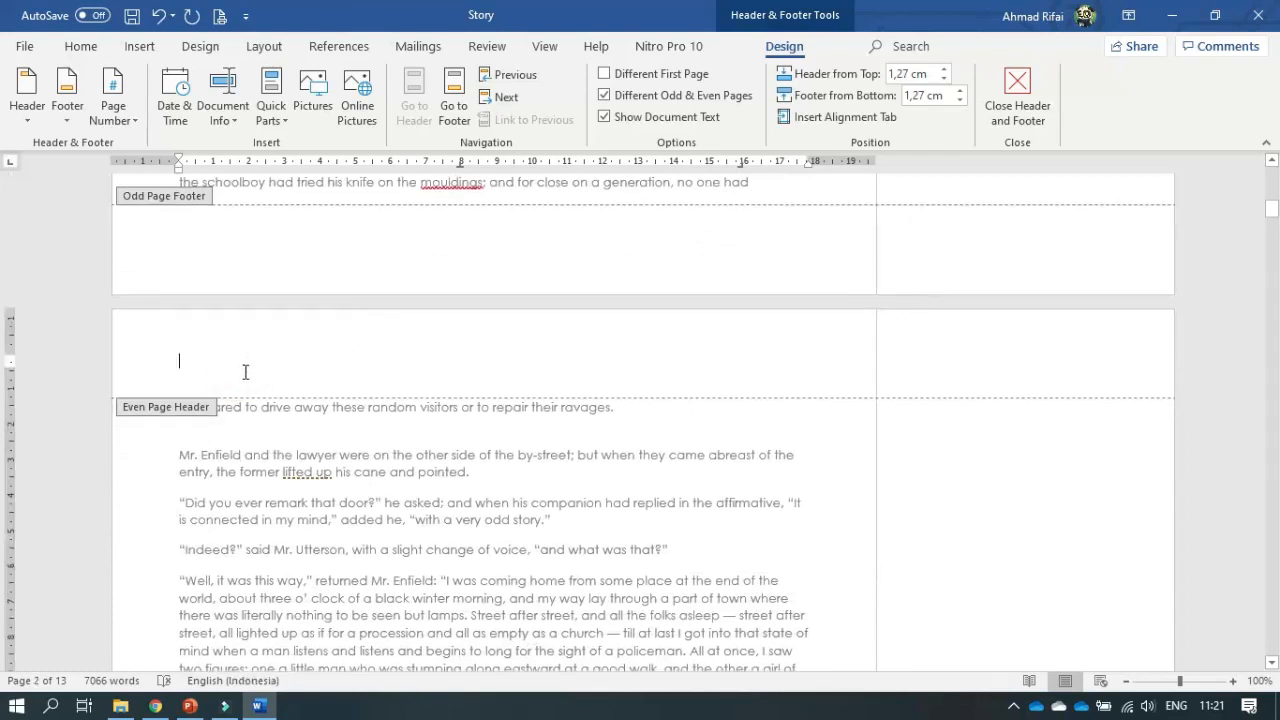
Check the even-page header style in the Chrome PDF module, and insert the Facet (Even Page) header on page 2 in Word
left_click(155, 706)
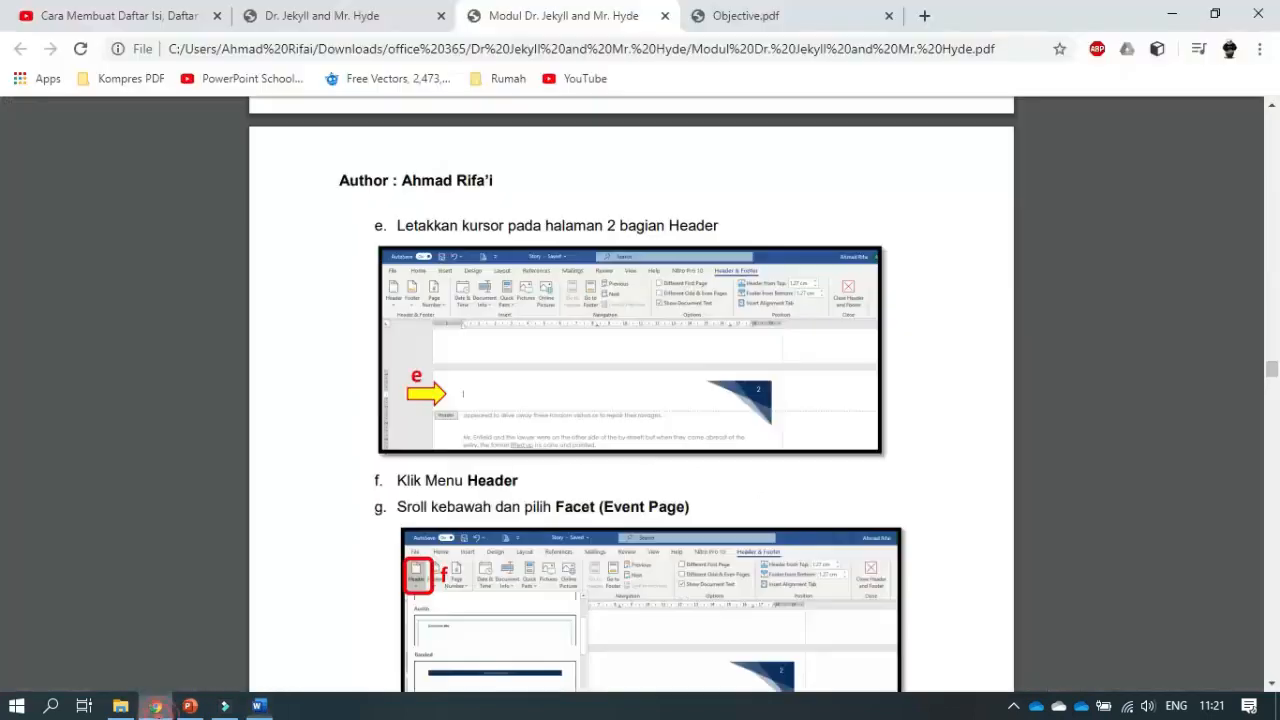
scroll(563, 438, "down", 3)
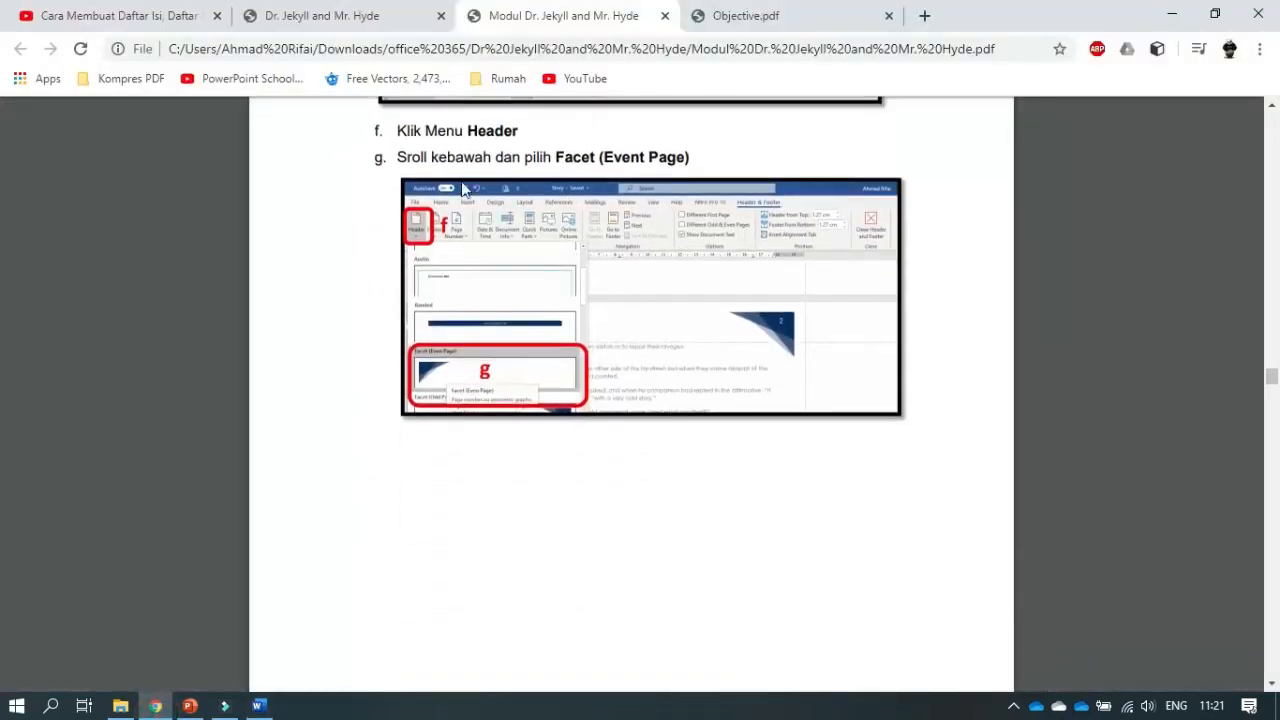
scroll(517, 215, "up", 1)
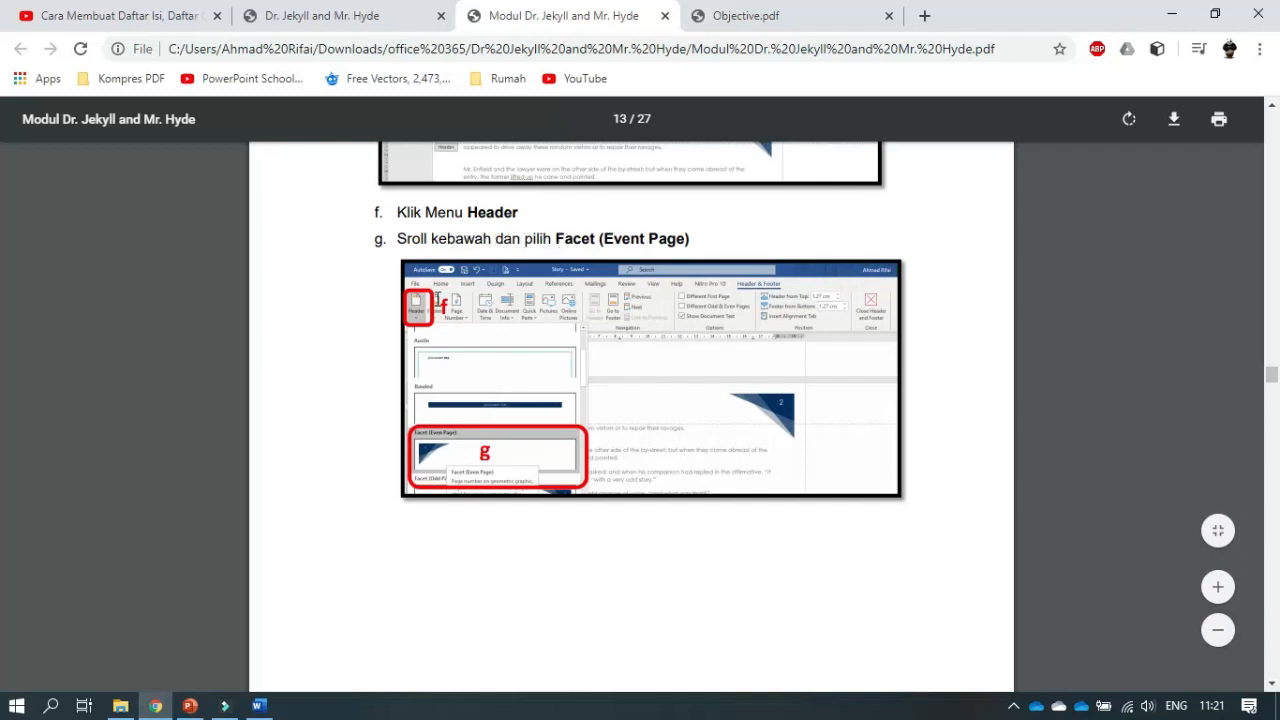
left_click(260, 707)
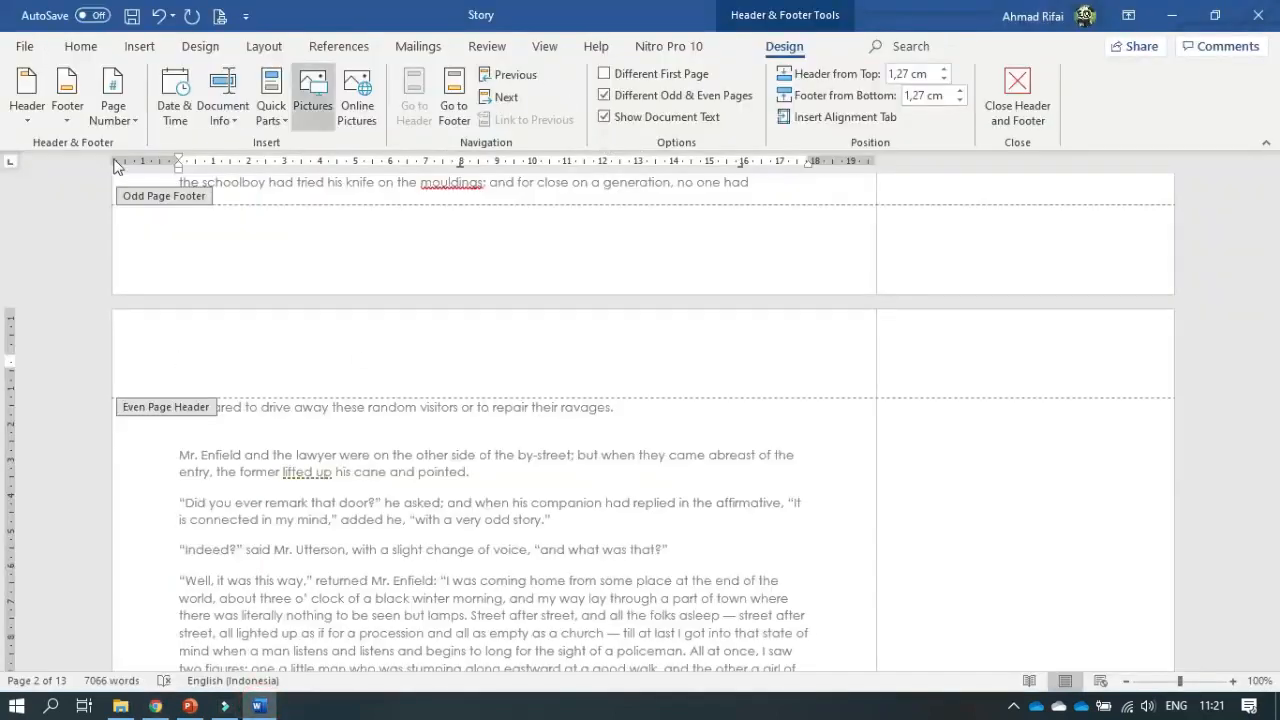
left_click(27, 112)
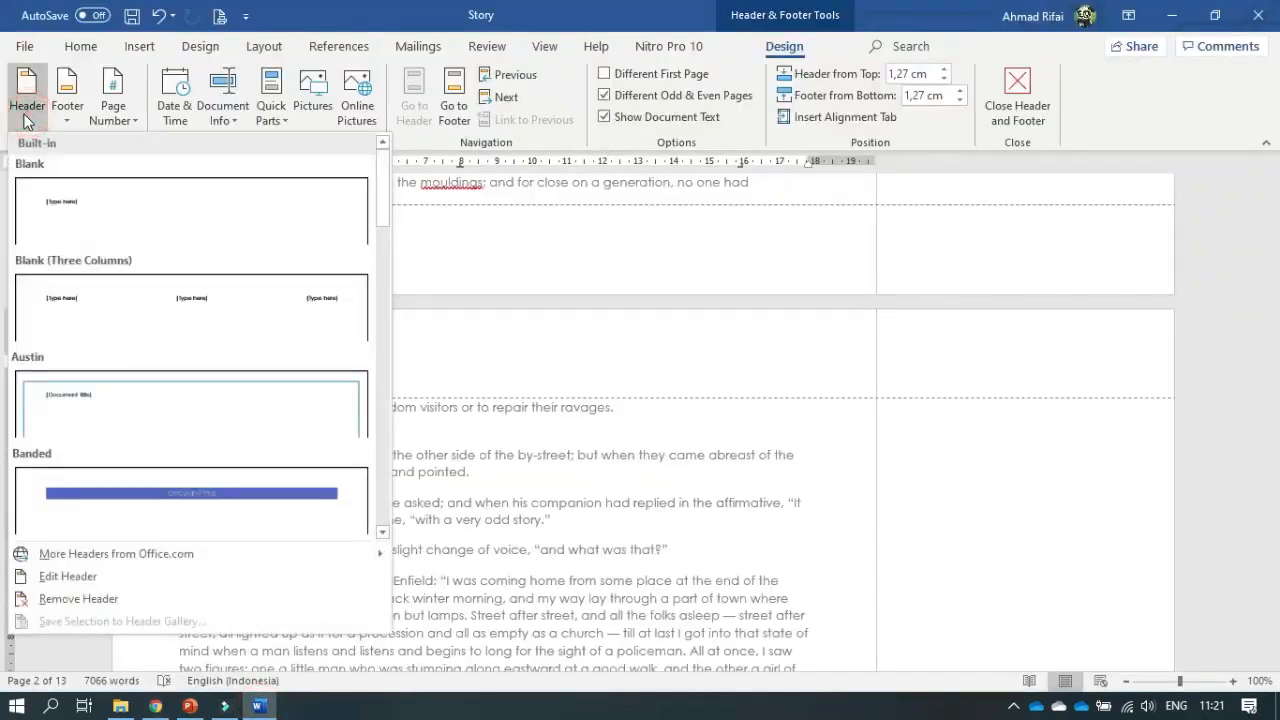
scroll(168, 380, "down", 5)
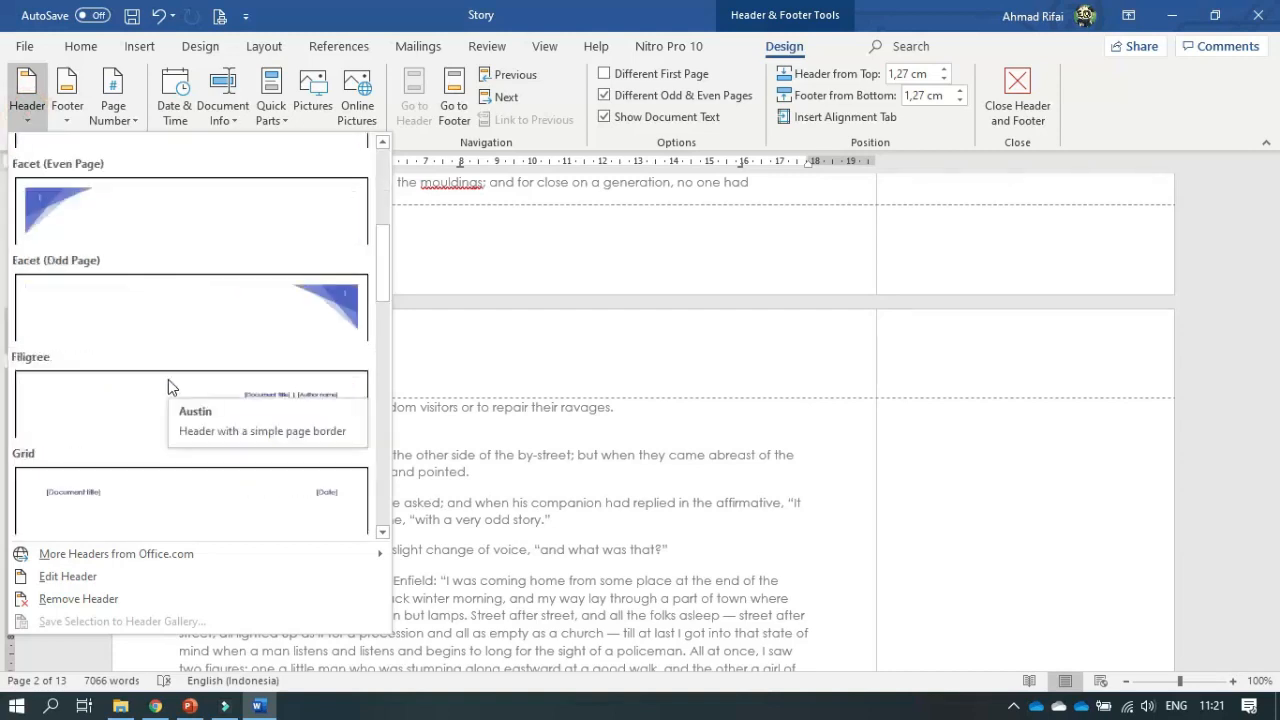
scroll(127, 197, "up", 3)
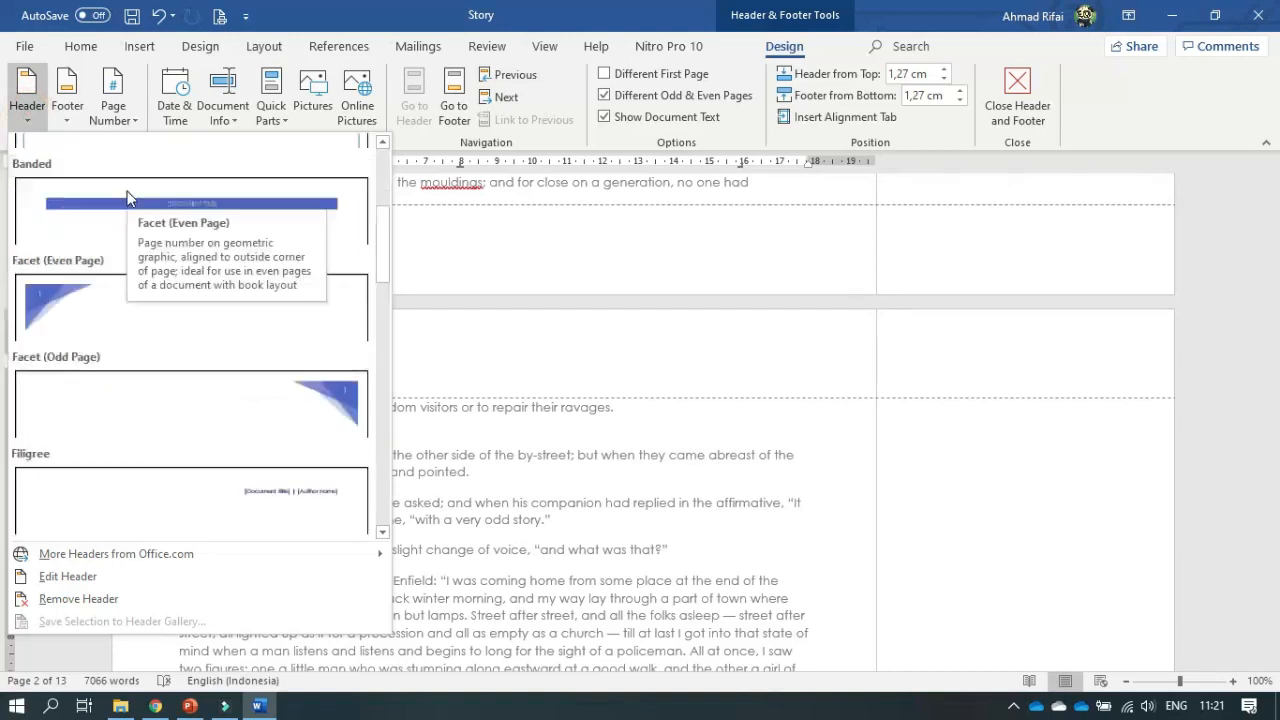
scroll(127, 197, "down", 1)
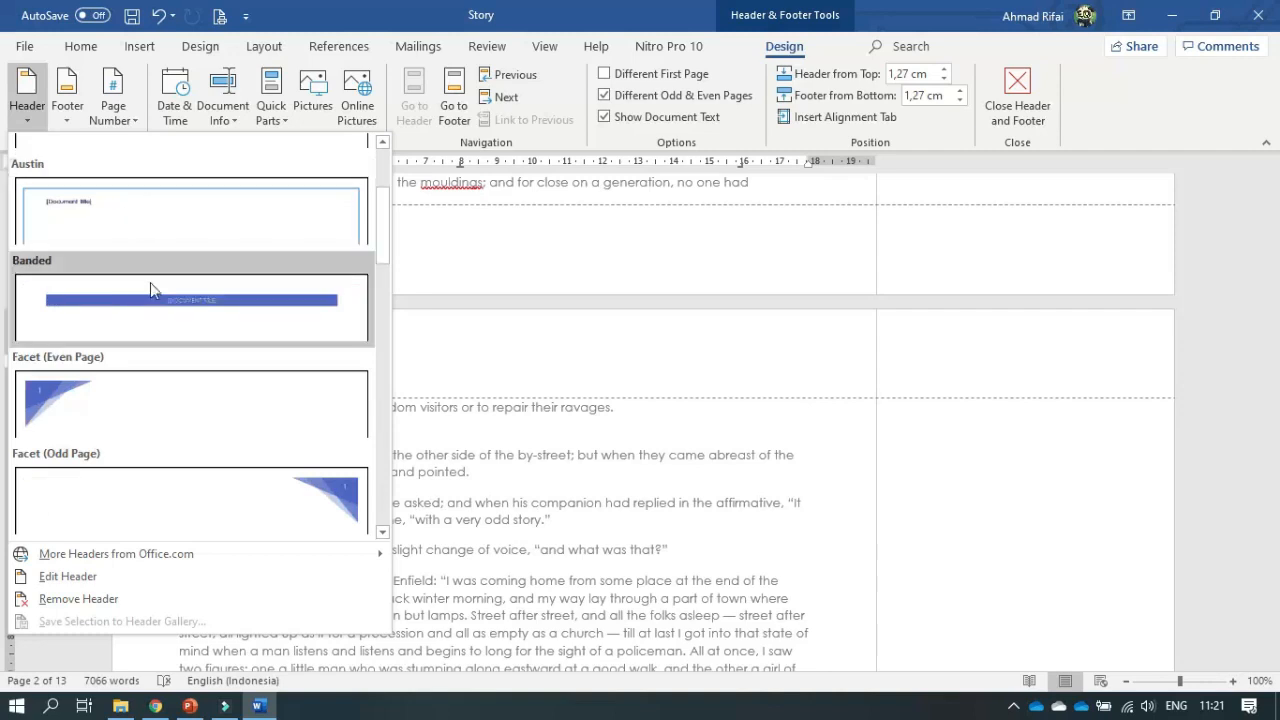
left_click(121, 387)
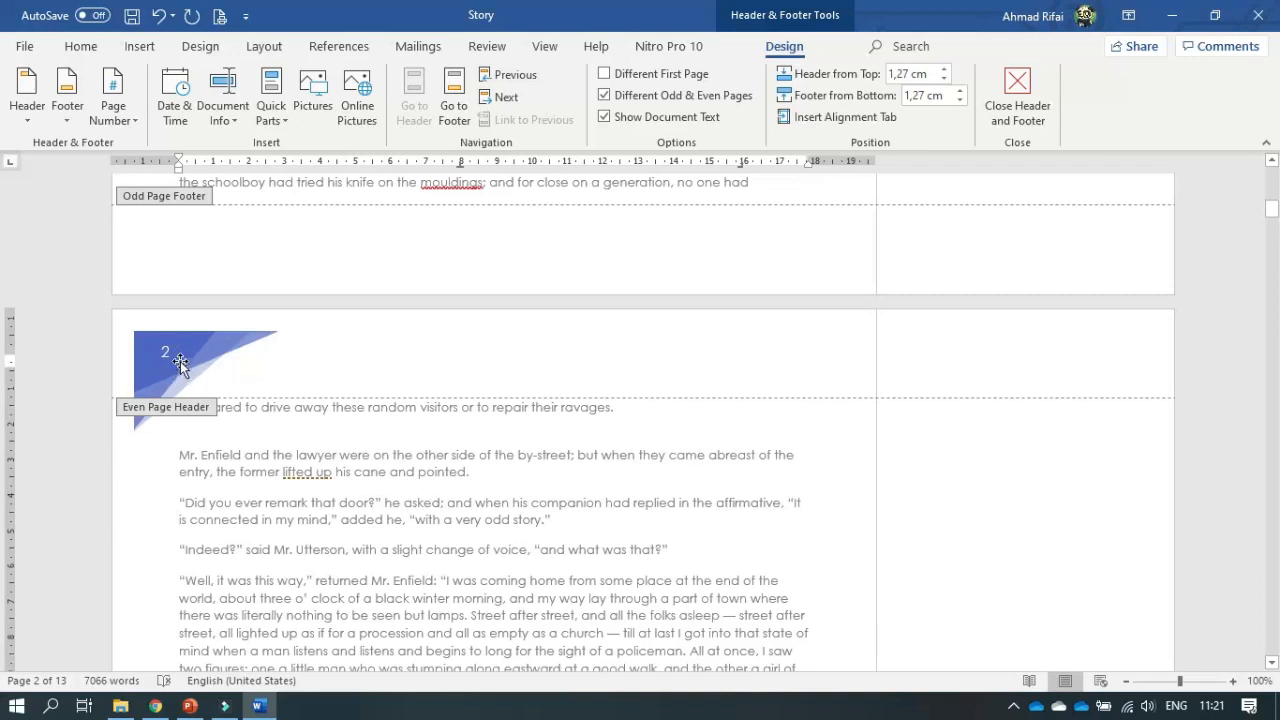
scroll(266, 357, "up", 1)
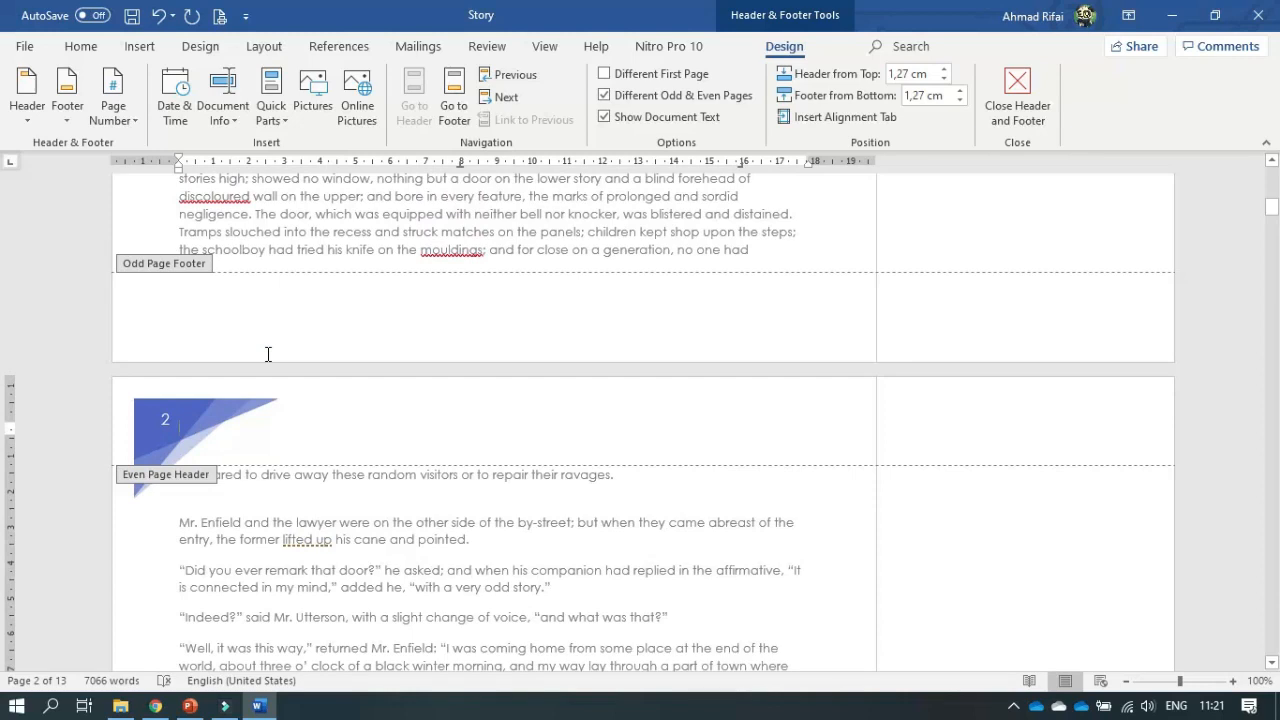
Review the page 2 header in Word, and read the page 1 footer instructions in the Chrome PDF module
scroll(268, 354, "up", 2)
scroll(268, 354, "down", 2)
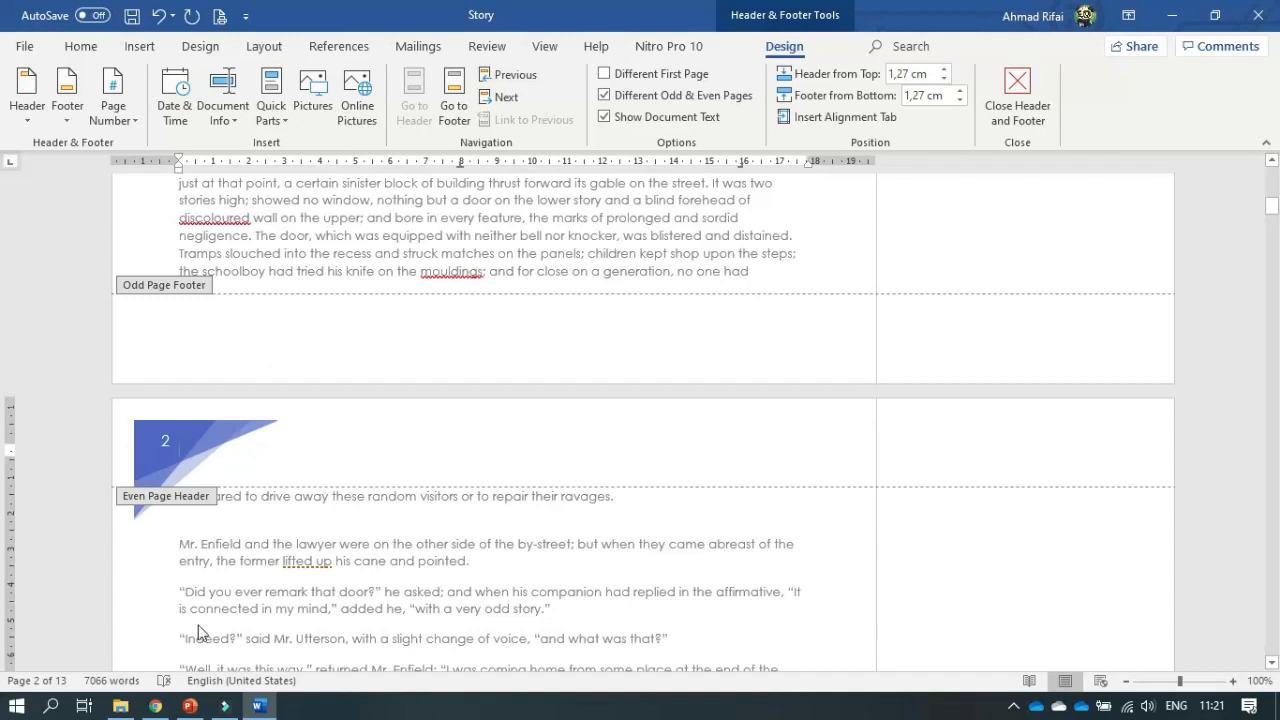
left_click(152, 707)
scroll(425, 410, "down", 5)
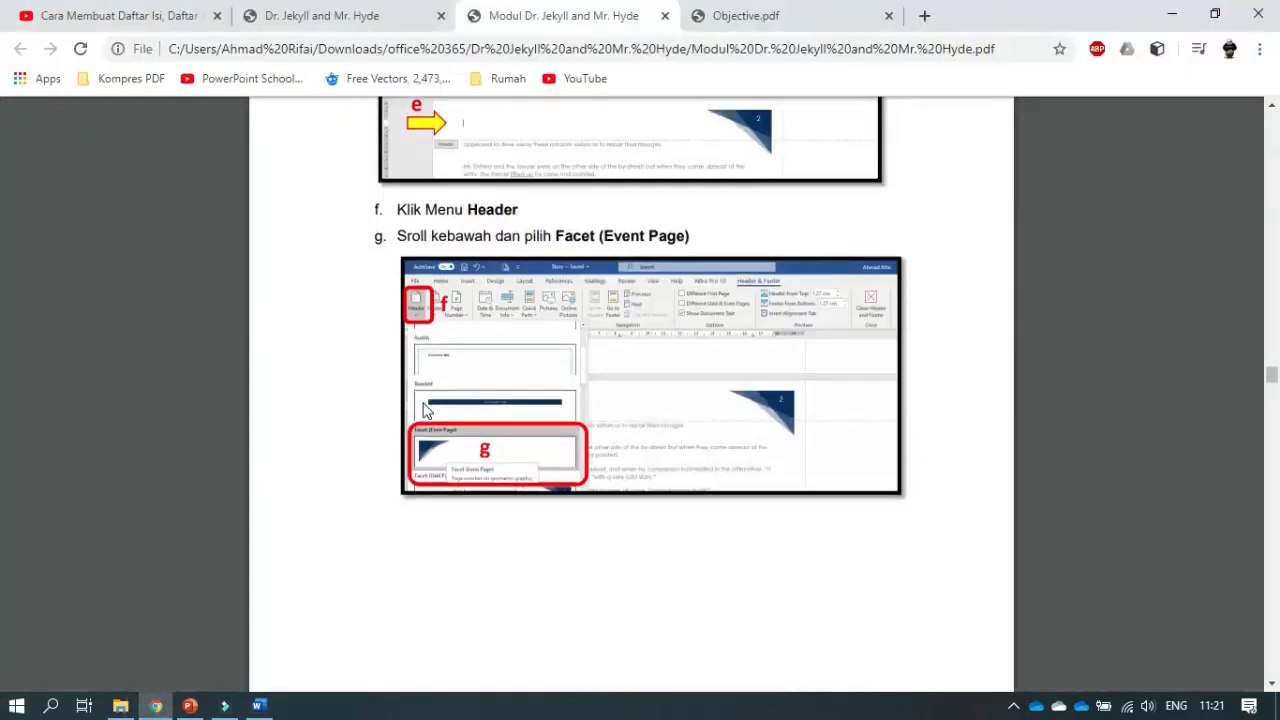
scroll(425, 410, "down", 3)
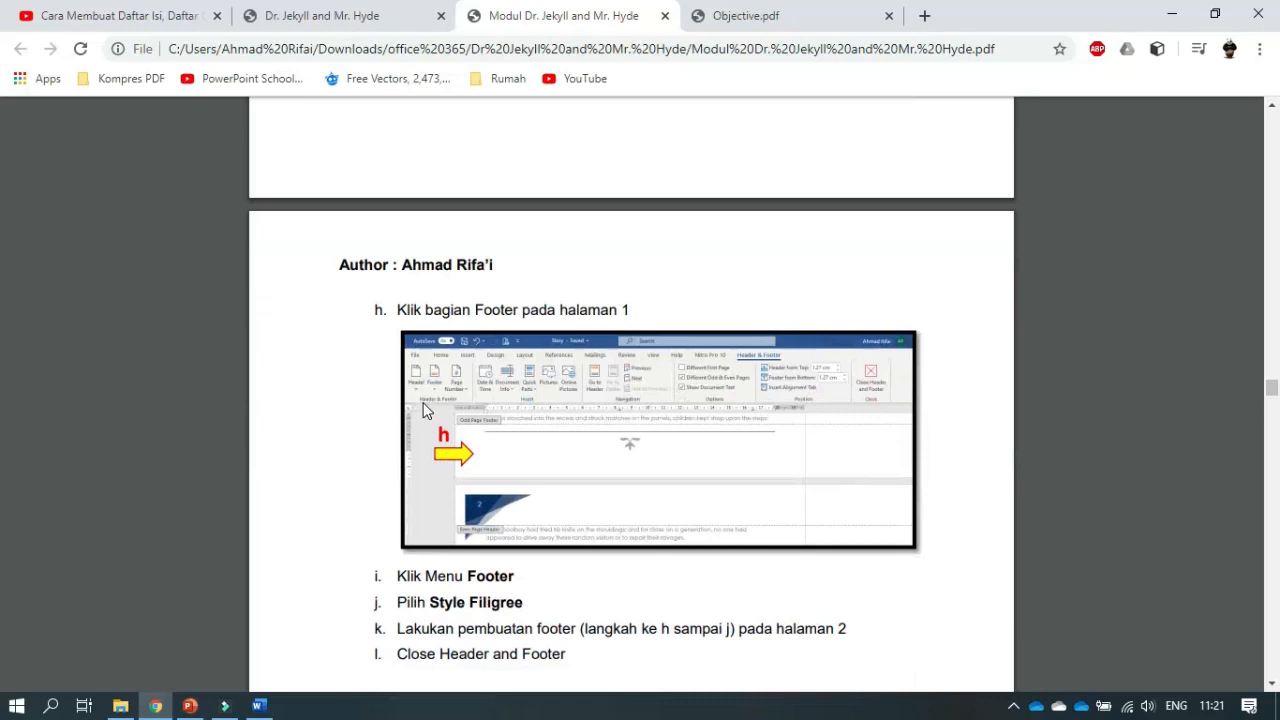
scroll(425, 410, "down", 5)
scroll(425, 410, "up", 4)
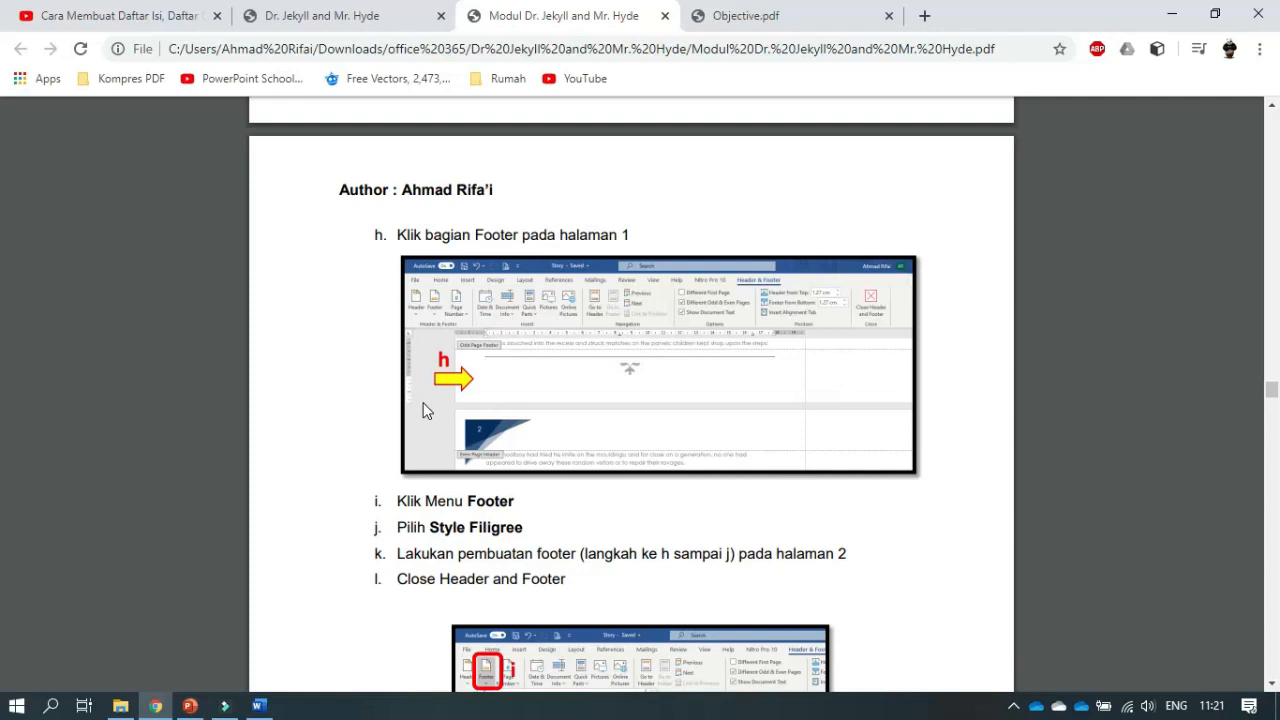
scroll(423, 410, "down", 1)
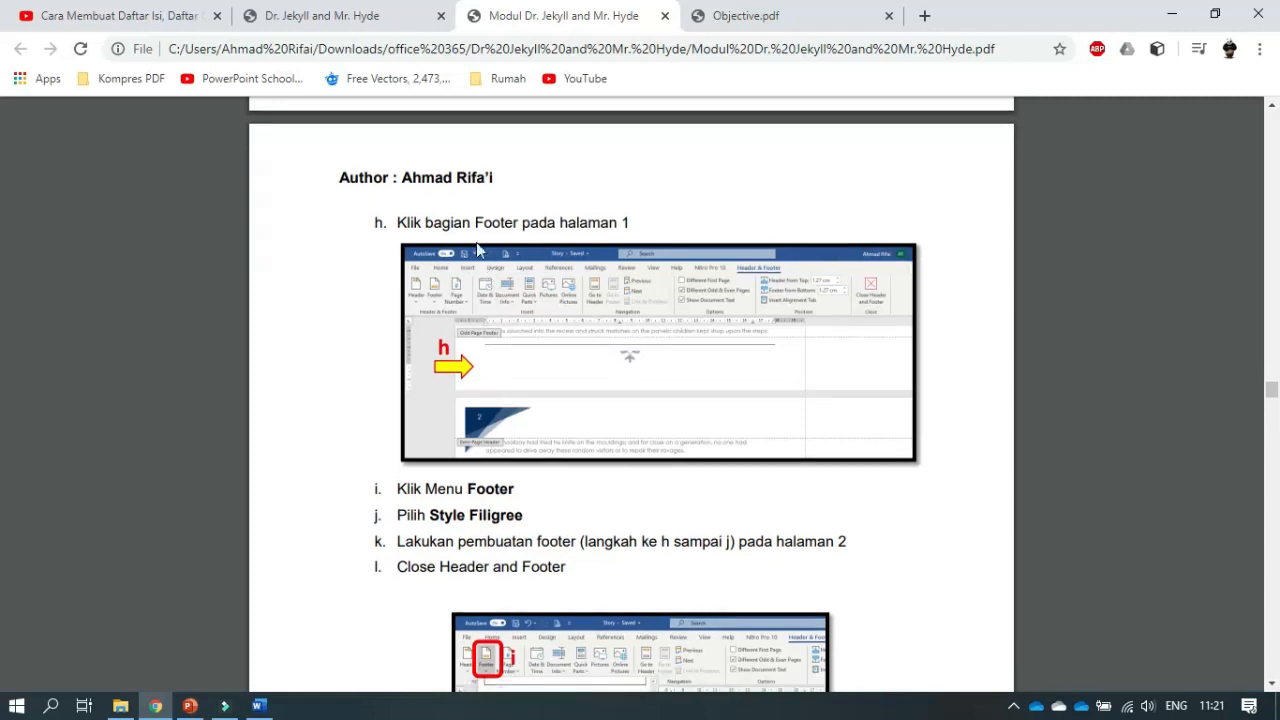
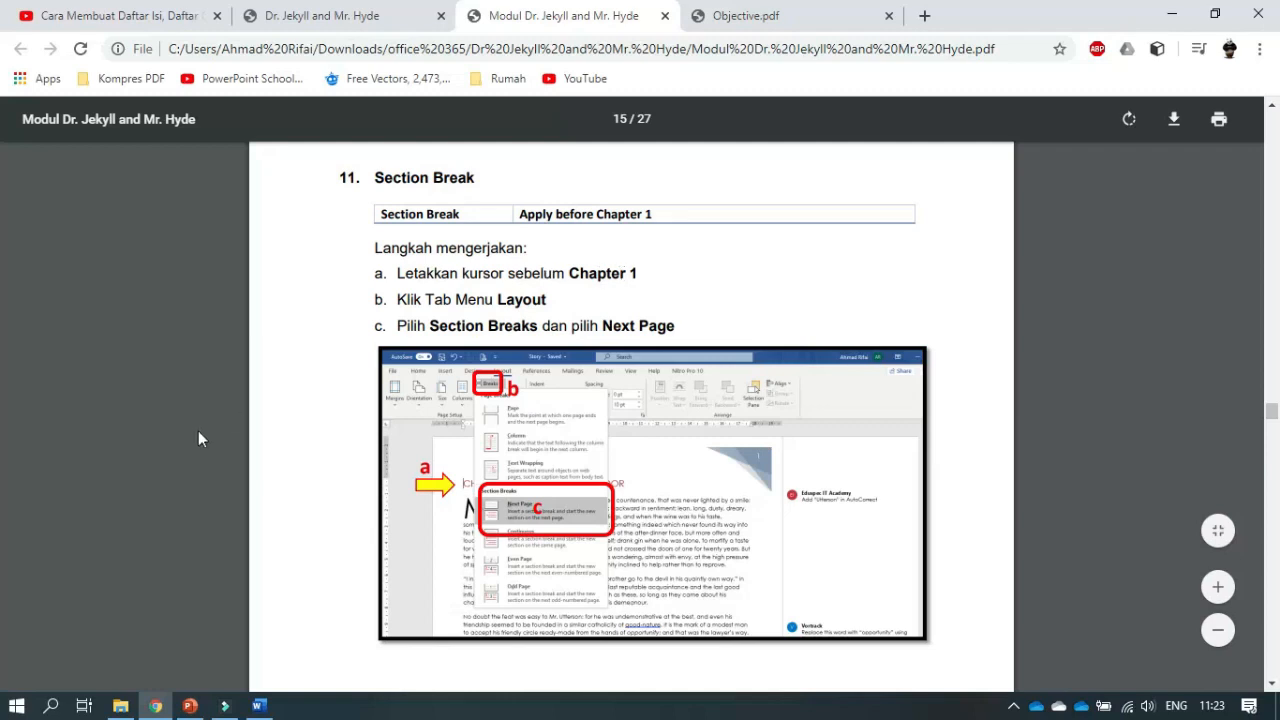
Switch to Word and insert a Next Page section break before the Chapter 1 heading, rechecking the break type in the Chrome PDF module
left_click(258, 706)
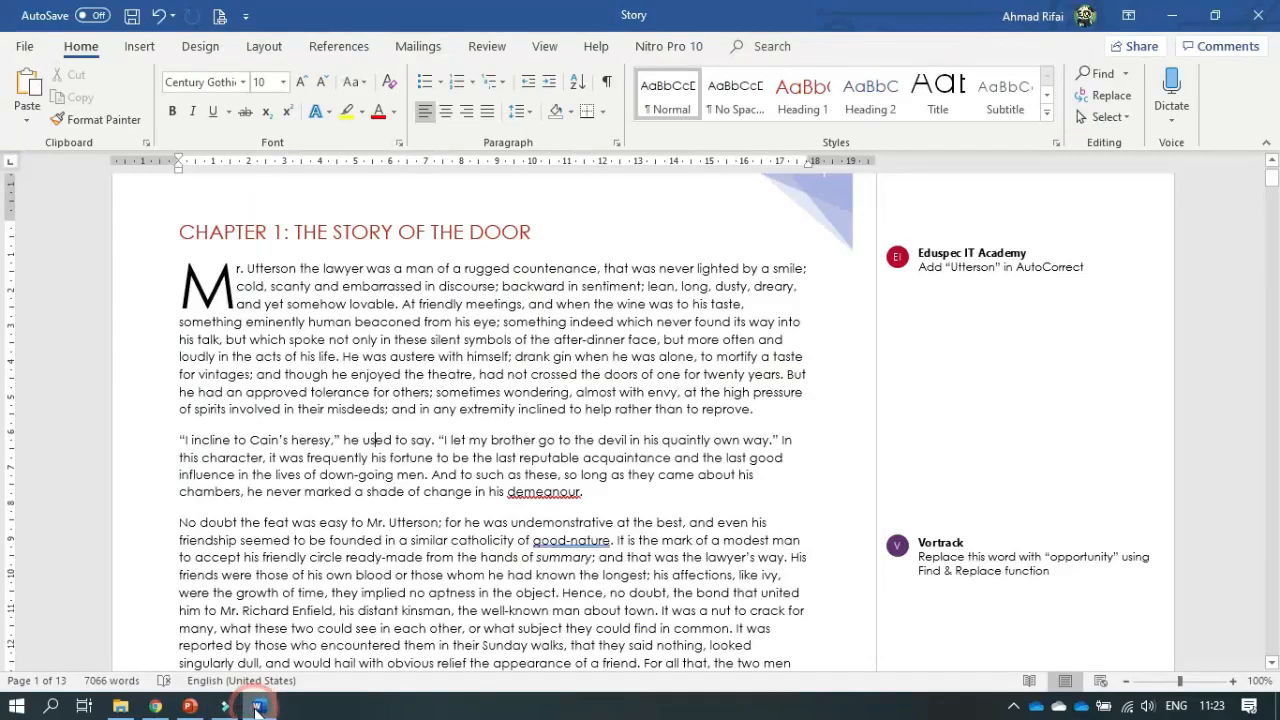
left_click(183, 232)
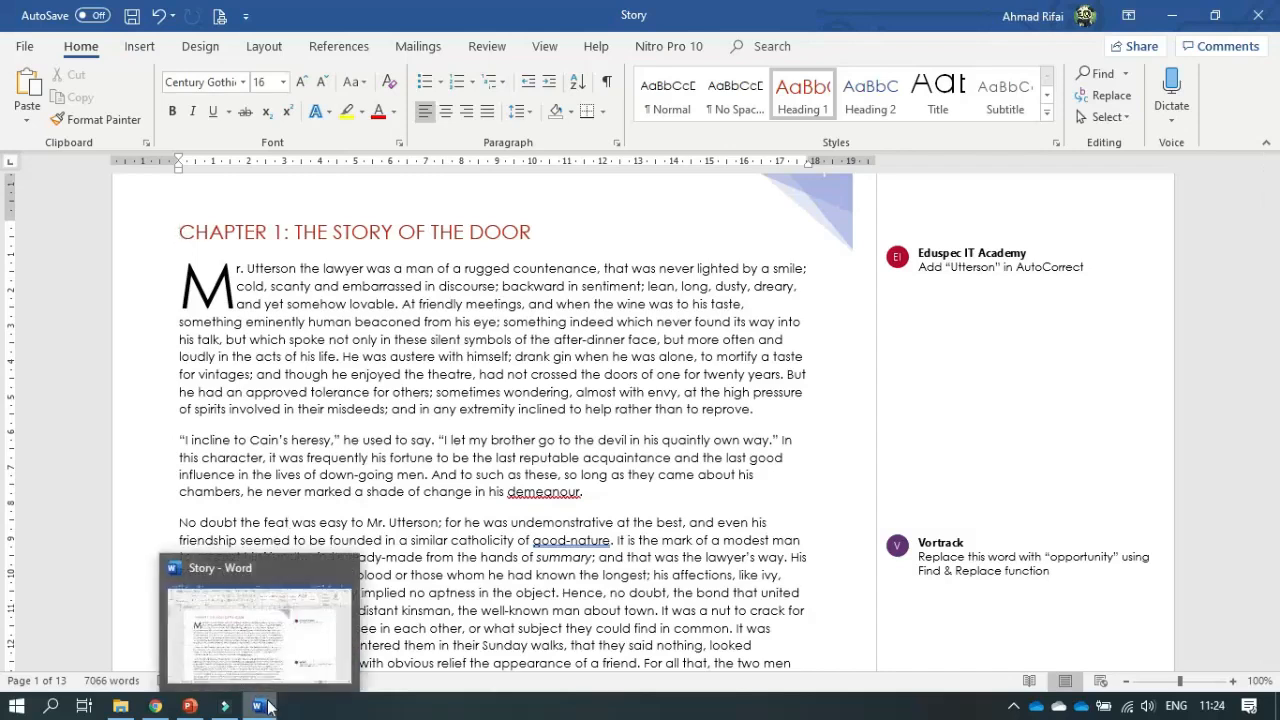
left_click(155, 706)
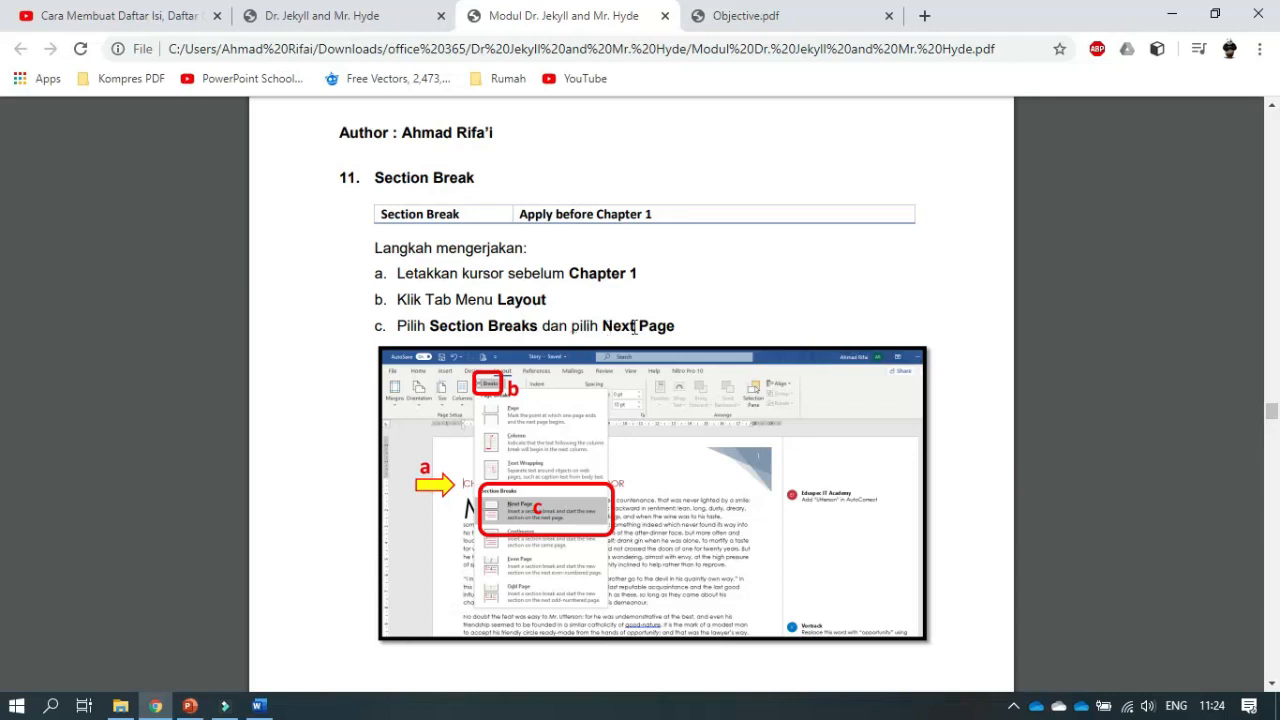
left_click(165, 710)
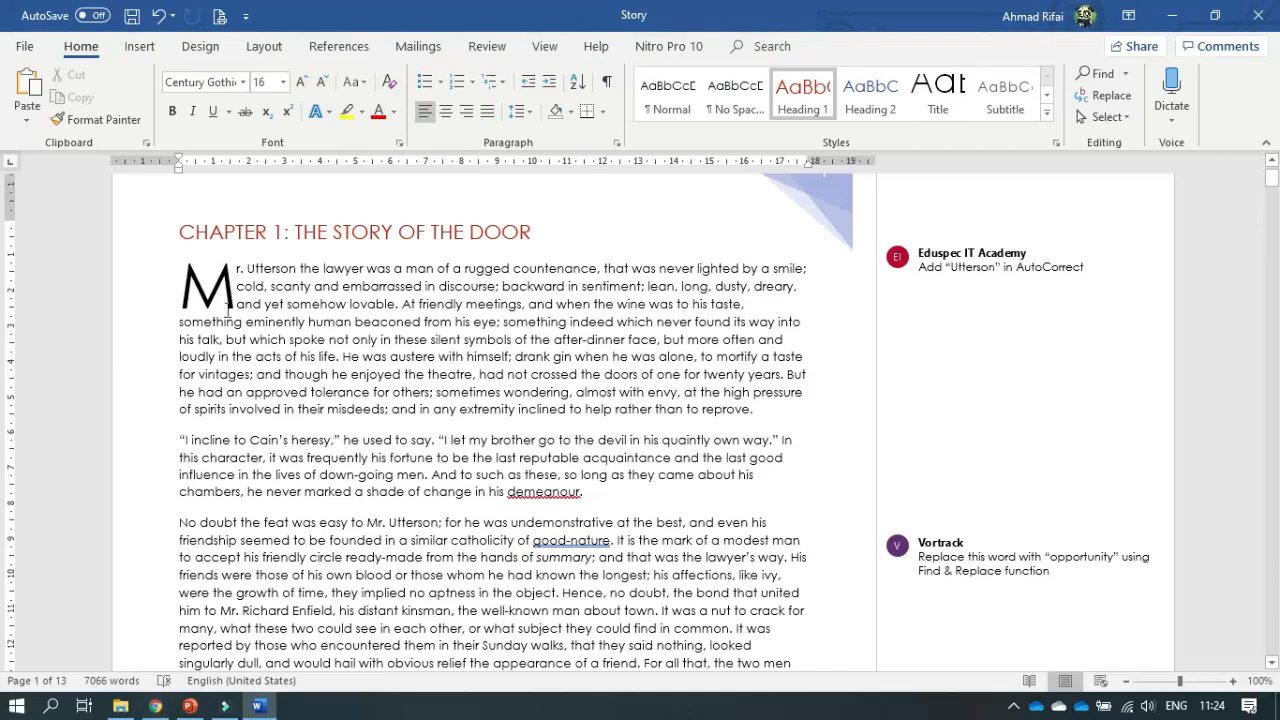
left_click(265, 47)
left_click(252, 74)
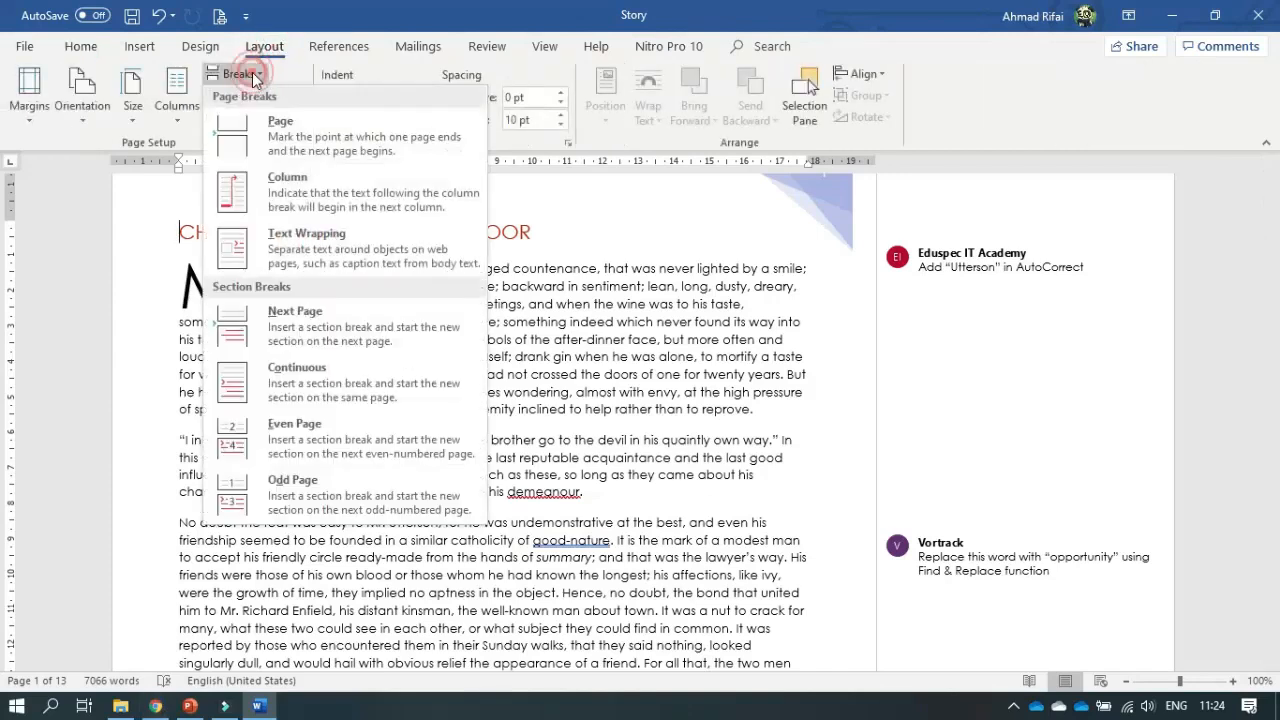
left_click(332, 311)
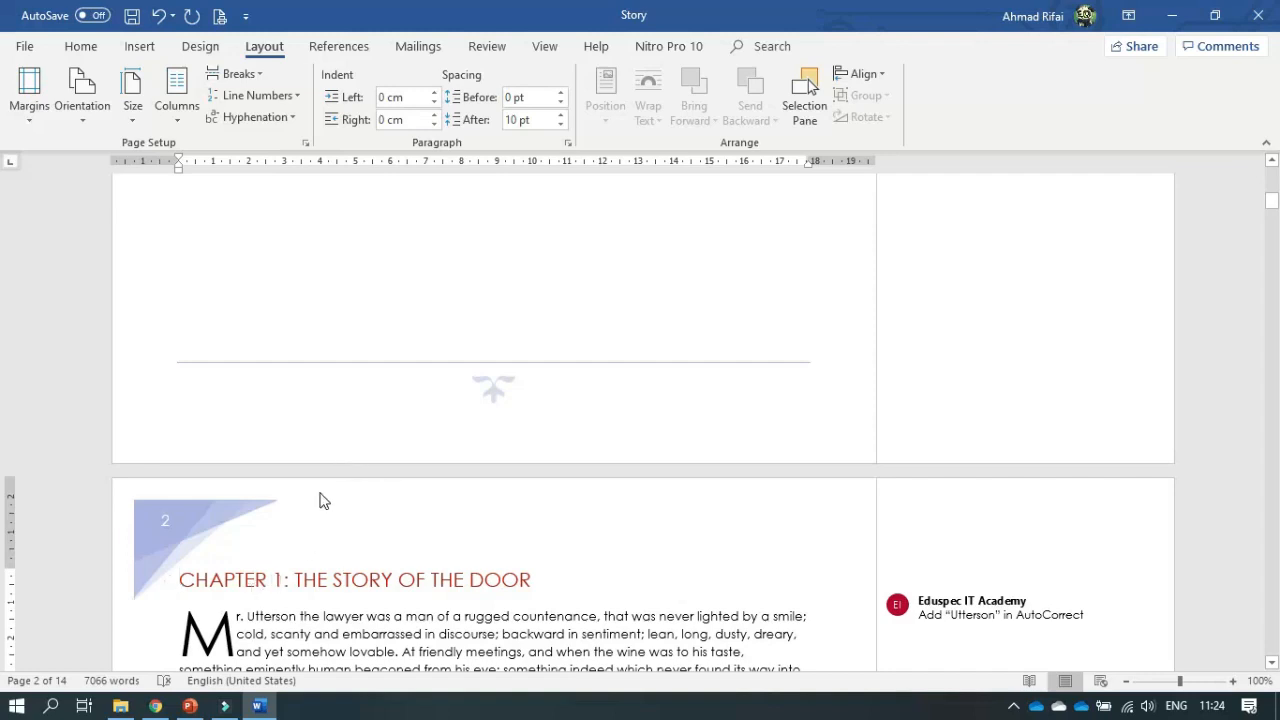
Read the Page Number instructions in the Chrome PDF module, and examine the page number above Chapter 1 in Word
left_click(157, 707)
scroll(490, 428, "down", 6)
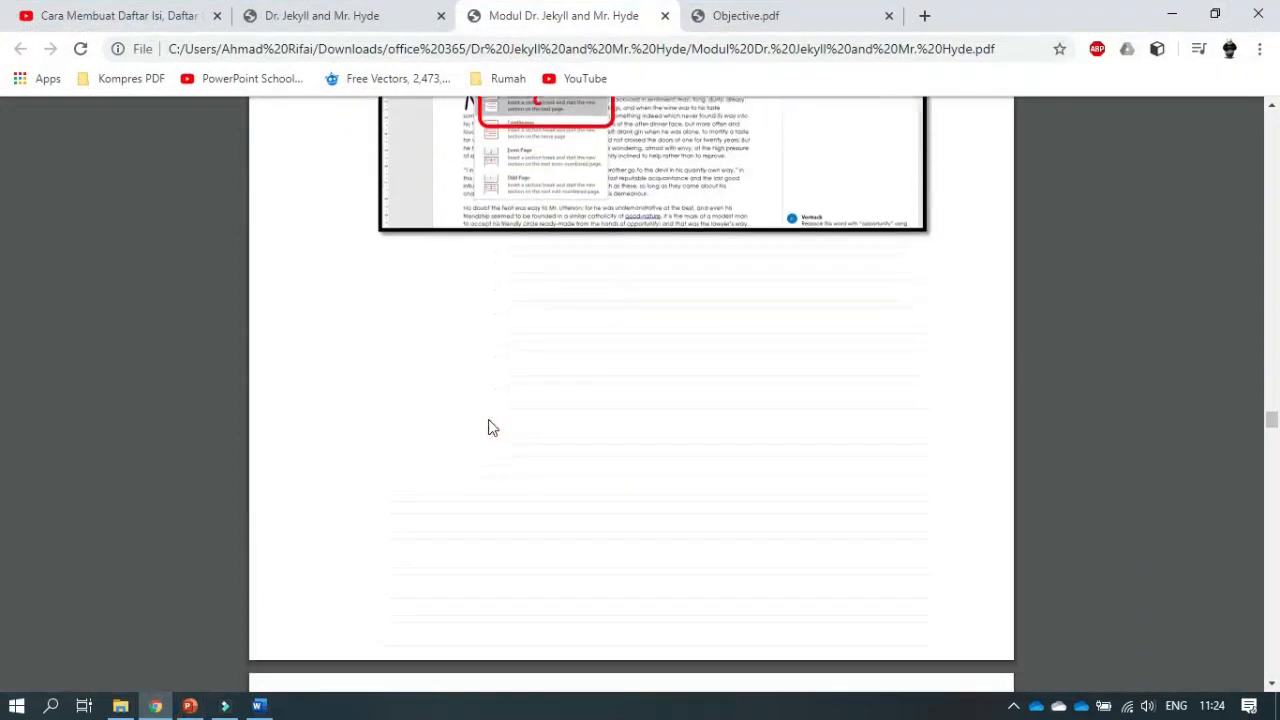
scroll(490, 428, "down", 5)
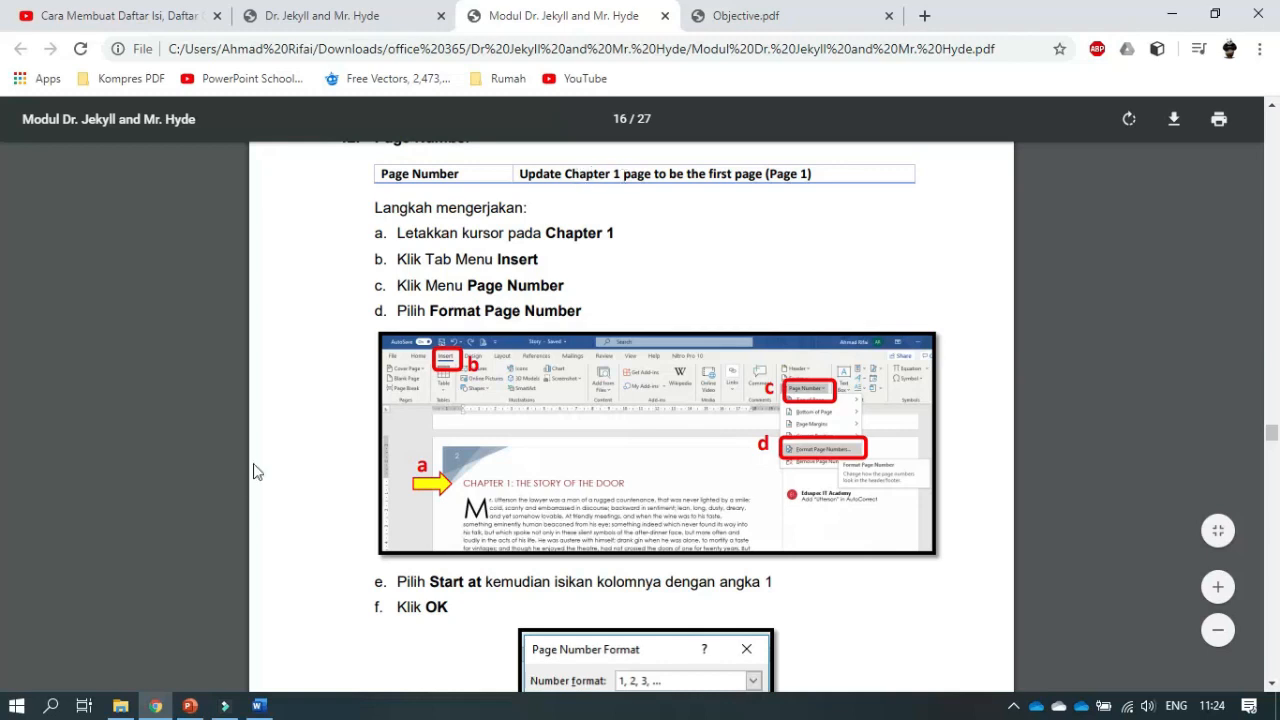
left_click(258, 705)
scroll(283, 434, "down", 1)
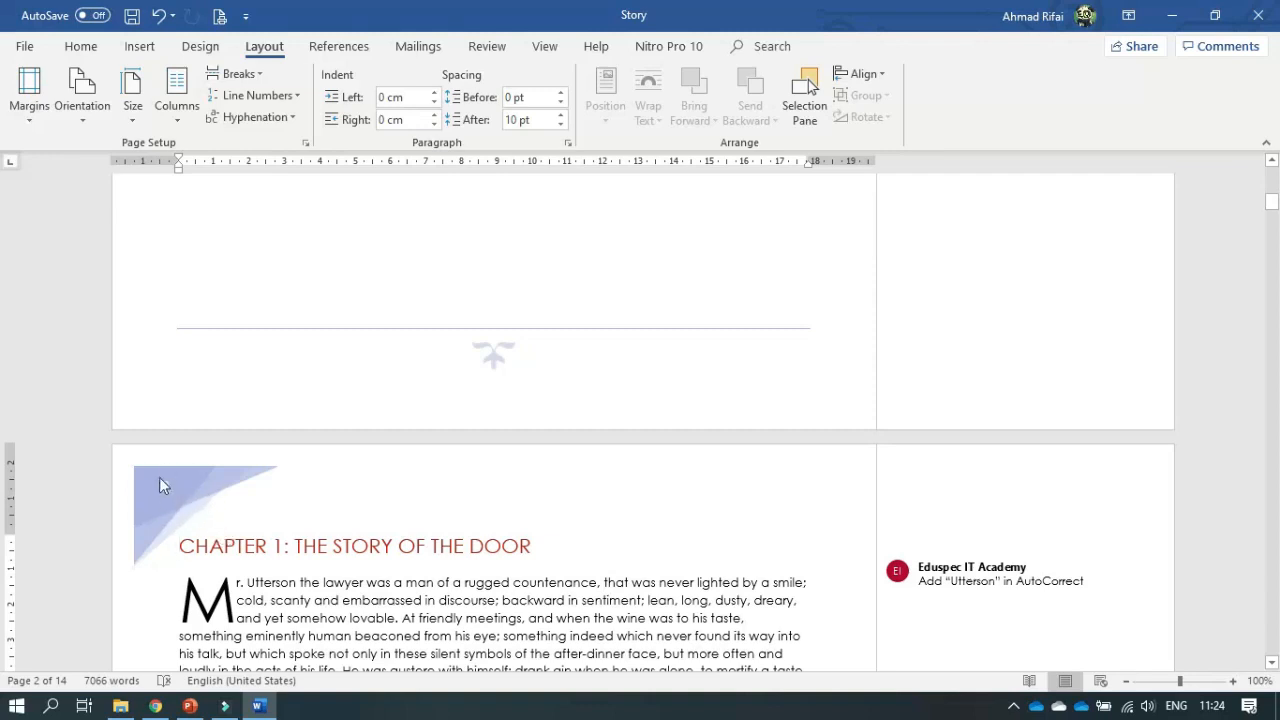
scroll(156, 479, "down", 1)
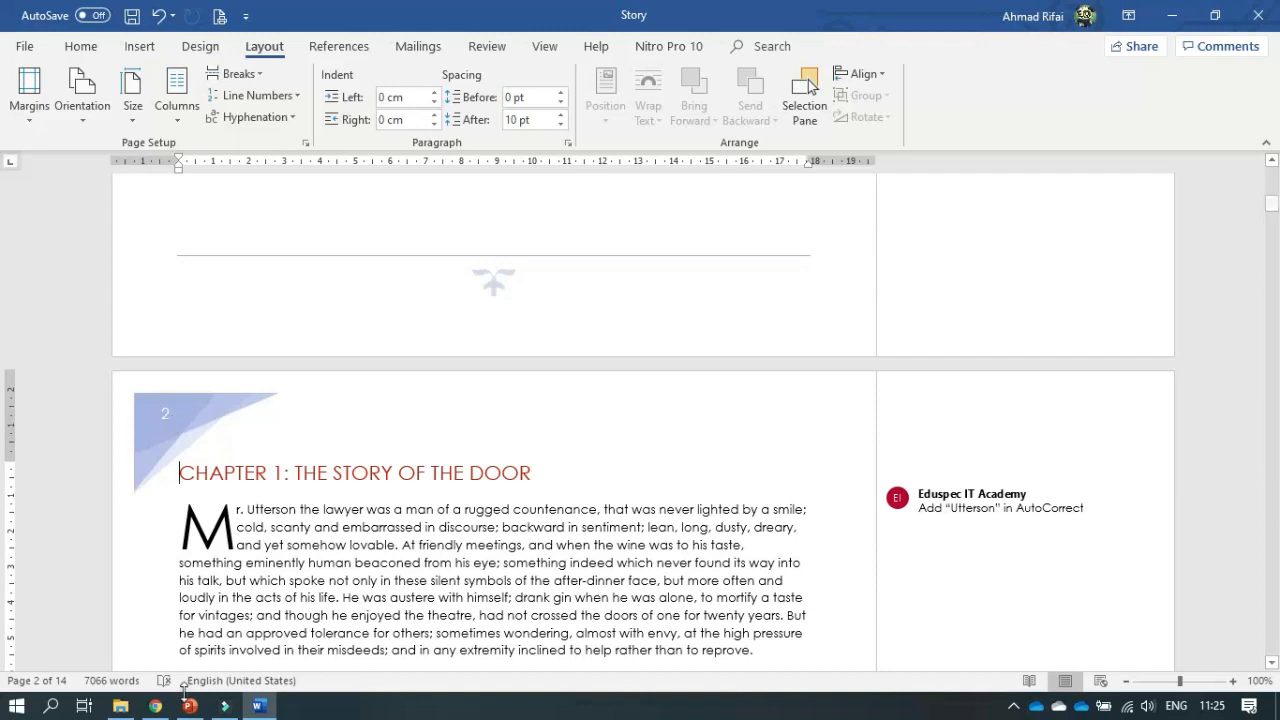
left_click(155, 706)
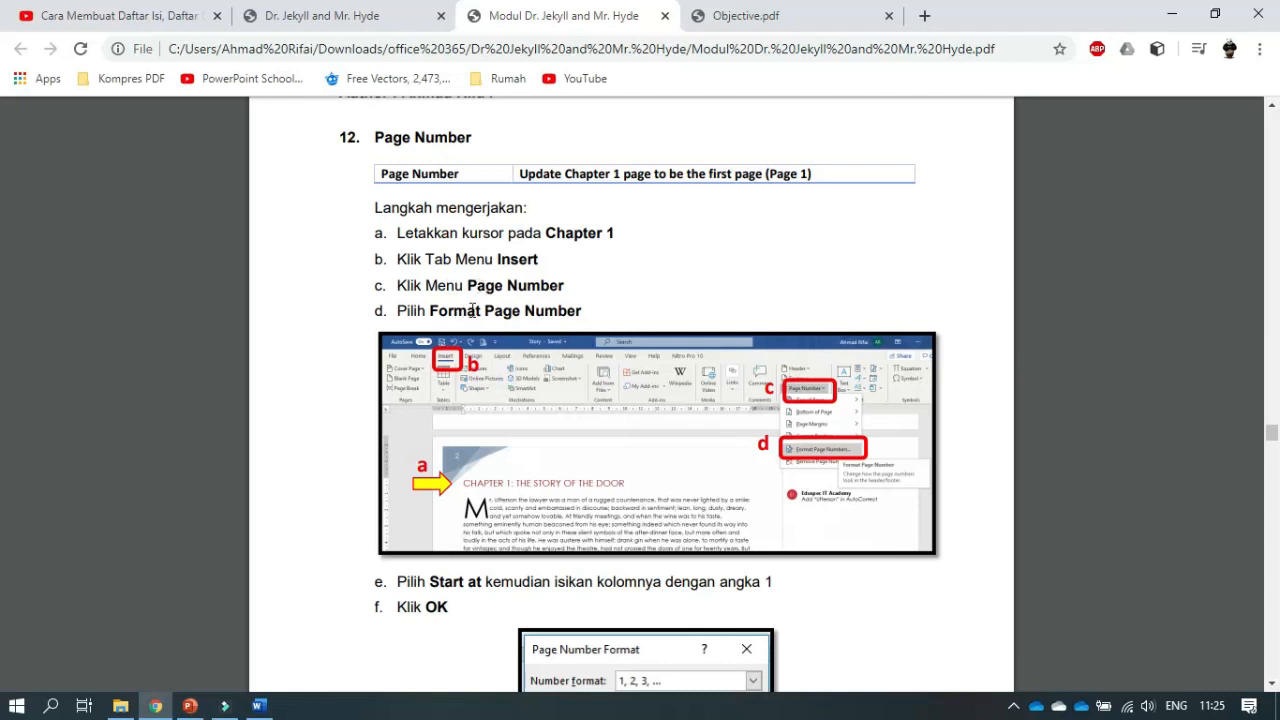
Switch to Word and set the Chapter 1 section's page numbering to start at 1
left_click(258, 705)
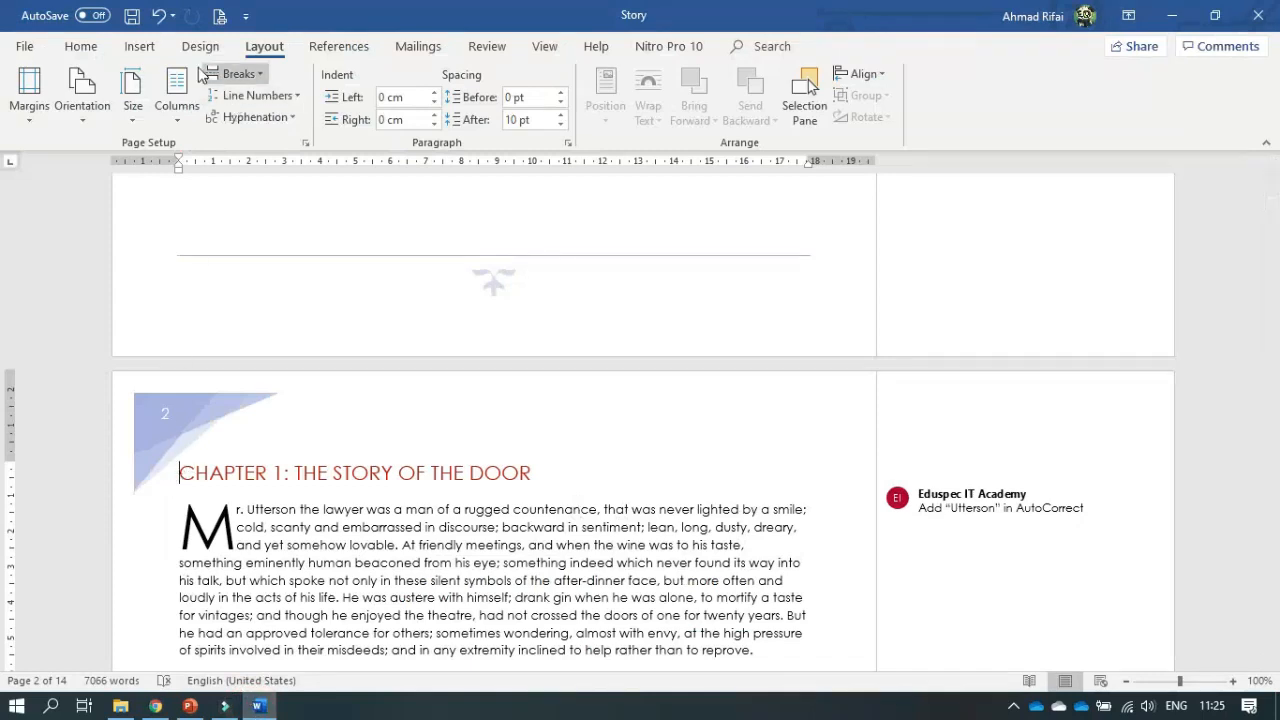
left_click(146, 50)
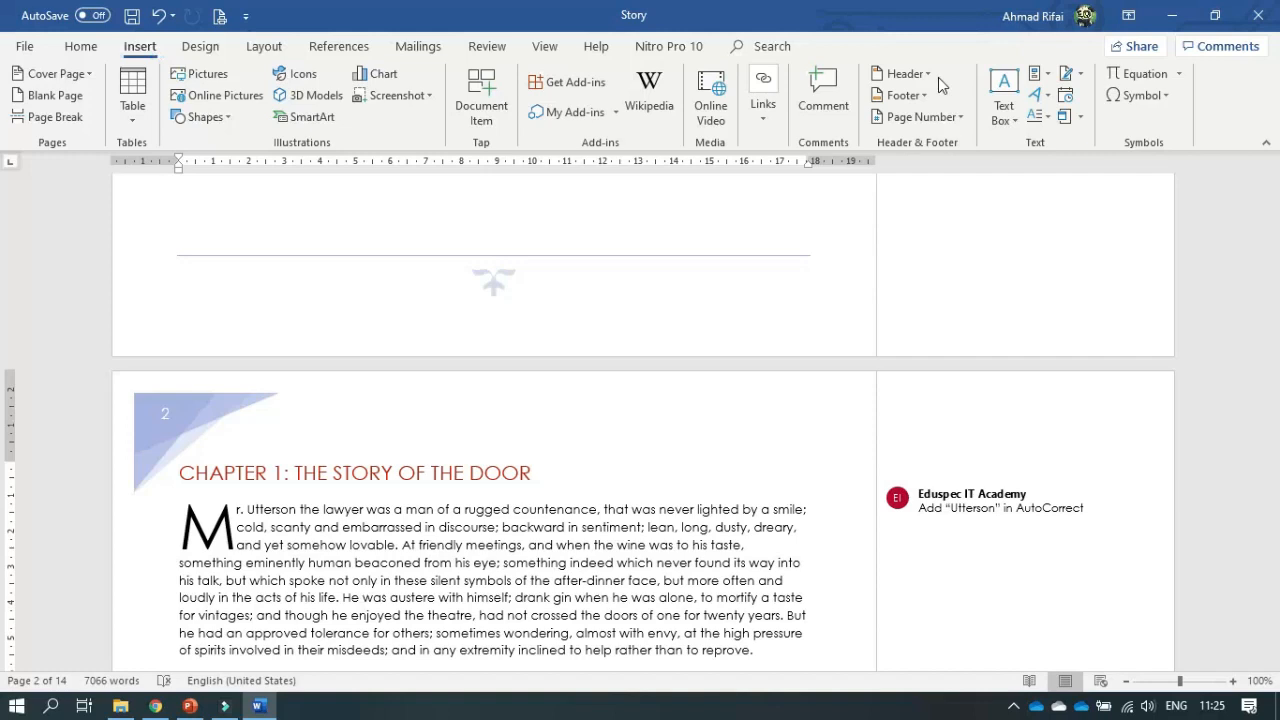
left_click(928, 118)
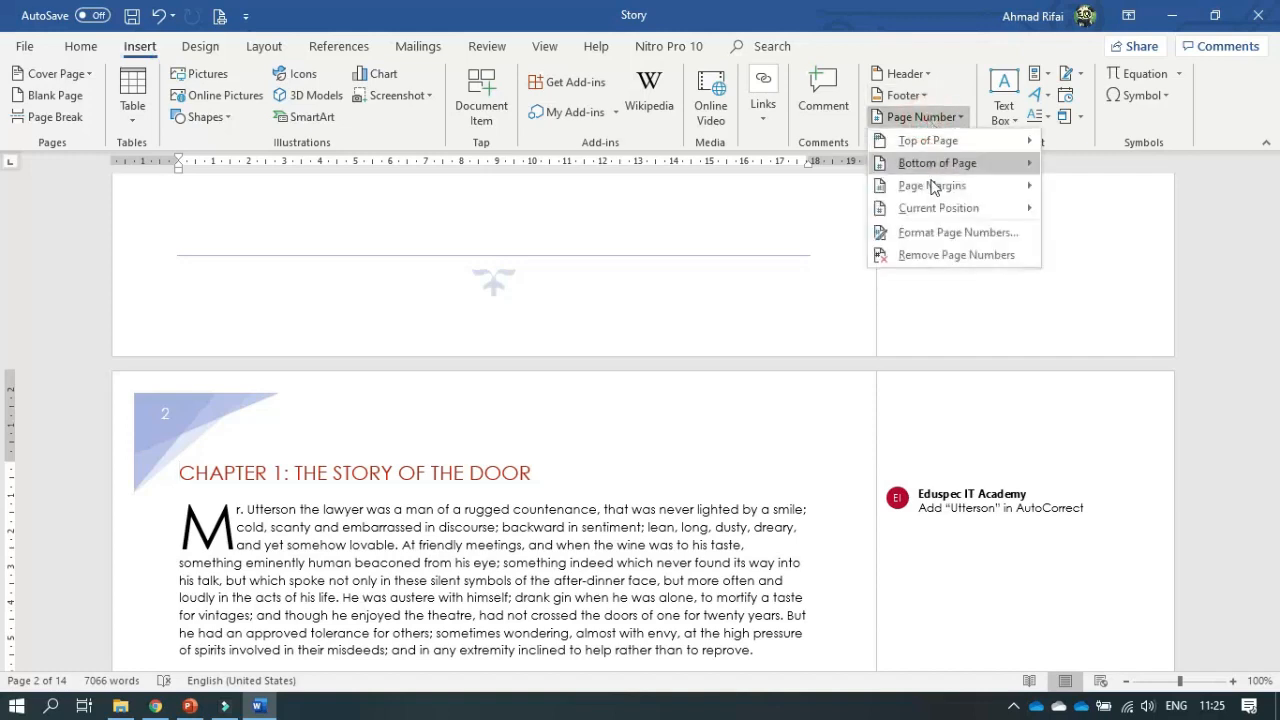
left_click(935, 233)
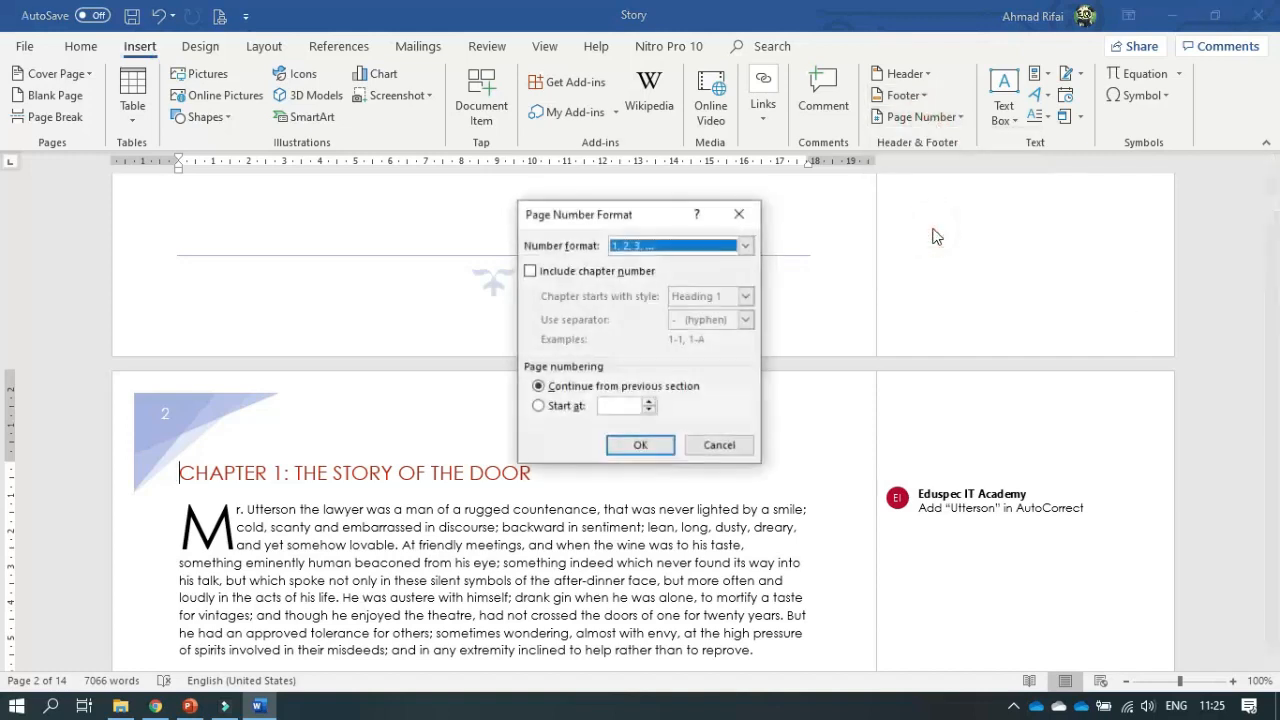
left_click(538, 407)
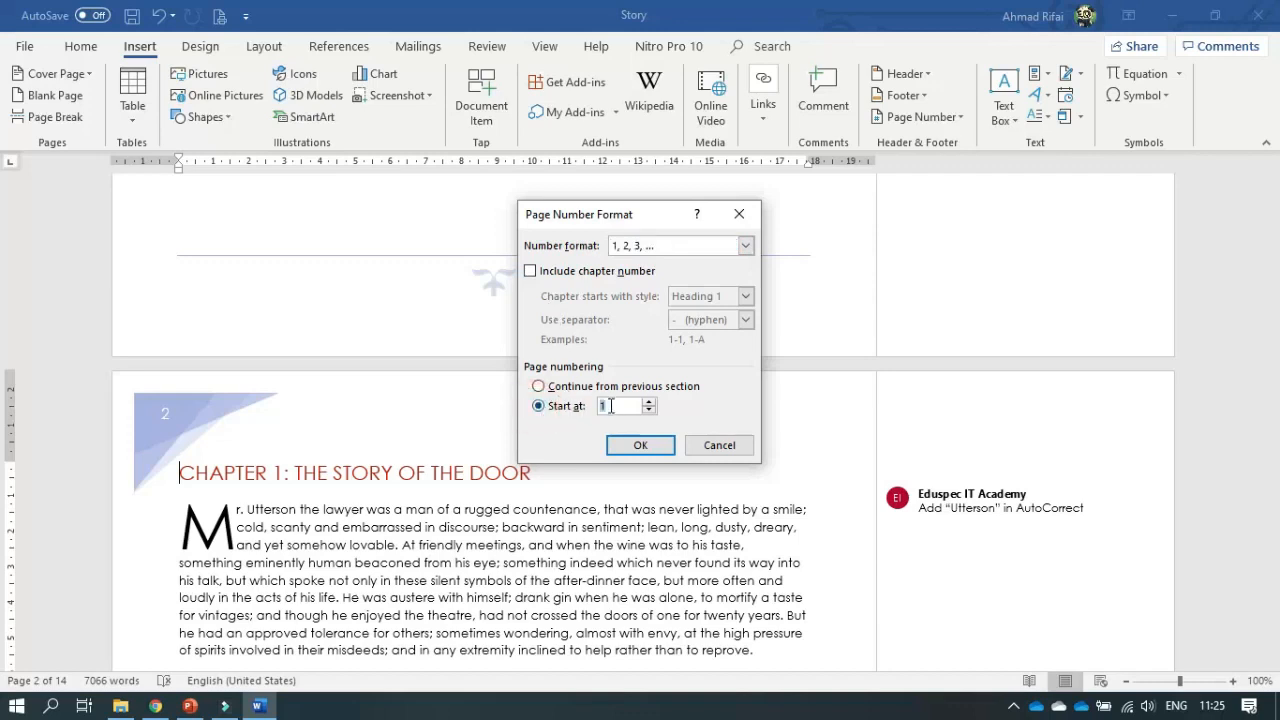
left_click(611, 407)
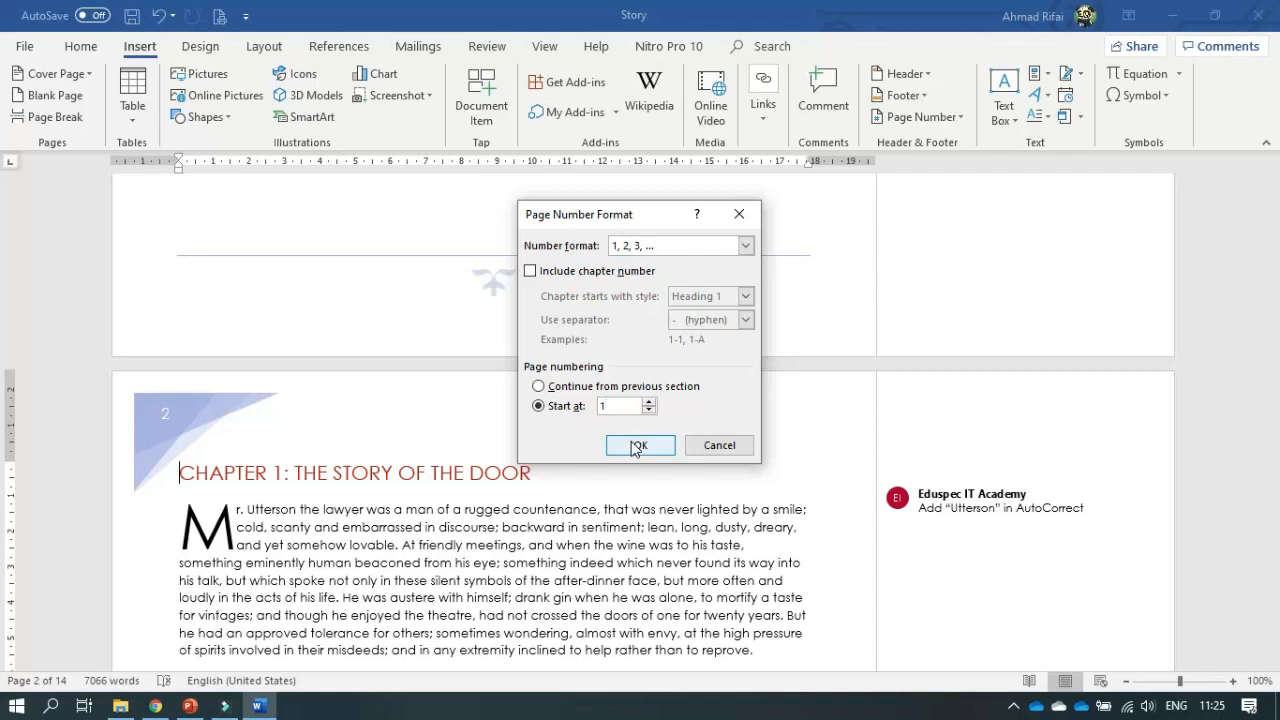
left_click(638, 445)
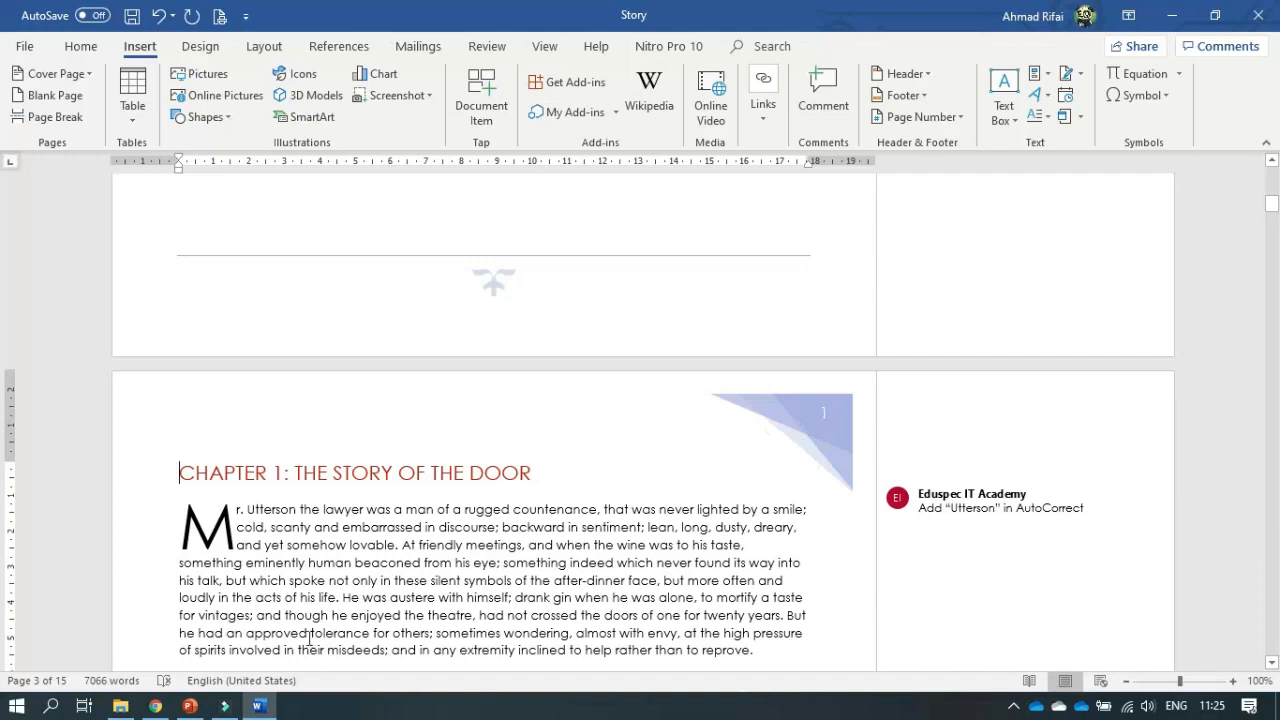
Read the Header and Footer instructions in the Chrome PDF module, and examine the blank first page in Word
left_click(156, 706)
scroll(431, 228, "down", 5)
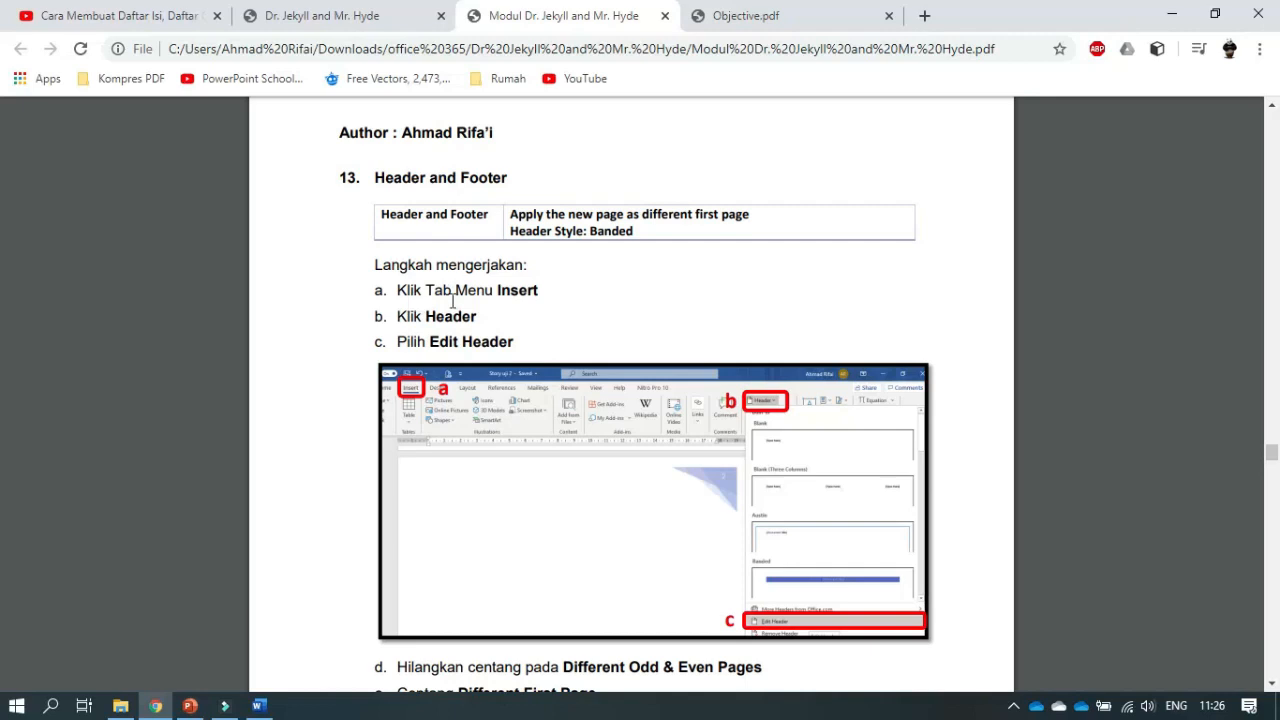
left_click(258, 708)
scroll(370, 362, "up", 4)
scroll(370, 360, "down", 5)
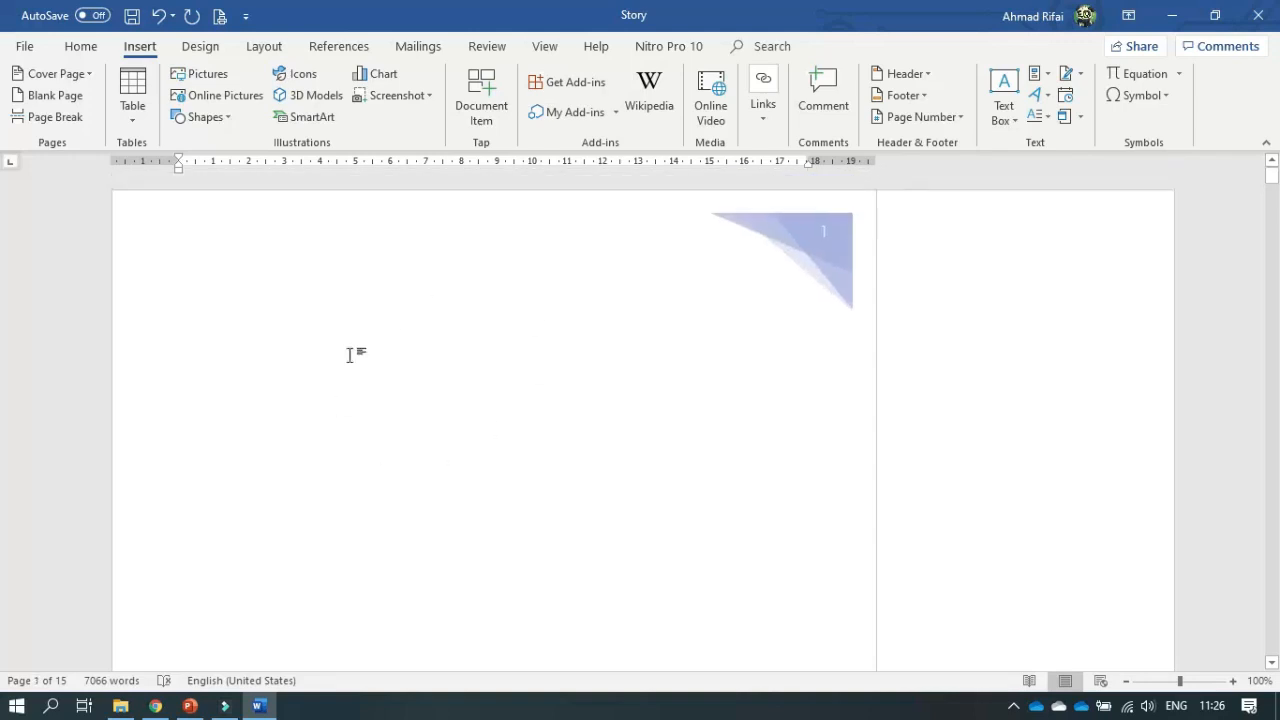
scroll(438, 424, "down", 3)
scroll(438, 424, "up", 1)
scroll(438, 424, "down", 1)
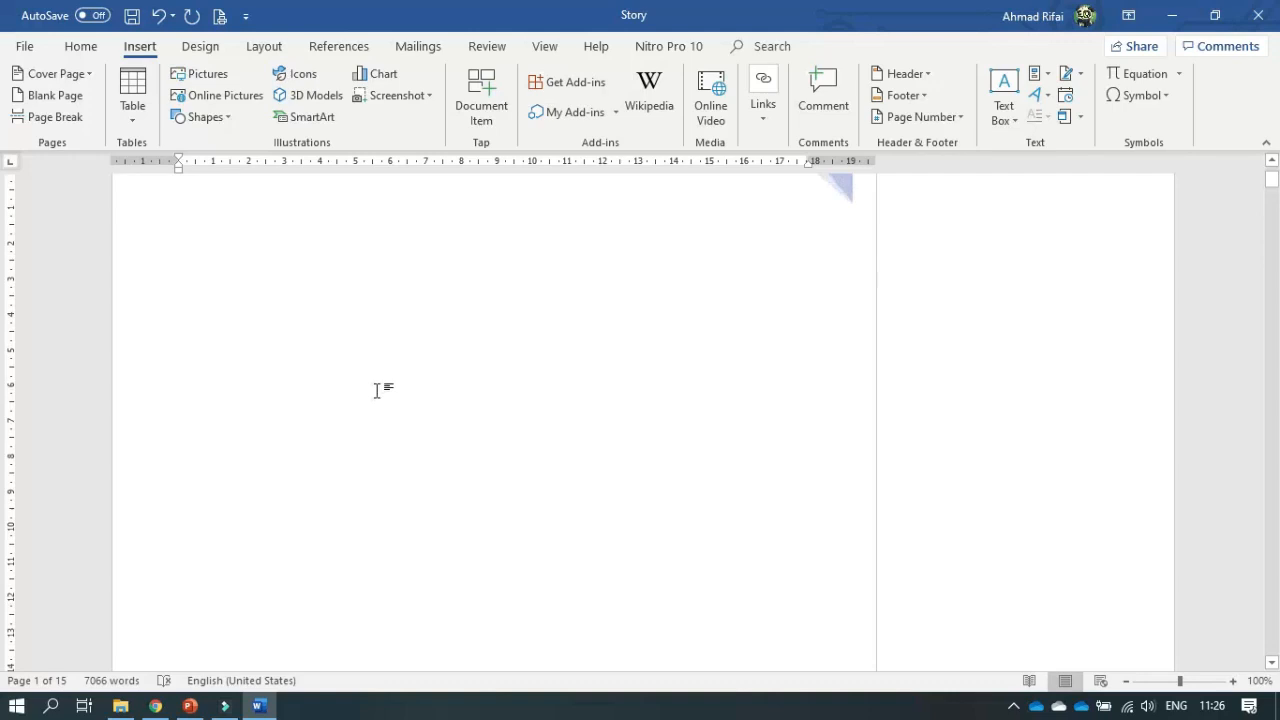
scroll(377, 389, "up", 1)
left_click(314, 366)
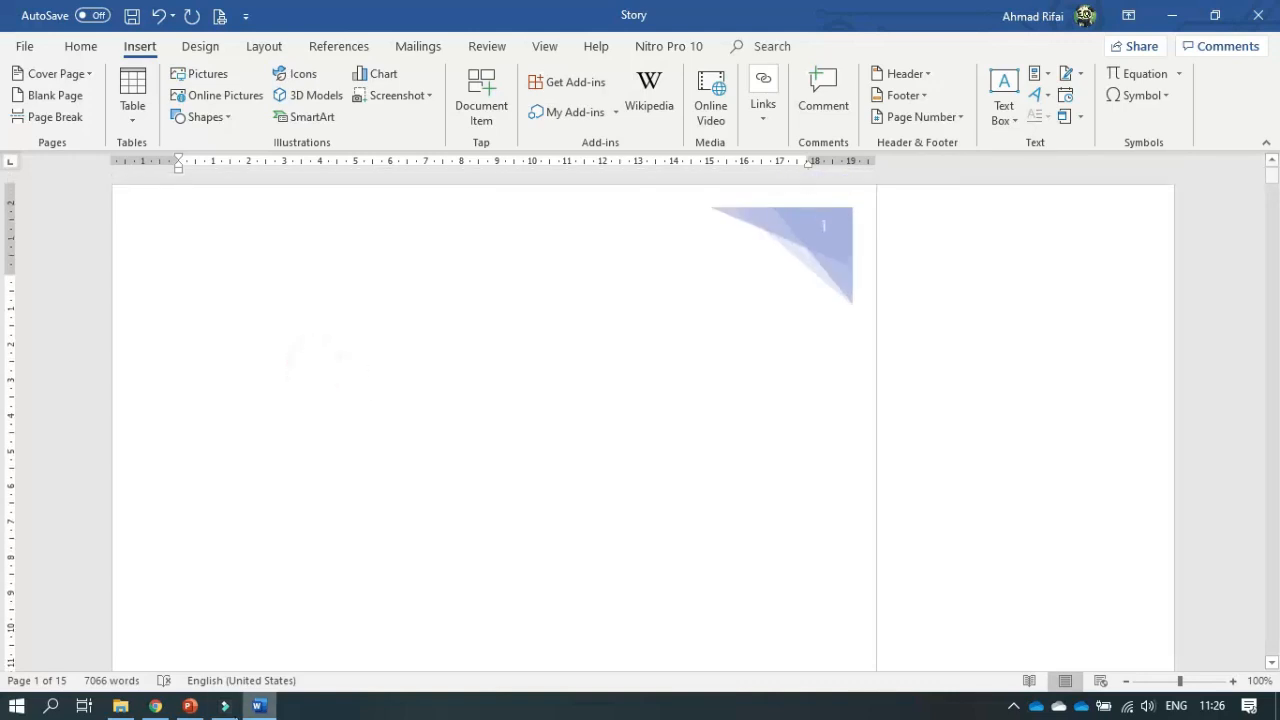
Recheck the header instructions in the Chrome PDF module, and open the blank first page's header for editing in Word
left_click(155, 708)
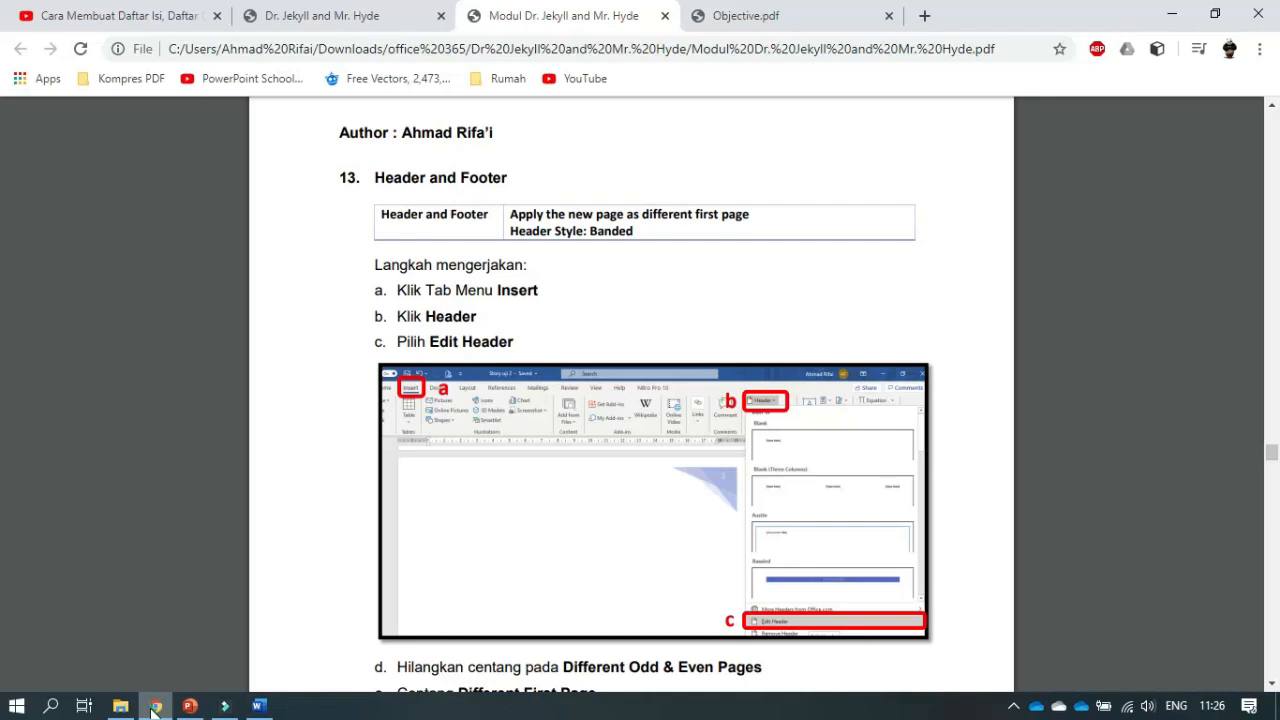
left_click(153, 708)
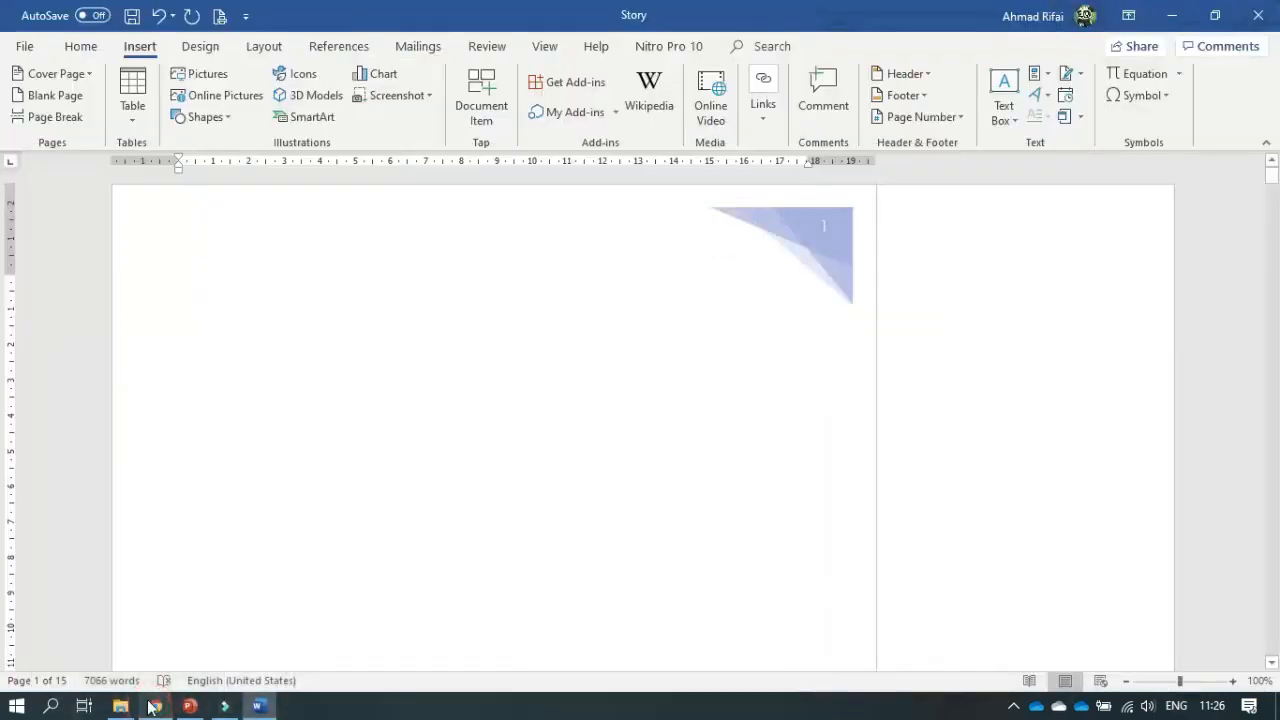
left_click(300, 374)
left_click(141, 47)
left_click(900, 74)
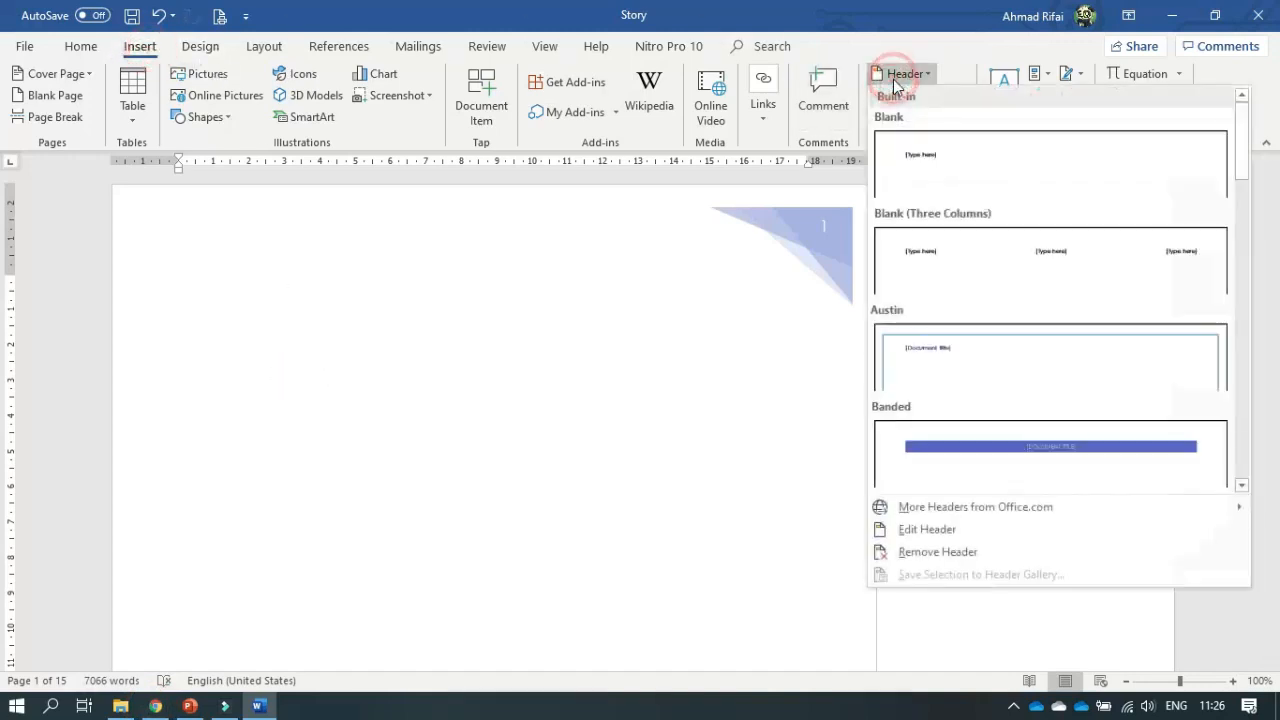
left_click(948, 538)
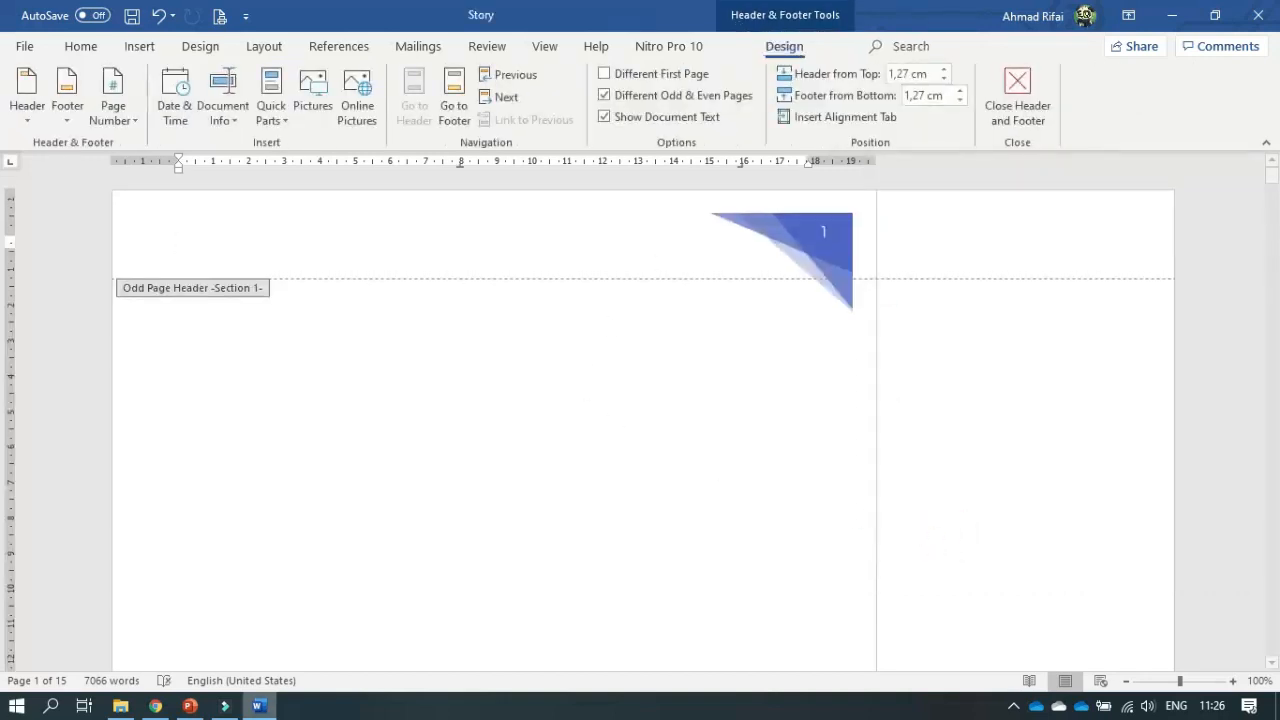
Check the header options in the Chrome PDF module, and in Word disable Different Odd & Even Pages and enable Different First Page
left_click(155, 706)
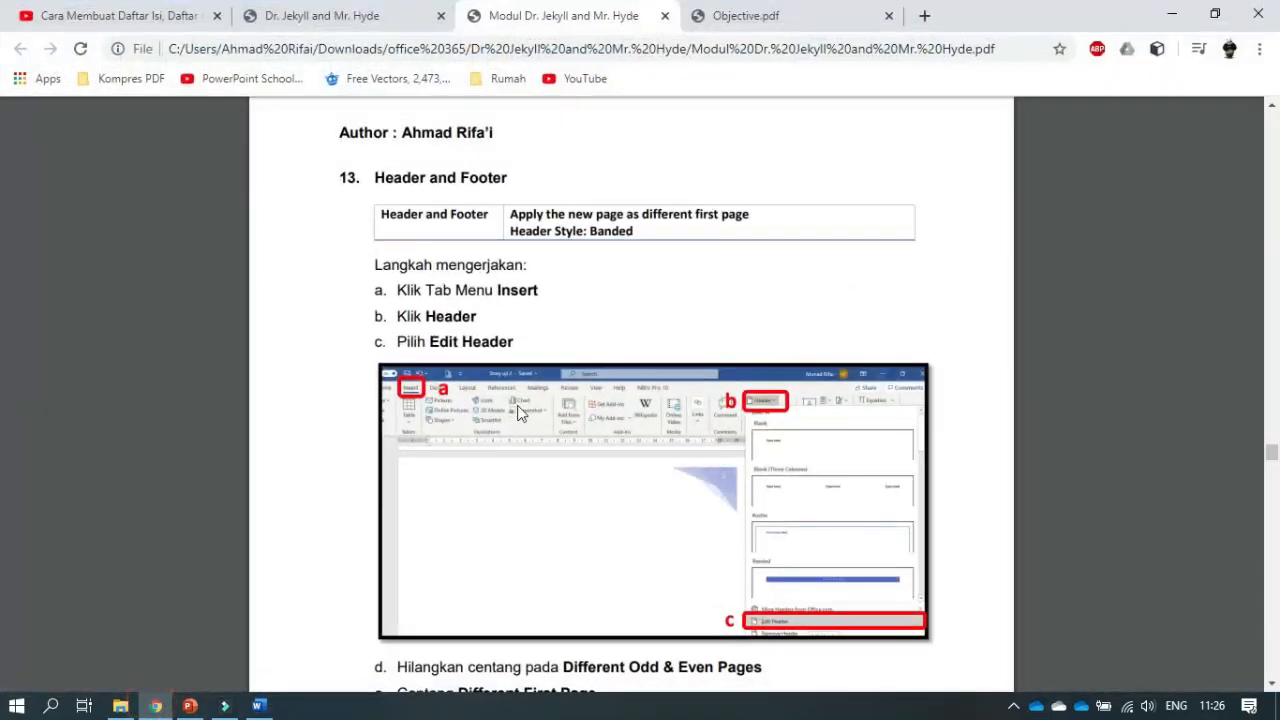
scroll(519, 414, "down", 5)
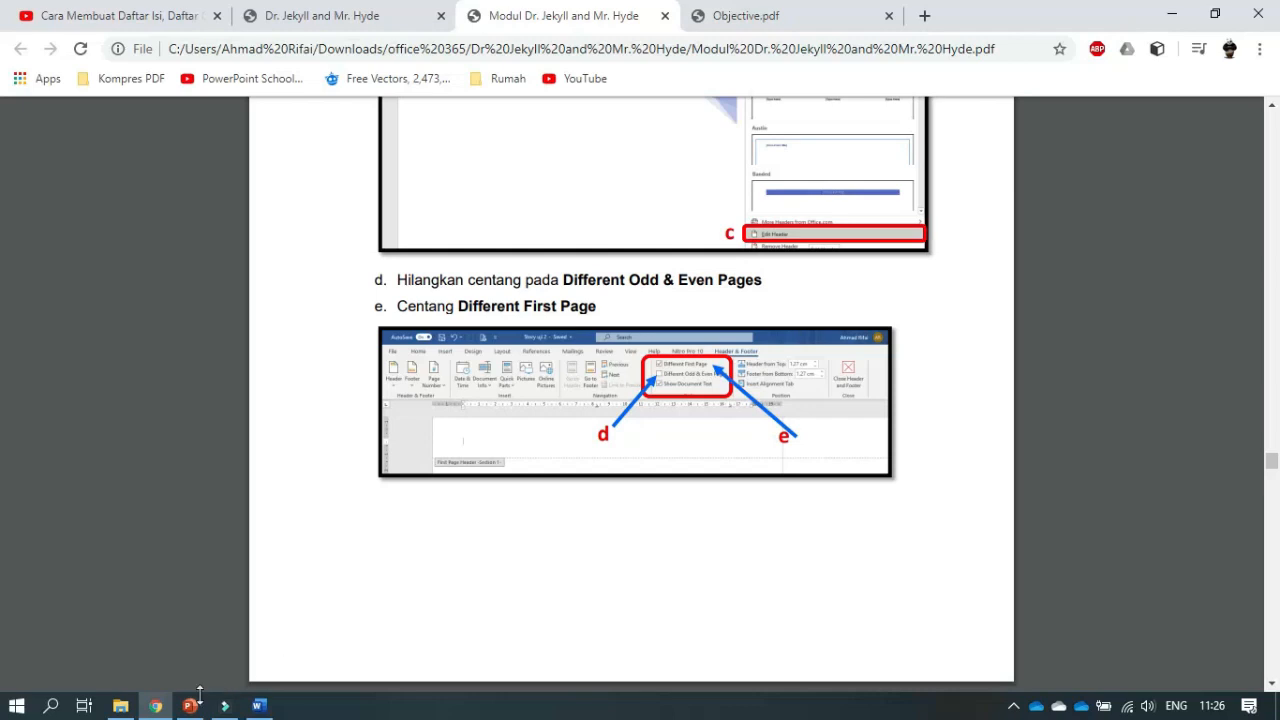
mouse_move(258, 705)
left_click(258, 605)
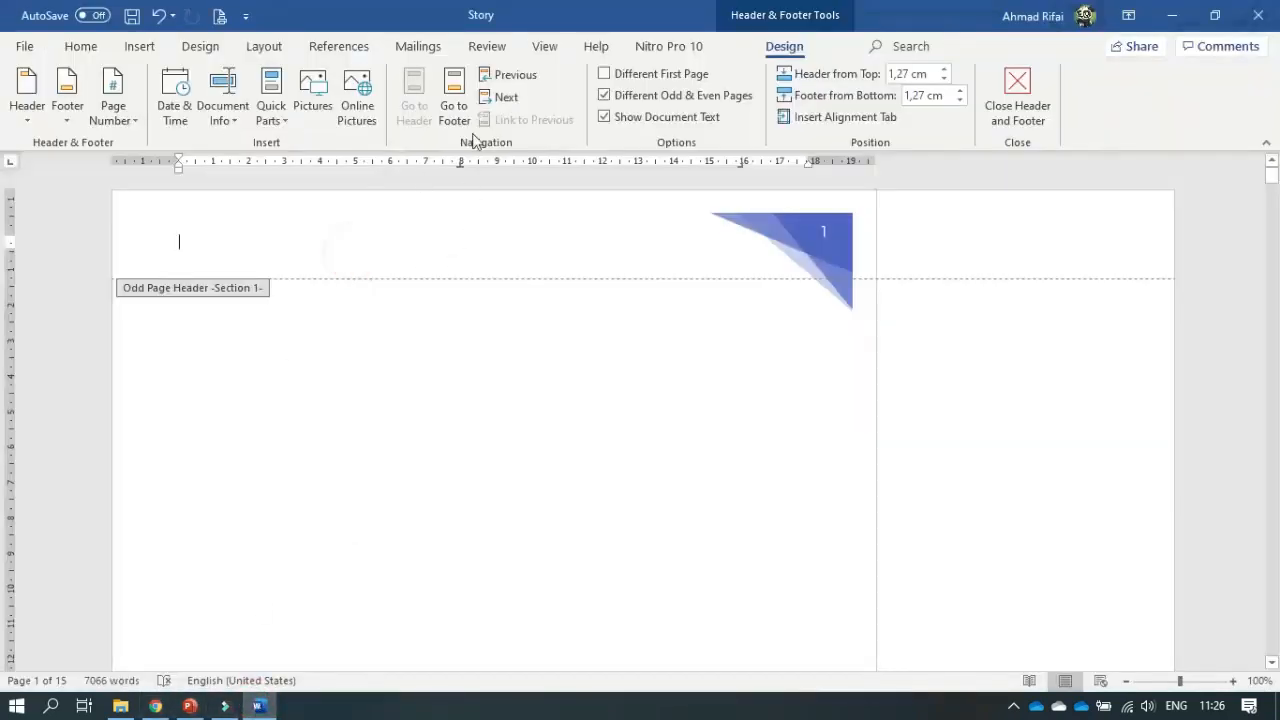
left_click(638, 97)
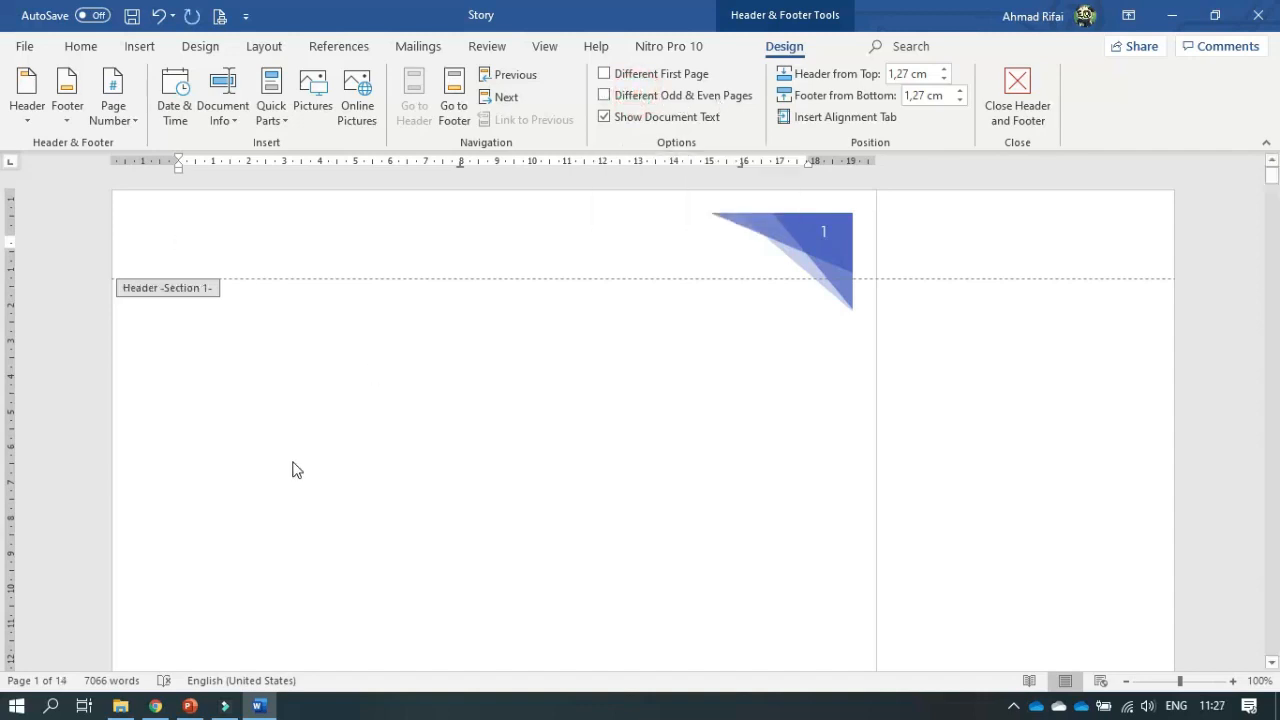
left_click(155, 706)
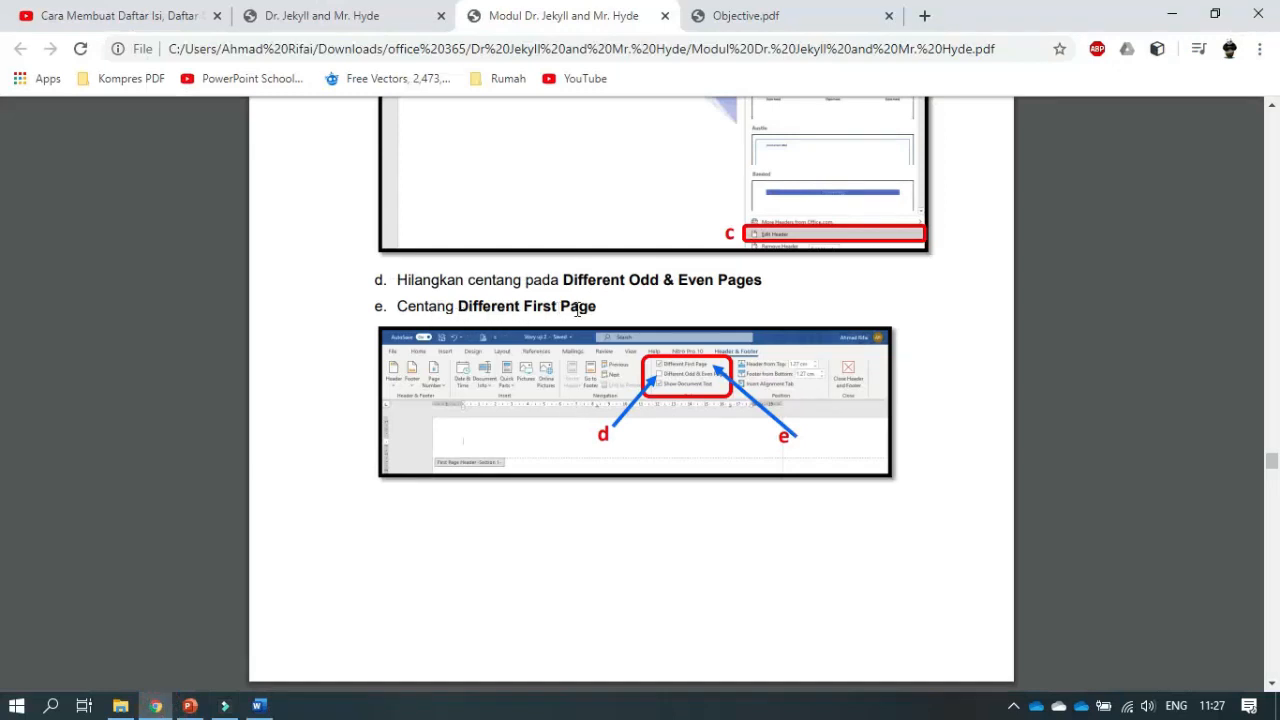
left_click(258, 705)
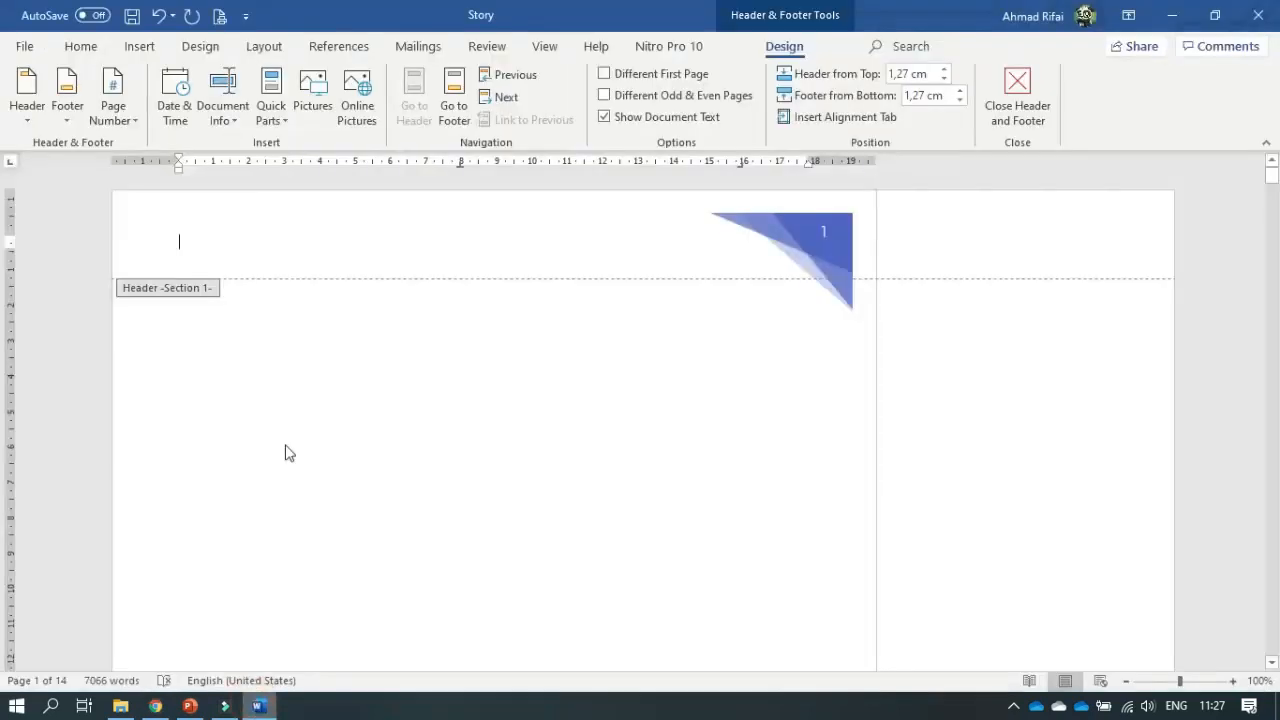
left_click(604, 74)
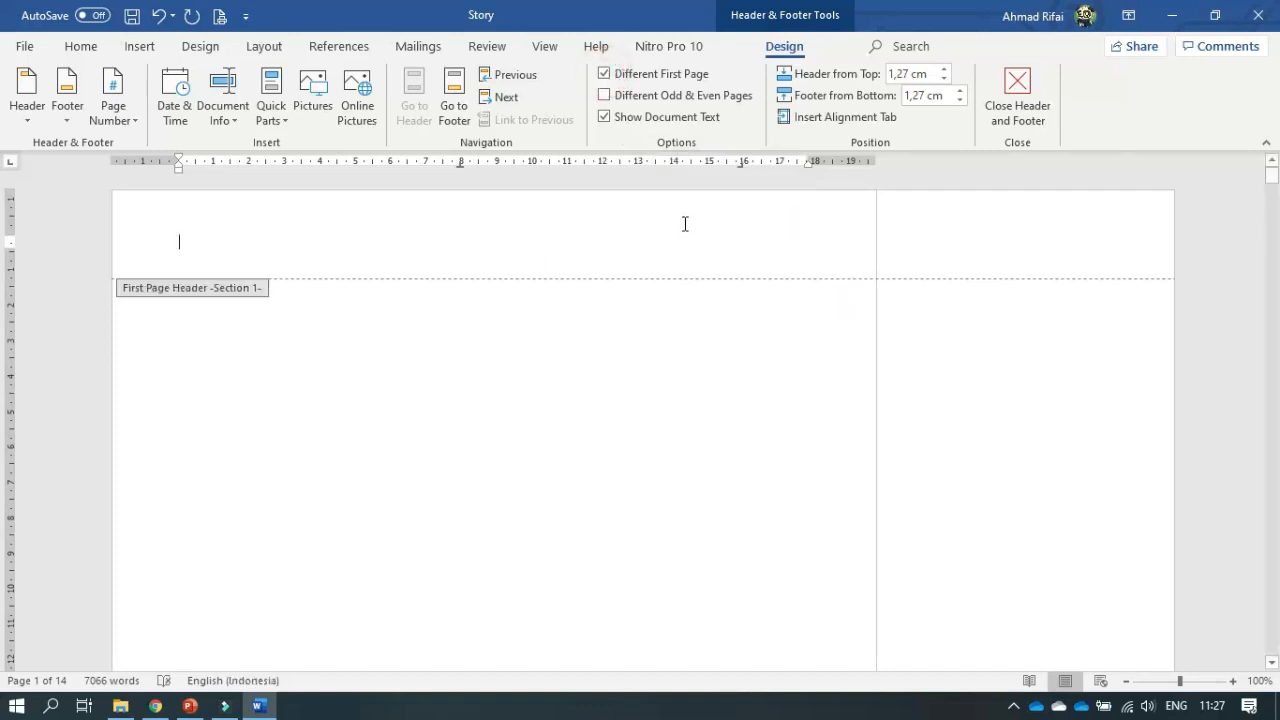
Read the header style instructions in the Chrome PDF module, and apply the Banded header to the first page in Word
left_click(155, 706)
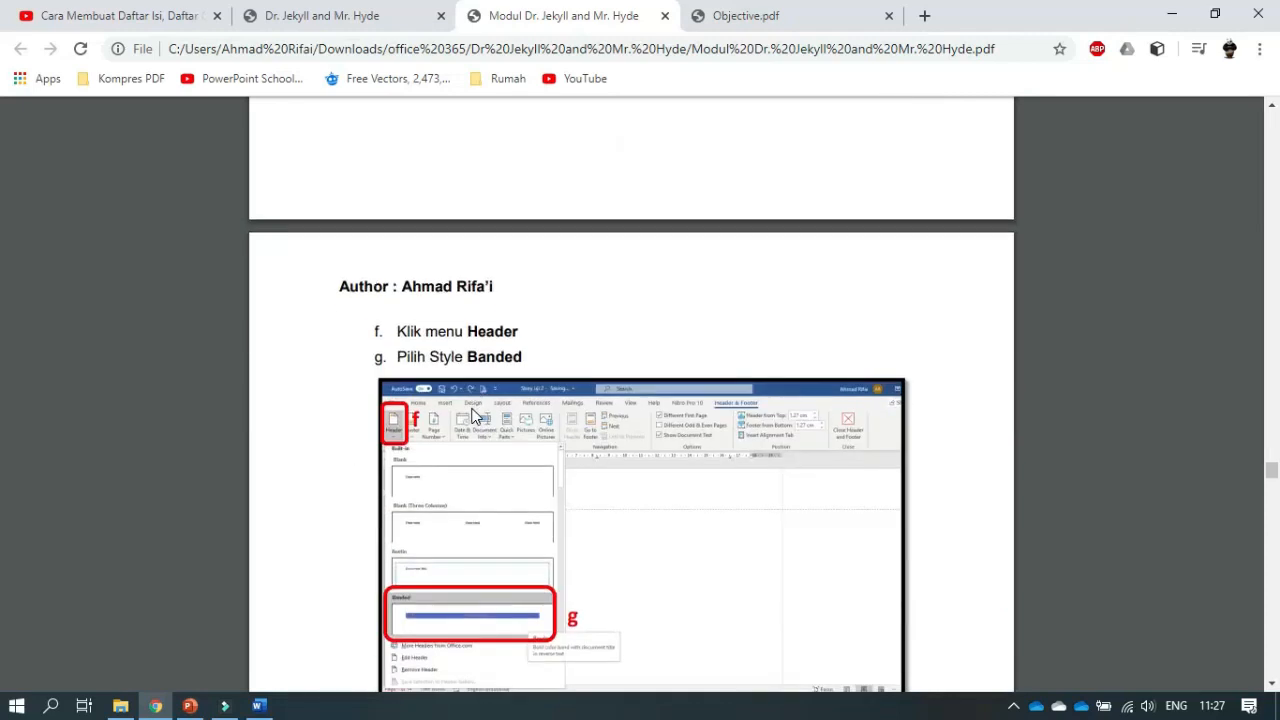
scroll(474, 416, "down", 3)
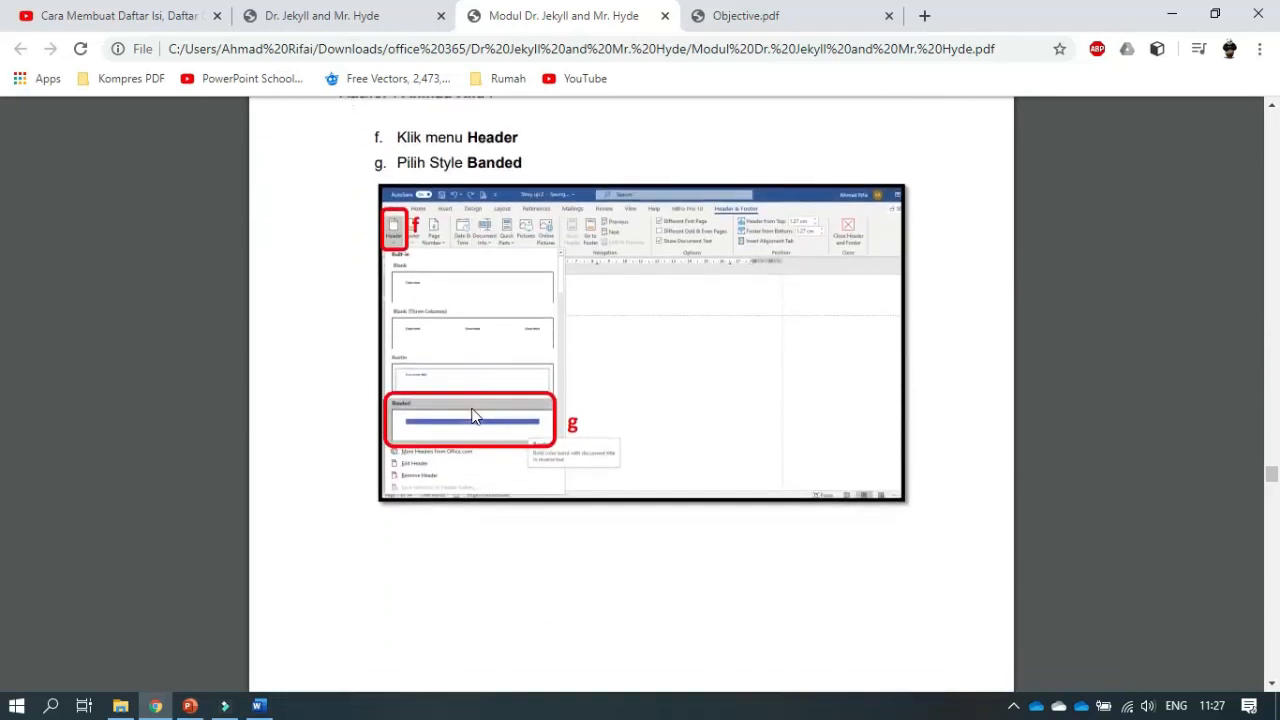
scroll(473, 409, "down", 1)
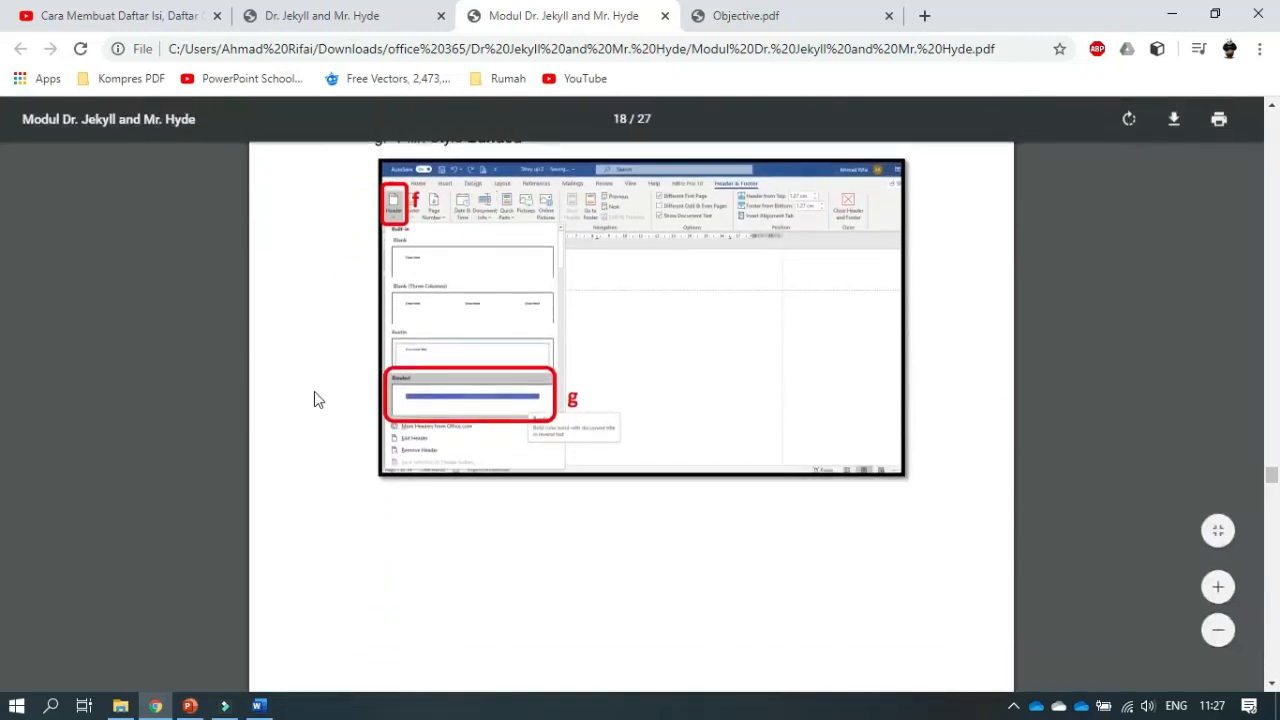
left_click(260, 707)
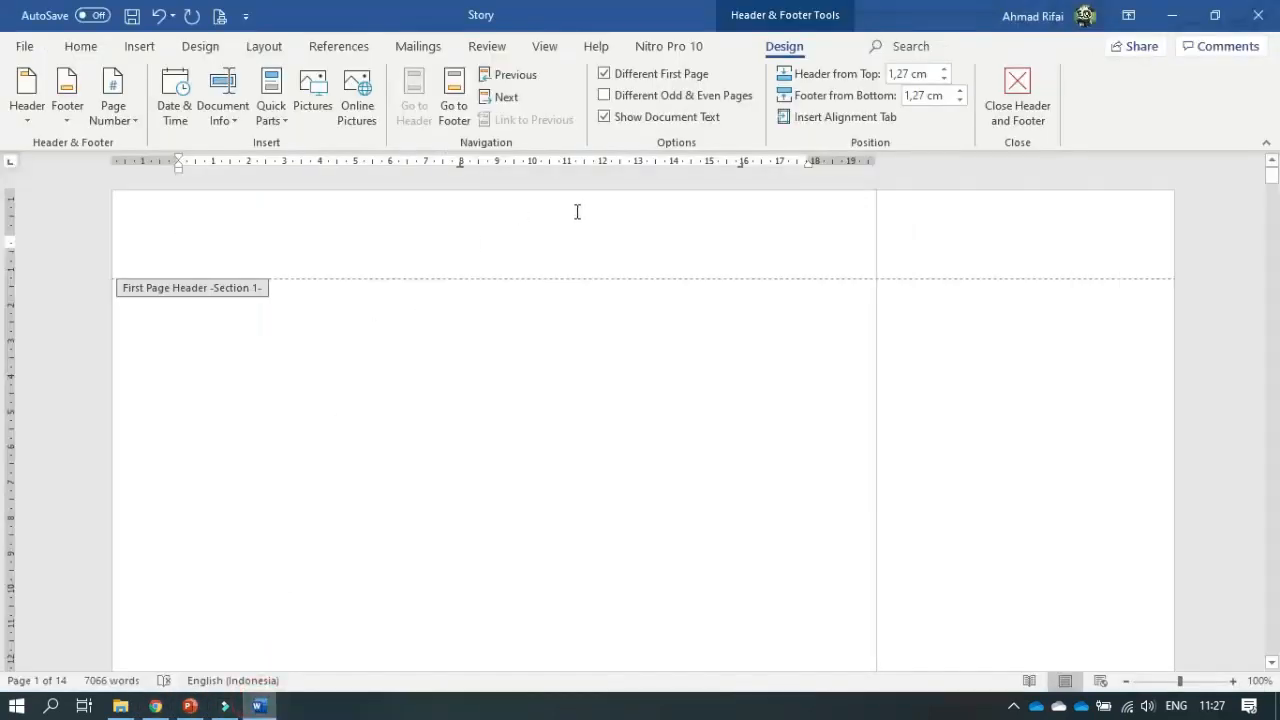
left_click(22, 125)
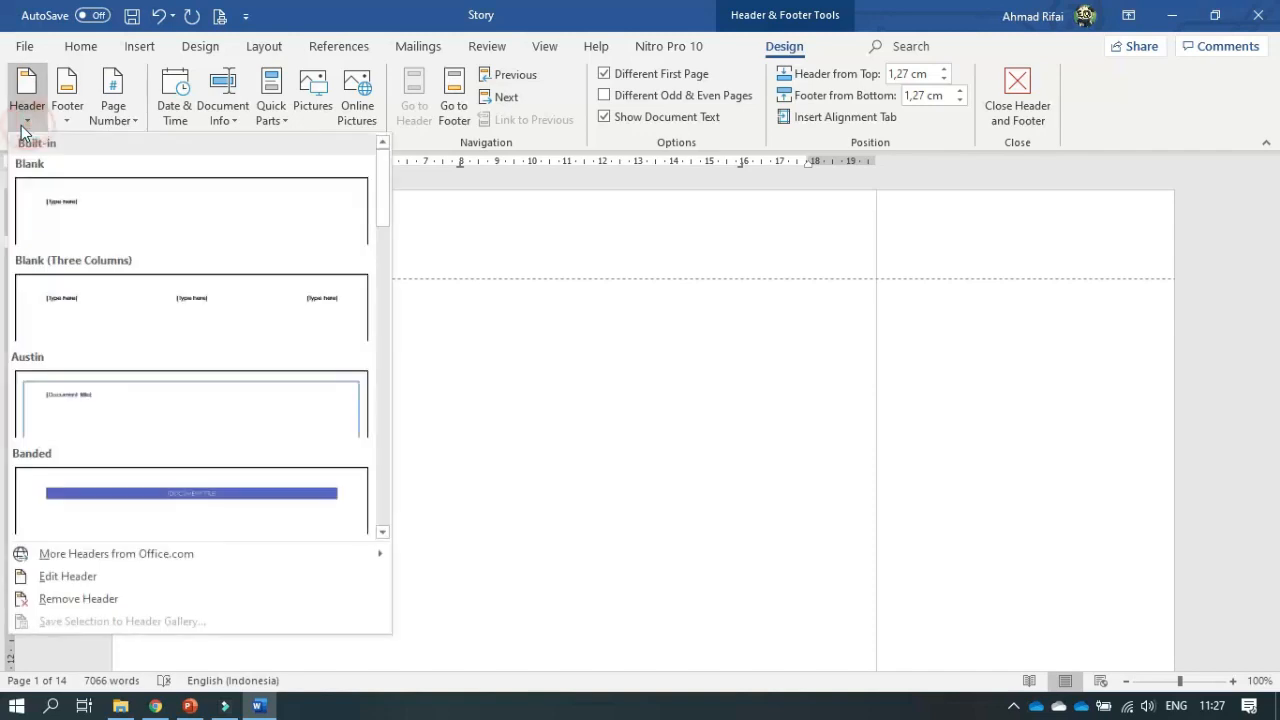
scroll(160, 362, "down", 1)
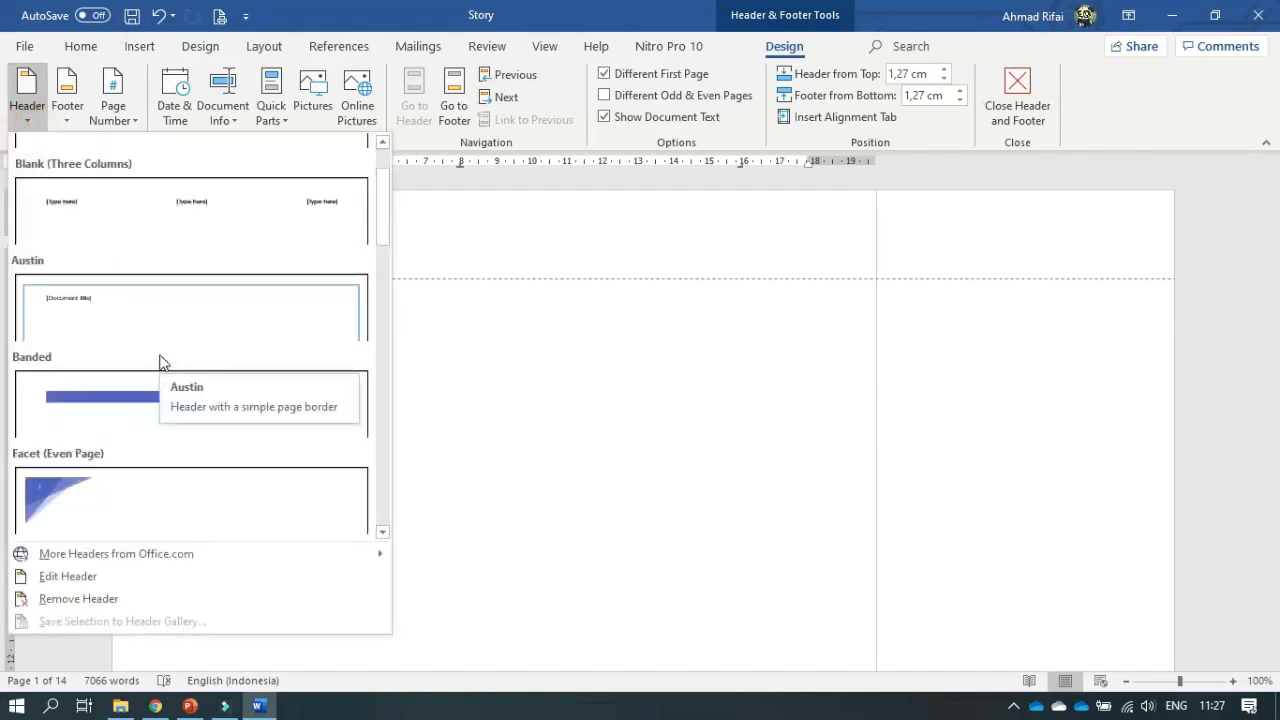
left_click(160, 392)
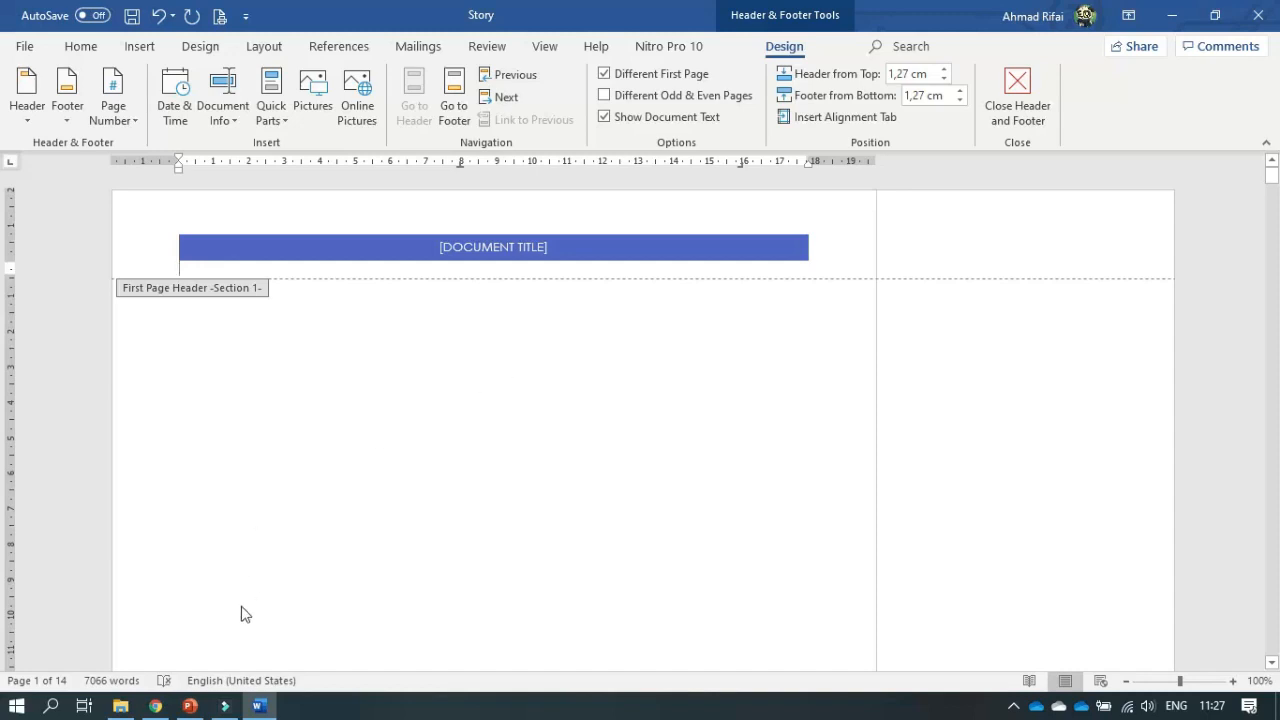
Read the Table of Contents instructions in the Chrome PDF module, and leave header editing in Word
left_click(168, 706)
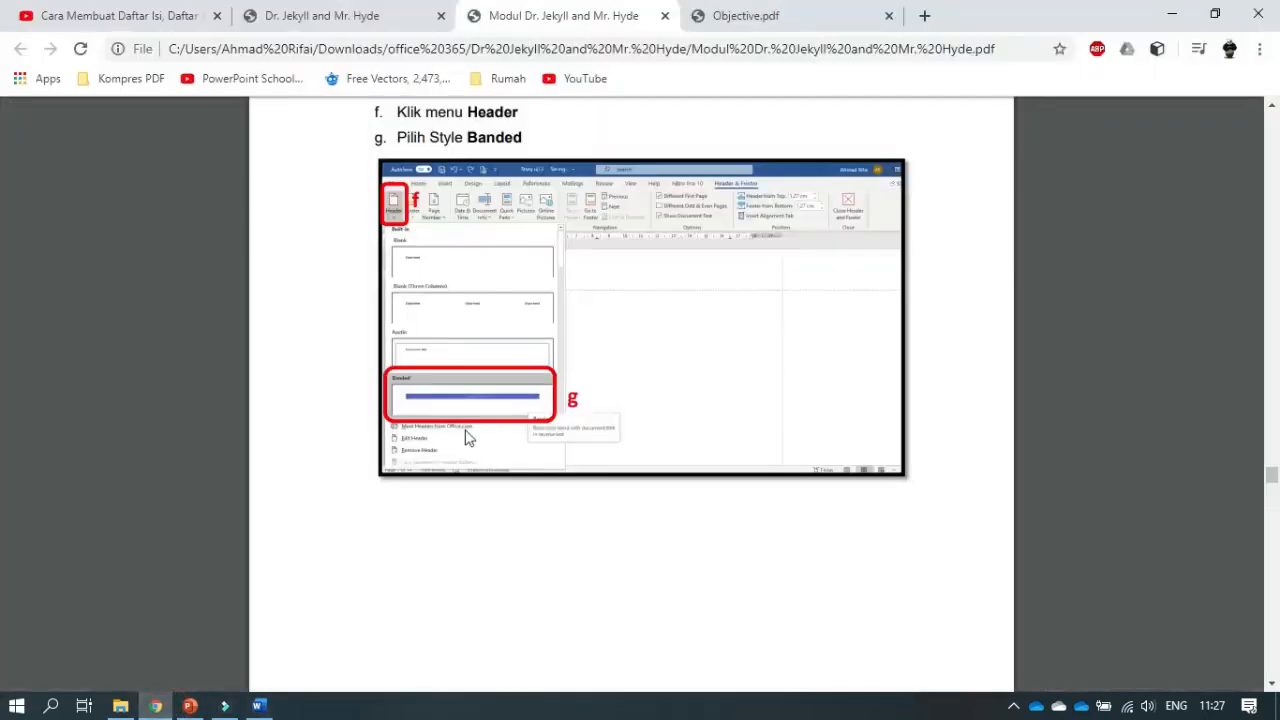
scroll(466, 437, "down", 5)
scroll(466, 437, "down", 5)
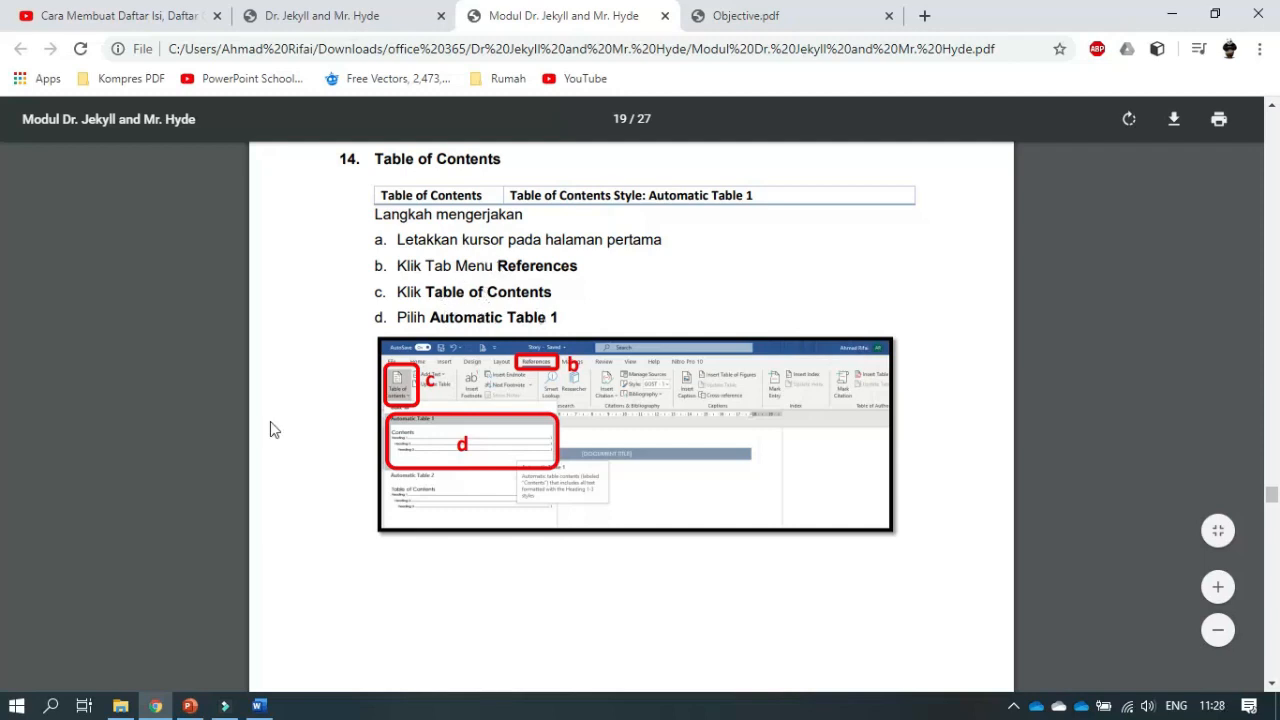
left_click(258, 705)
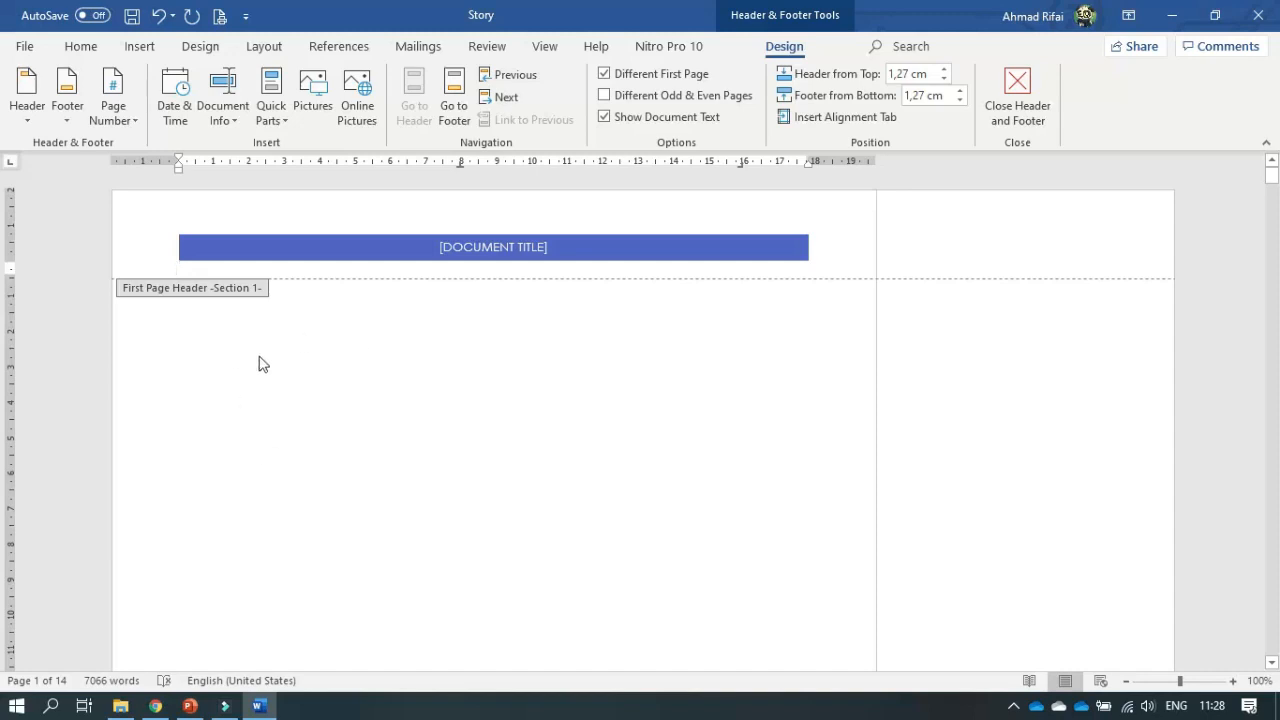
left_click(992, 118)
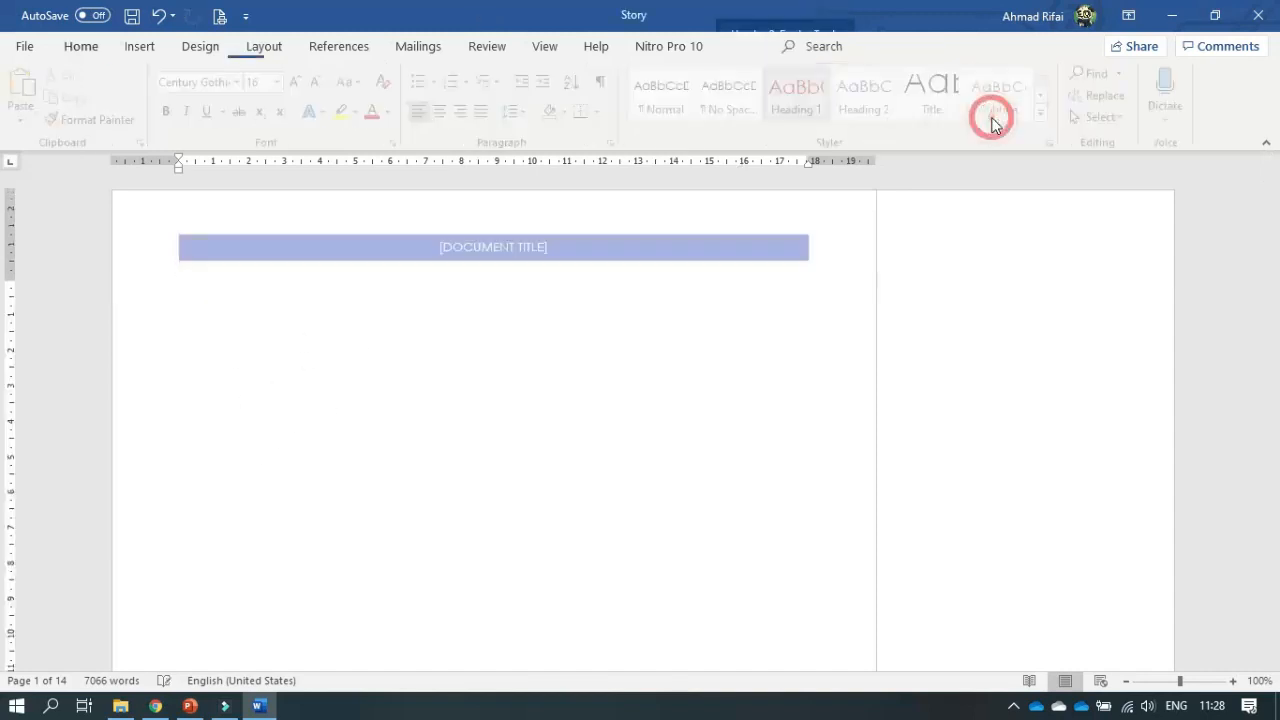
Insert an Automatic Table 1 table of contents in the body of the blank first page
left_click(197, 327)
left_click(197, 327)
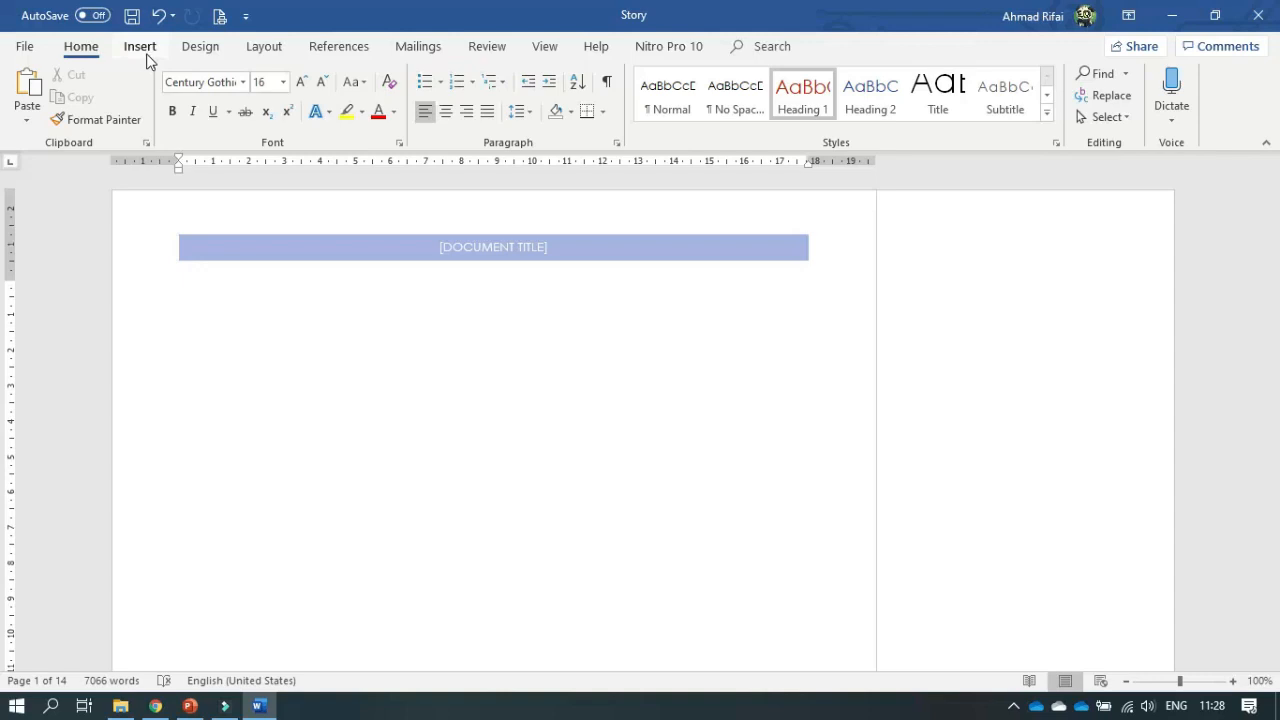
left_click(350, 50)
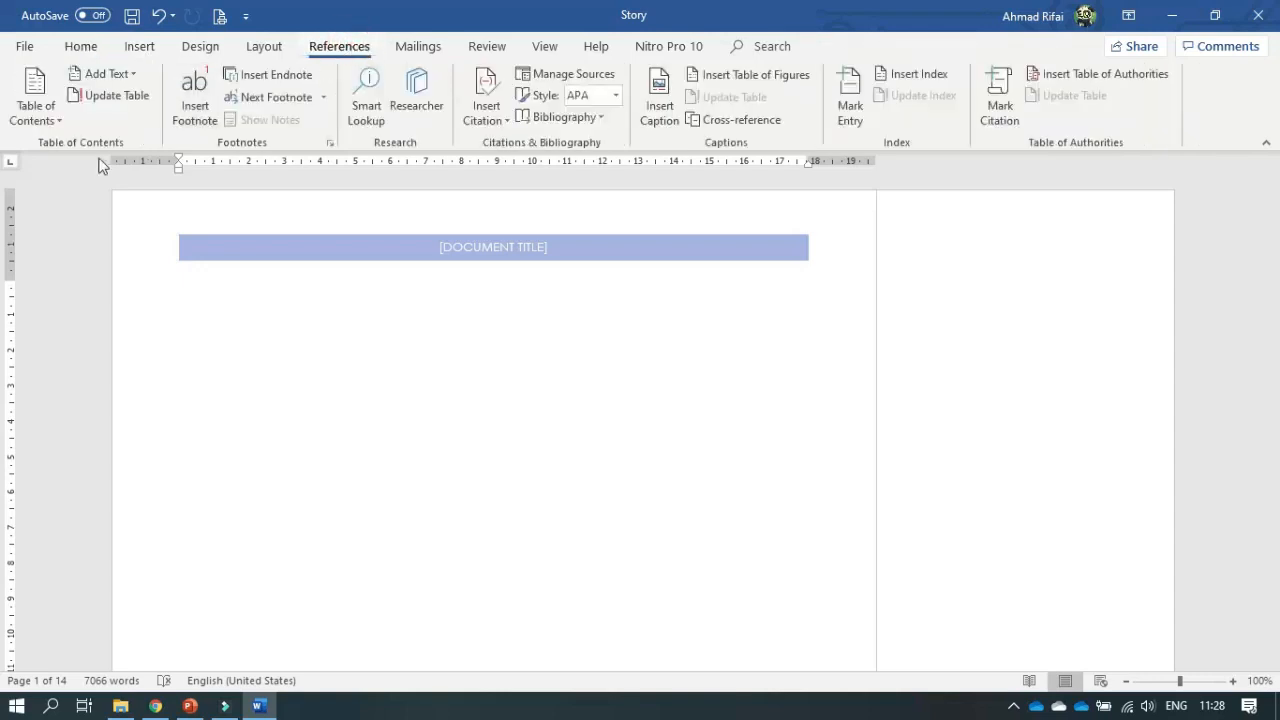
left_click(50, 124)
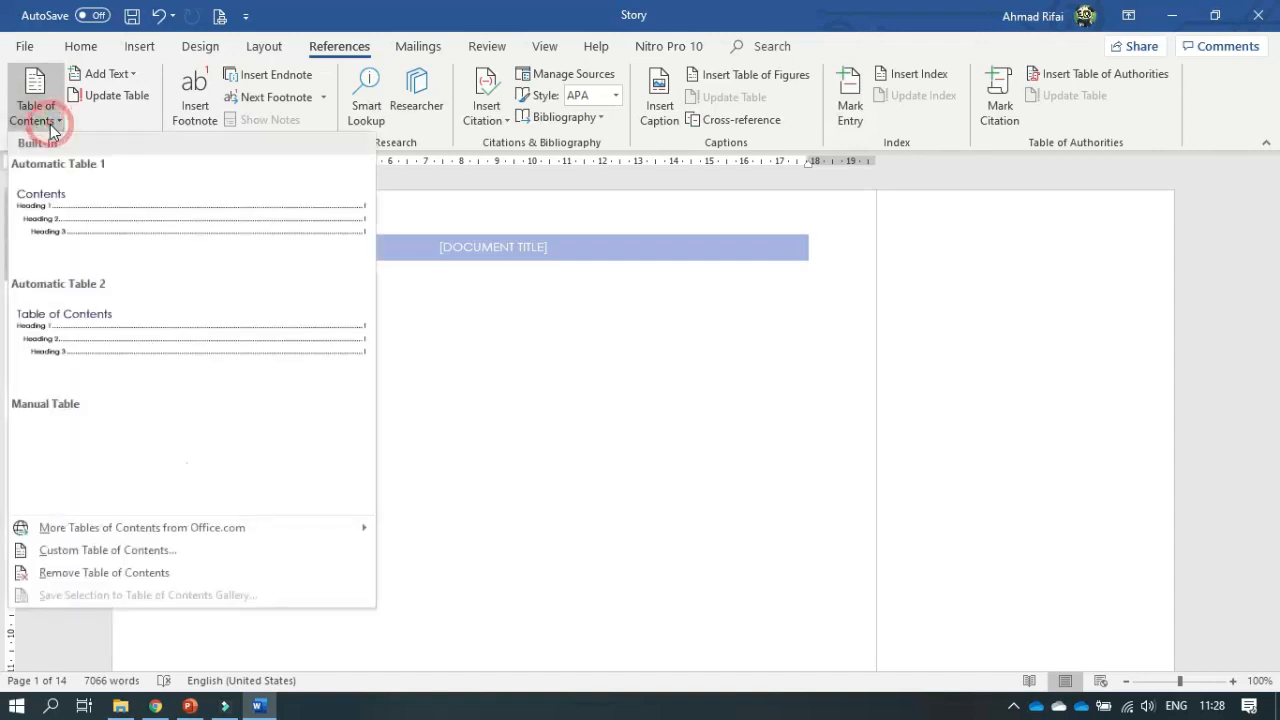
left_click(103, 210)
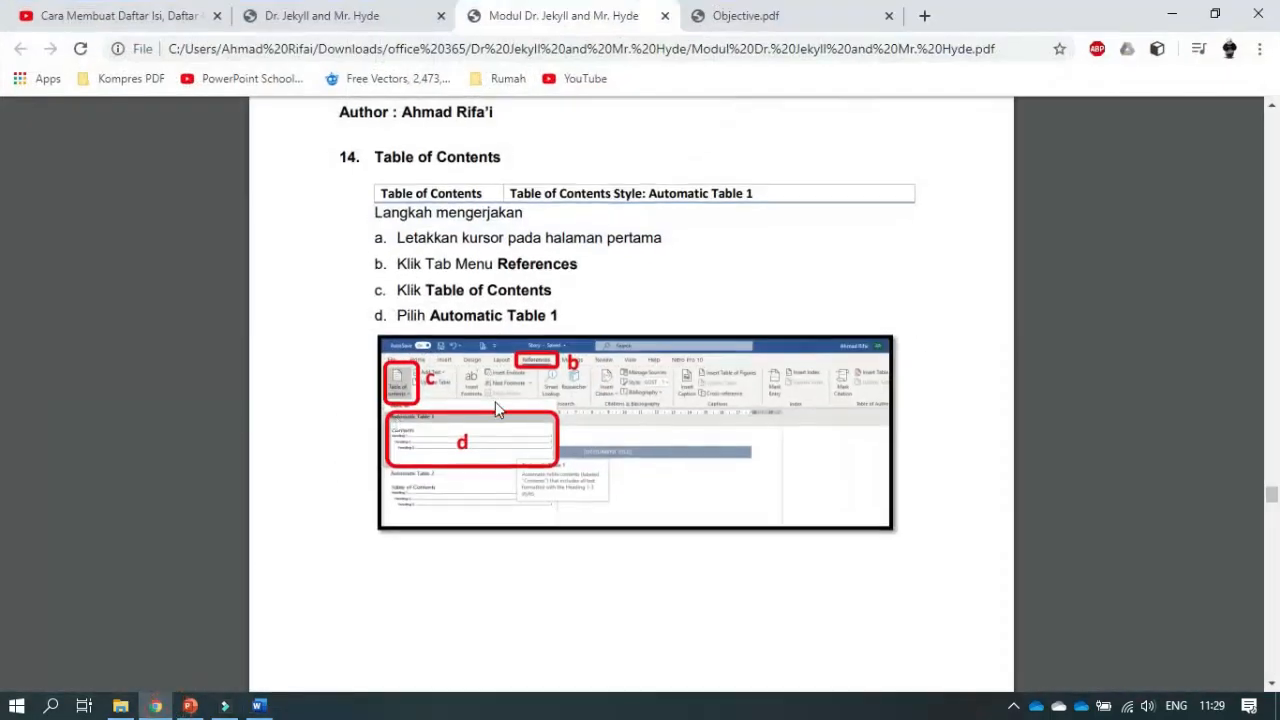
In the Chrome PDF module, copy the watermark text FOR TRAINING PURPOSE ONLY and read the Watermark instructions
scroll(497, 408, "down", 10)
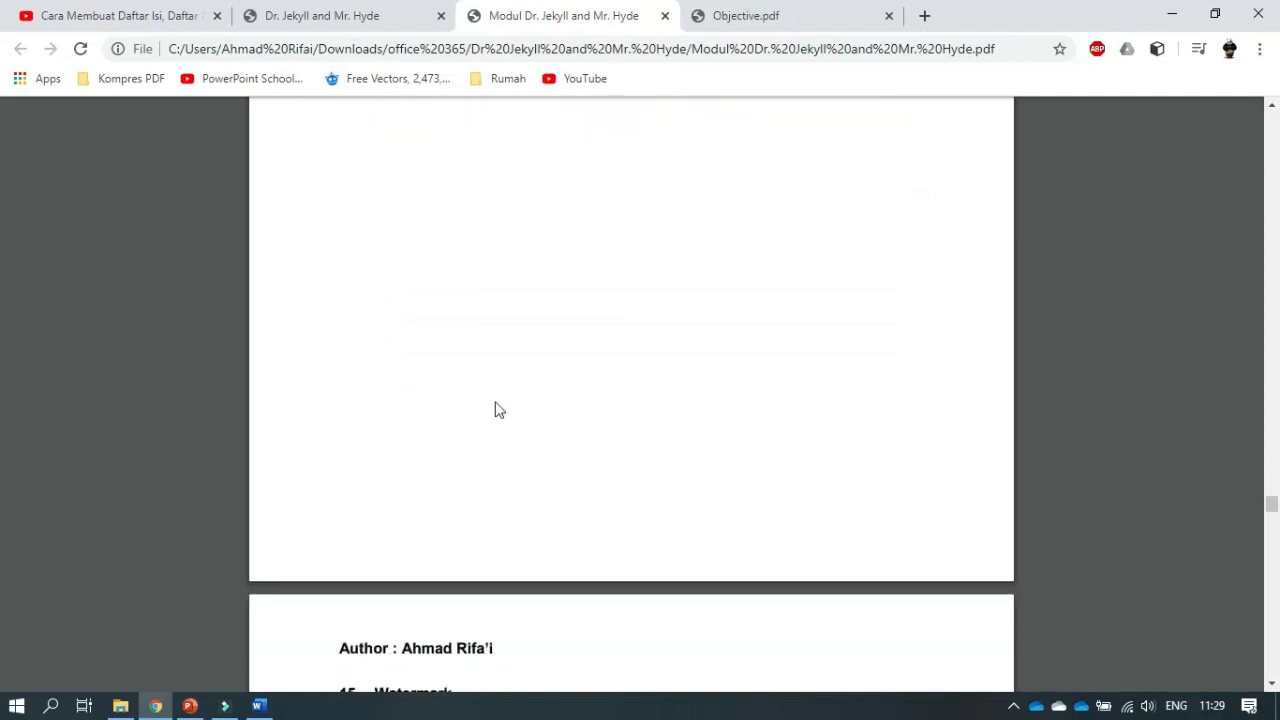
scroll(497, 408, "down", 1)
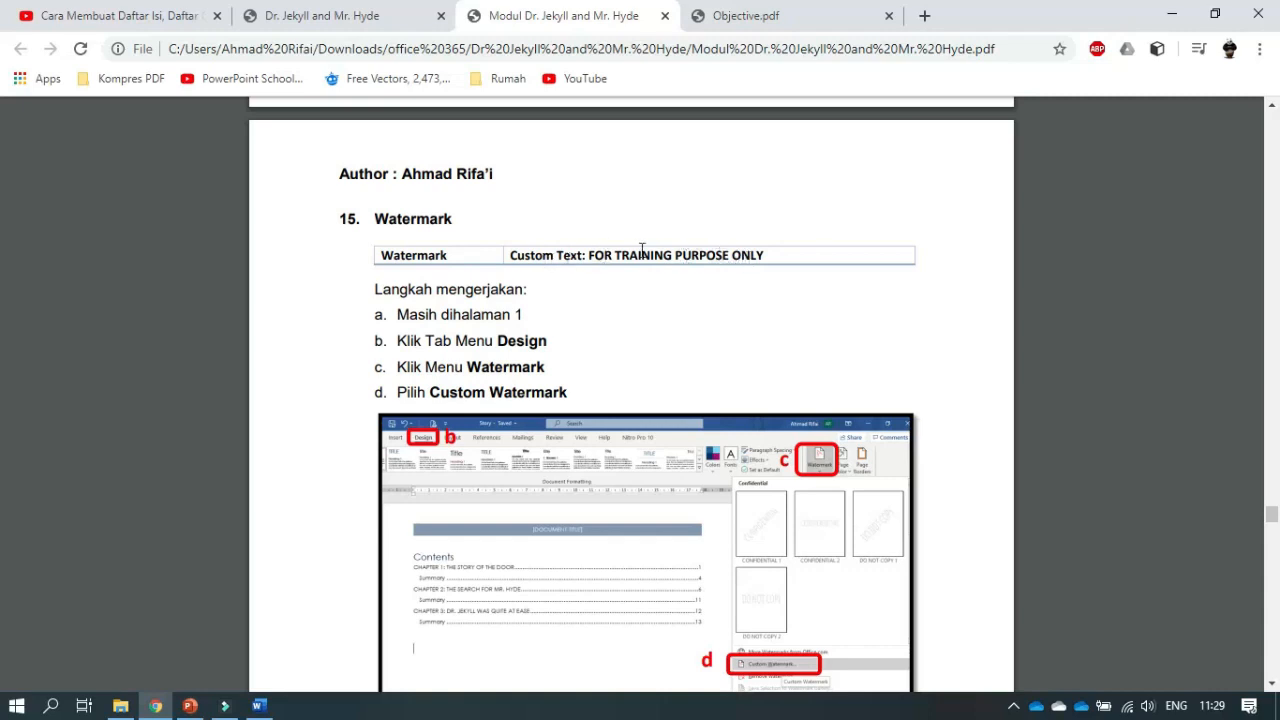
left_click_drag(589, 254, 760, 246)
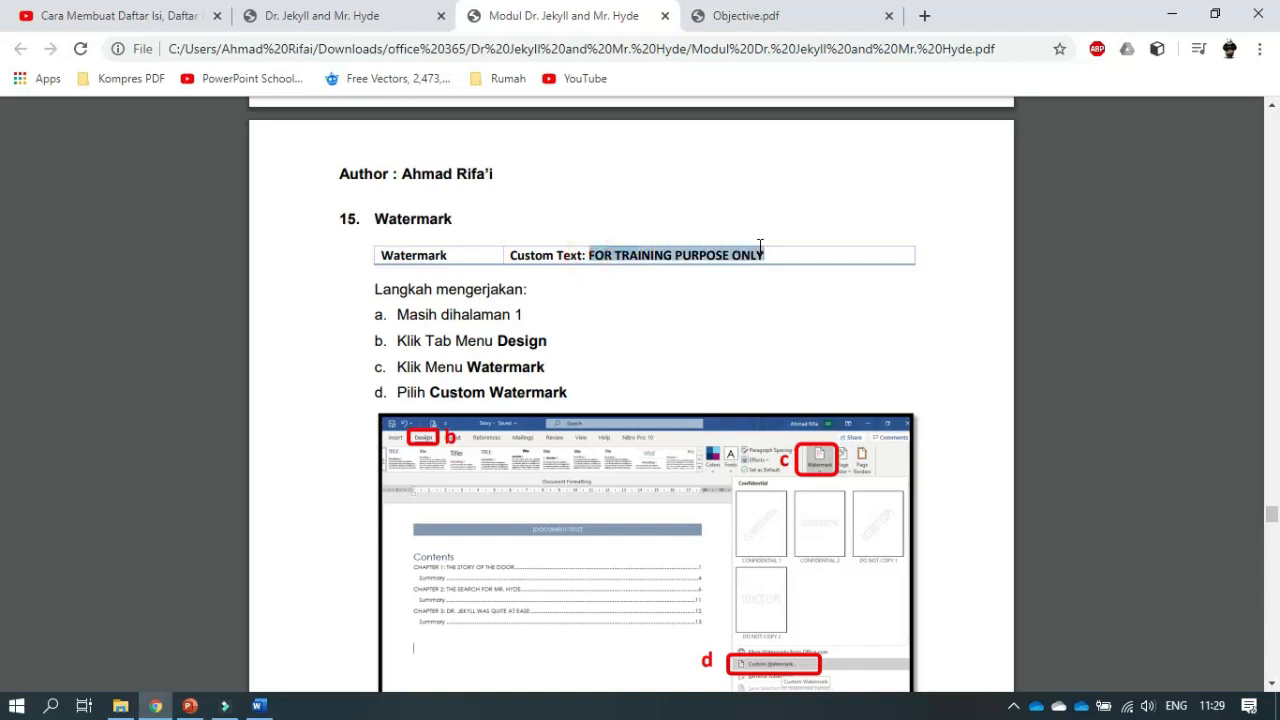
right_click(732, 252)
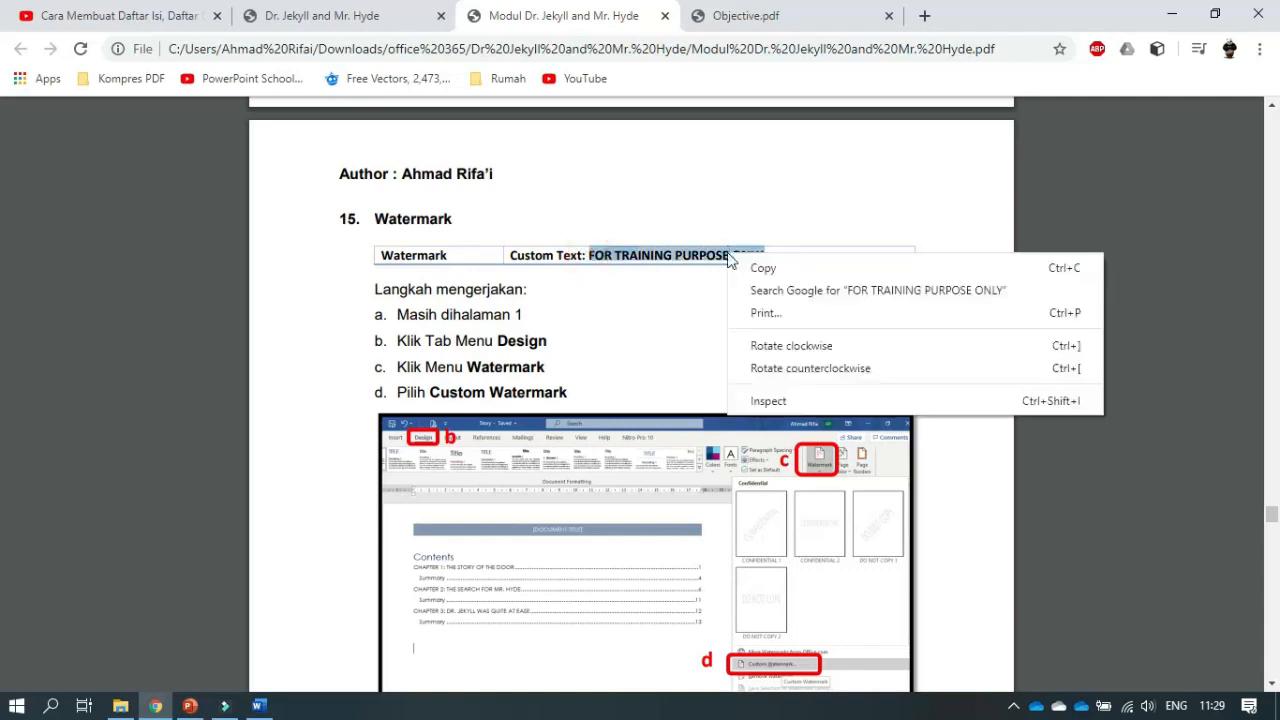
left_click(762, 266)
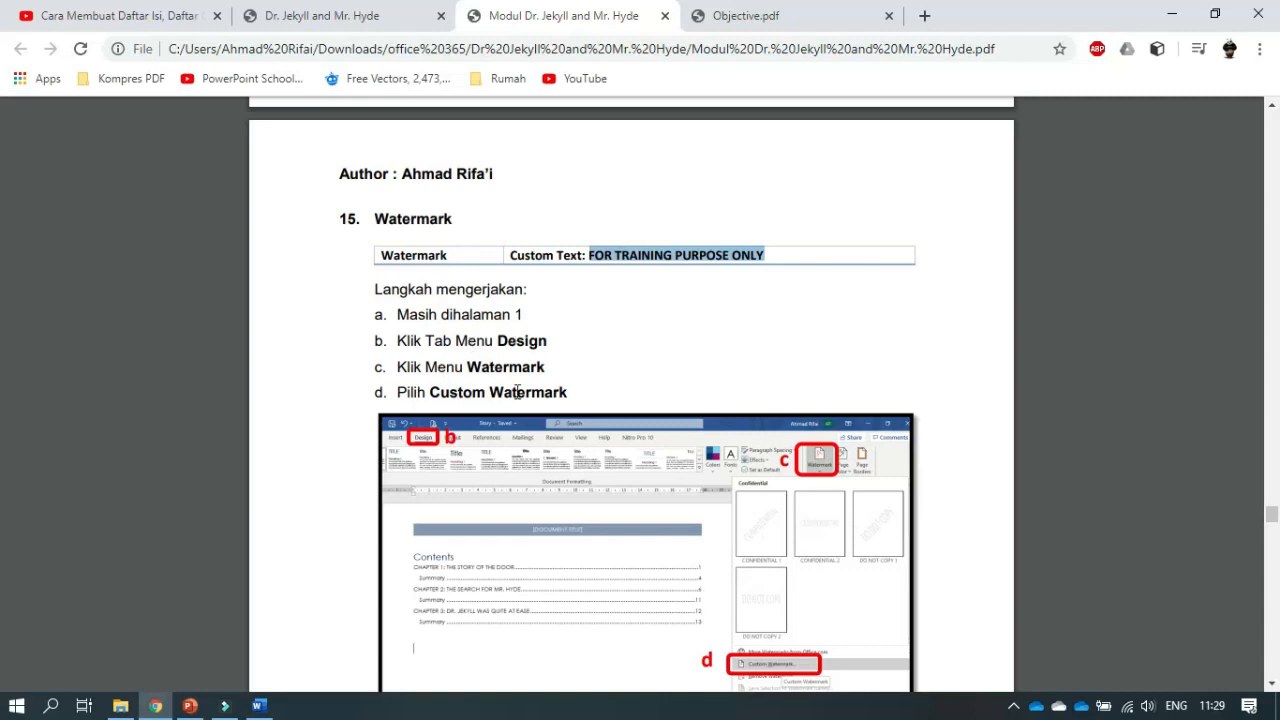
scroll(517, 392, "down", 1)
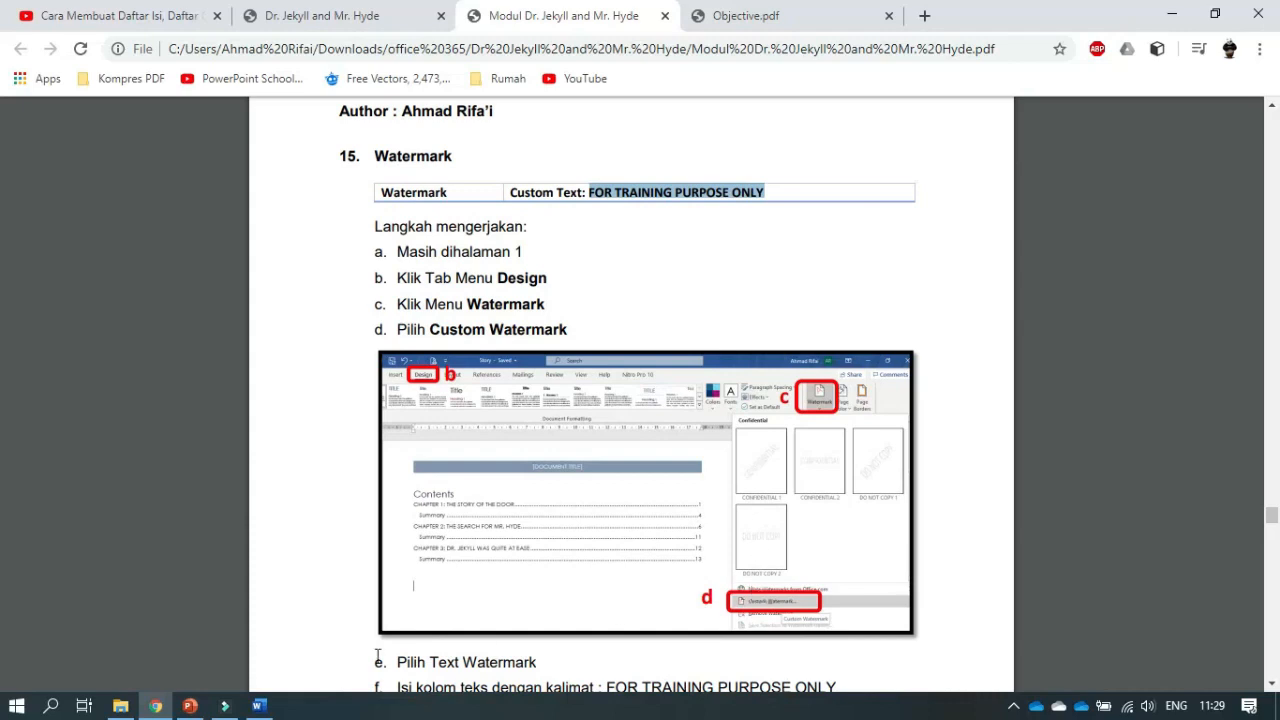
In Word, apply a custom text watermark reading FOR TRAINING PURPOSE ONLY and check it on the contents page
left_click(258, 705)
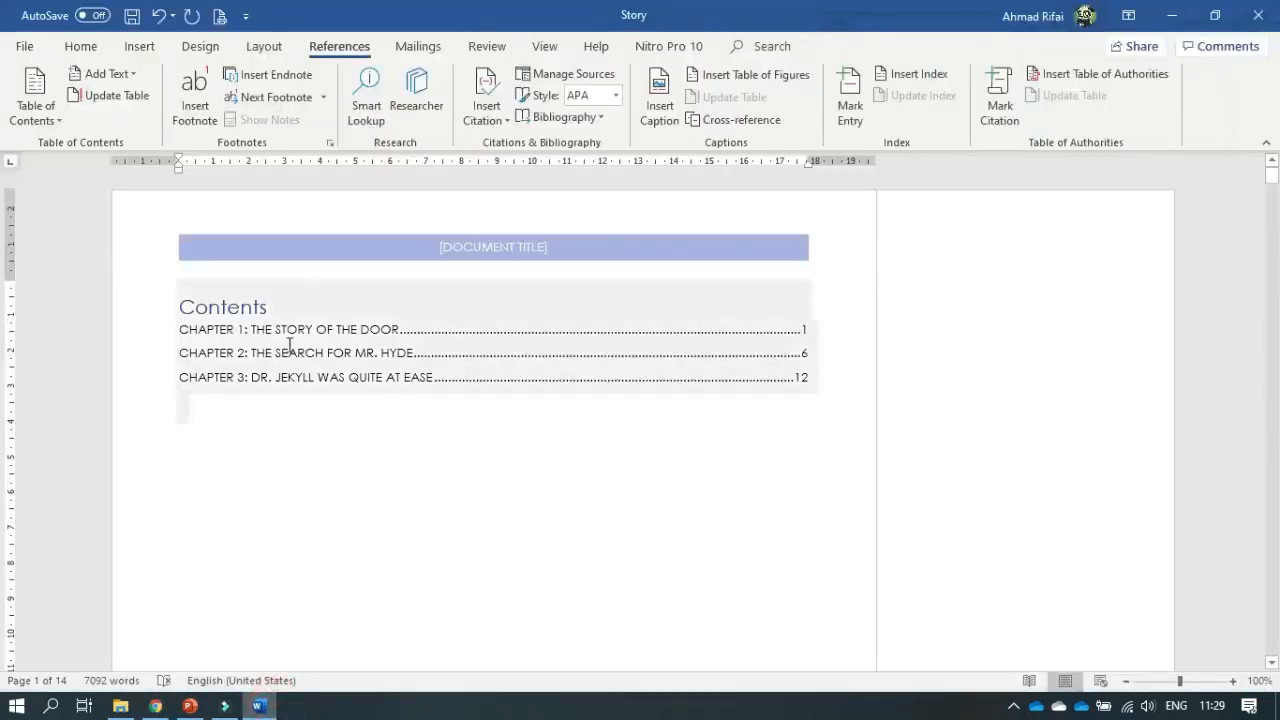
left_click(291, 457)
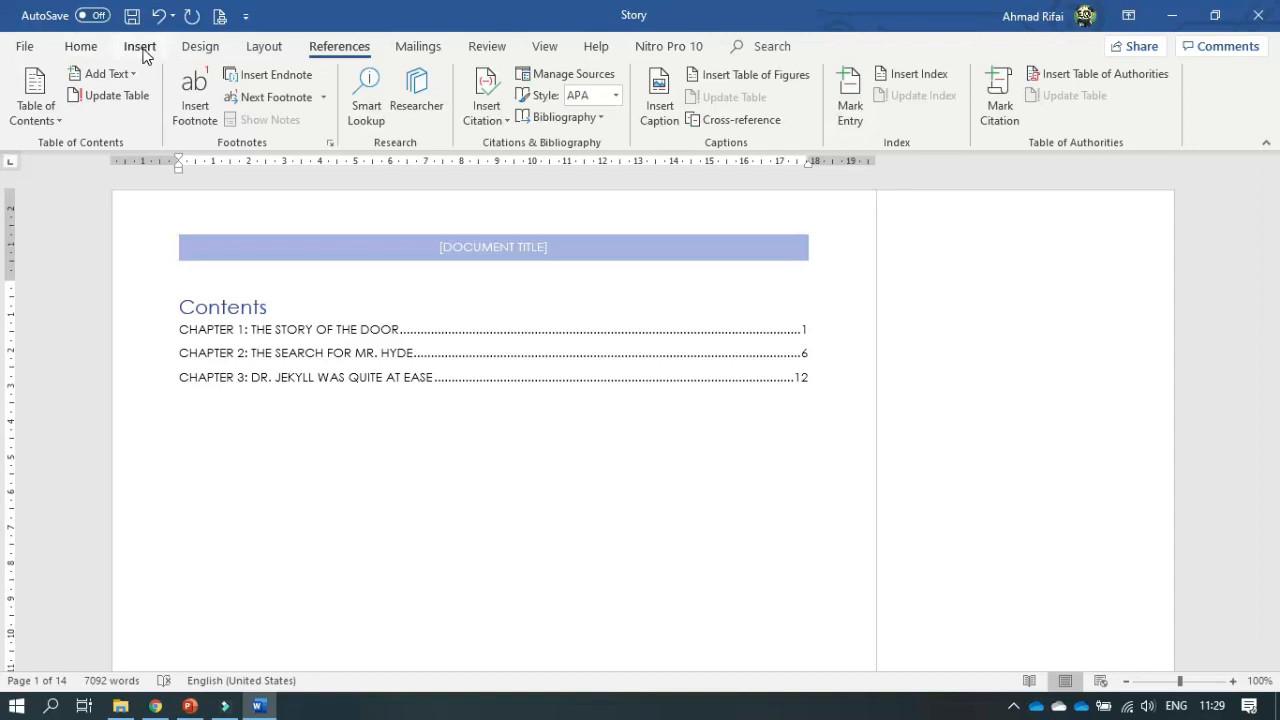
left_click(199, 48)
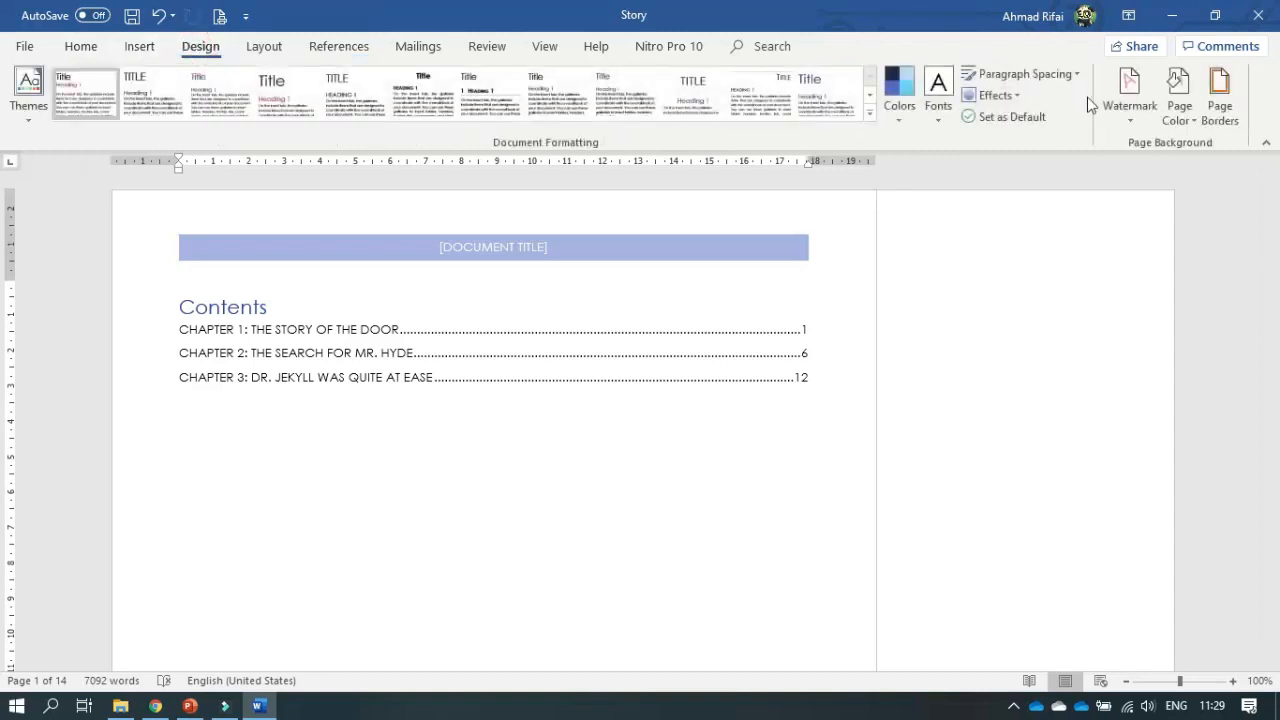
left_click(1134, 122)
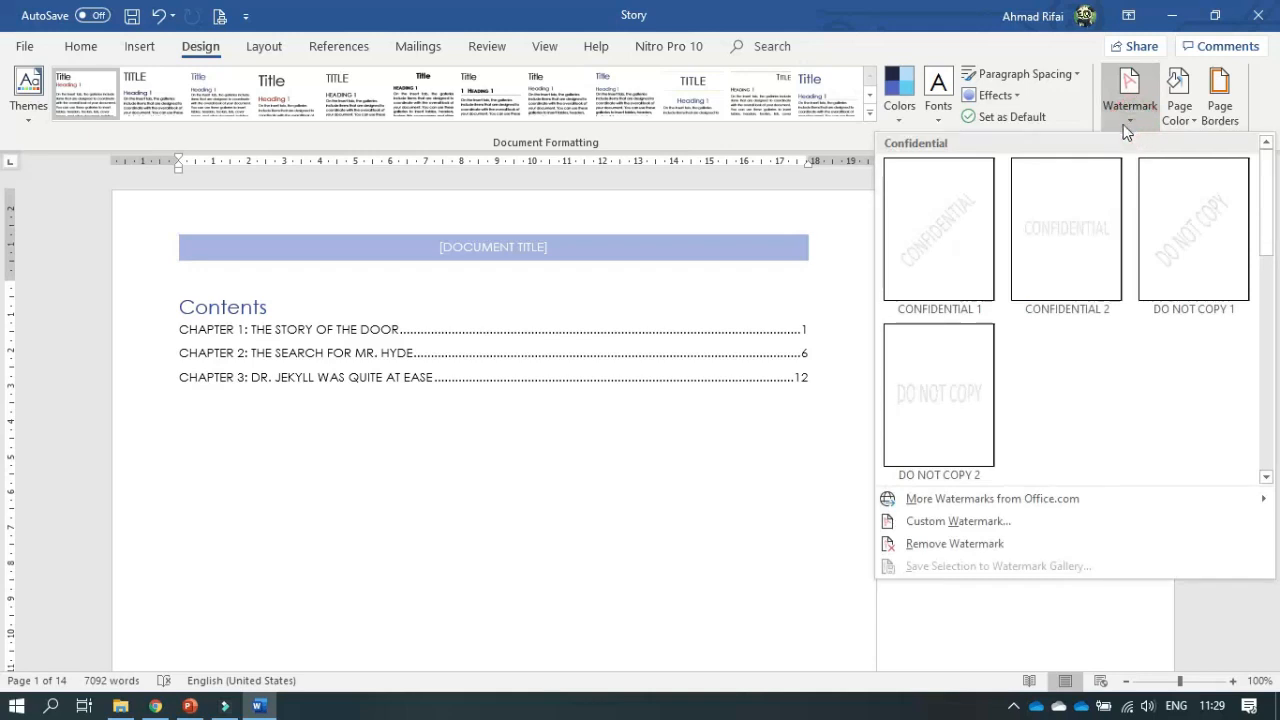
left_click(989, 527)
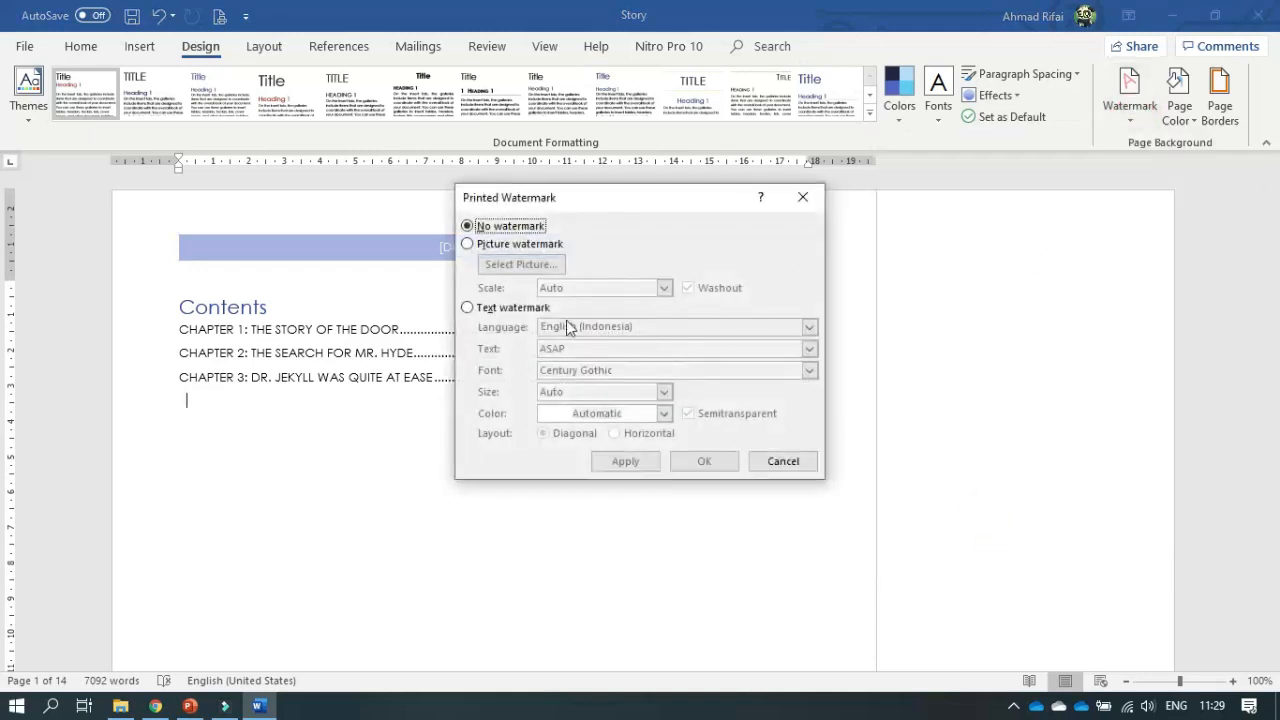
left_click(468, 308)
double_click(581, 349)
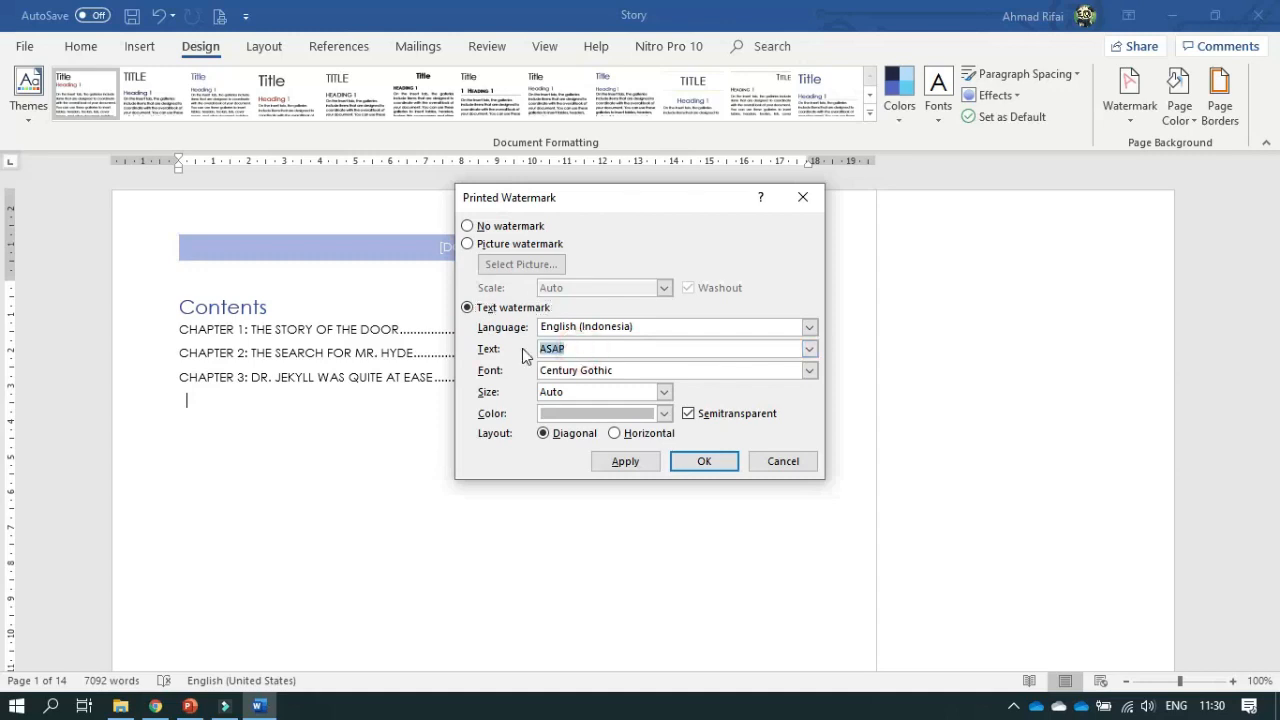
key("ctrl+v")
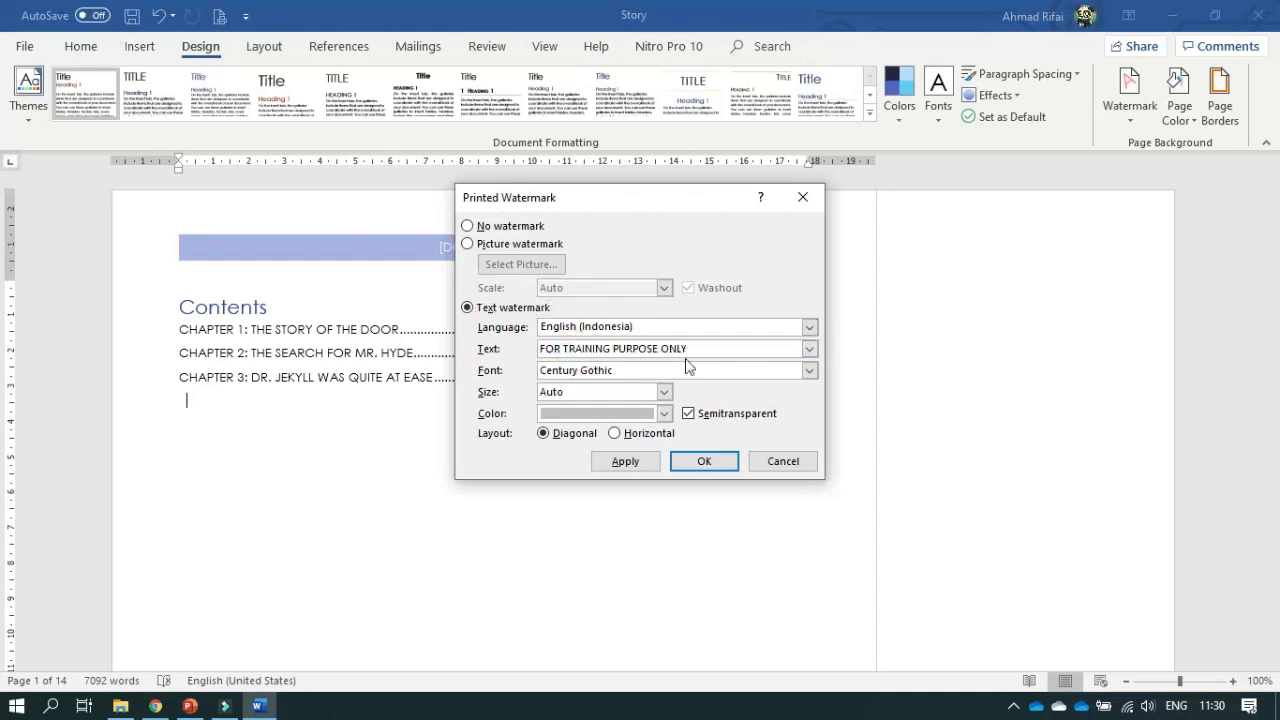
left_click(639, 463)
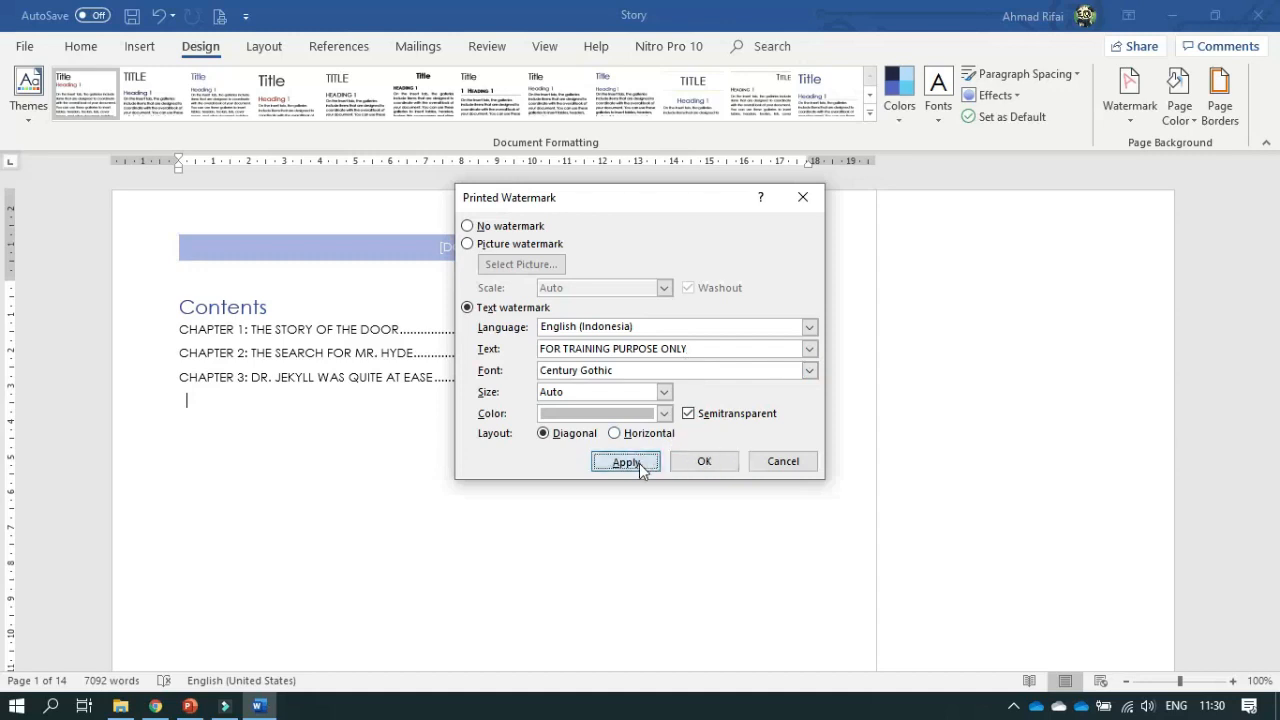
left_click(780, 461)
scroll(784, 456, "down", 4)
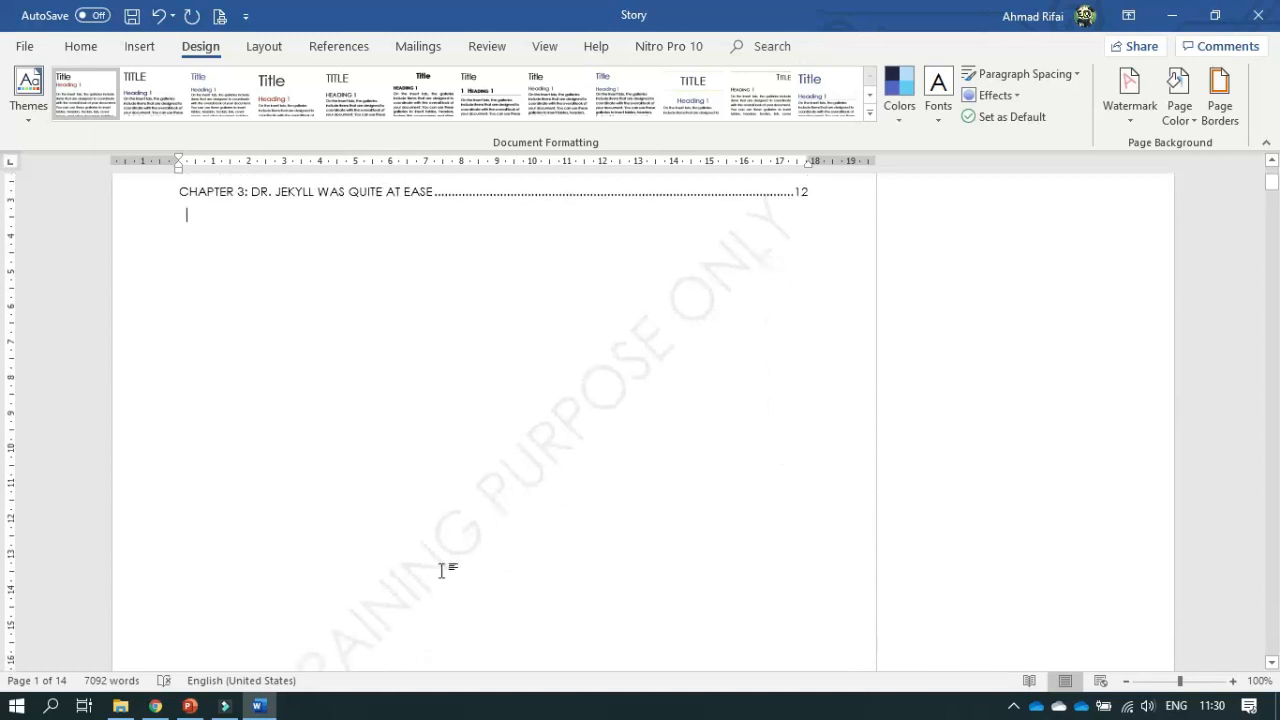
scroll(592, 482, "down", 3)
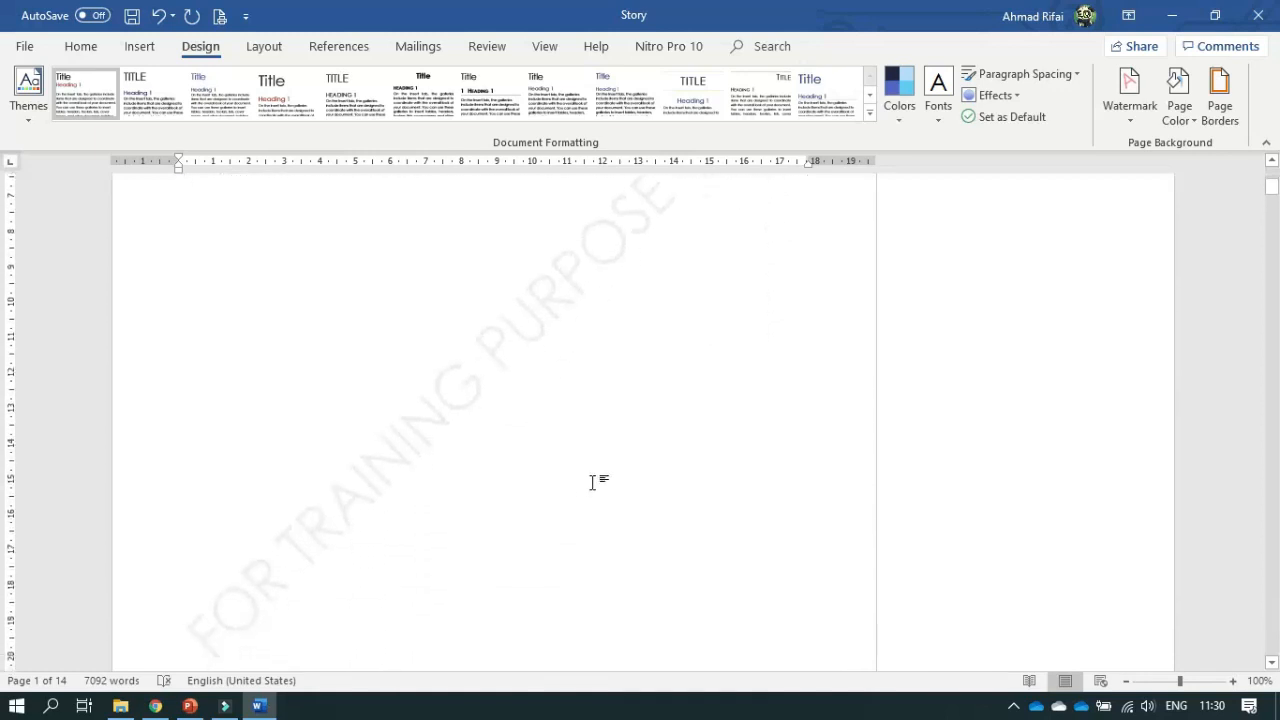
Switch to the PDF module in Chrome and read the Bookmark instructions
left_click(155, 706)
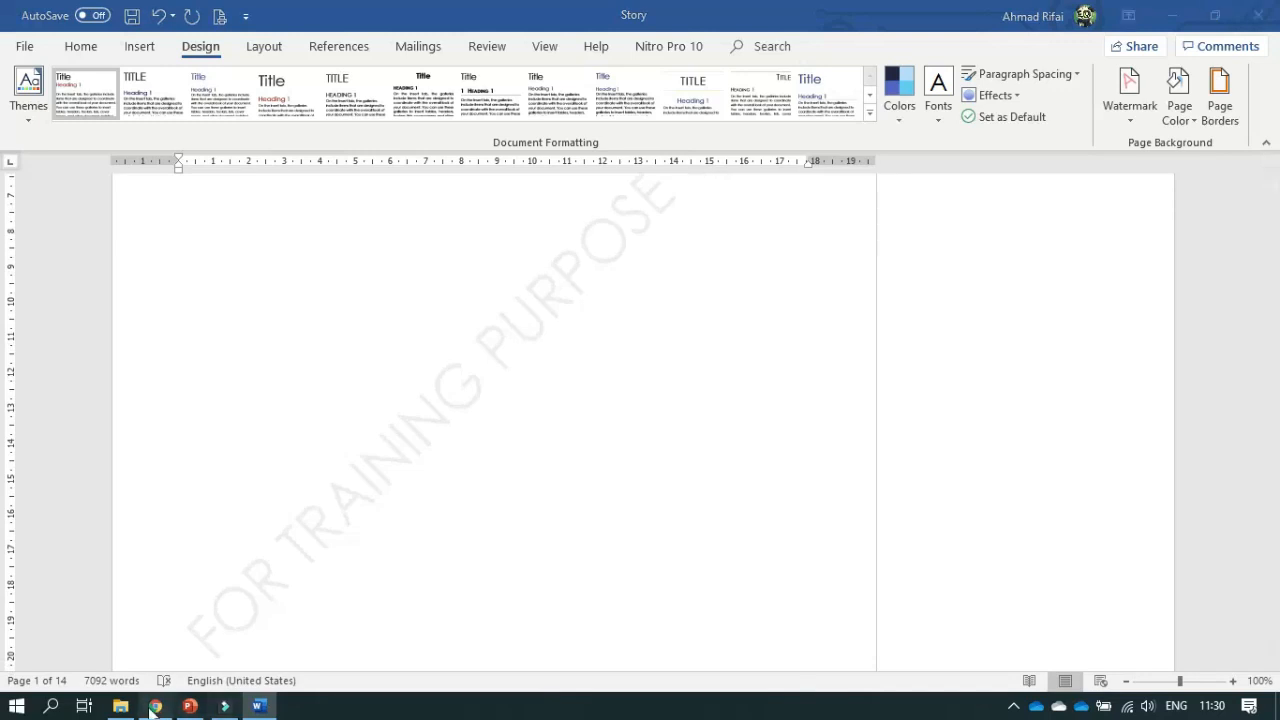
scroll(464, 392, "down", 8)
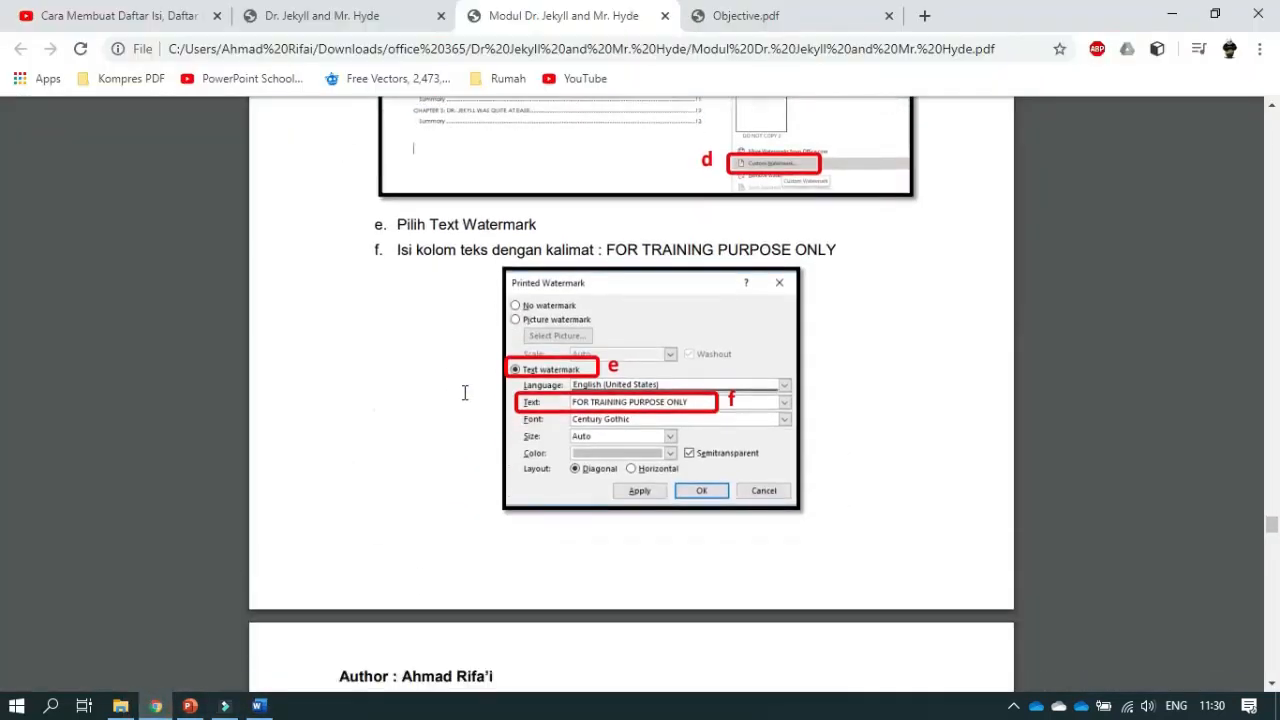
scroll(464, 392, "down", 3)
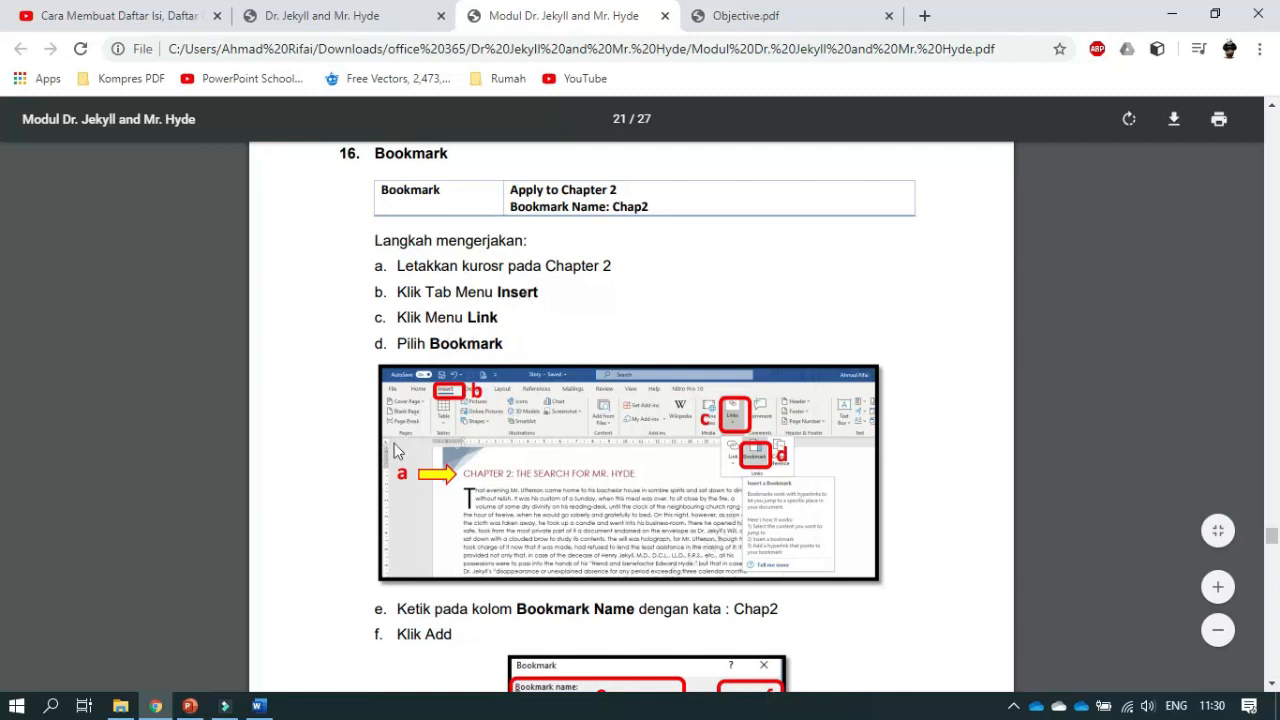
In Word, add a bookmark named Chap2 at the heading CHAPTER 2: THE SEARCH FOR MR. HYDE
left_click(258, 705)
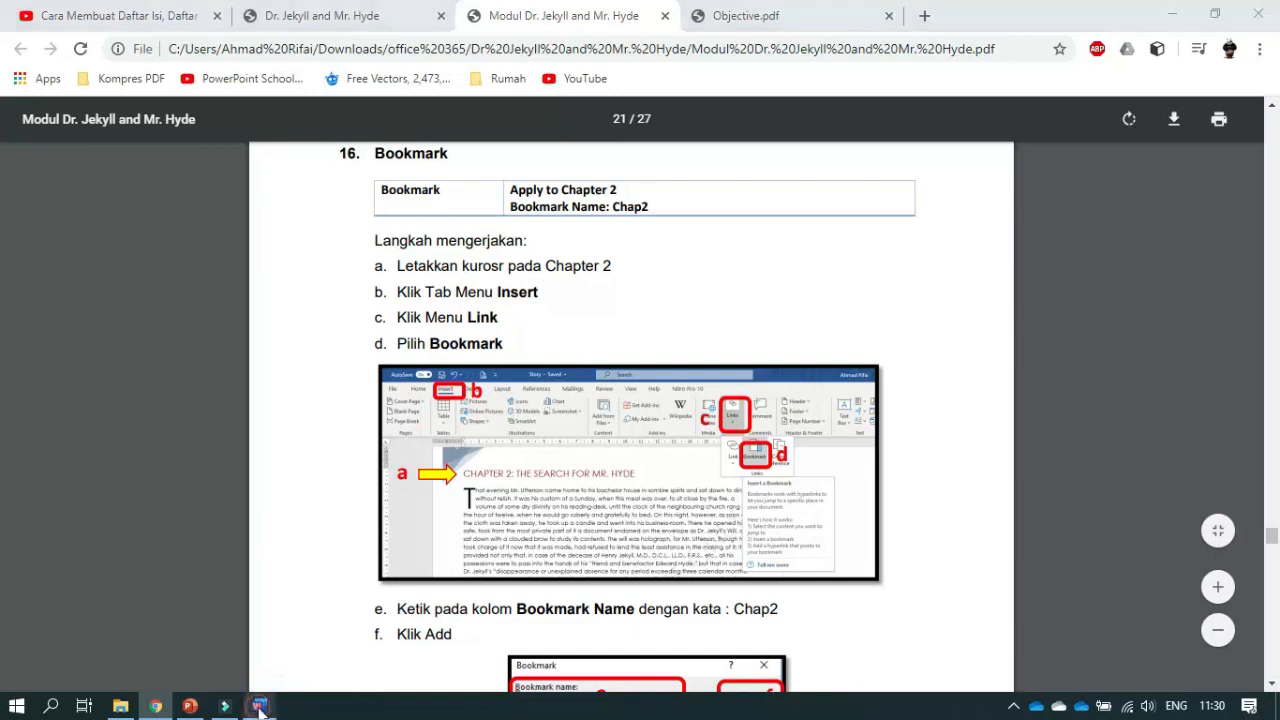
scroll(341, 389, "down", 20)
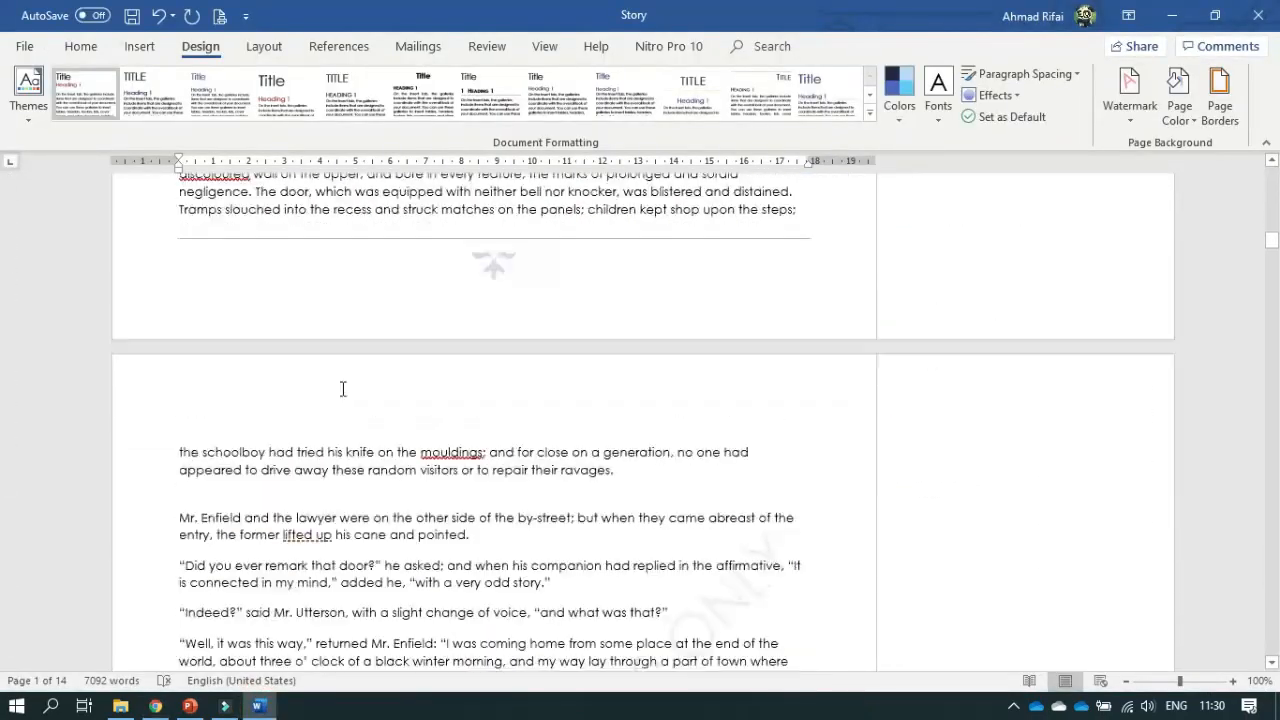
scroll(343, 389, "down", 20)
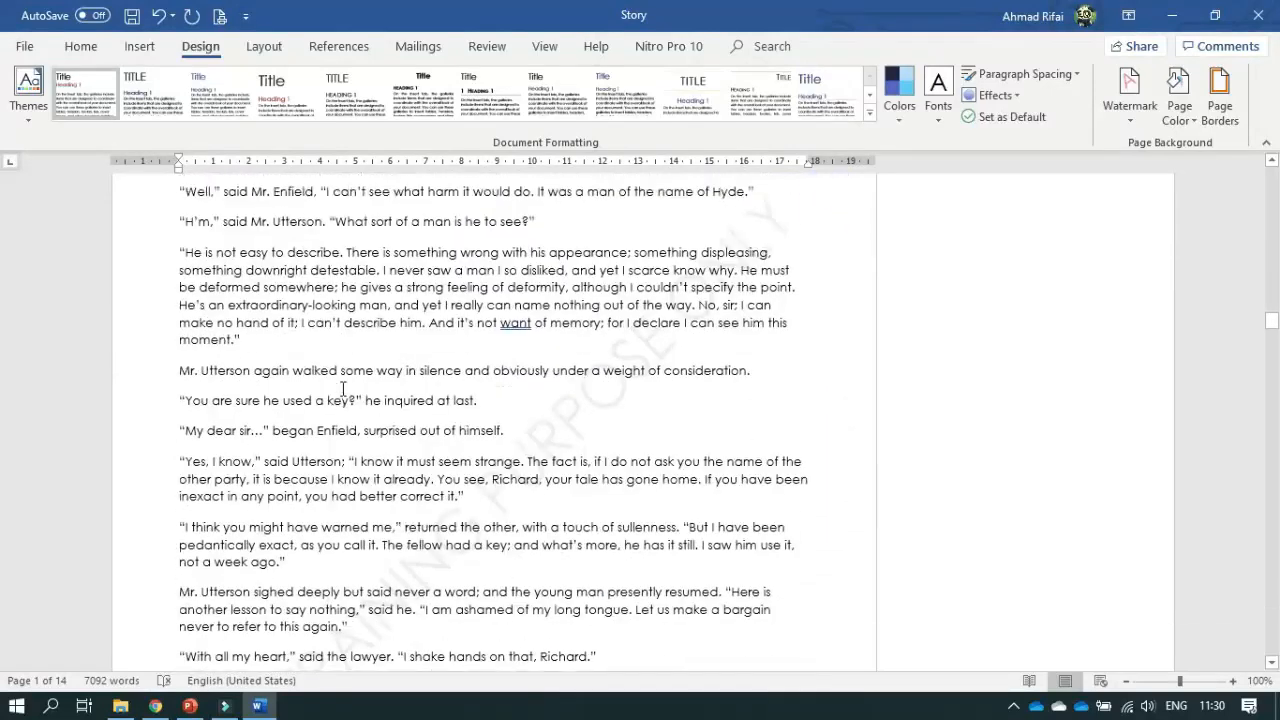
scroll(343, 389, "down", 20)
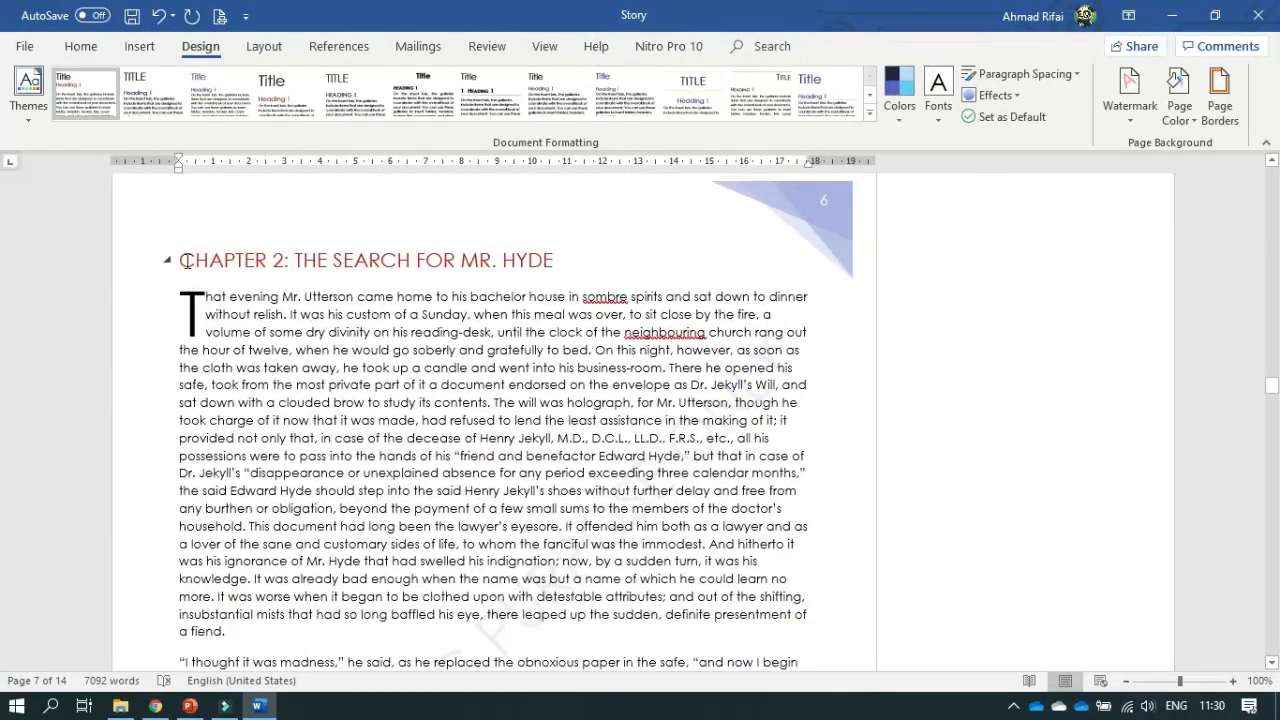
left_click(186, 261)
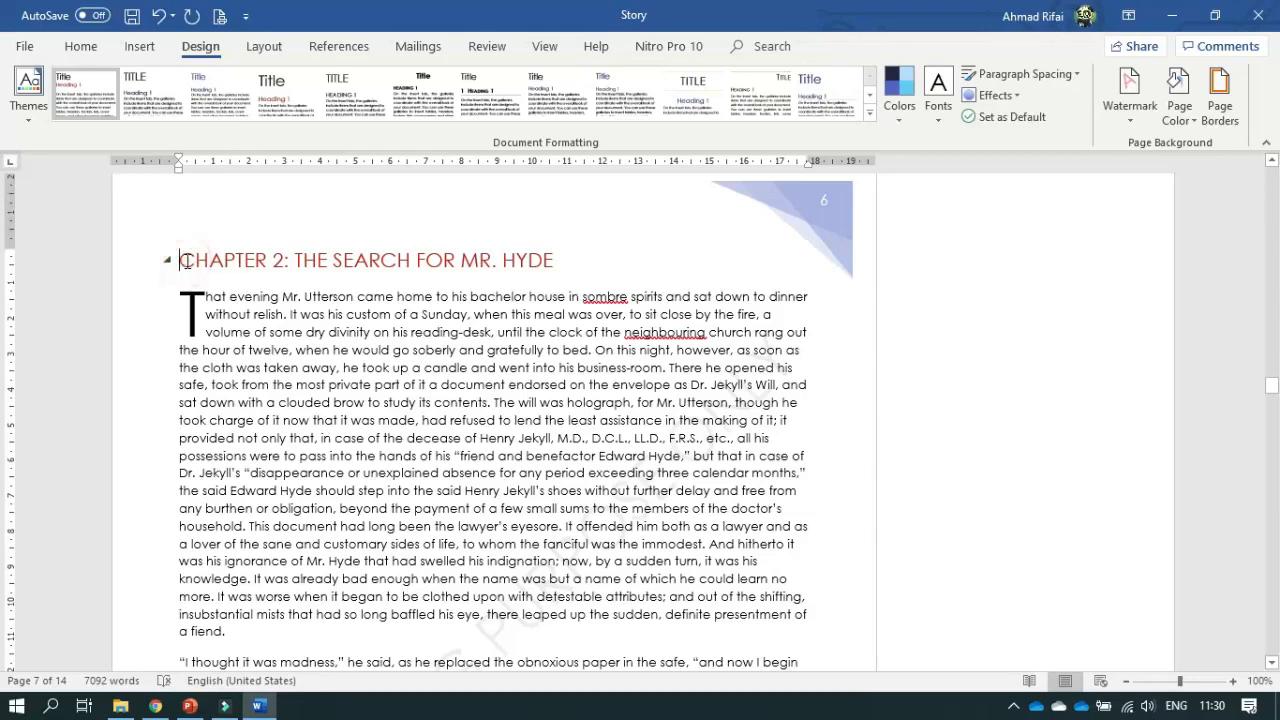
left_click(222, 260)
left_click(150, 52)
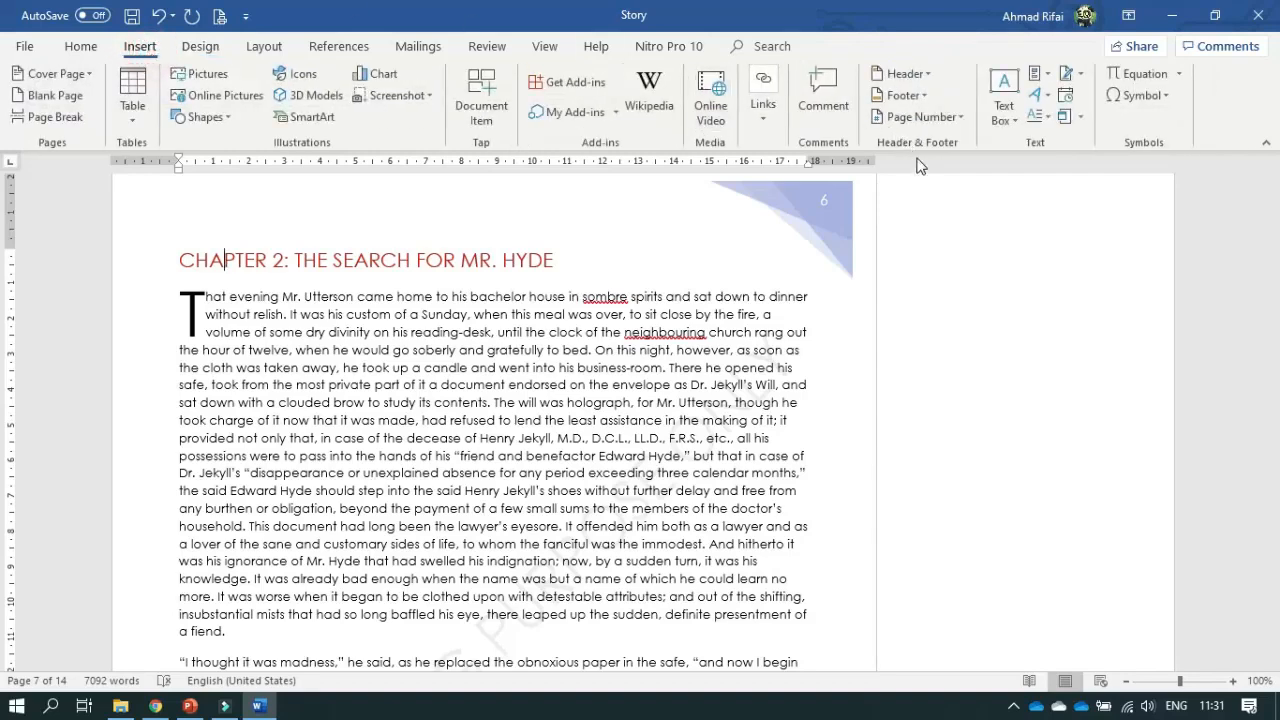
left_click(757, 118)
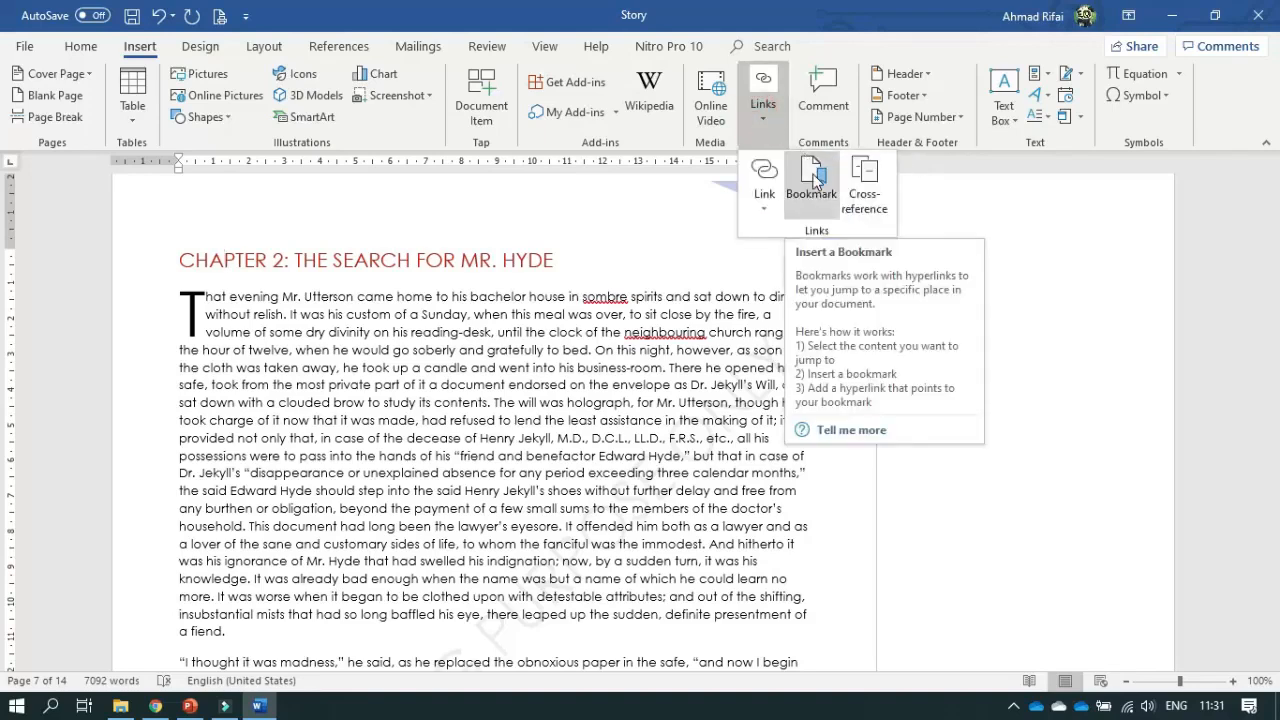
left_click(811, 178)
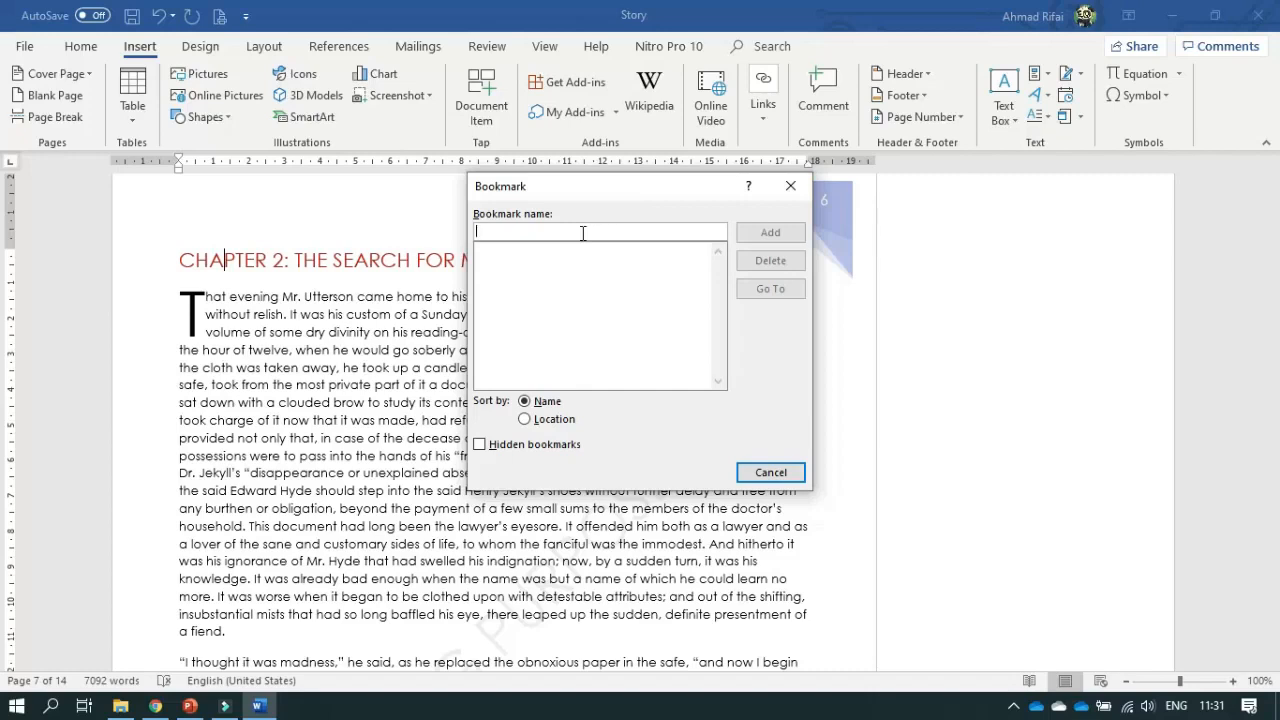
type("c")
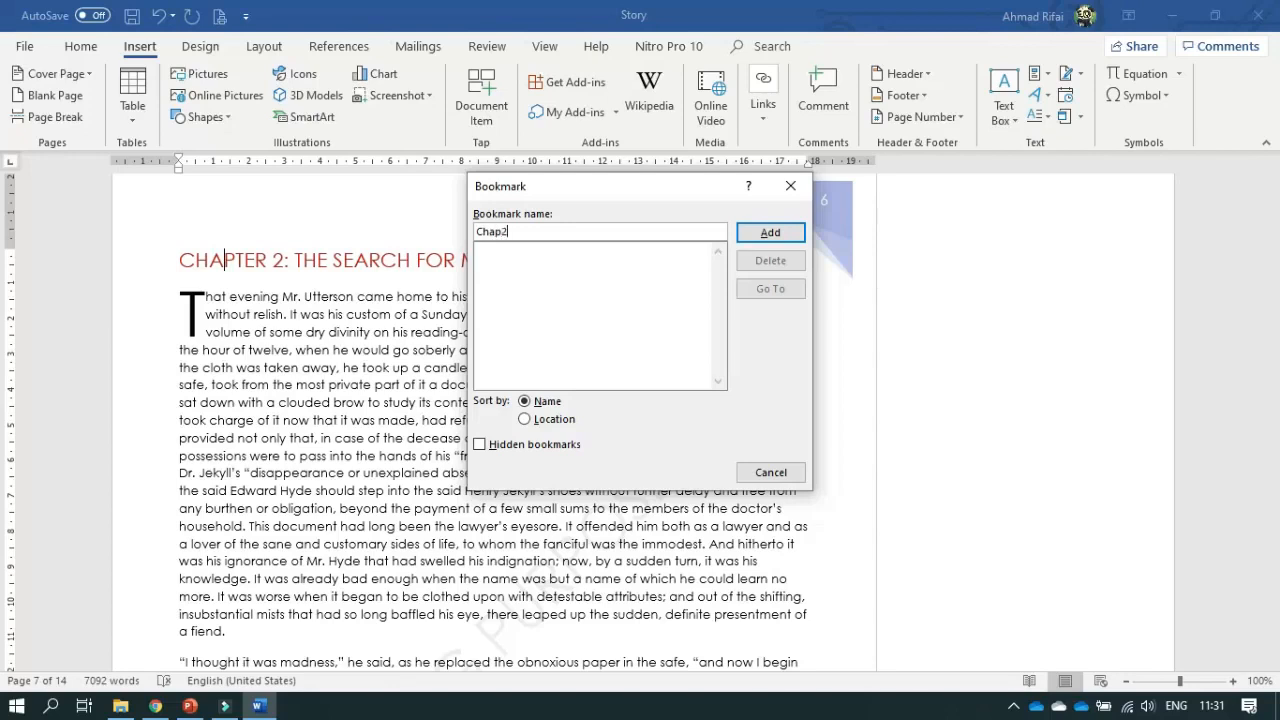
left_click(156, 706)
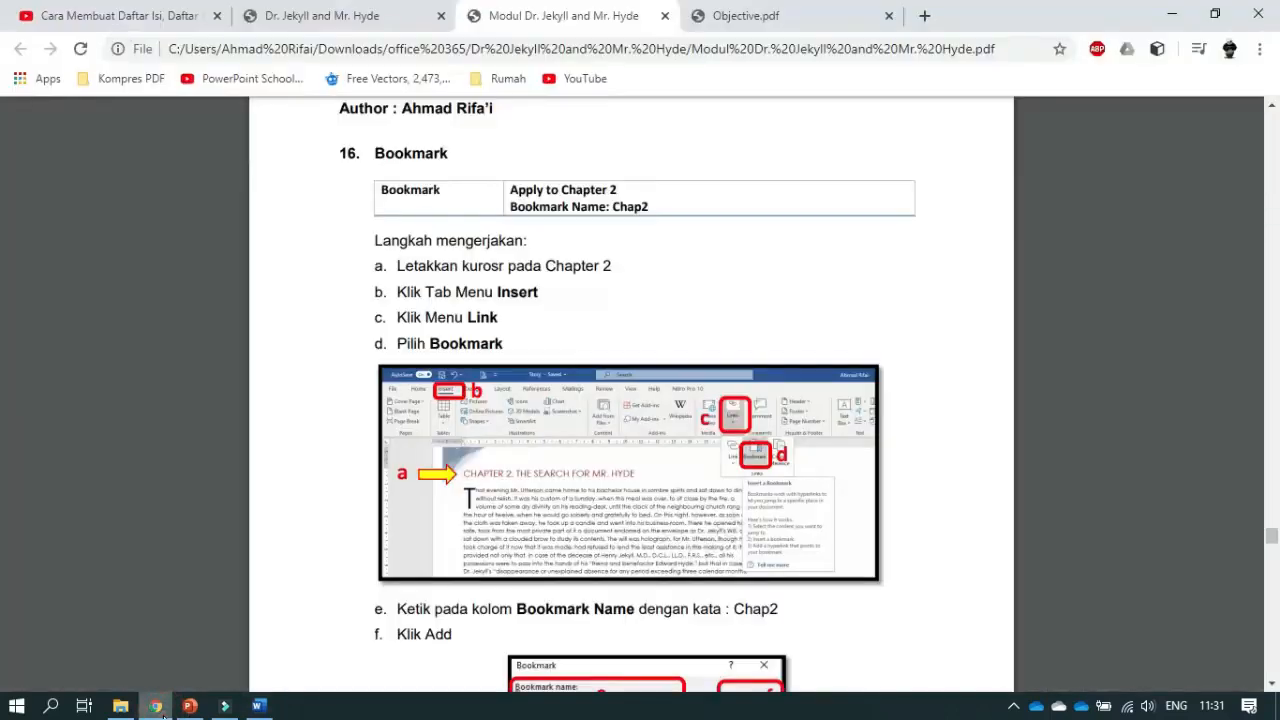
left_click(157, 708)
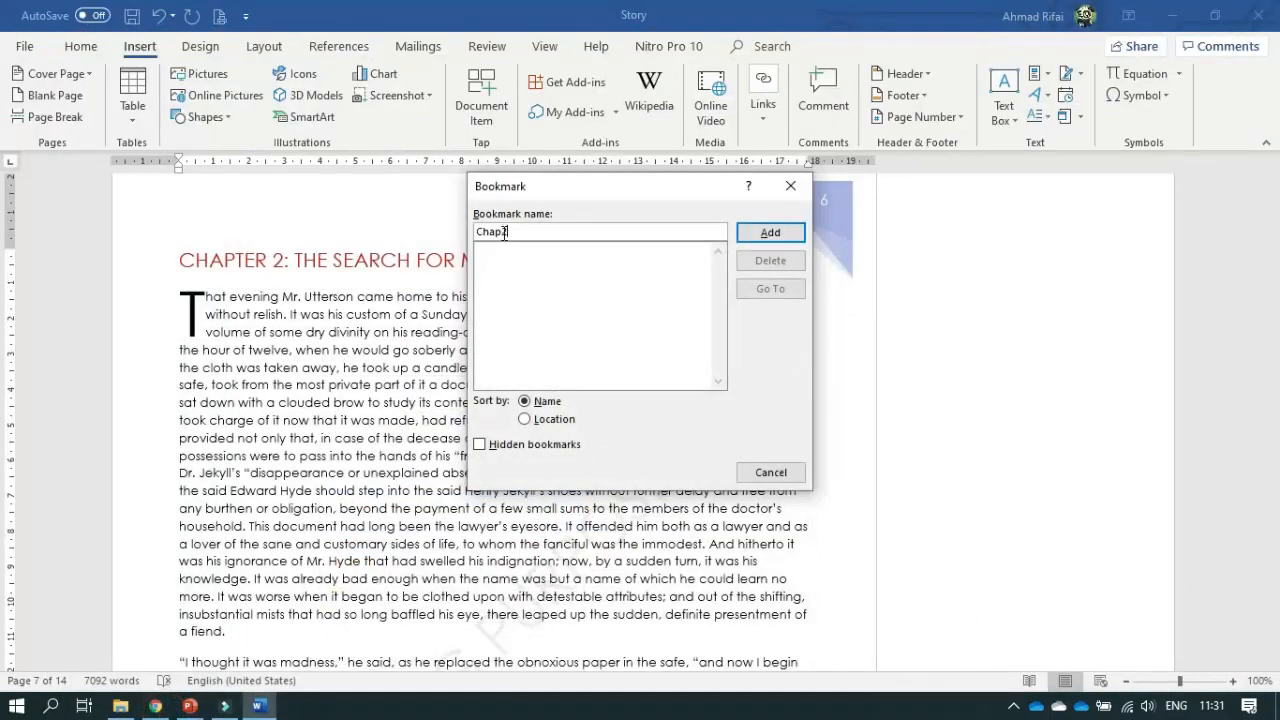
left_click(778, 234)
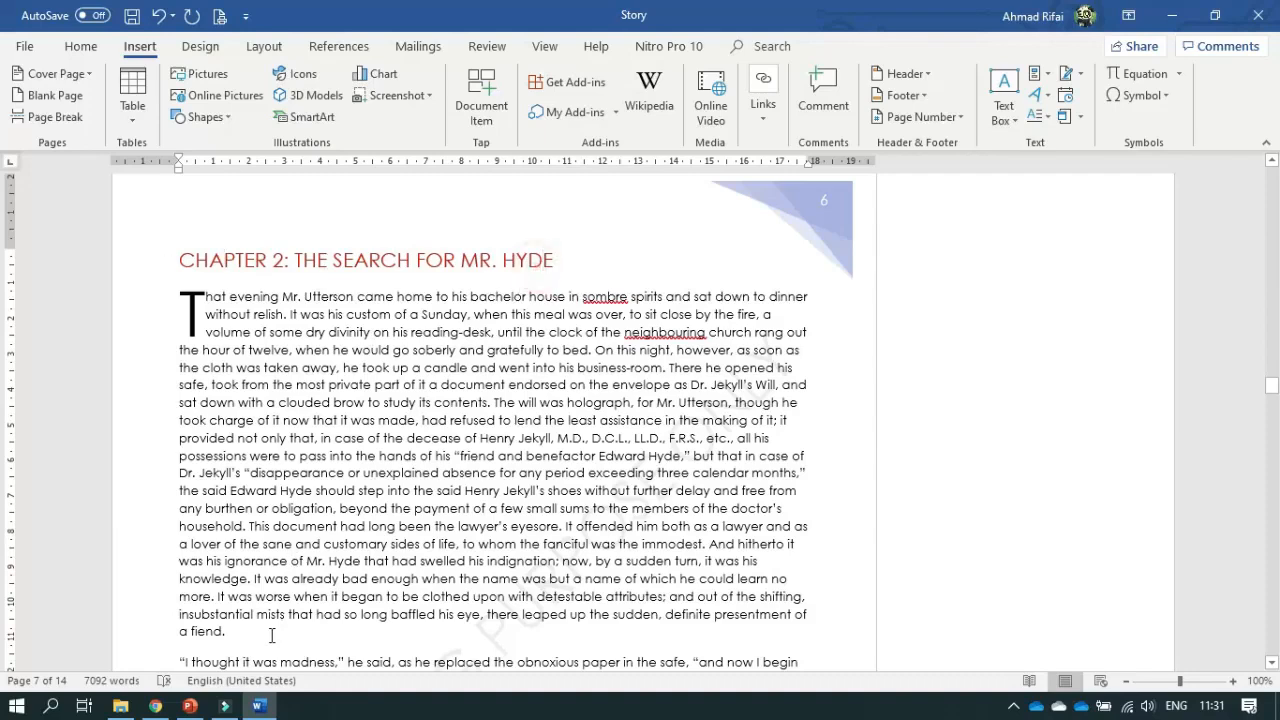
Switch to the PDF module in Chrome and read the Document Properties instructions
left_click(155, 705)
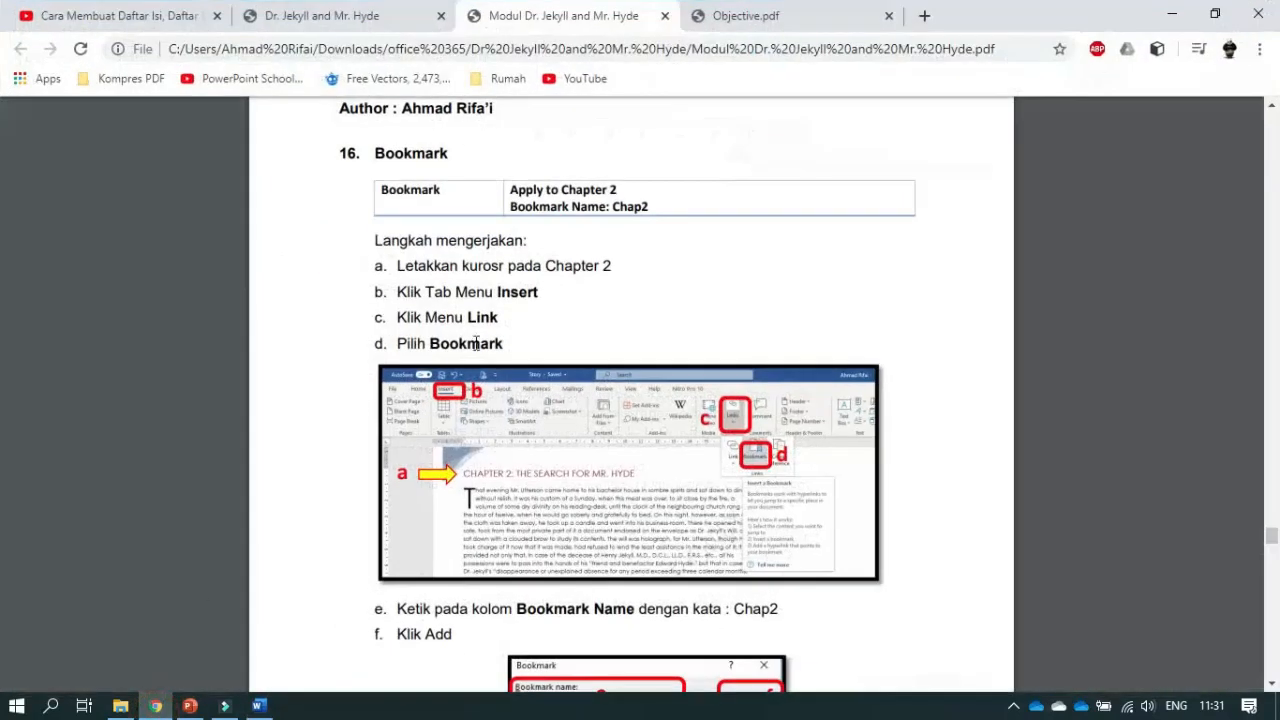
scroll(478, 340, "down", 3)
scroll(478, 340, "down", 1)
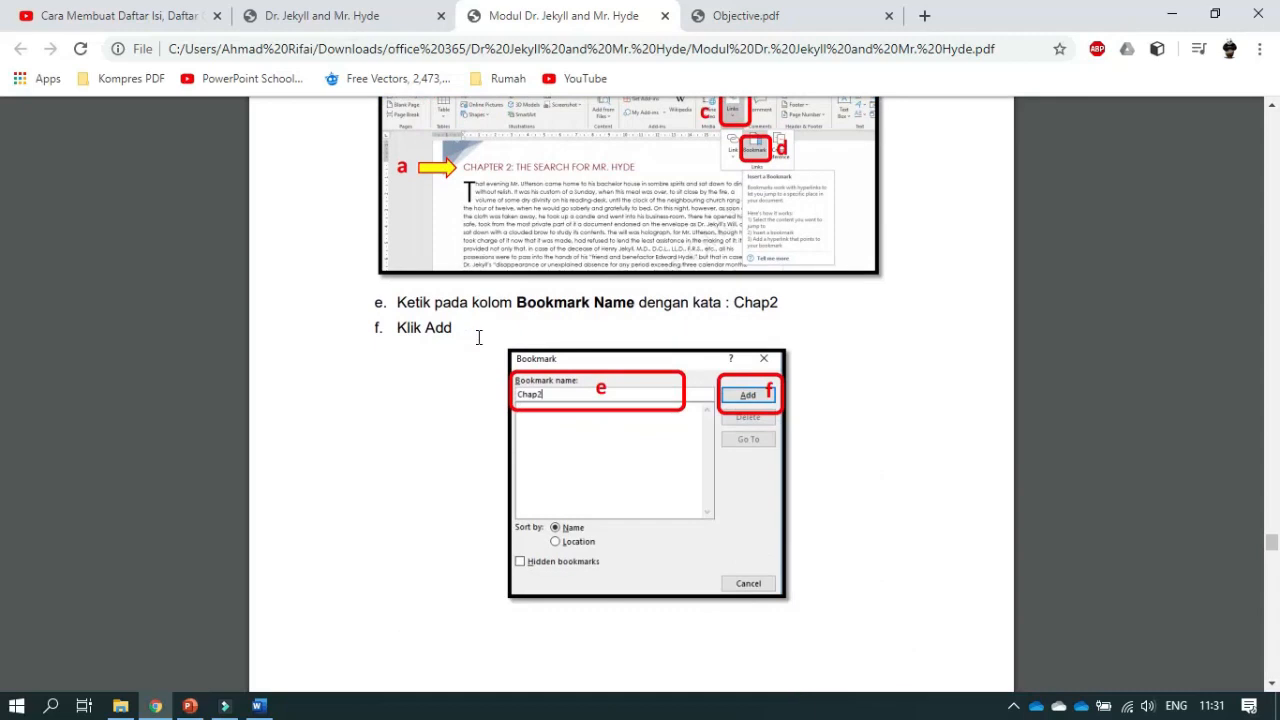
scroll(478, 340, "down", 4)
scroll(478, 337, "down", 4)
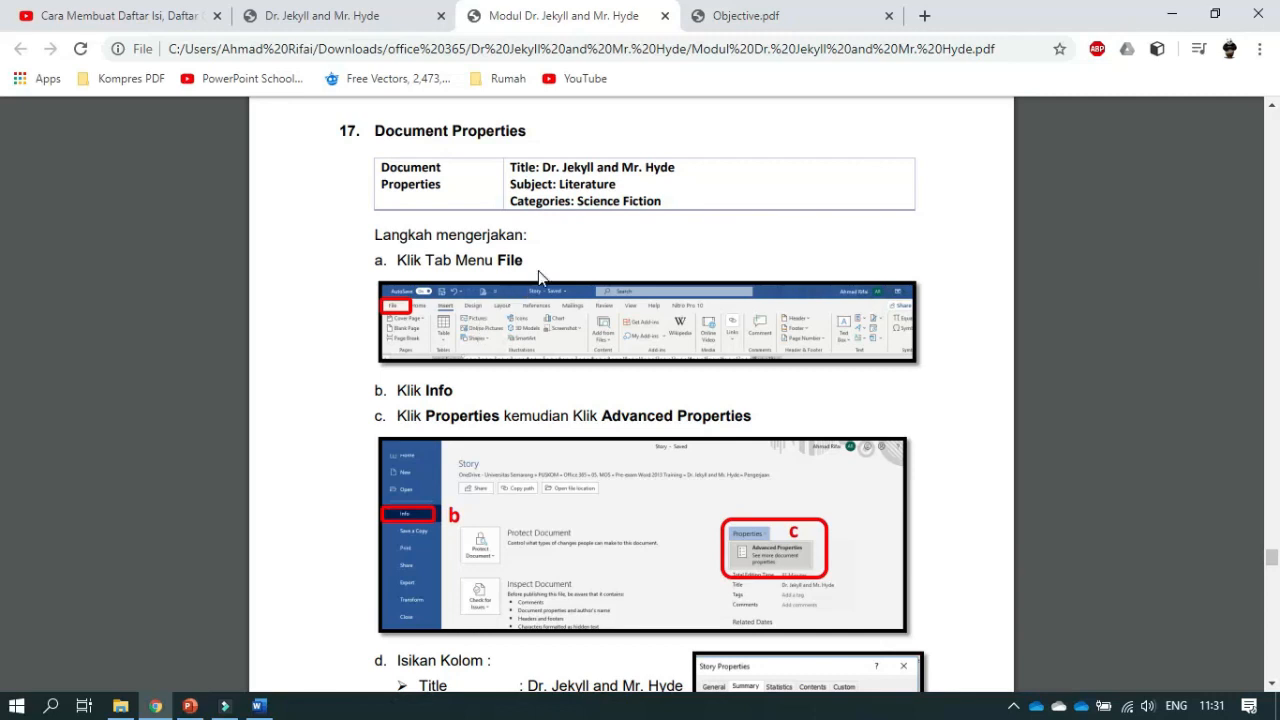
scroll(550, 193, "up", 1)
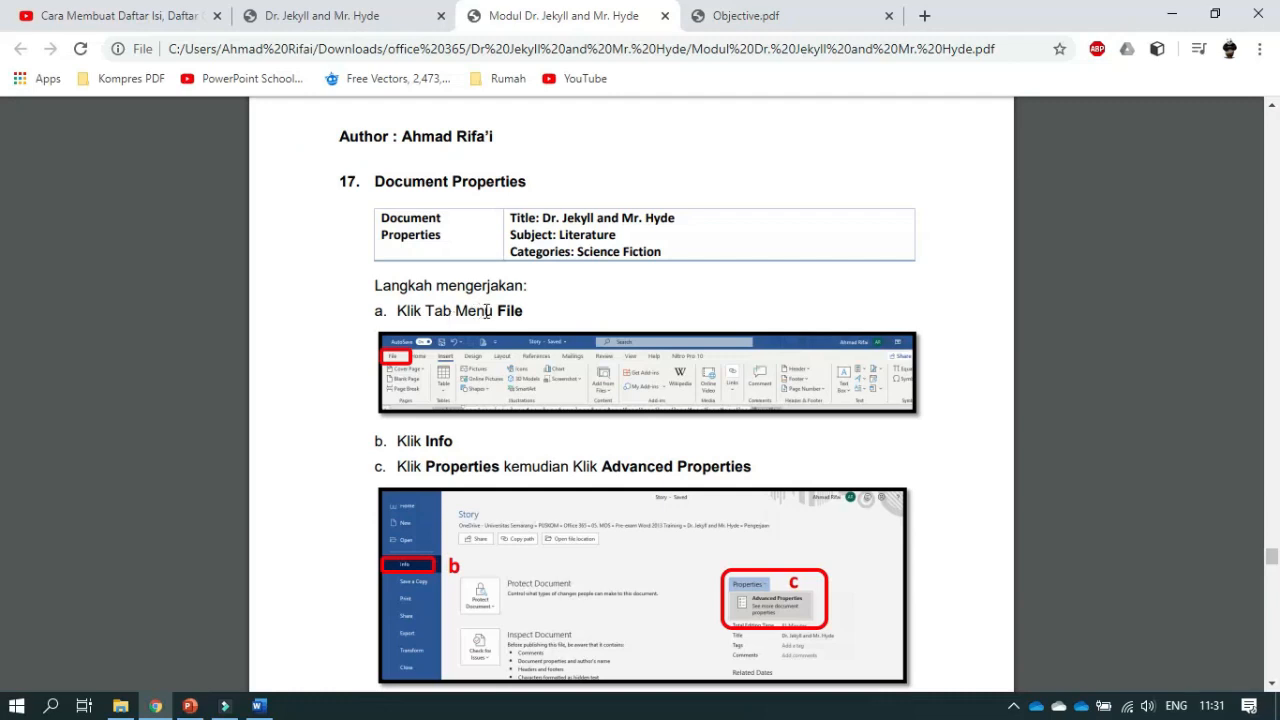
In Word, open the Story document's info and start editing its Title property
left_click(259, 705)
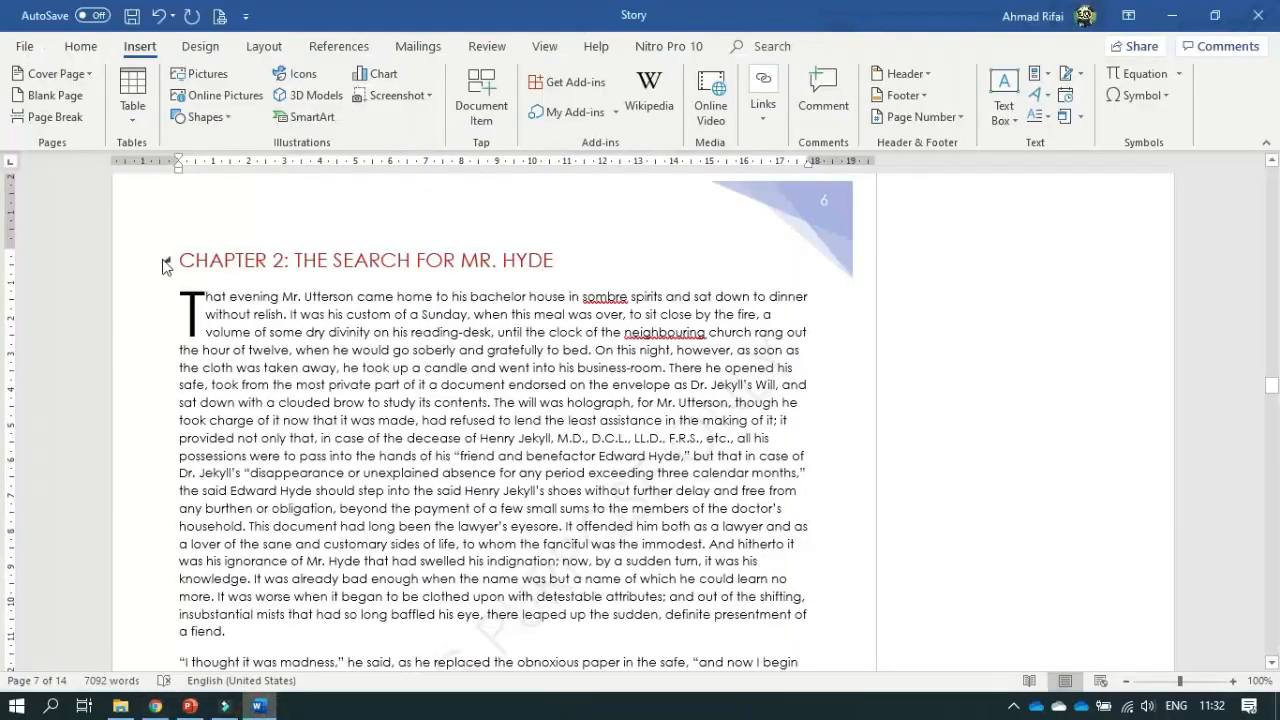
left_click(23, 47)
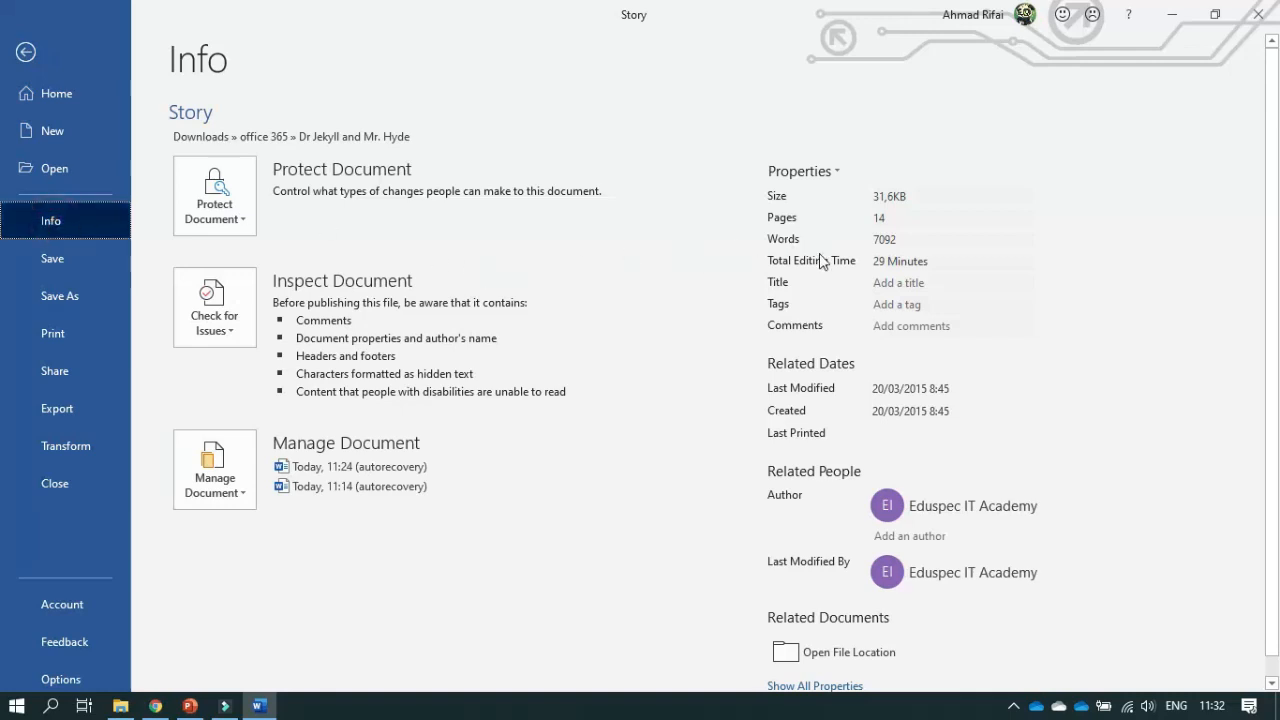
left_click(890, 283)
left_click(881, 286)
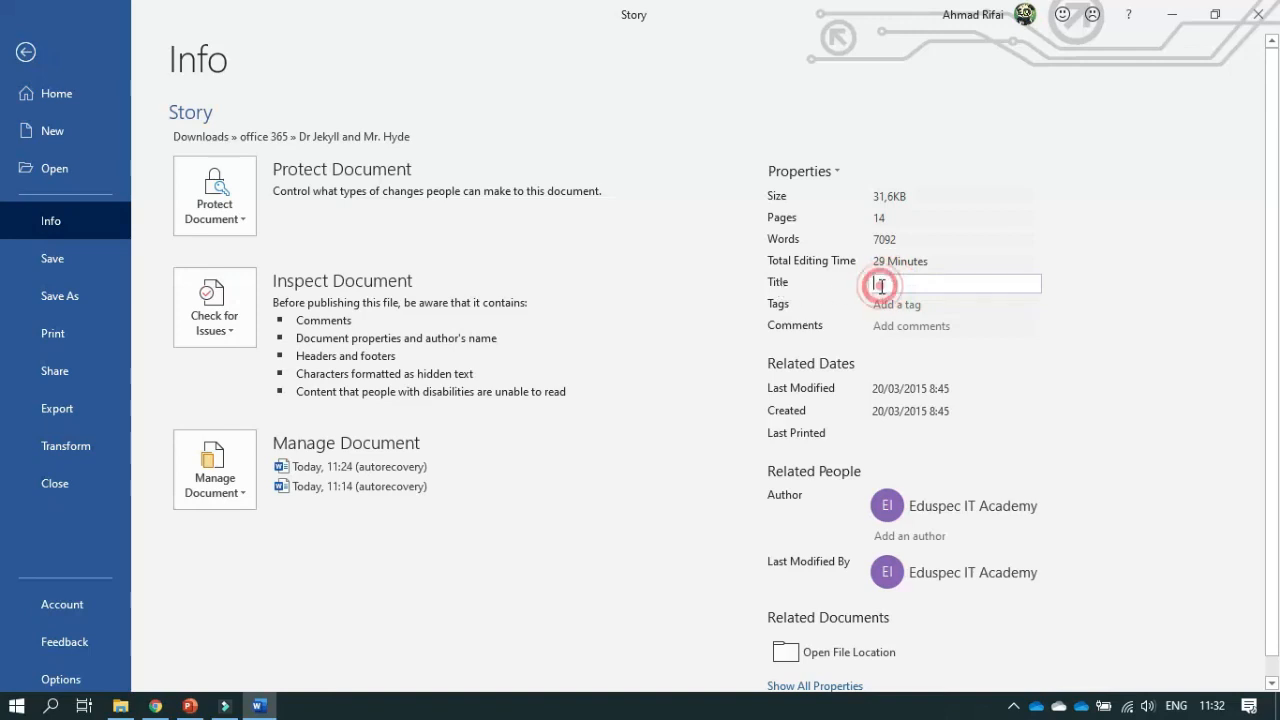
In the Chrome PDF module, copy the document title Dr. Jekyll and Mr. Hyde from the Document Properties table
left_click(155, 706)
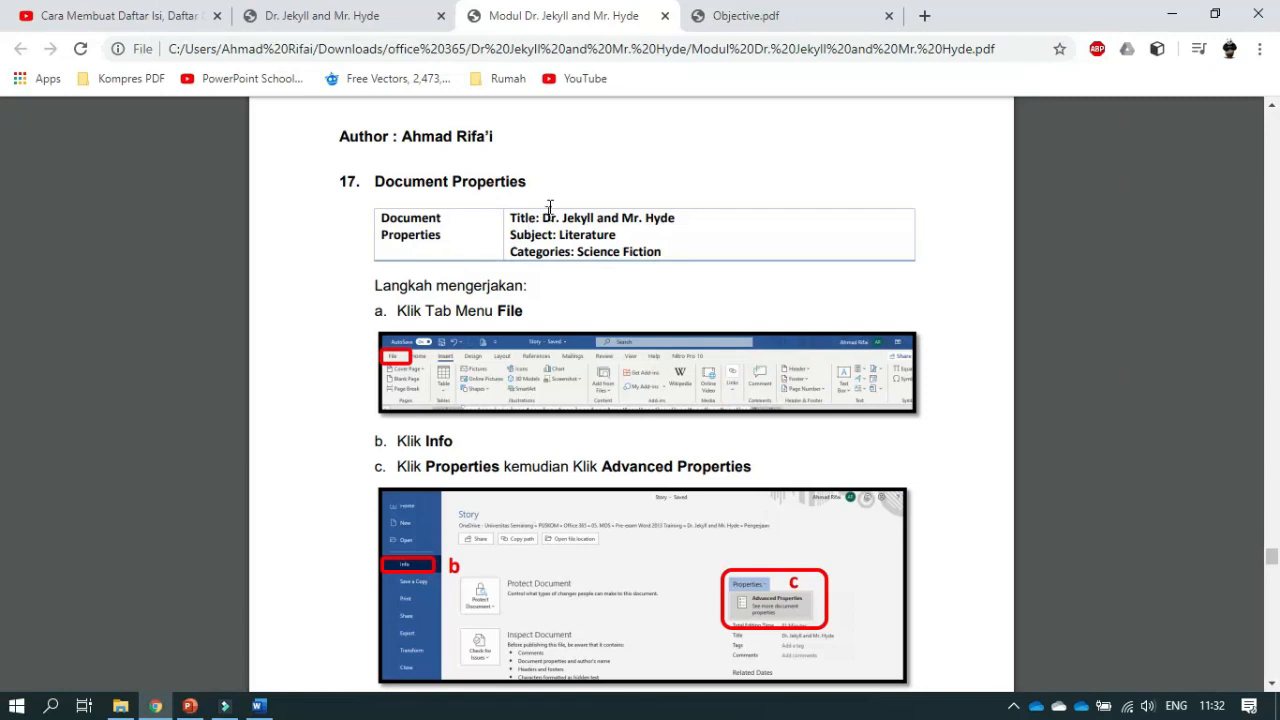
left_click_drag(543, 218, 675, 219)
key("ctrl+c")
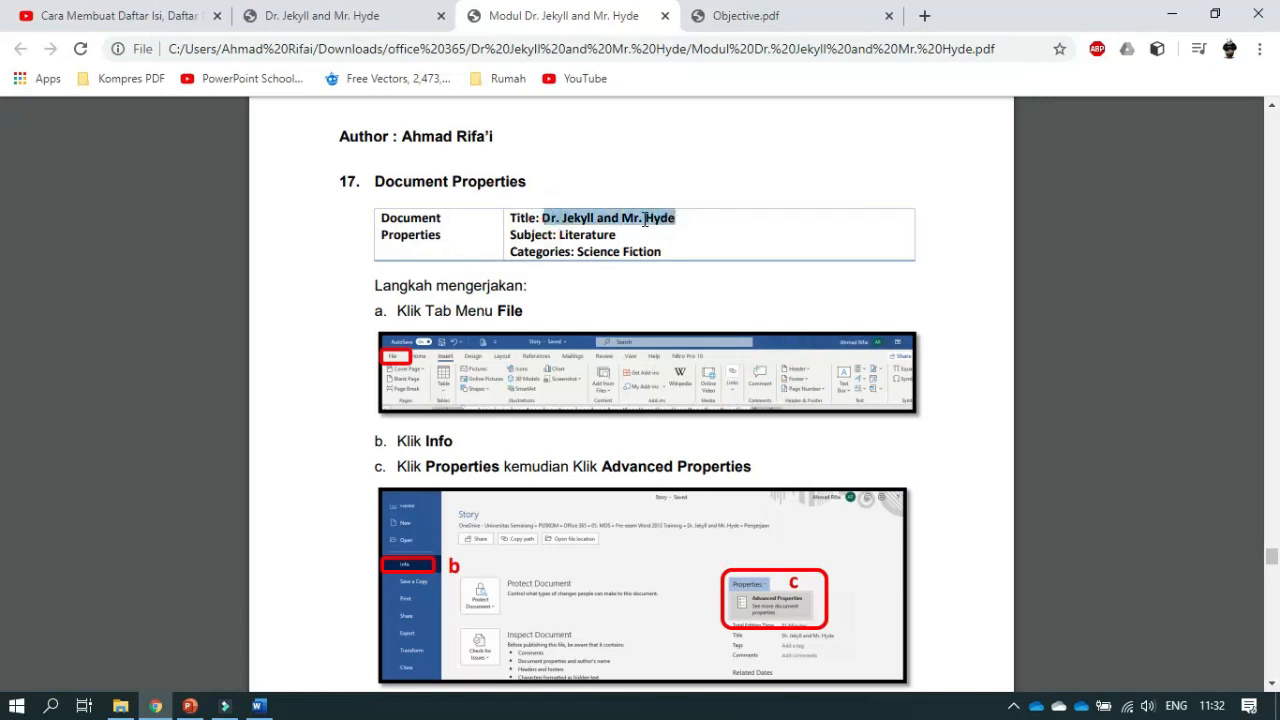
right_click(645, 220)
left_click(677, 235)
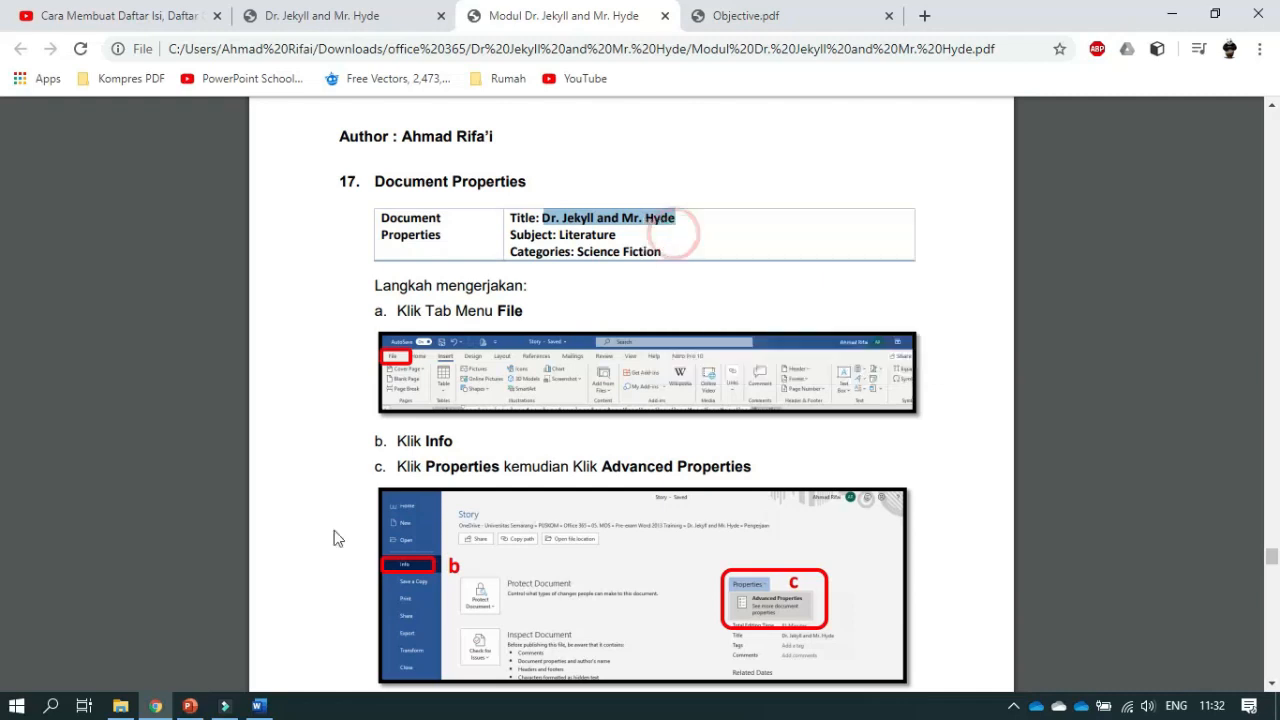
Switch to Word and paste Dr. Jekyll and Mr. Hyde as the Story document's Title property
left_click(257, 706)
left_click(889, 287)
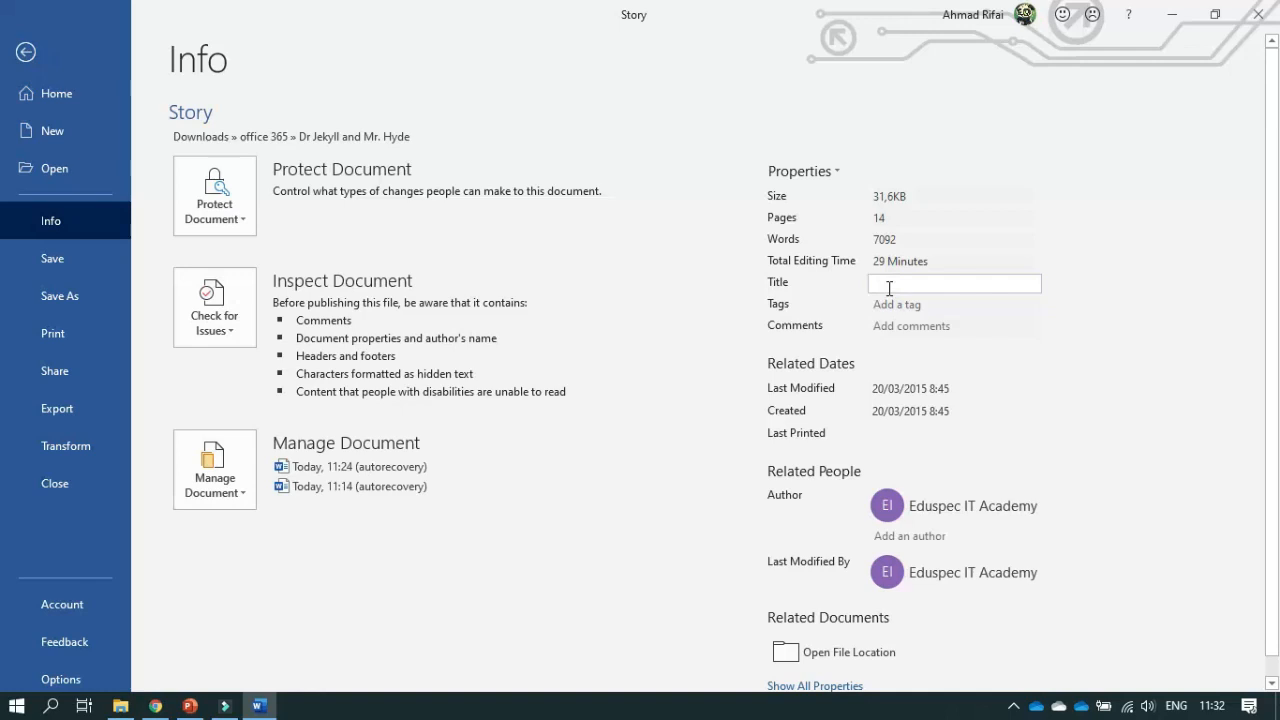
right_click(889, 288)
left_click(929, 345)
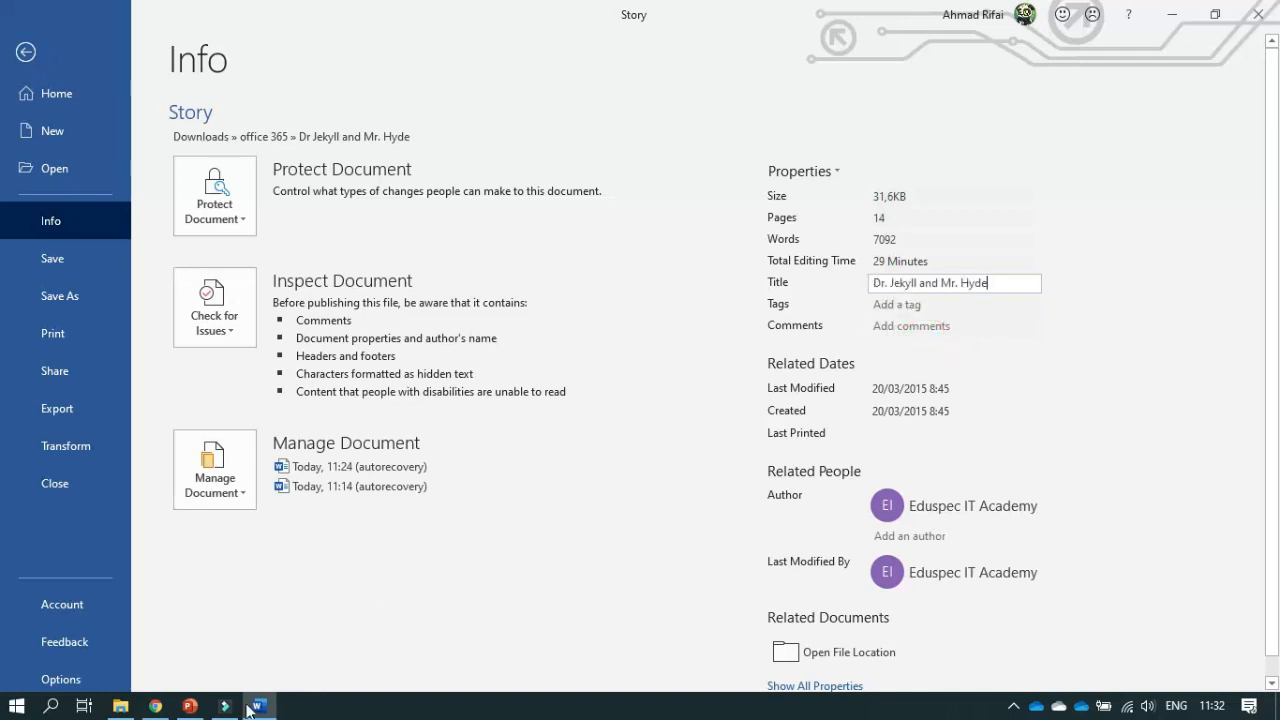
Switch to the PDF module in Chrome and copy the subject Literature from the Document Properties table
left_click(153, 708)
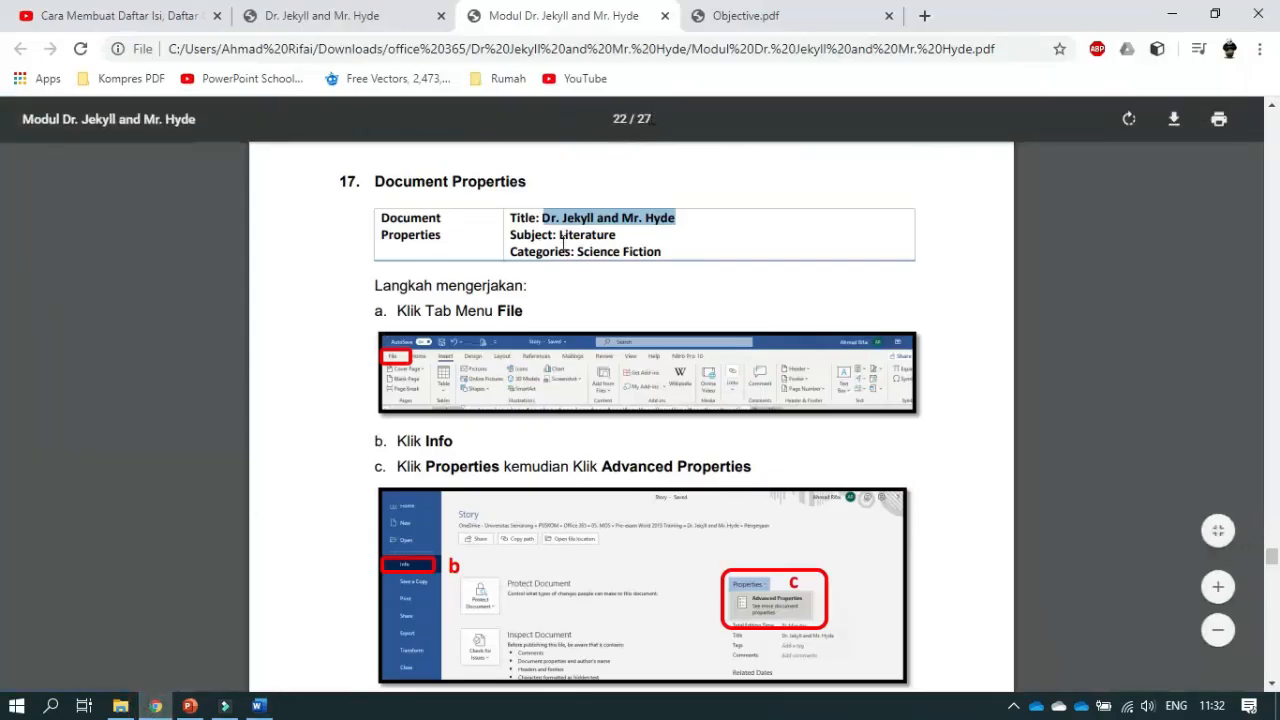
mouse_move(559, 236)
left_mouse_down()
mouse_move(619, 235)
mouse_move(569, 238)
left_mouse_up()
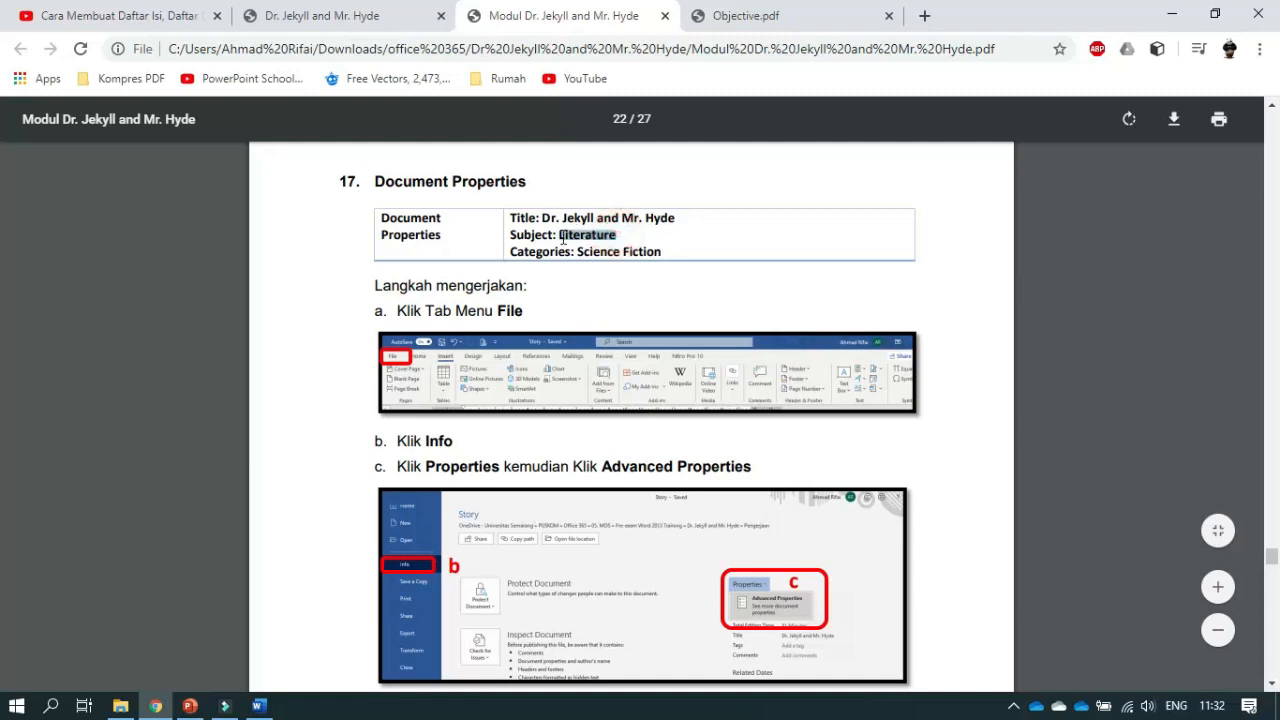
right_click(562, 239)
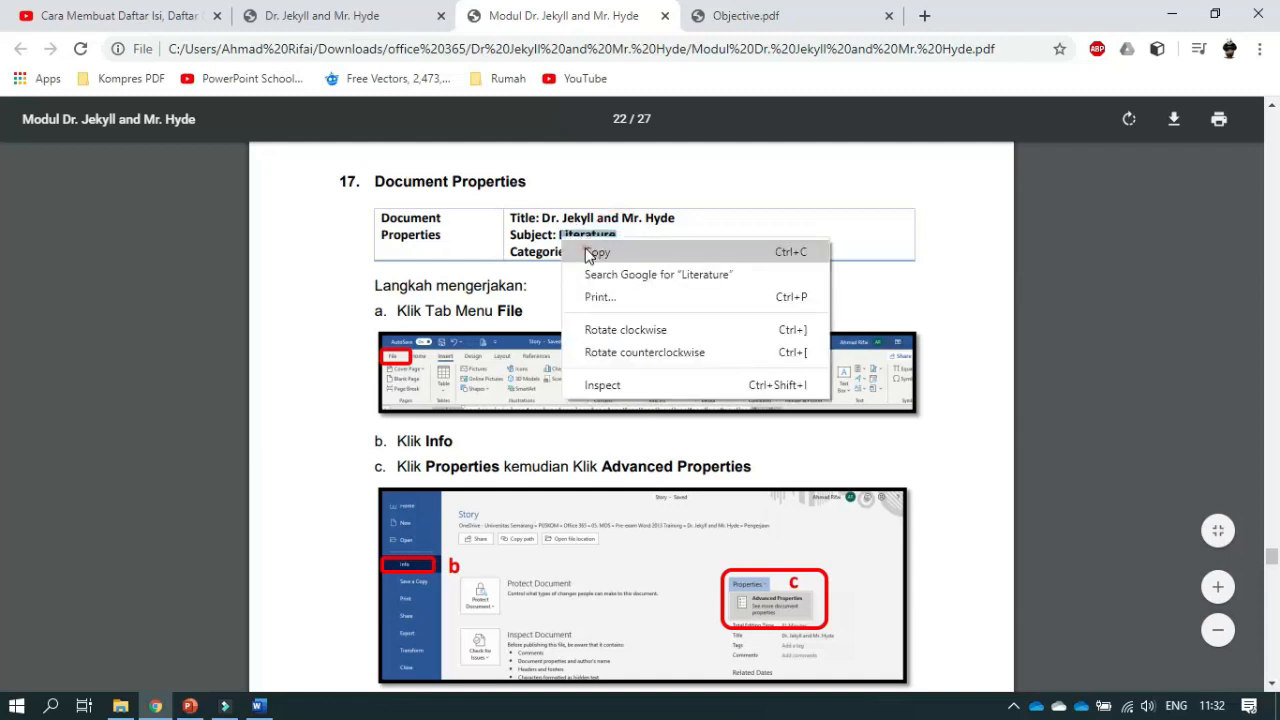
left_click(593, 253)
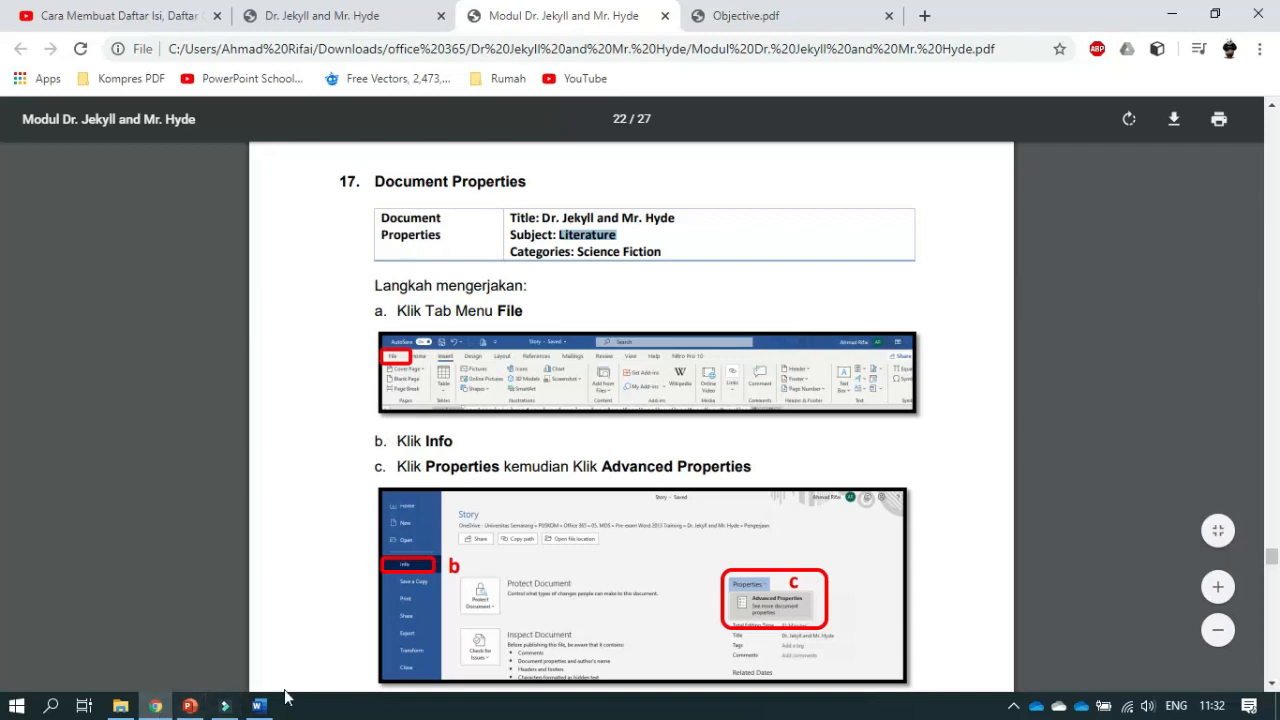
Back in Word, show all document properties and paste Literature as the Subject
left_click(258, 706)
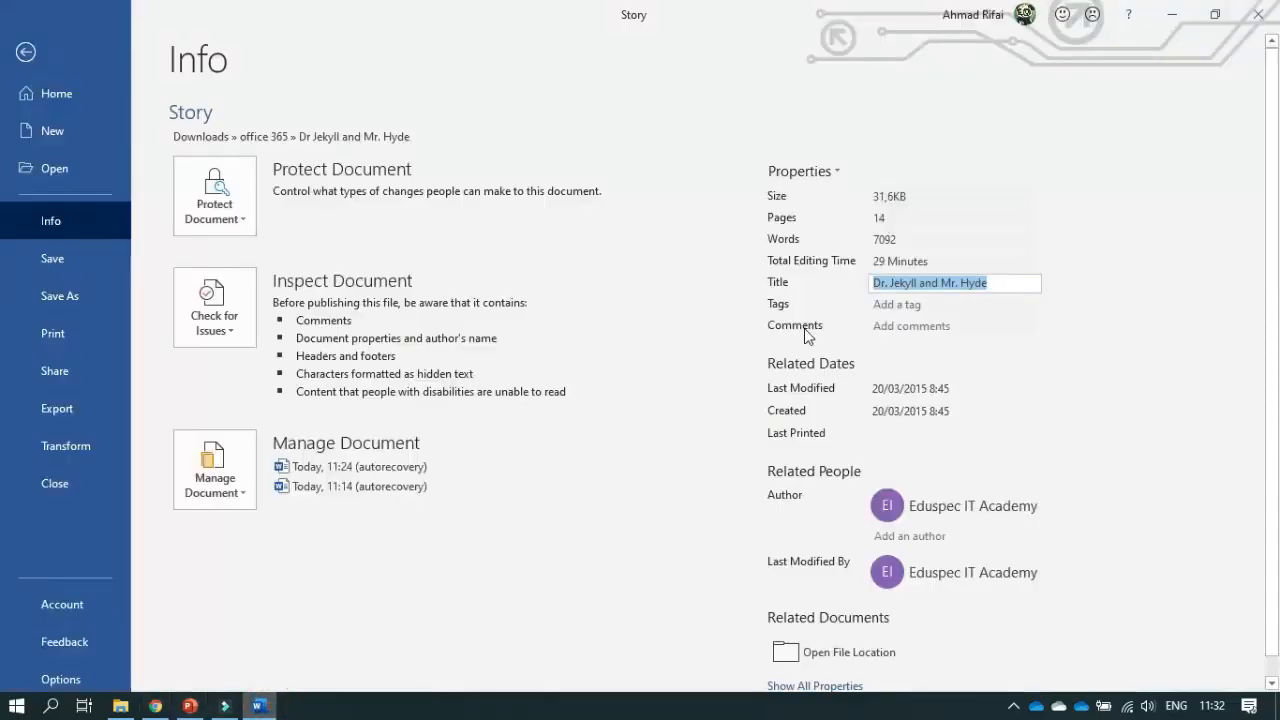
scroll(835, 345, "down", 1)
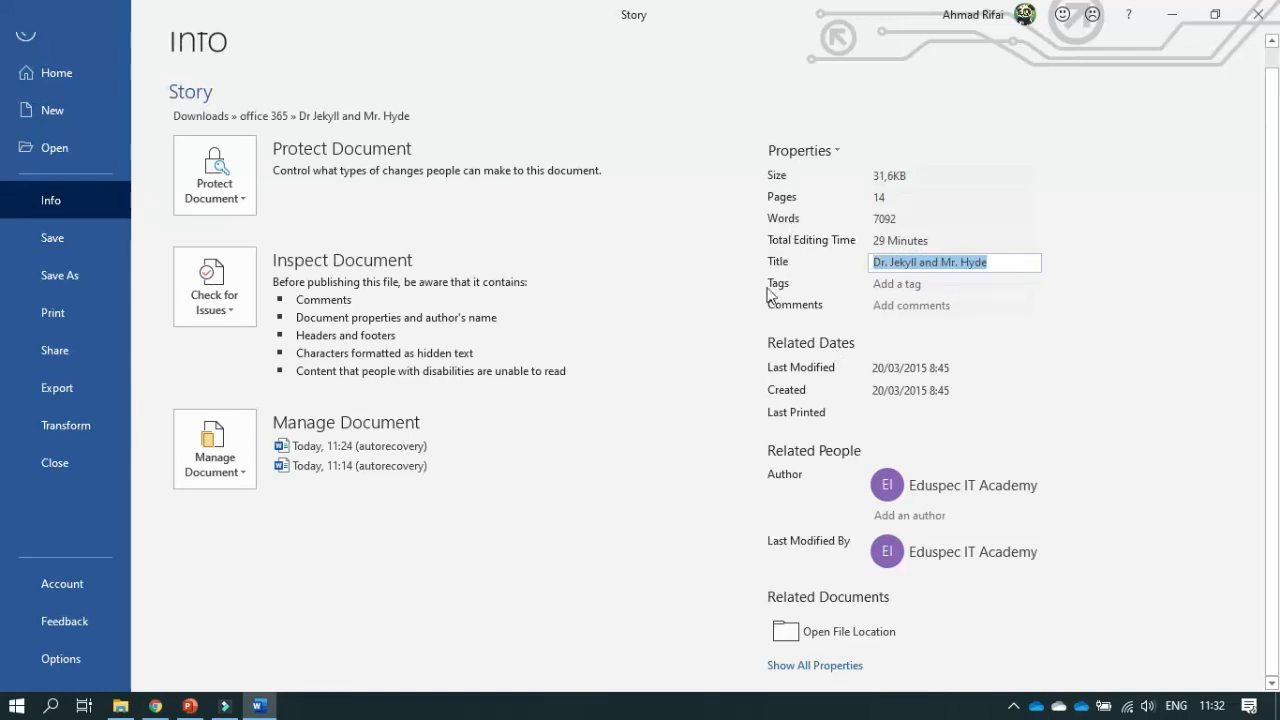
left_click(816, 670)
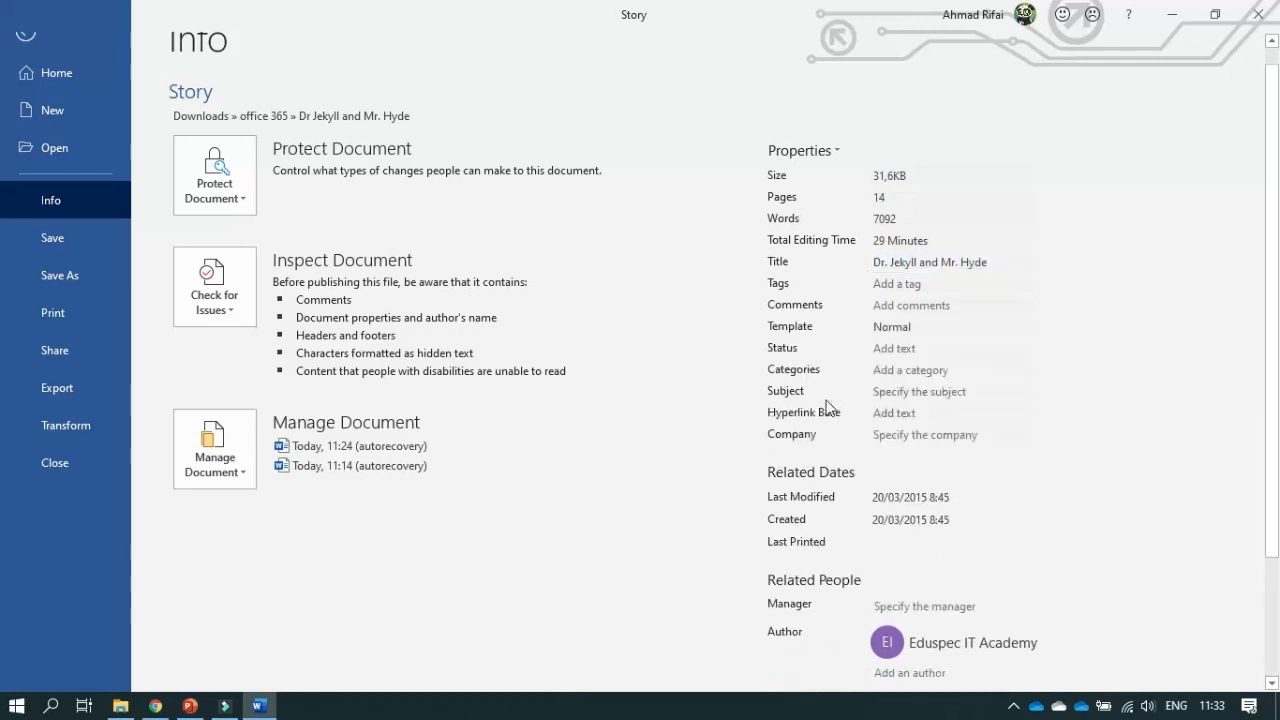
left_click(887, 393)
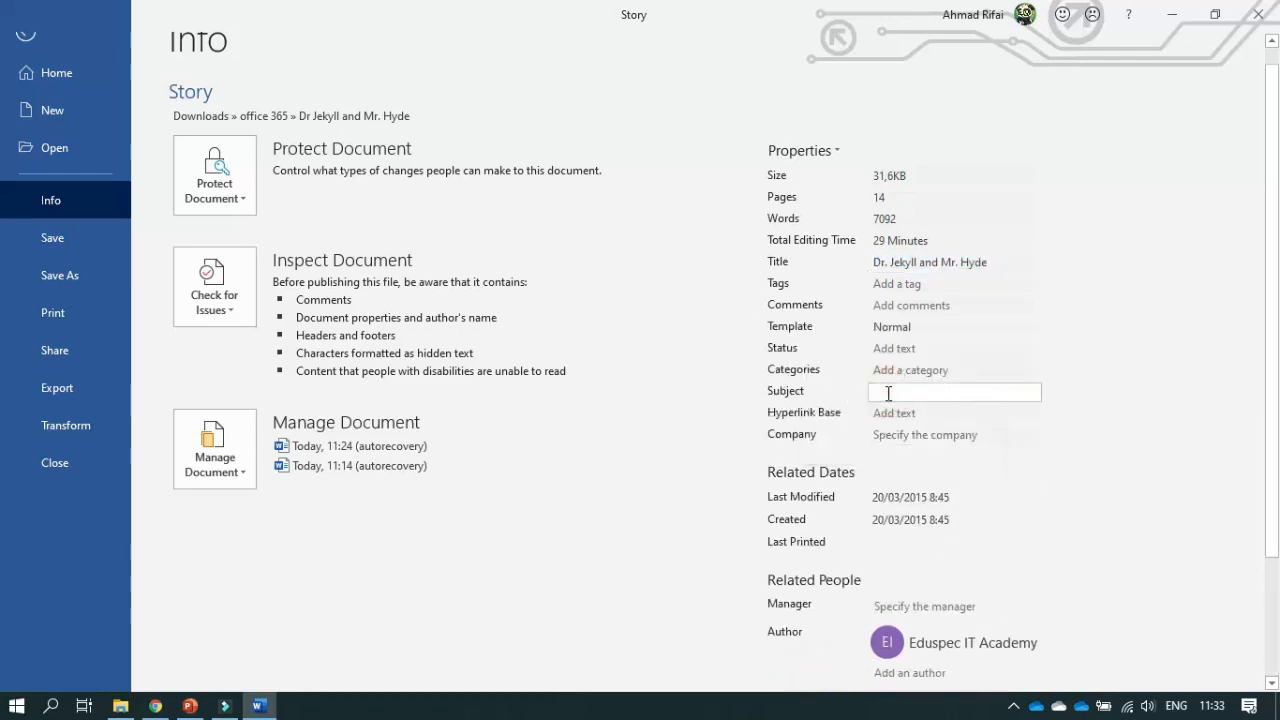
right_click(888, 393)
left_click(928, 449)
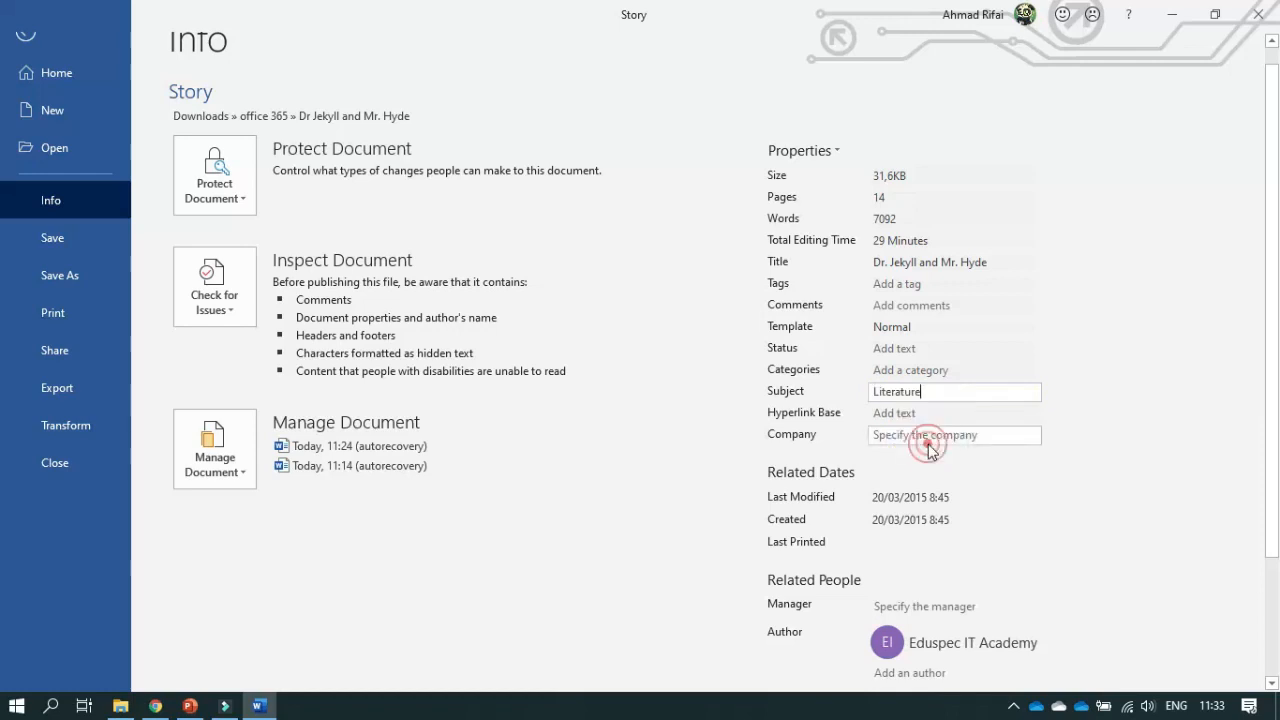
Copy Science Fiction from the PDF module in Chrome and paste it as the Categories property in Word
left_click(157, 707)
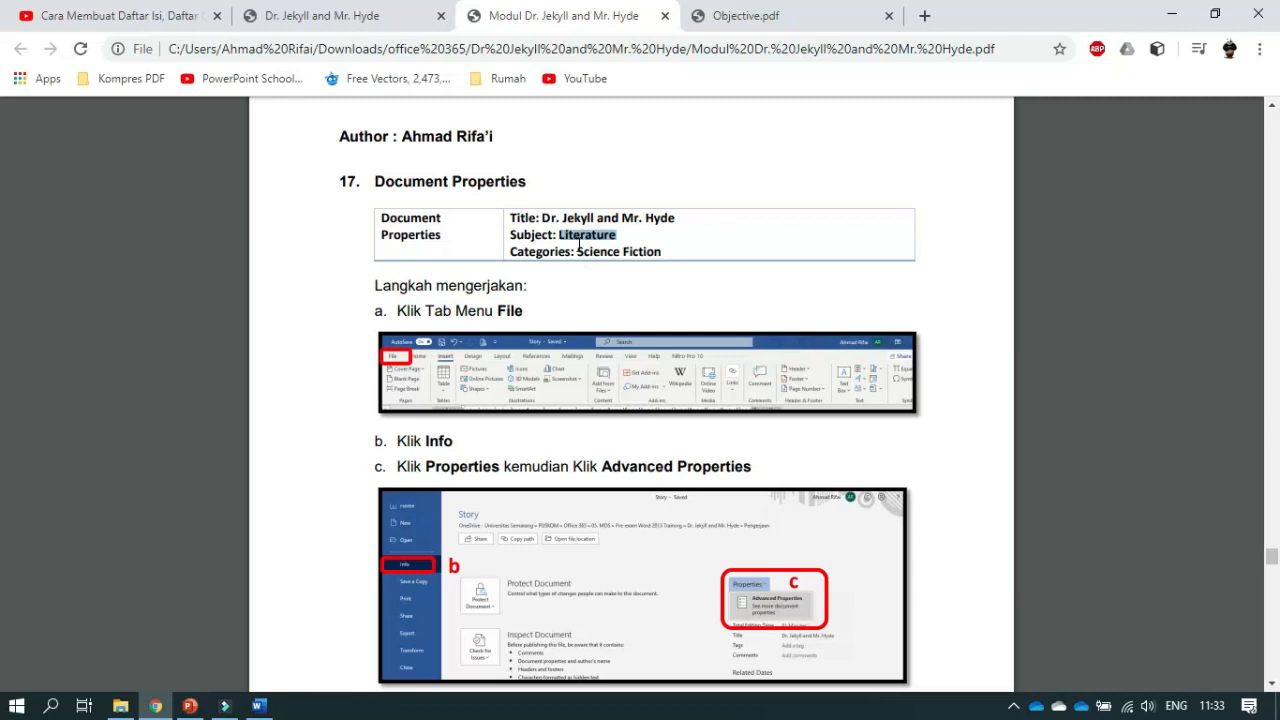
mouse_move(578, 251)
left_mouse_down()
mouse_move(651, 248)
mouse_move(580, 254)
left_mouse_up()
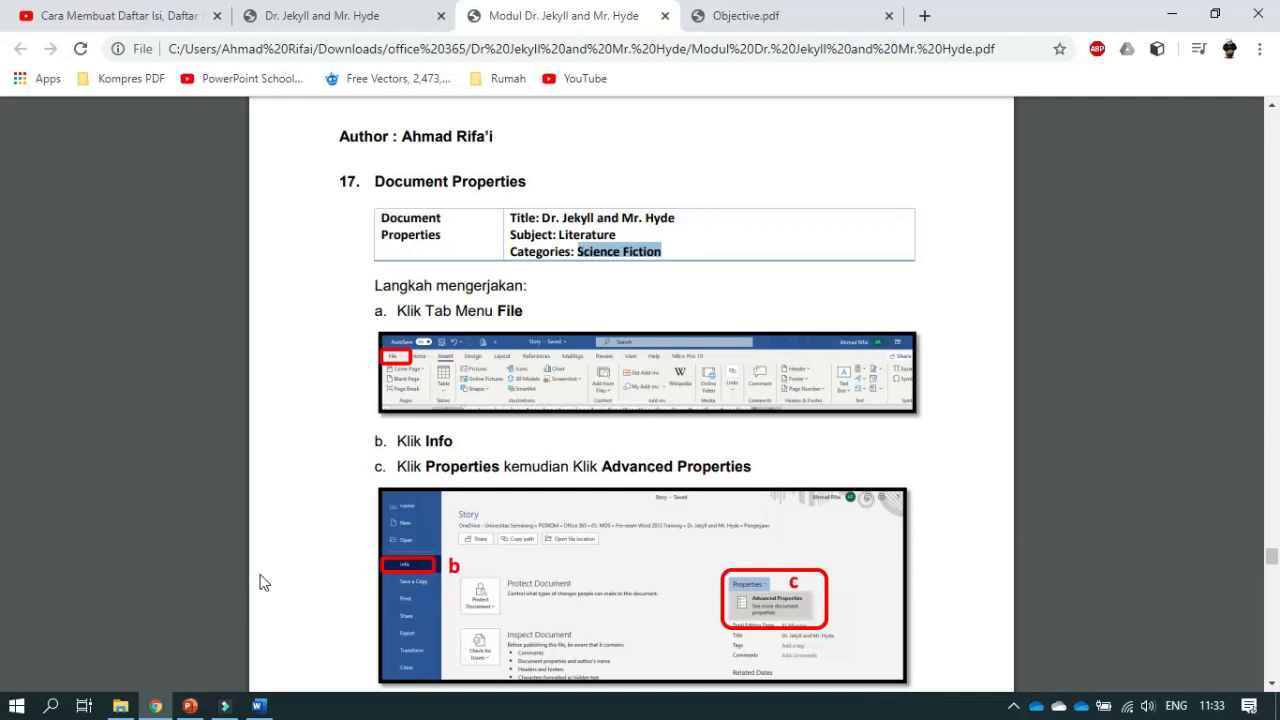
left_click(258, 705)
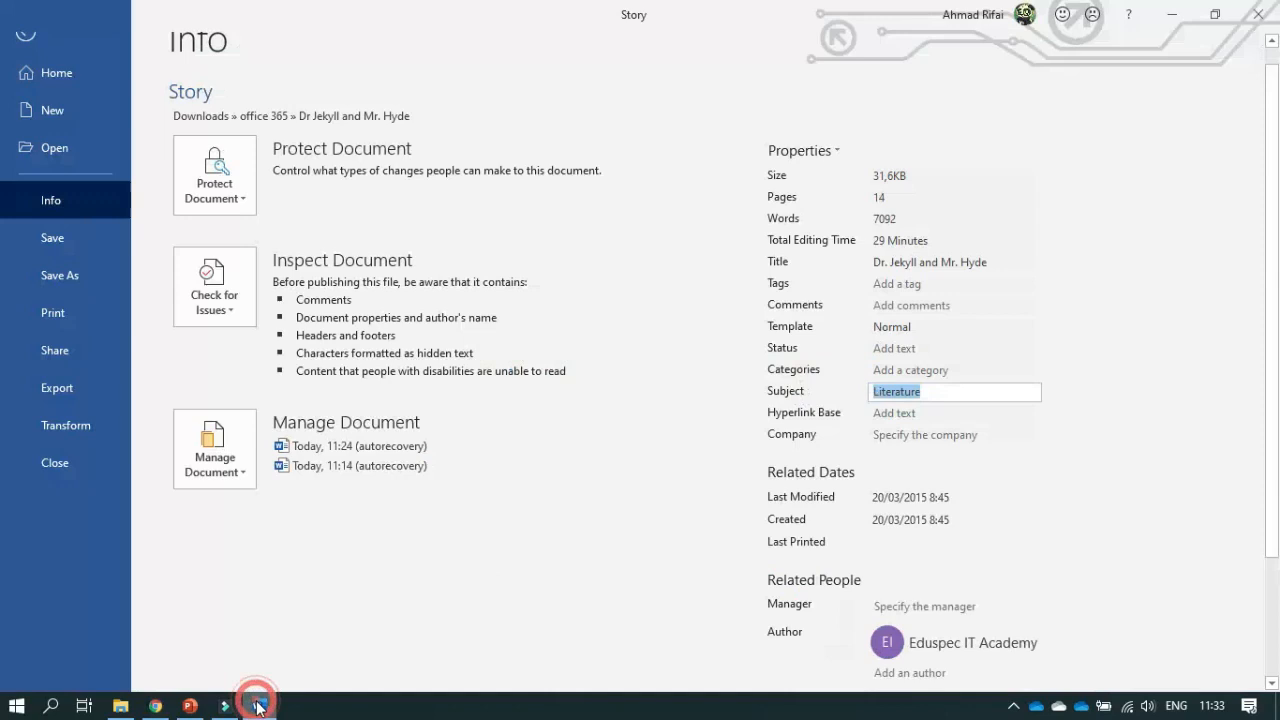
left_click(898, 370)
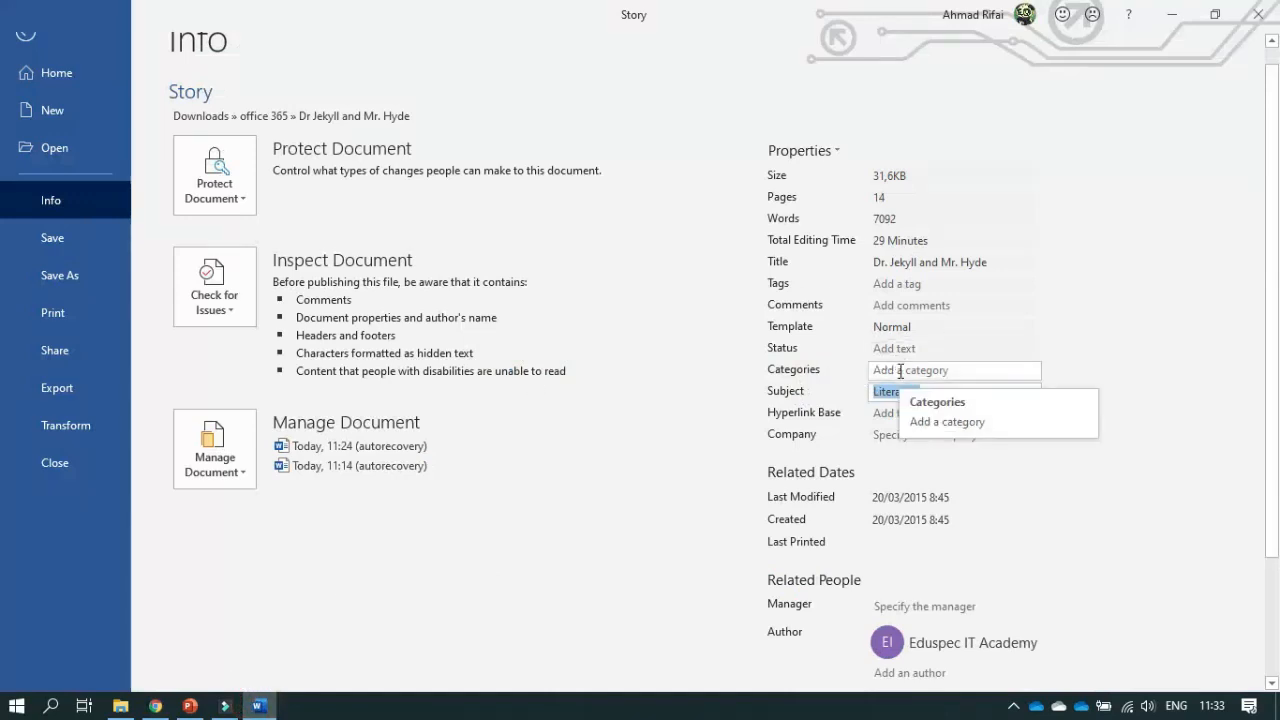
right_click(900, 372)
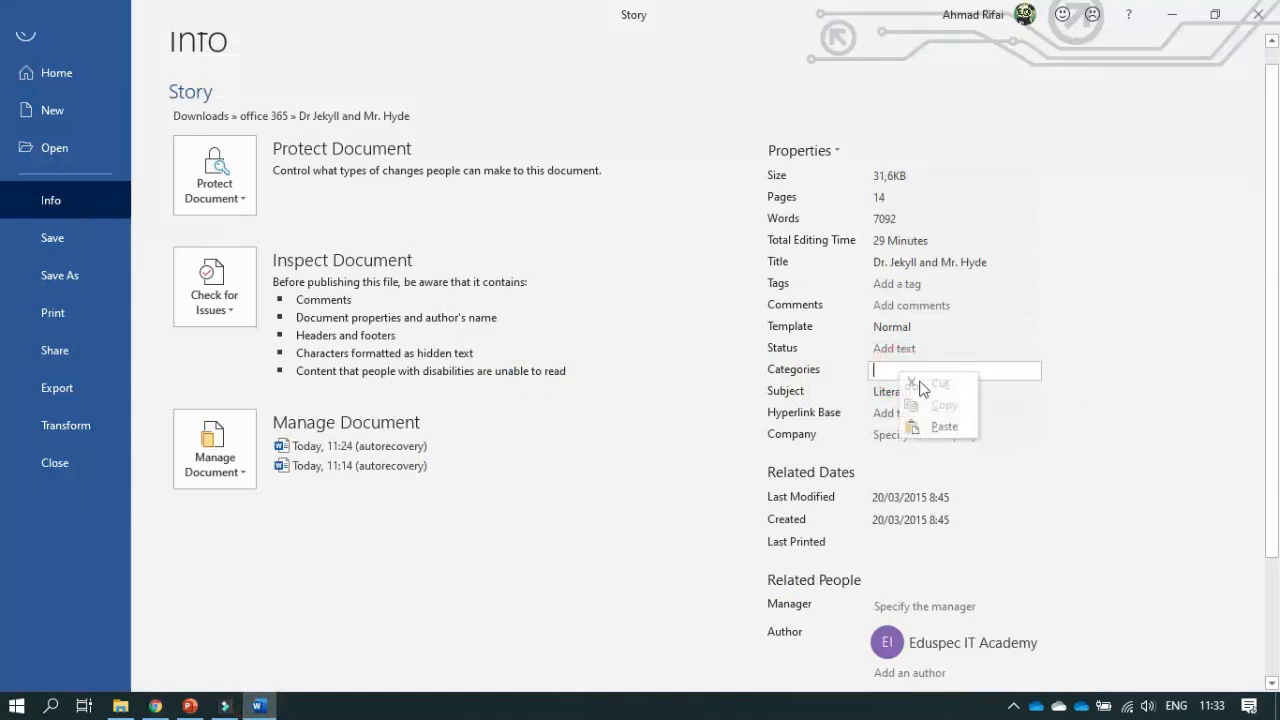
left_click(940, 427)
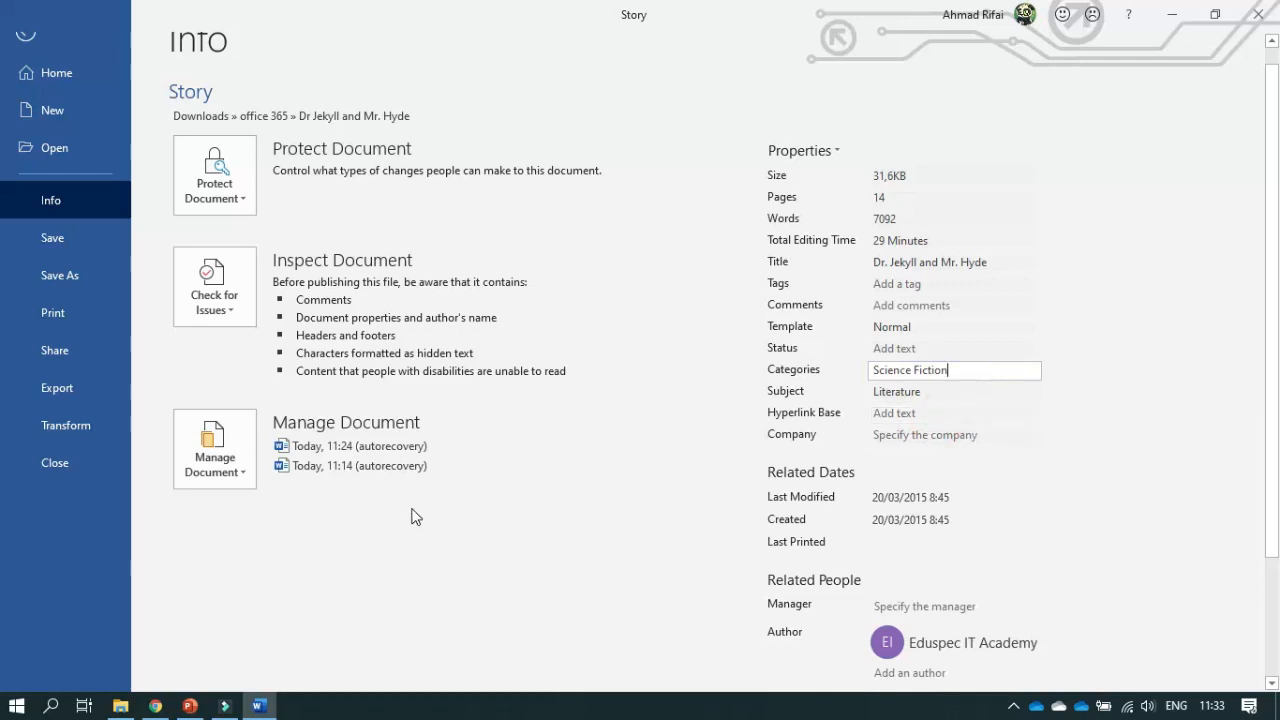
left_click(466, 525)
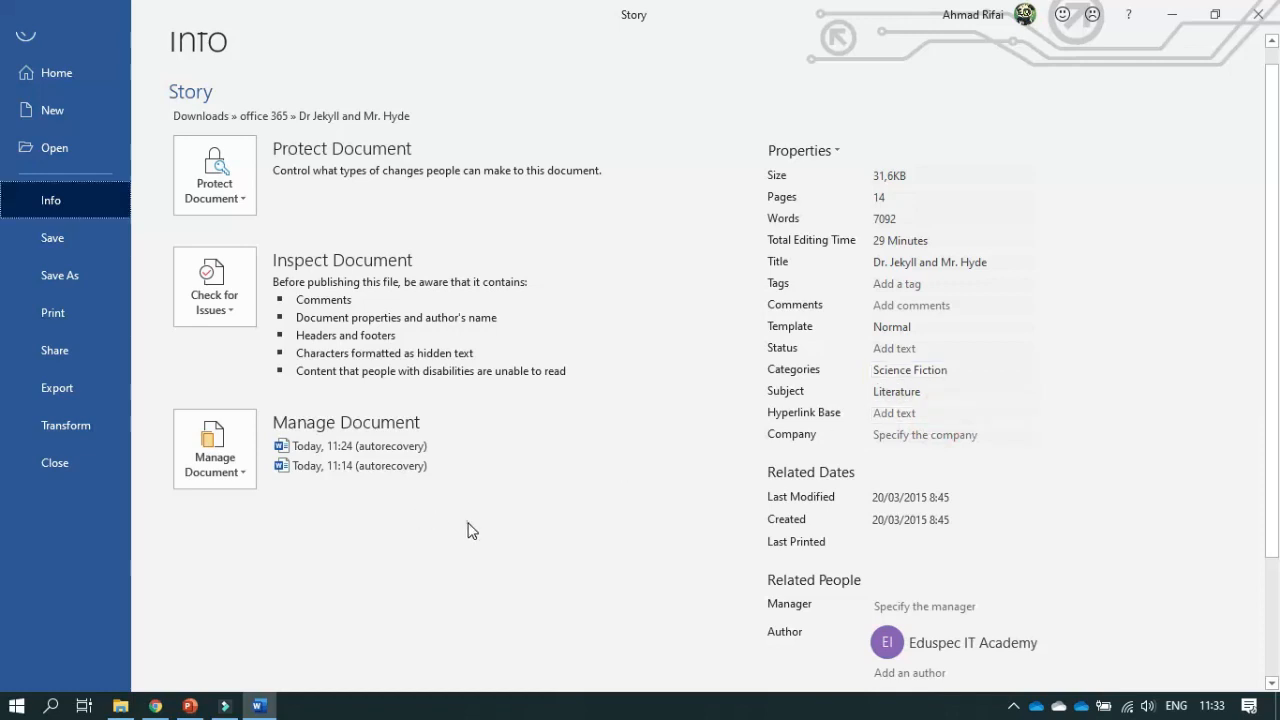
Switch to the PDF module in Chrome and read the Save Option instructions in section 18
left_click(157, 710)
scroll(530, 380, "down", 5)
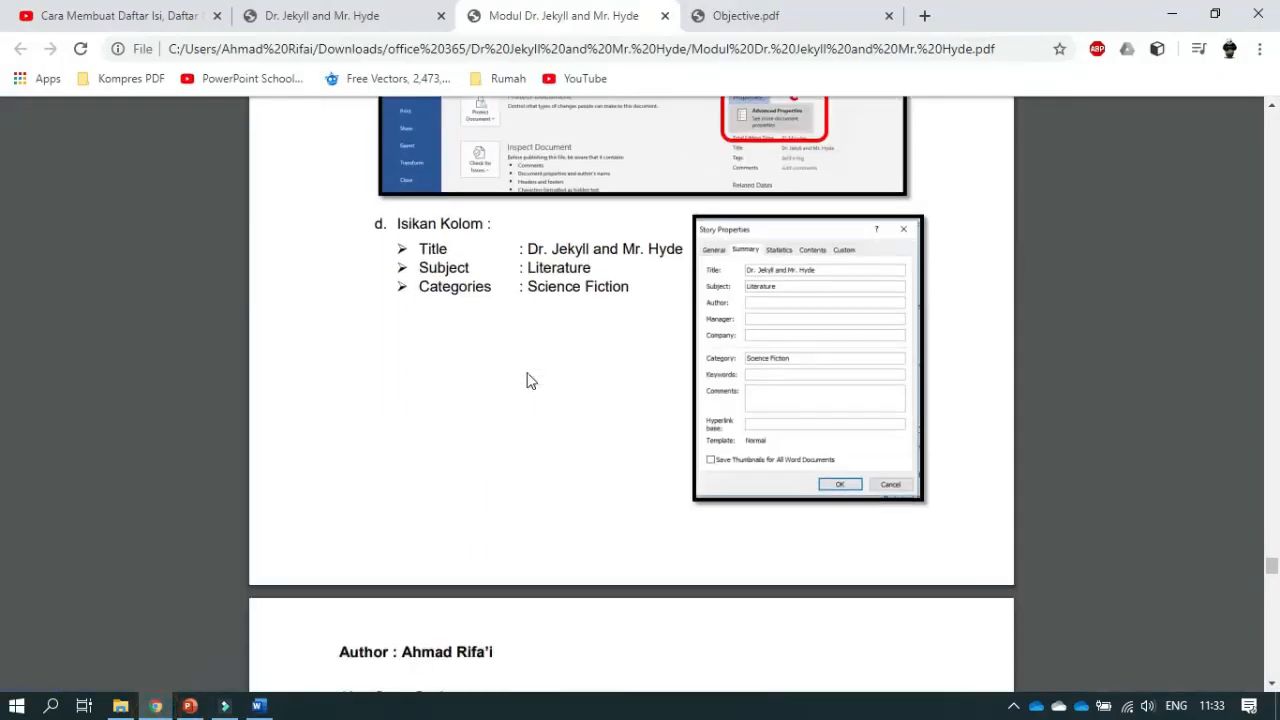
scroll(530, 380, "down", 5)
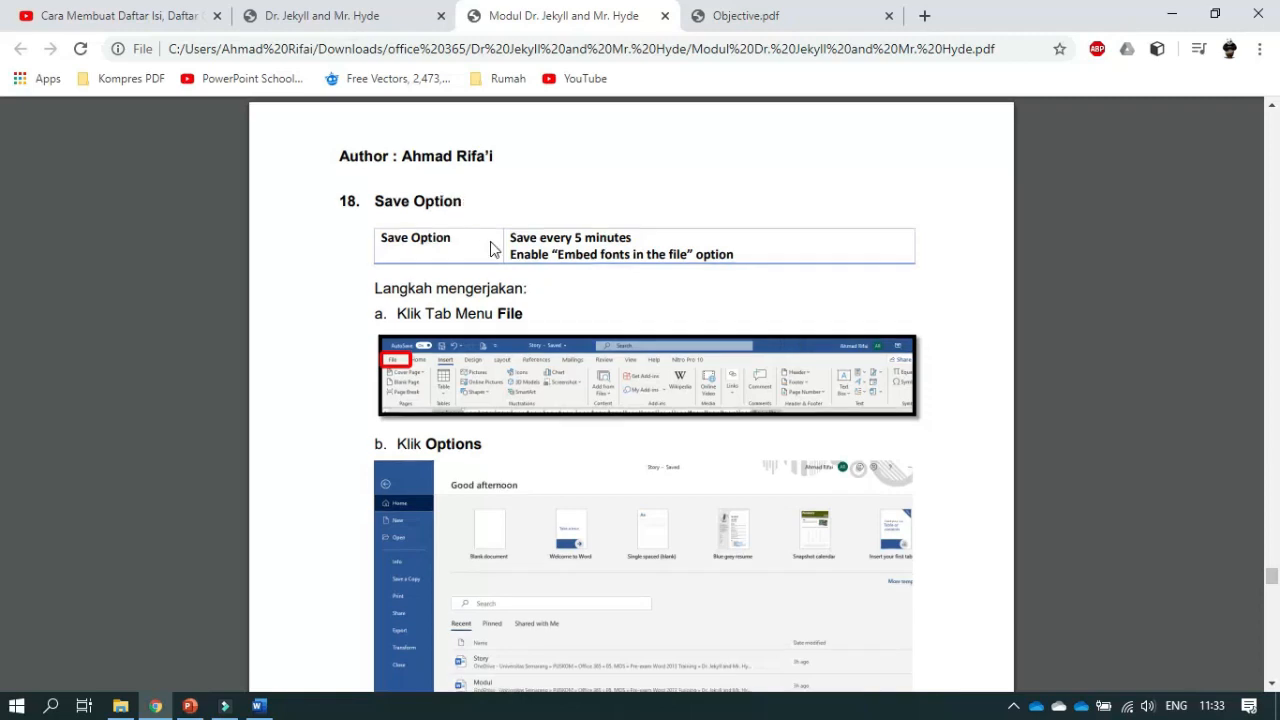
scroll(491, 249, "down", 1)
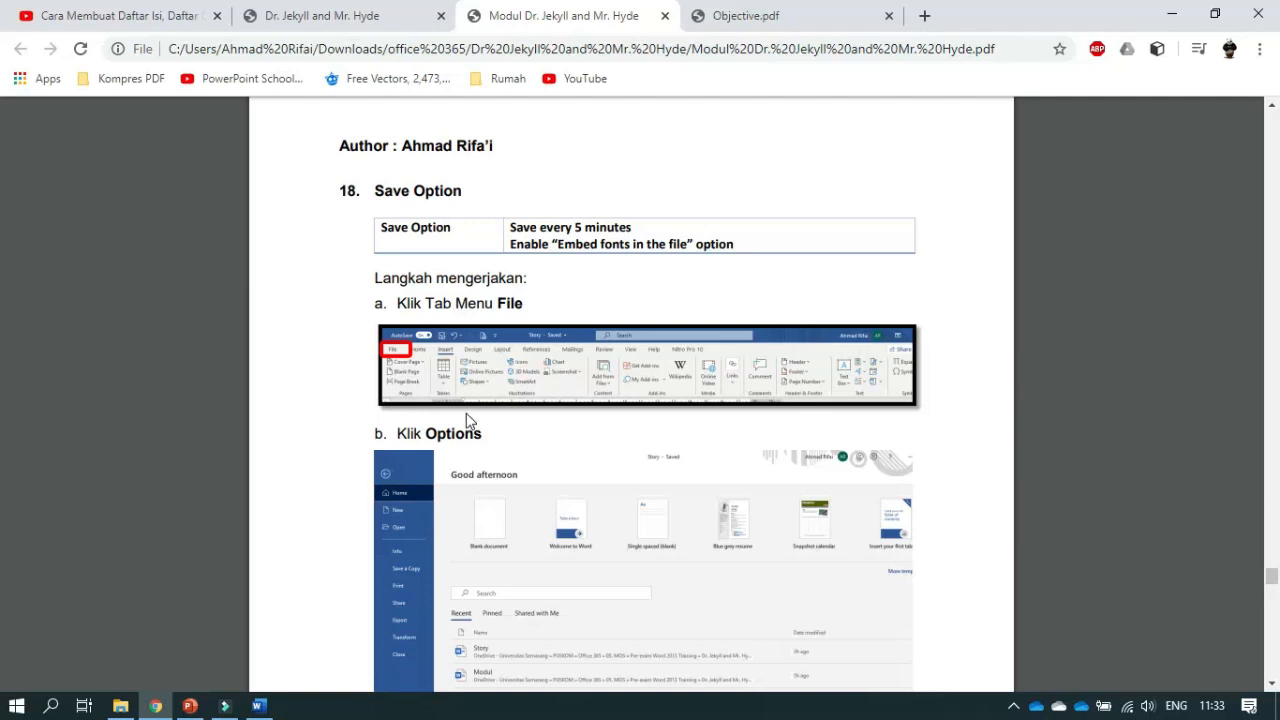
scroll(466, 420, "down", 1)
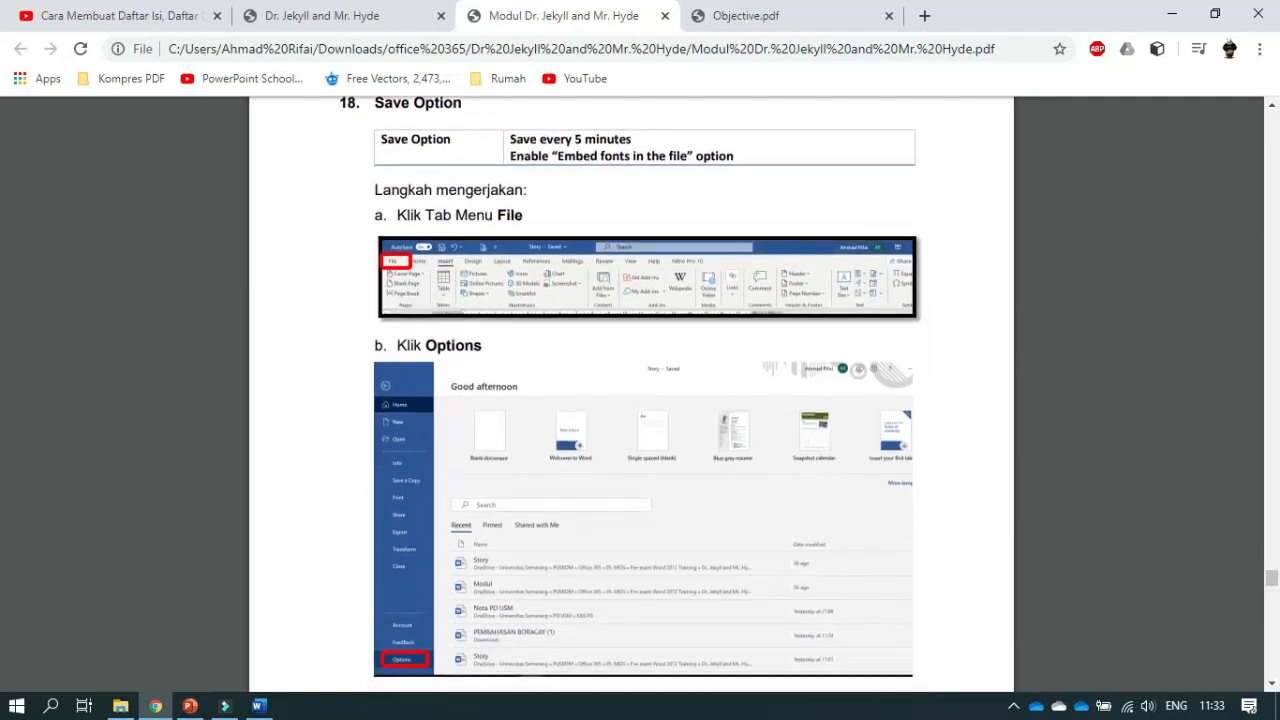
In Word's Save options, set the AutoRecover information to be saved every 5 minutes
left_click(258, 706)
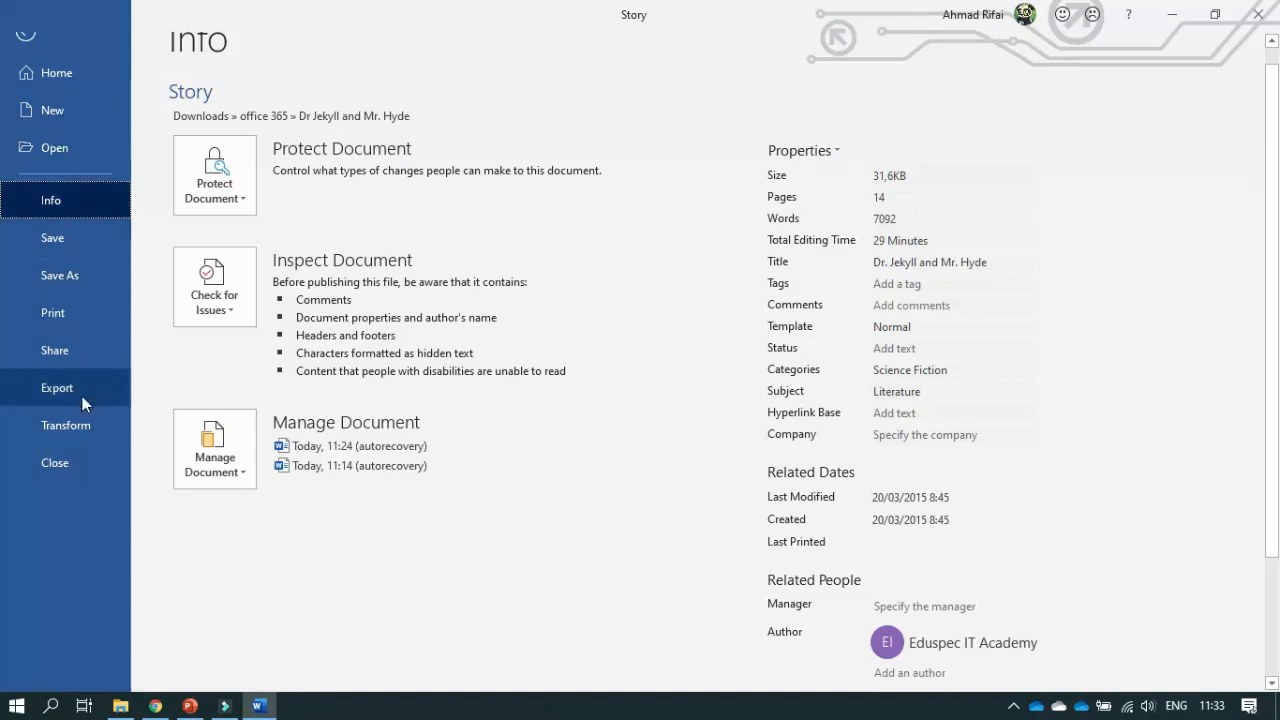
scroll(64, 373, "up", 1)
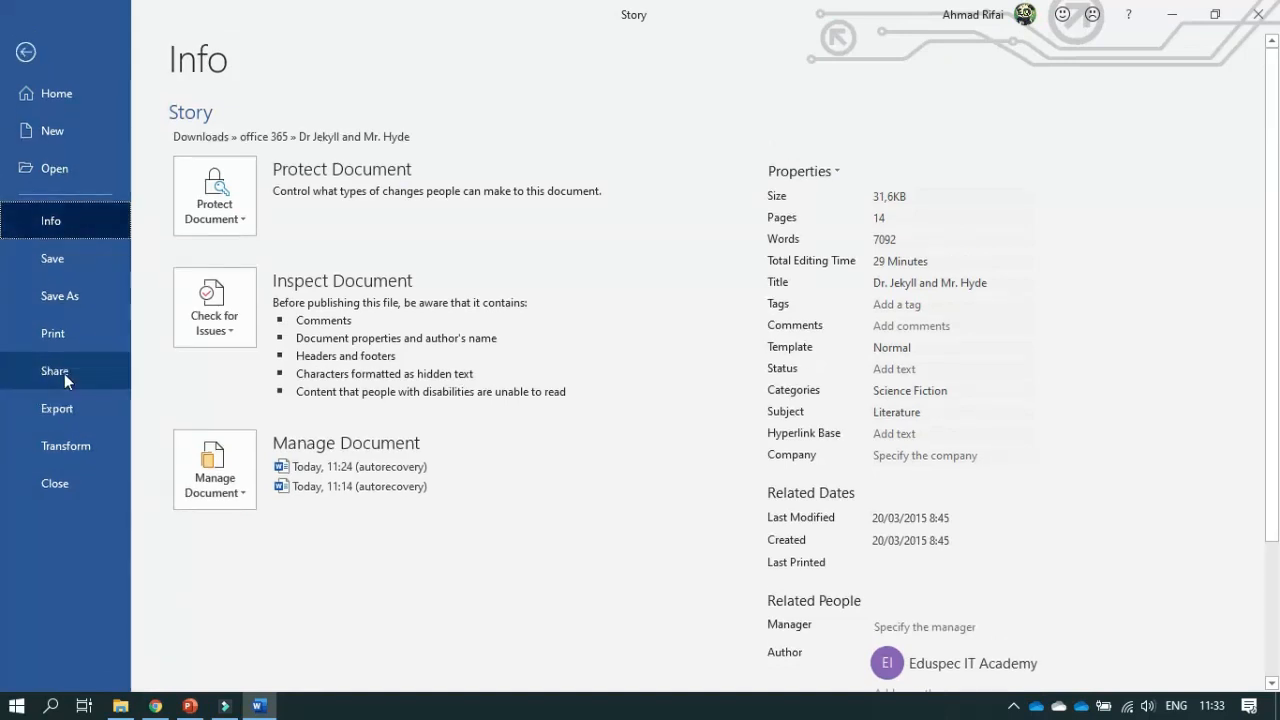
scroll(76, 405, "down", 4)
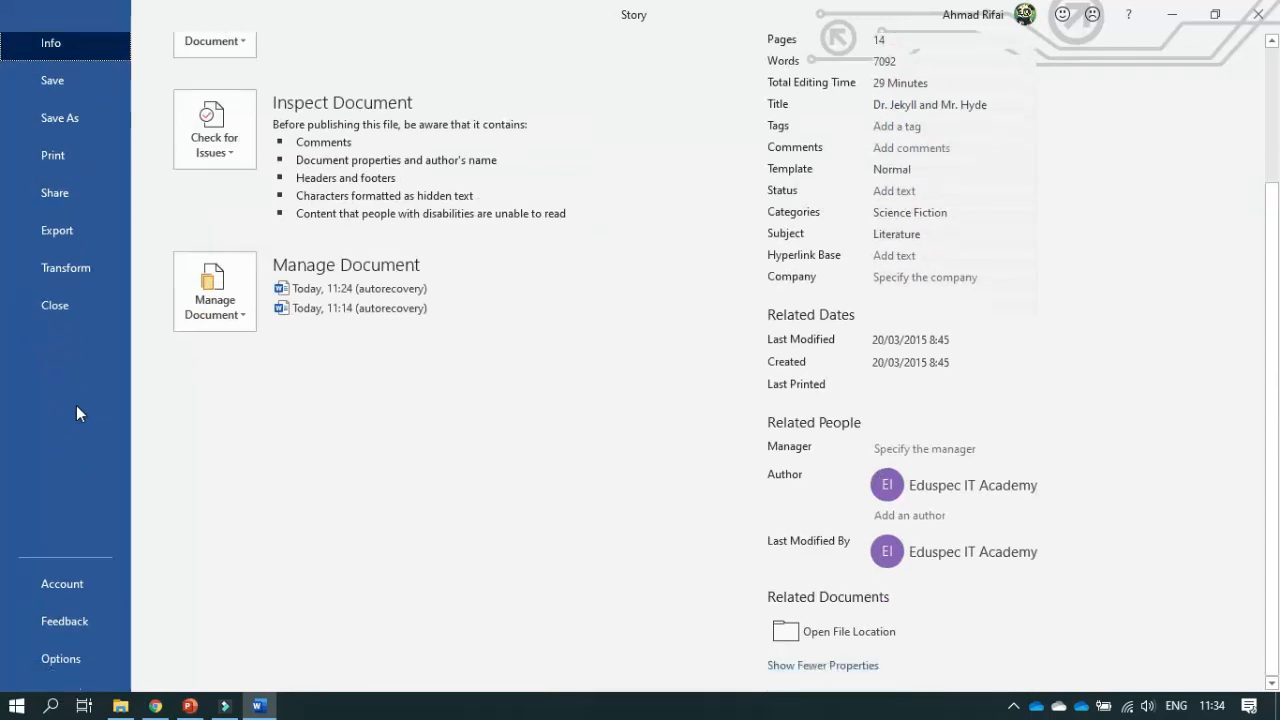
left_click(61, 659)
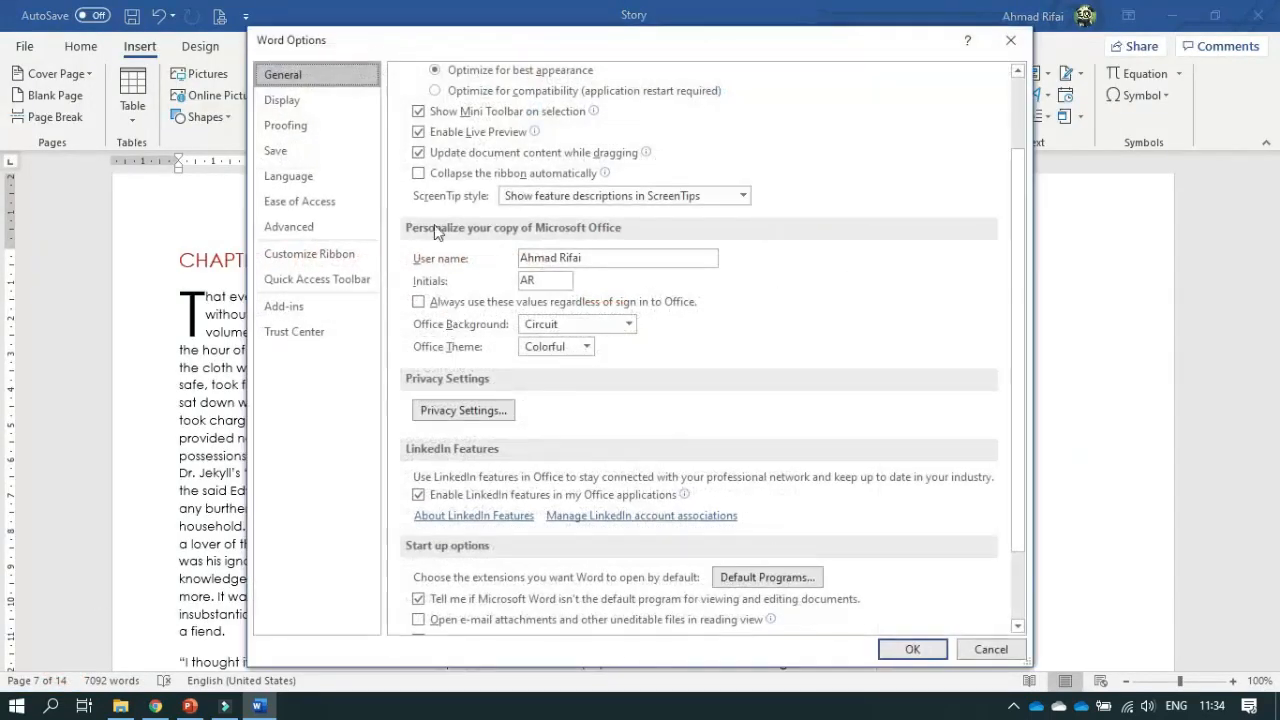
left_click(281, 151)
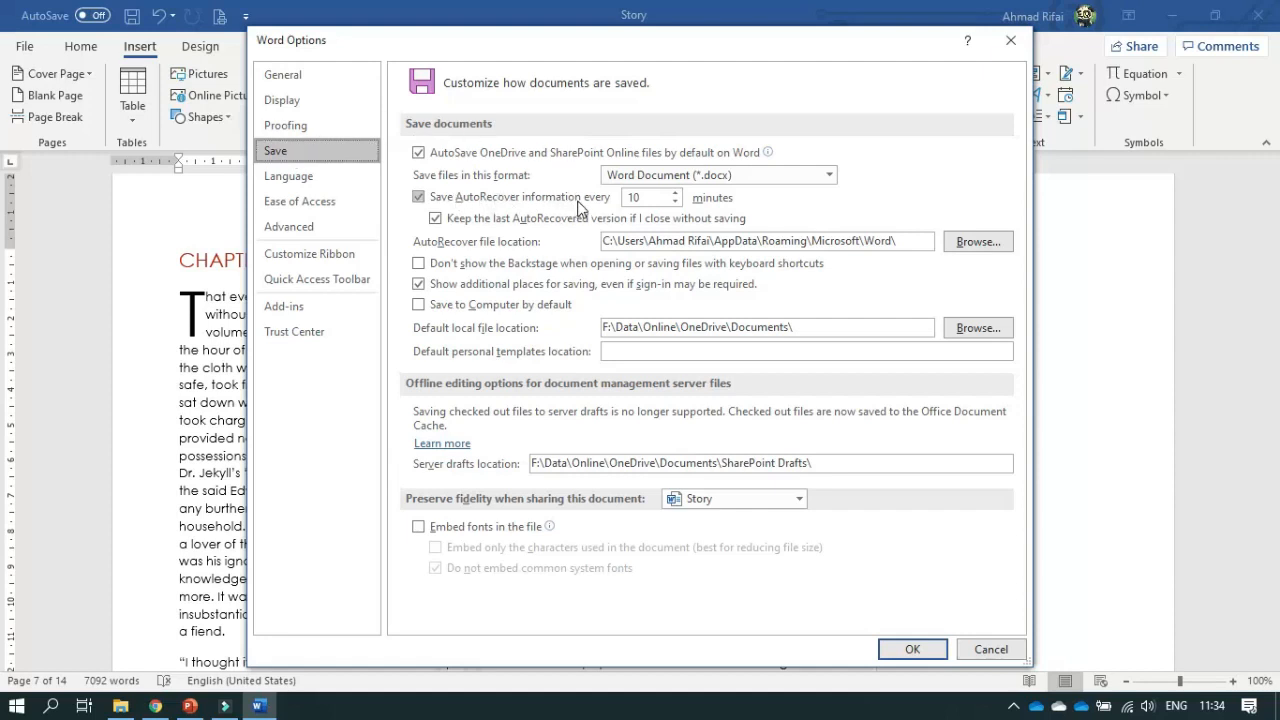
left_click_drag(646, 196, 620, 203)
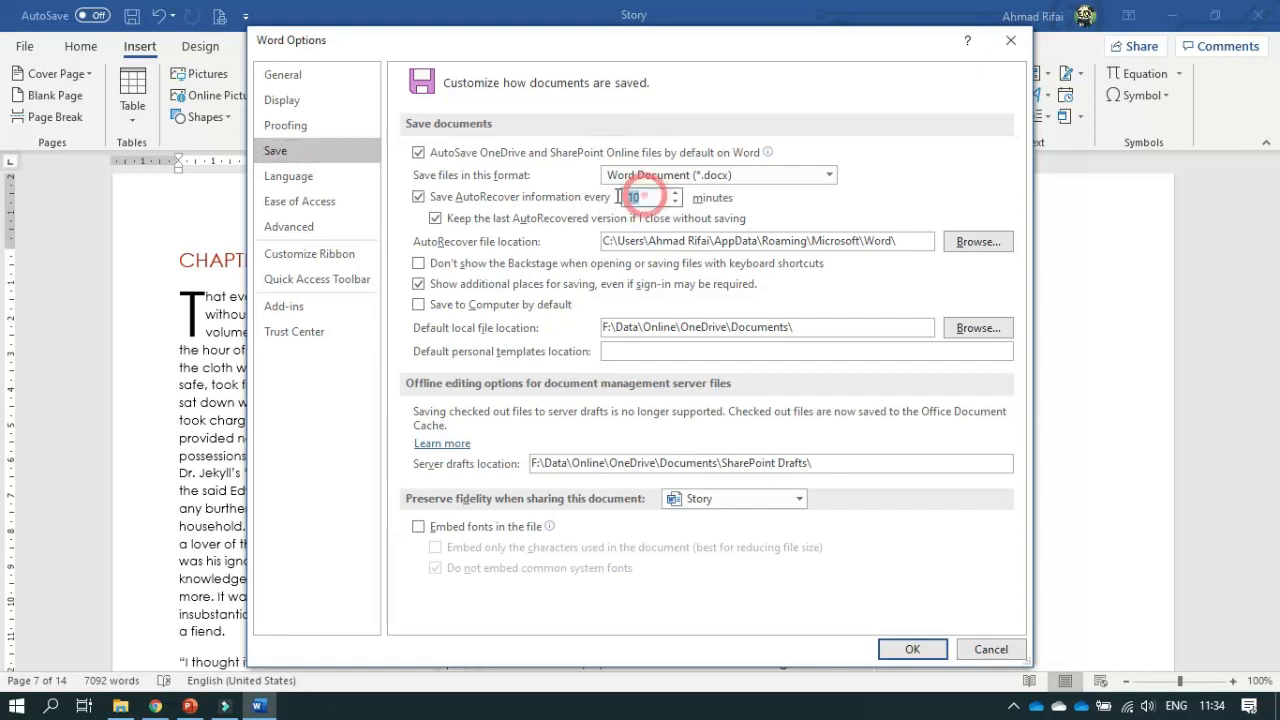
type("5")
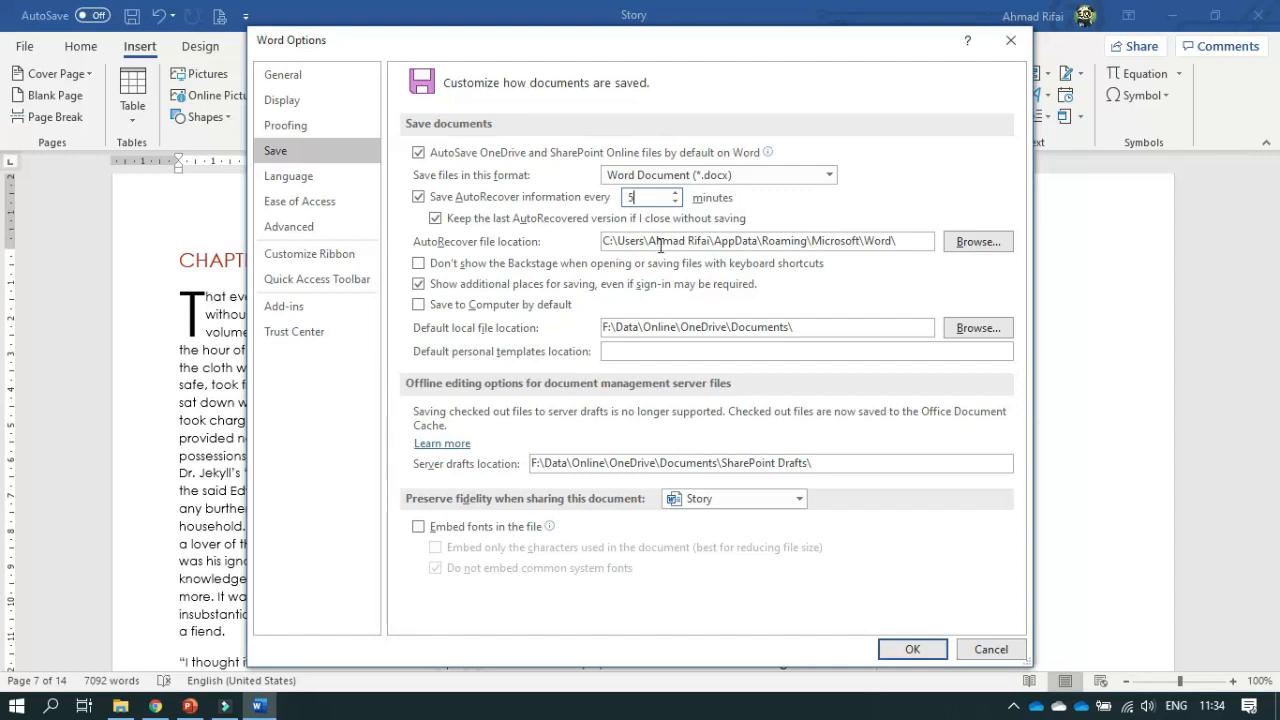
Switch to the PDF module in Chrome and review the remaining Save Option steps and their Word Options screenshot
left_click(158, 707)
scroll(499, 424, "down", 4)
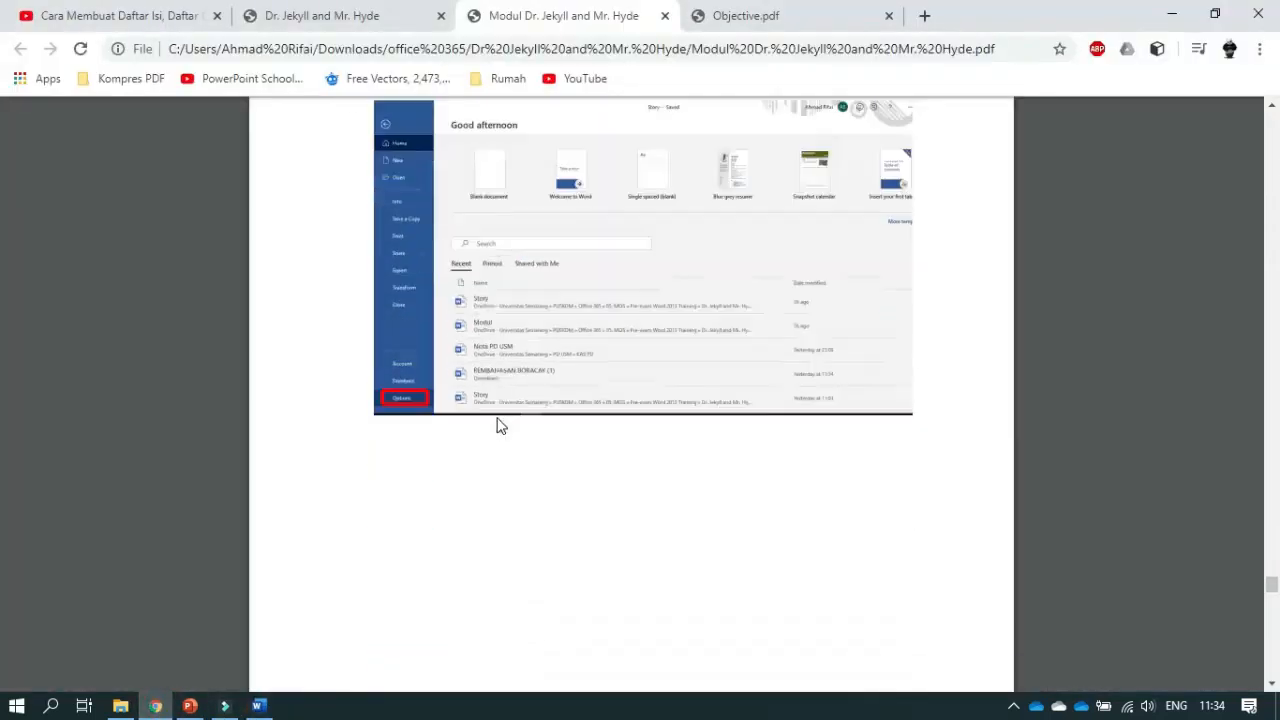
scroll(499, 424, "down", 6)
scroll(497, 424, "down", 1)
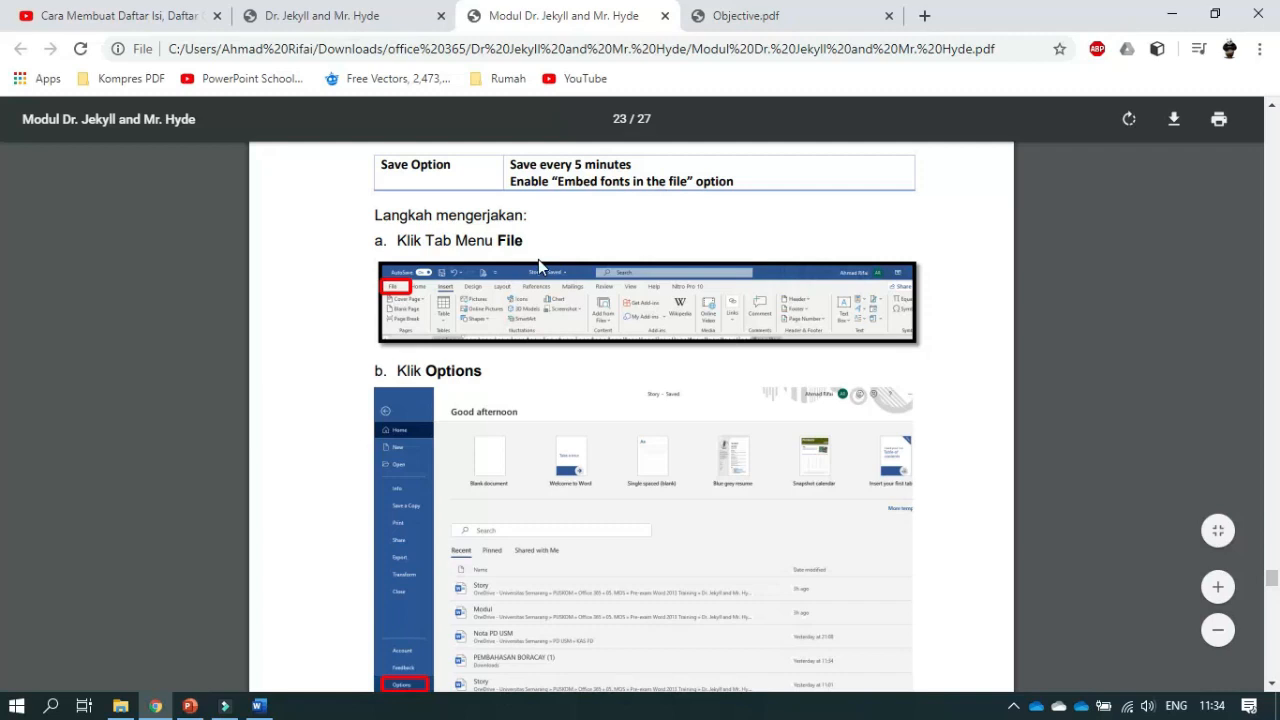
scroll(538, 259, "down", 8)
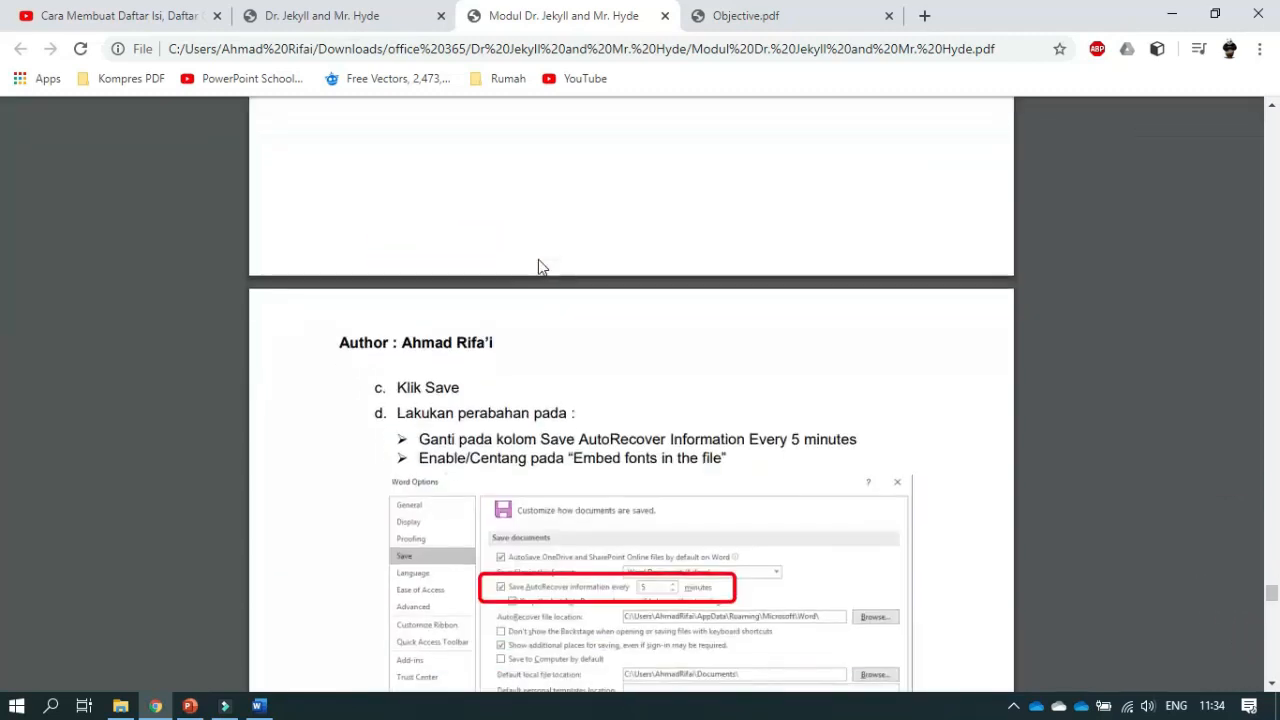
scroll(538, 267, "down", 3)
scroll(538, 267, "down", 5)
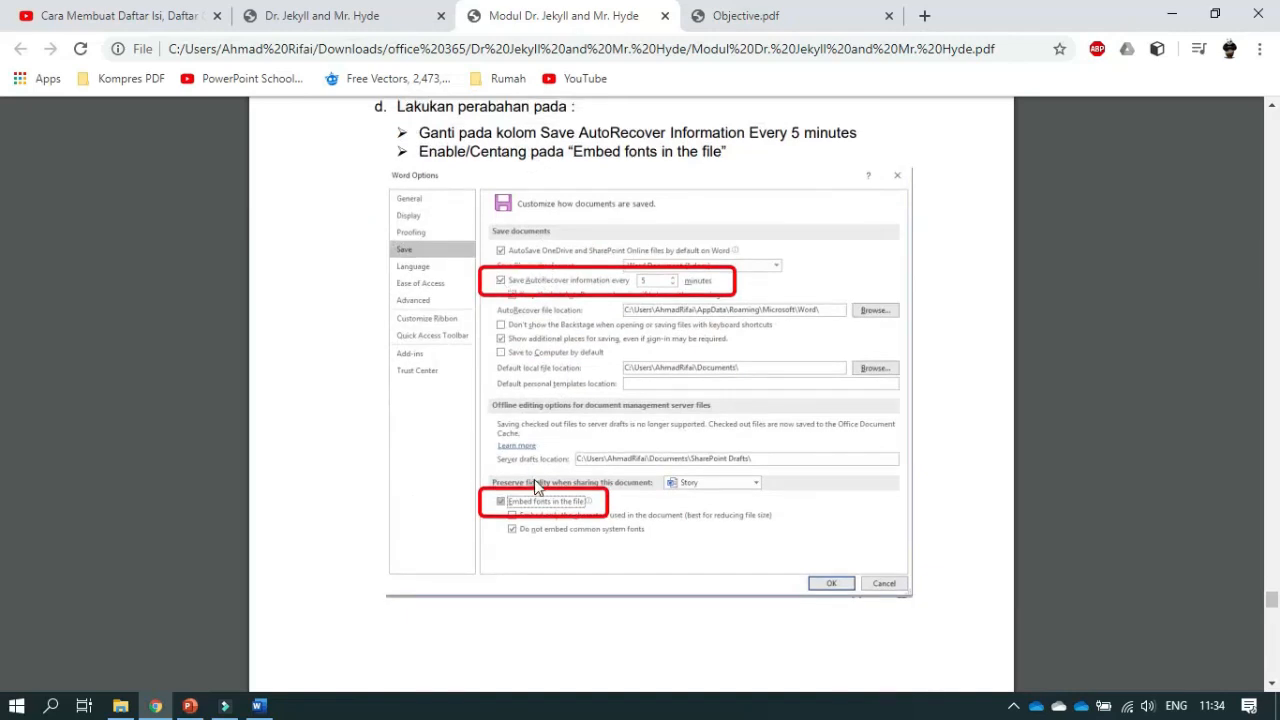
Return to Word, enable embedding fonts in the file for the Story document, and apply the Save options
left_click(258, 706)
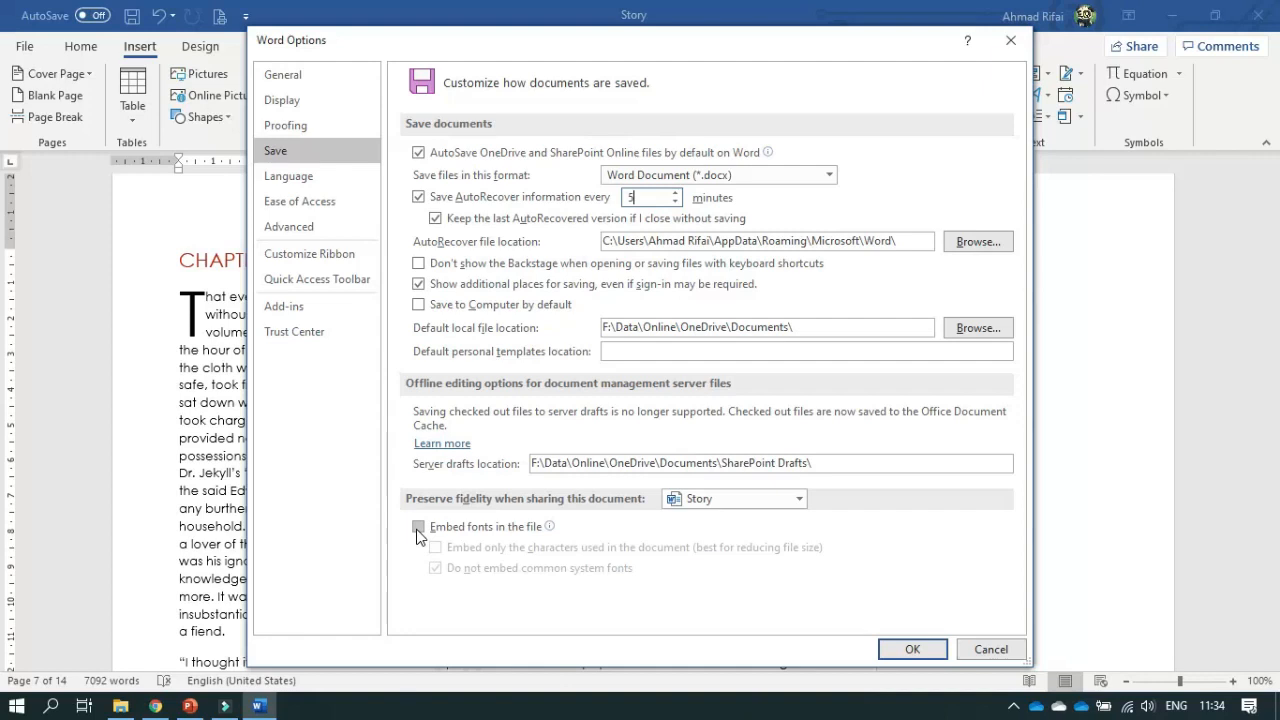
mouse_move(432, 535)
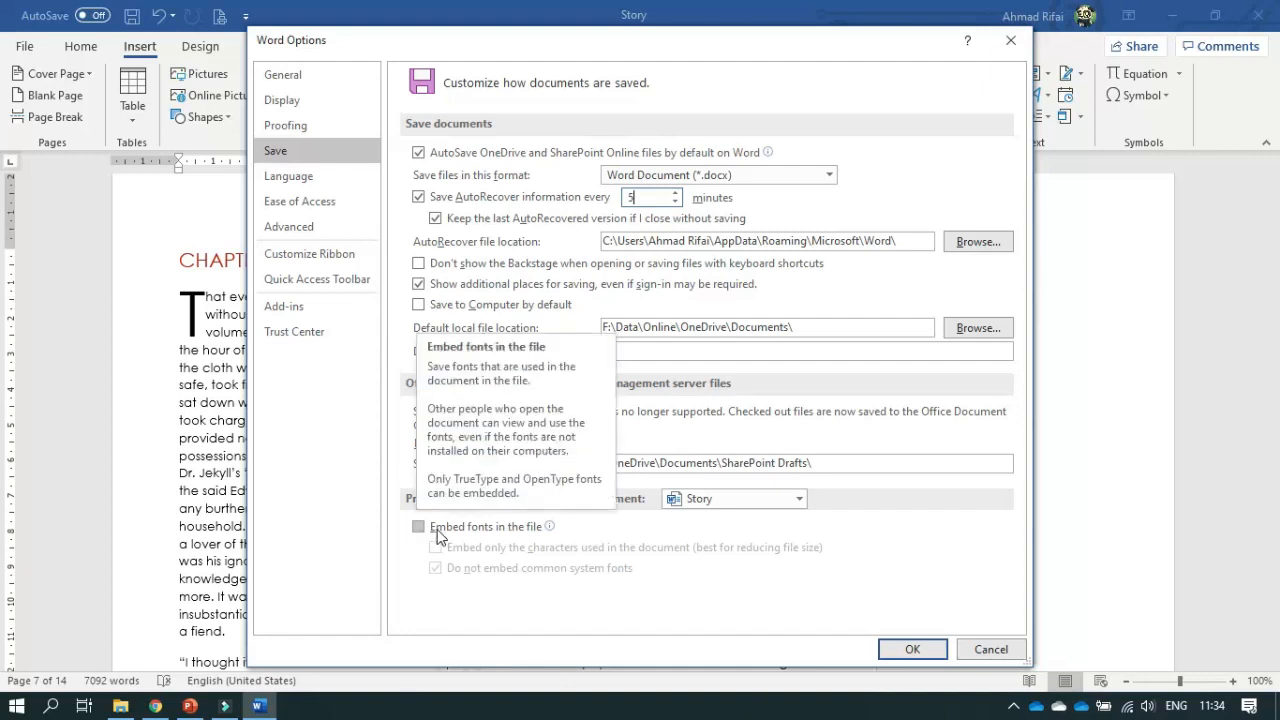
left_click(419, 527)
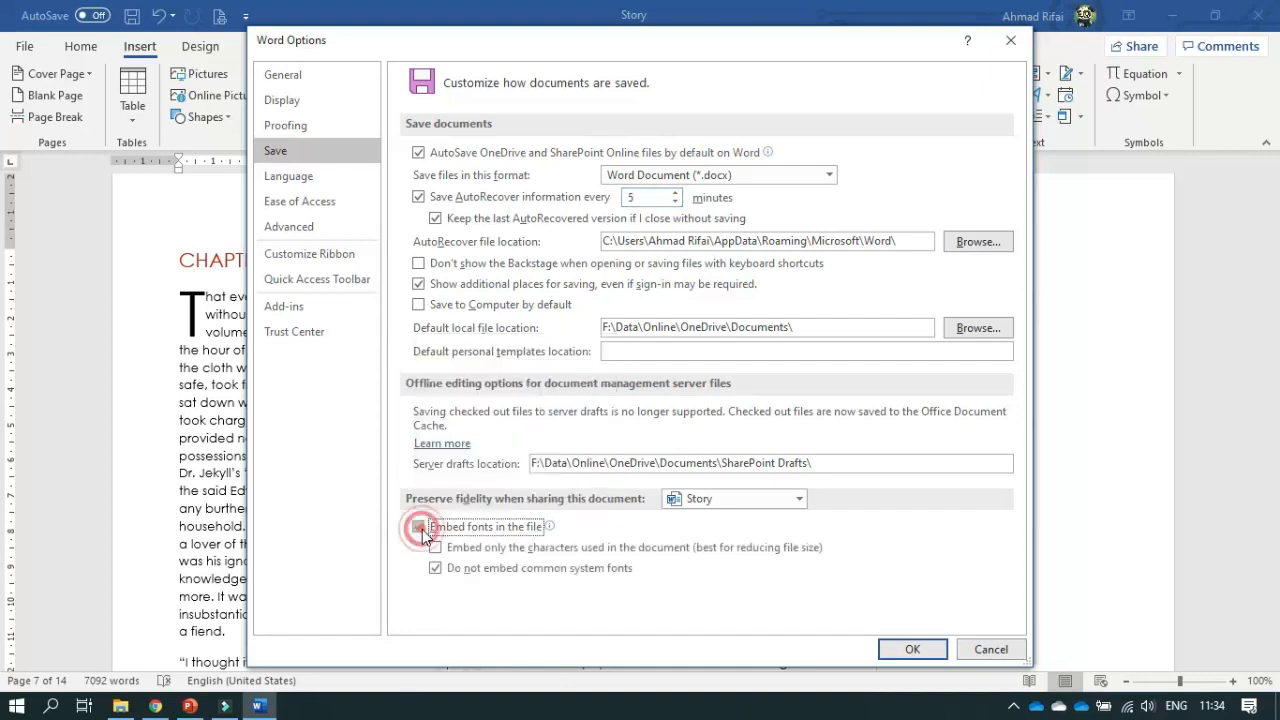
left_click(903, 650)
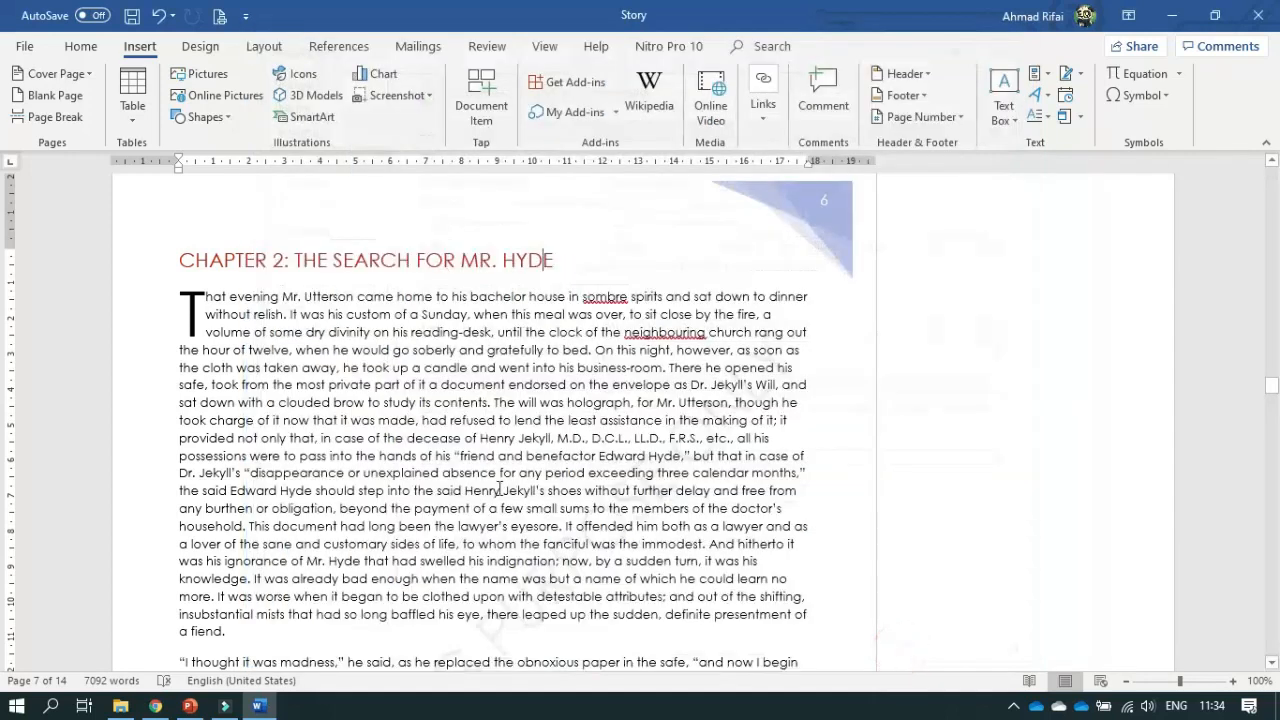
Switch to the PDF module in Chrome and read the AutoCorrect Option instructions in section 19
left_click(155, 706)
scroll(403, 442, "down", 8)
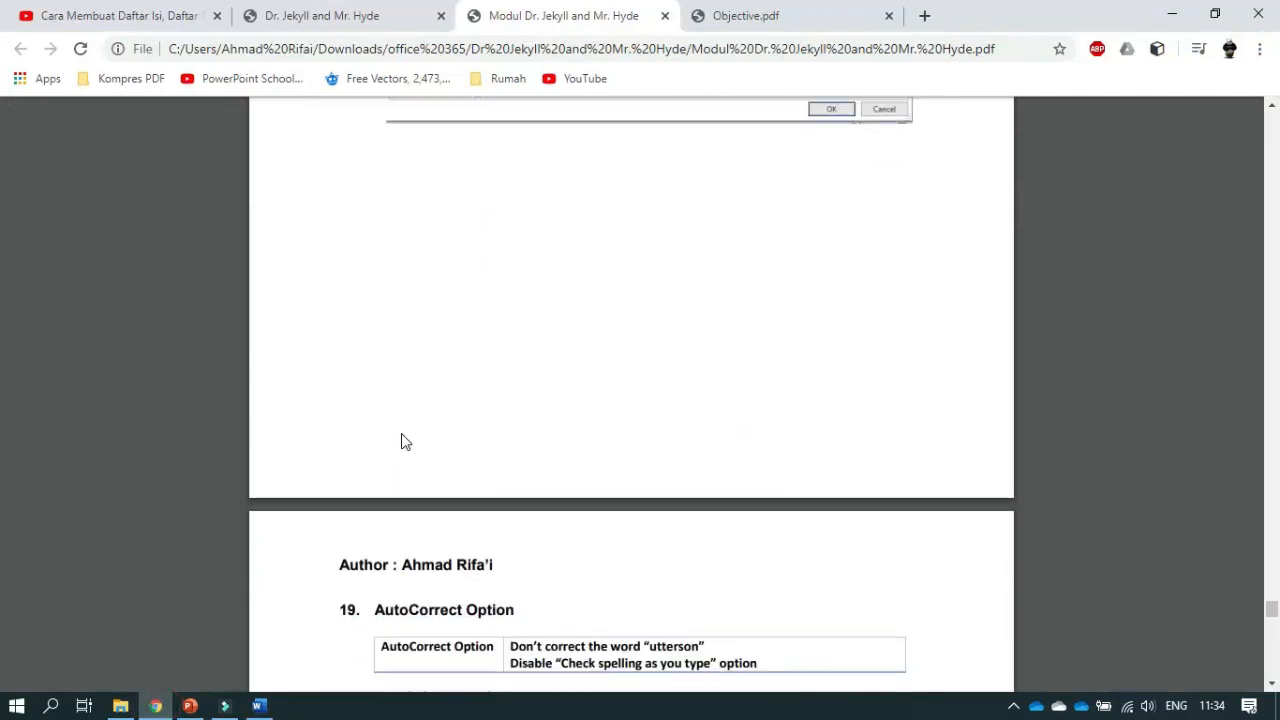
scroll(401, 438, "down", 1)
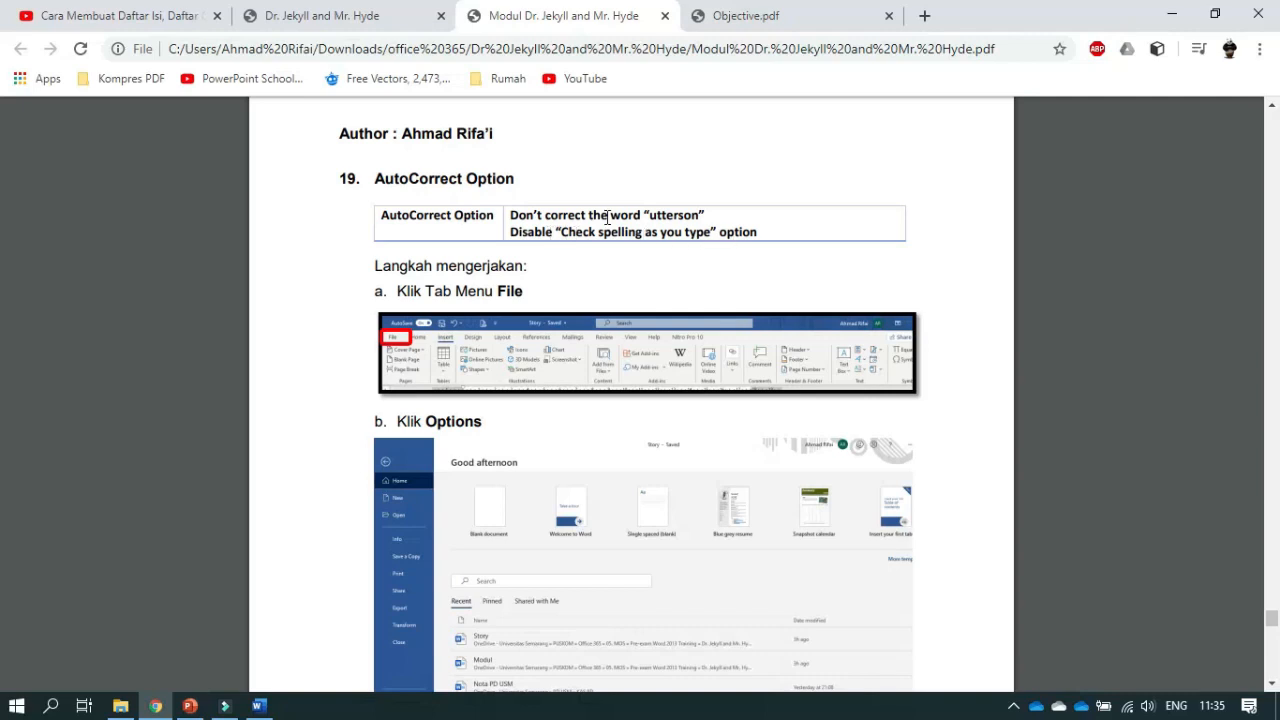
scroll(480, 300, "down", 1)
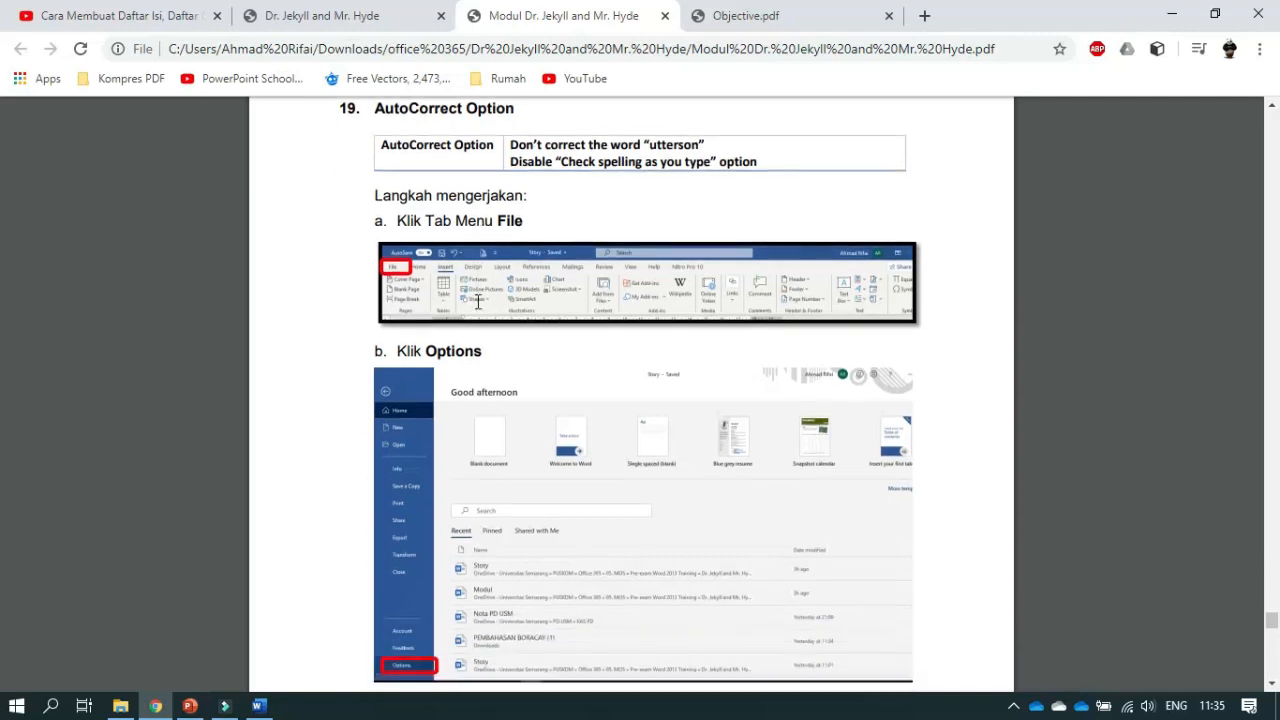
Switch to Word and open the Word Options dialog for the Story document
left_click(258, 705)
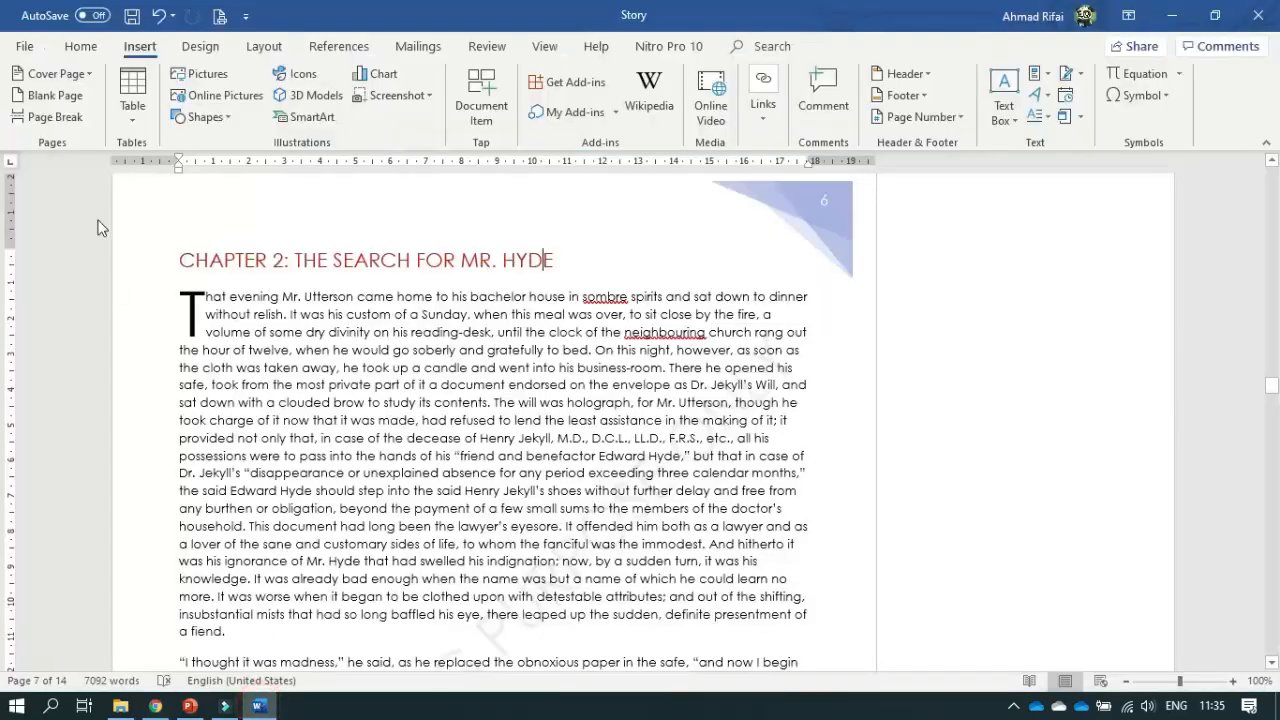
left_click(27, 46)
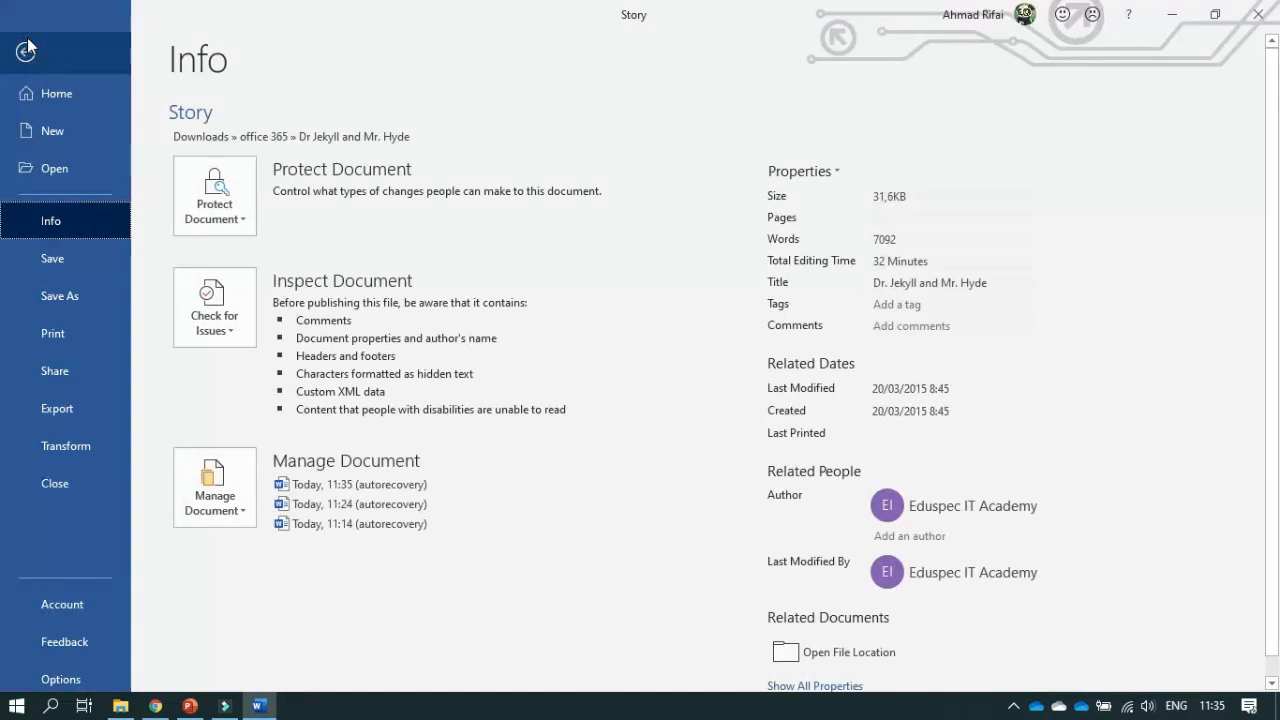
scroll(77, 346, "down", 1)
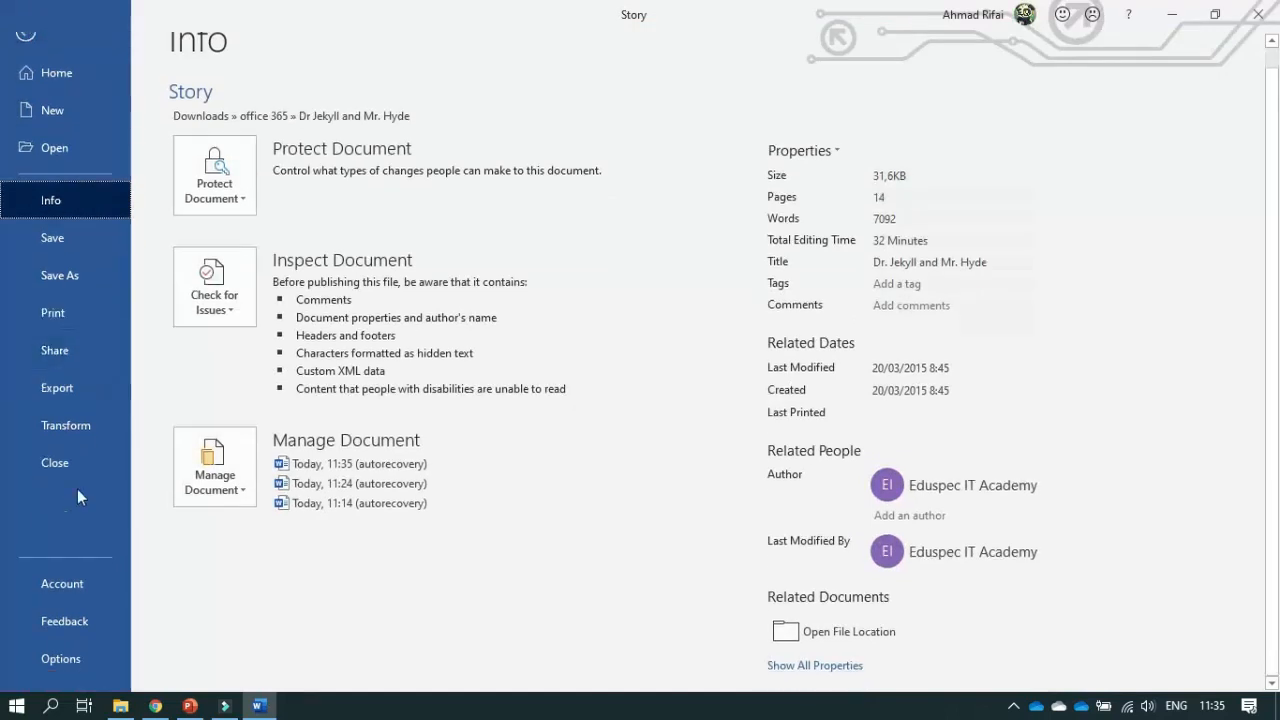
left_click(69, 674)
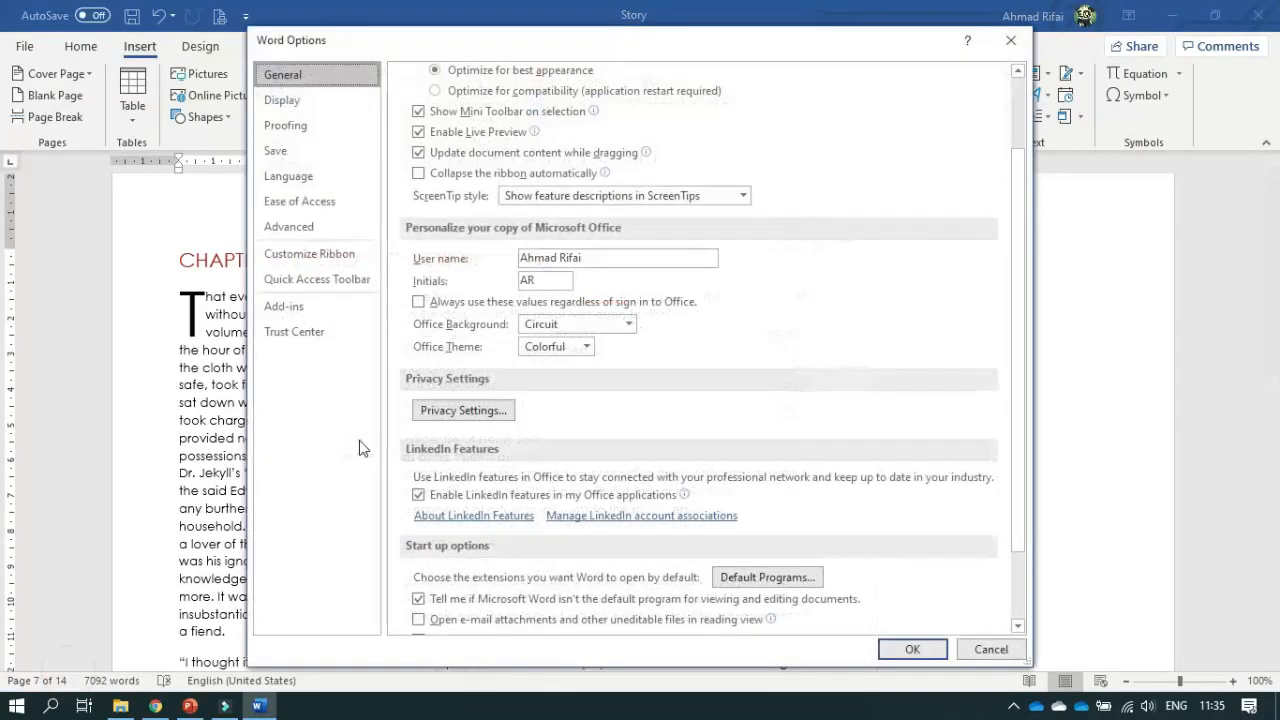
Switch to the PDF module in Chrome and review steps c to h for adding an AutoCorrect exception
left_click(156, 706)
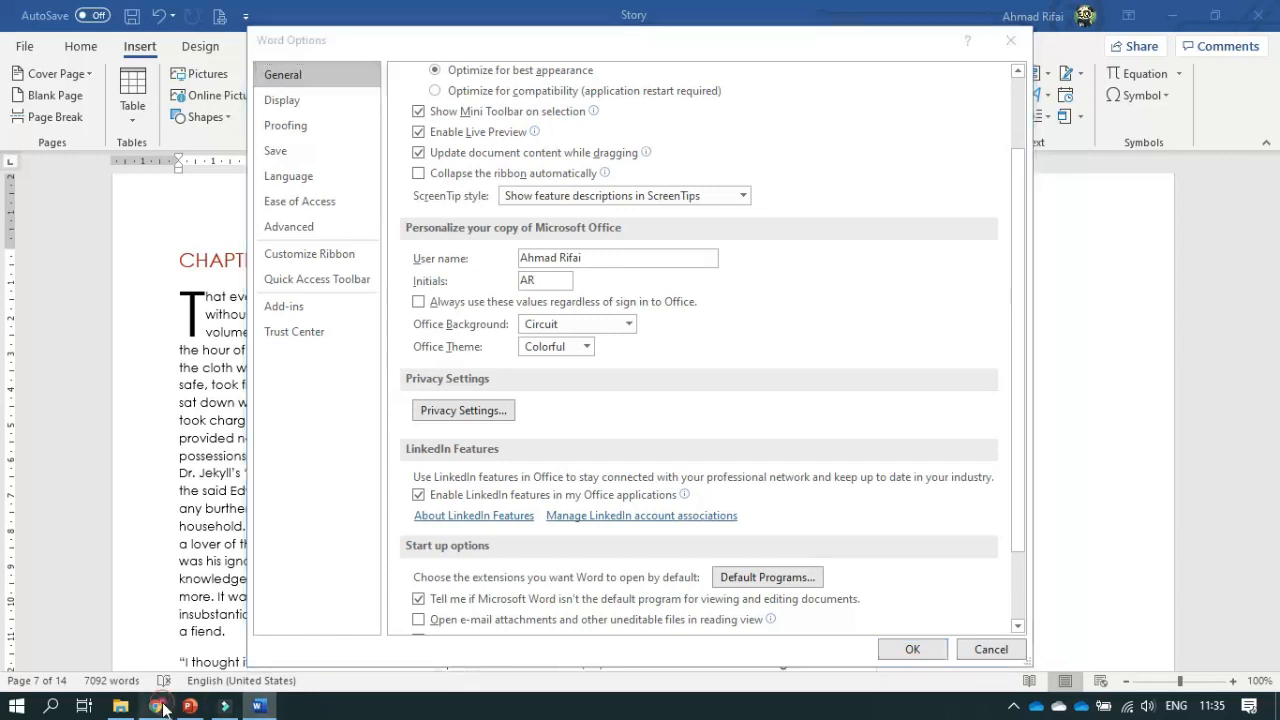
scroll(588, 323, "down", 7)
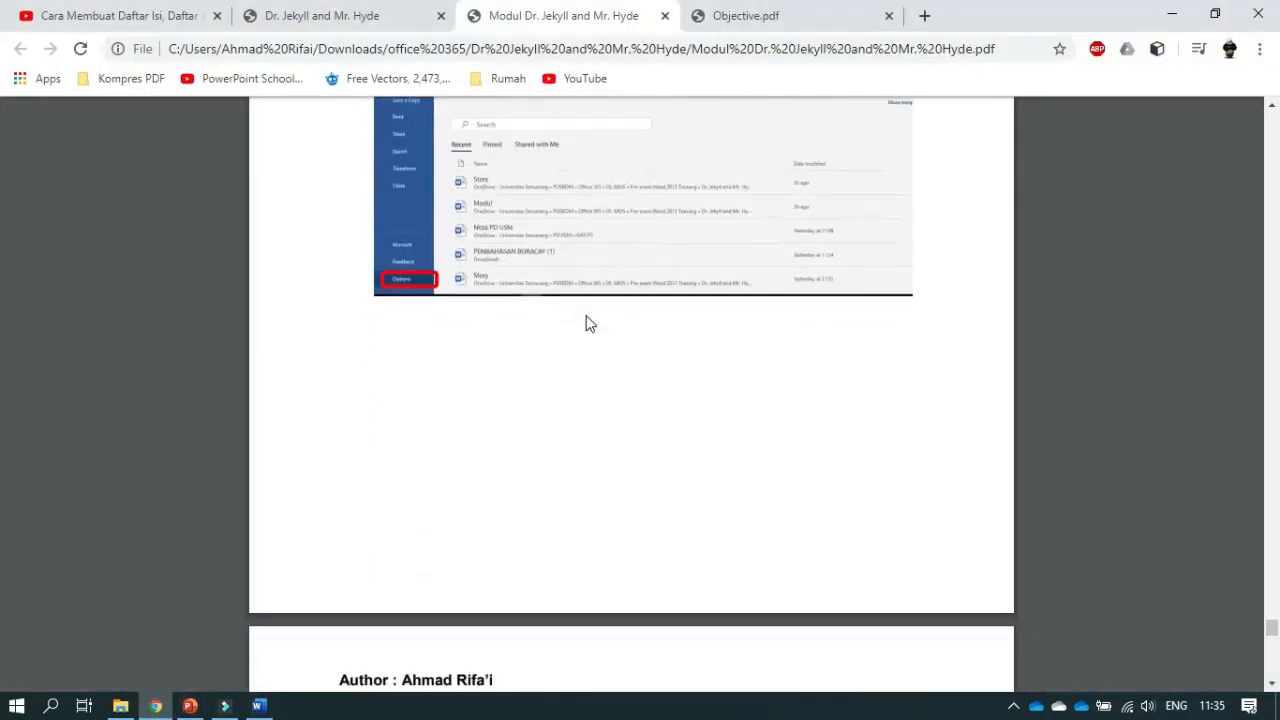
scroll(588, 323, "down", 1)
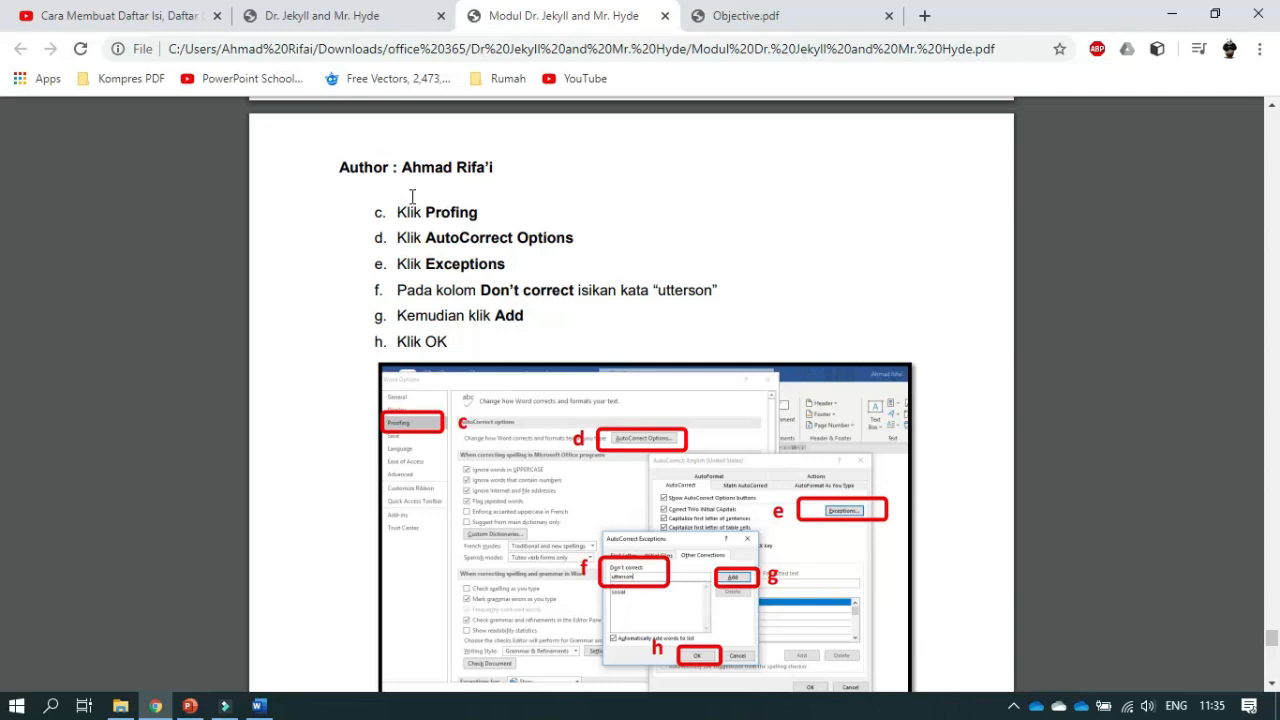
scroll(456, 247, "down", 1)
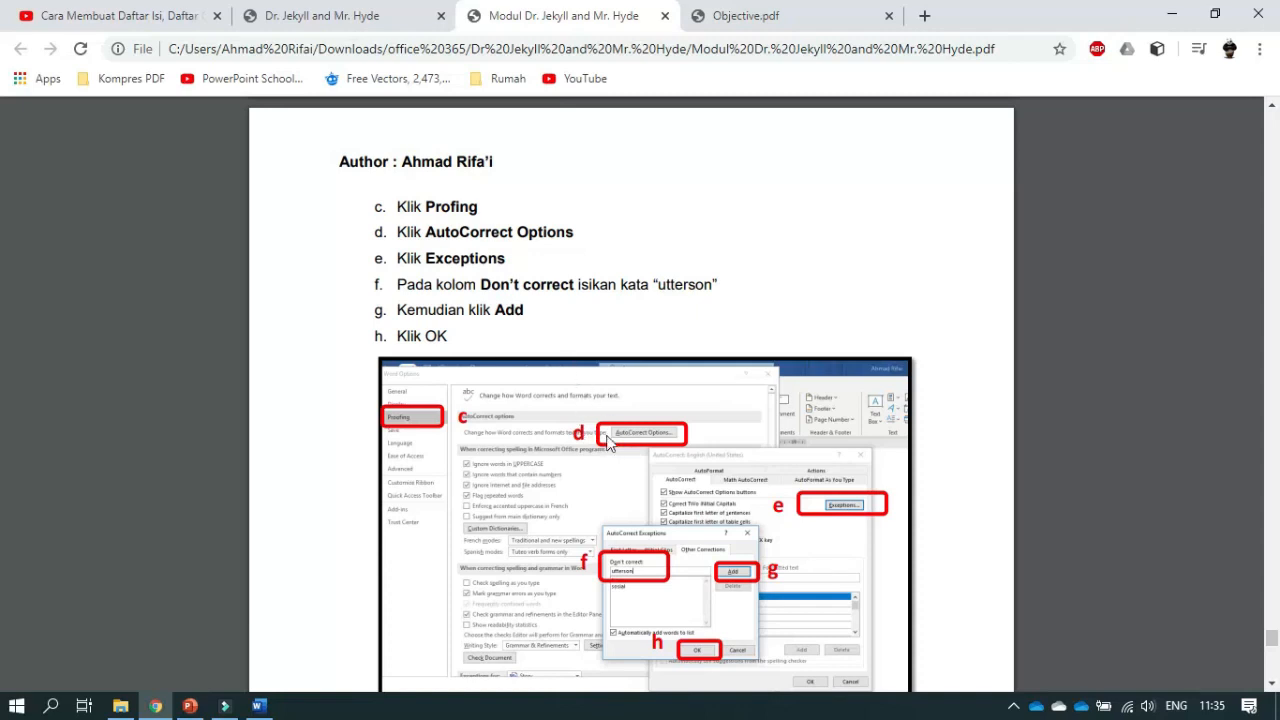
scroll(620, 440, "down", 1)
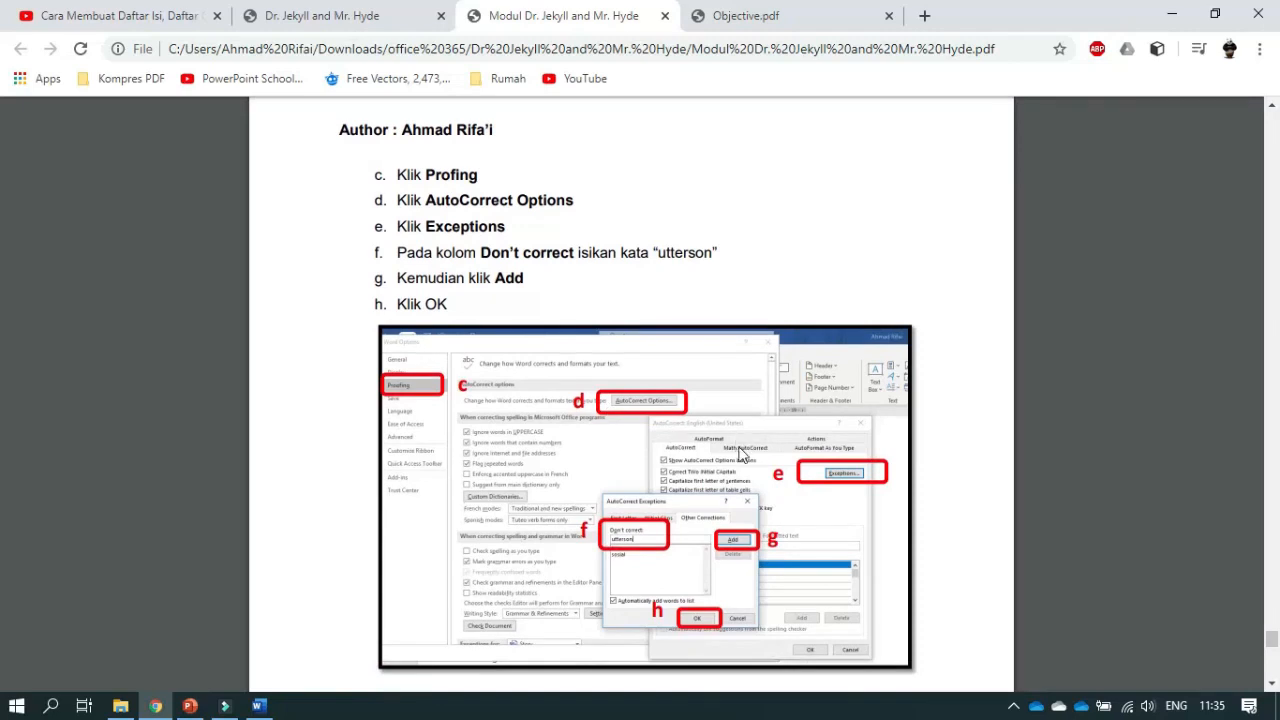
Return to Word and open the AutoCorrect Exceptions dialog from the Proofing options
left_click(258, 705)
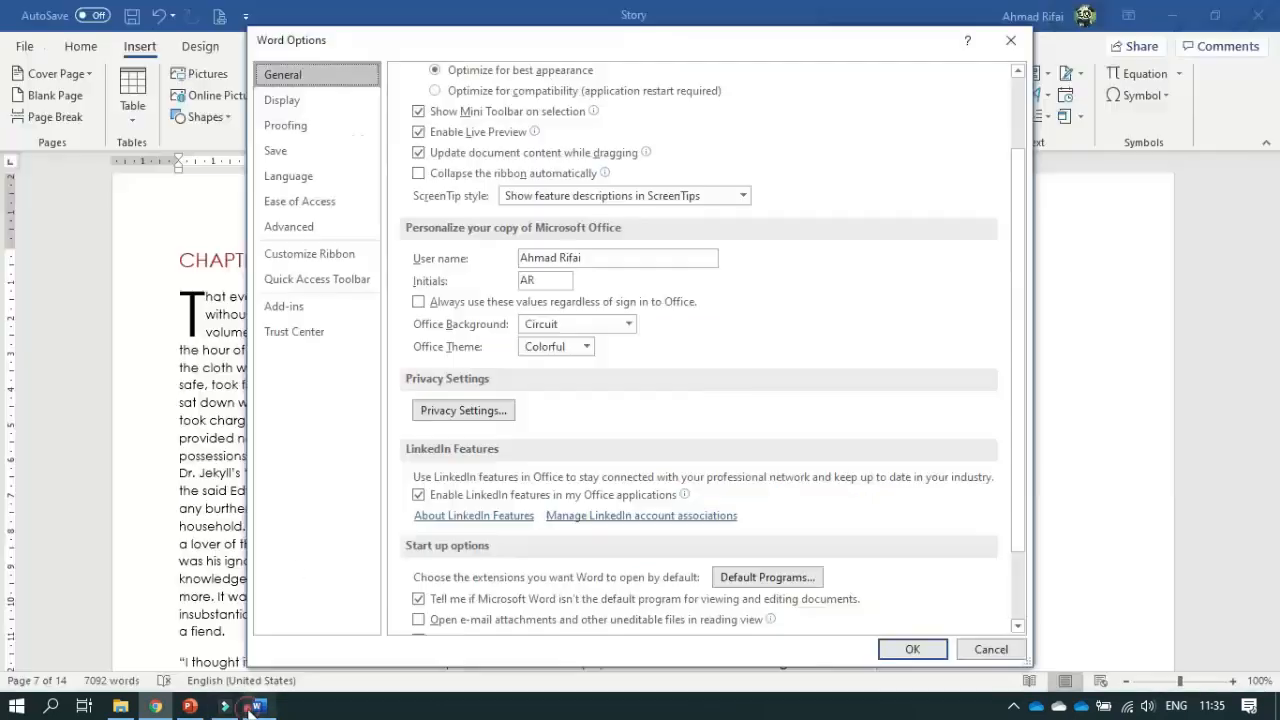
left_click(286, 130)
left_click(726, 162)
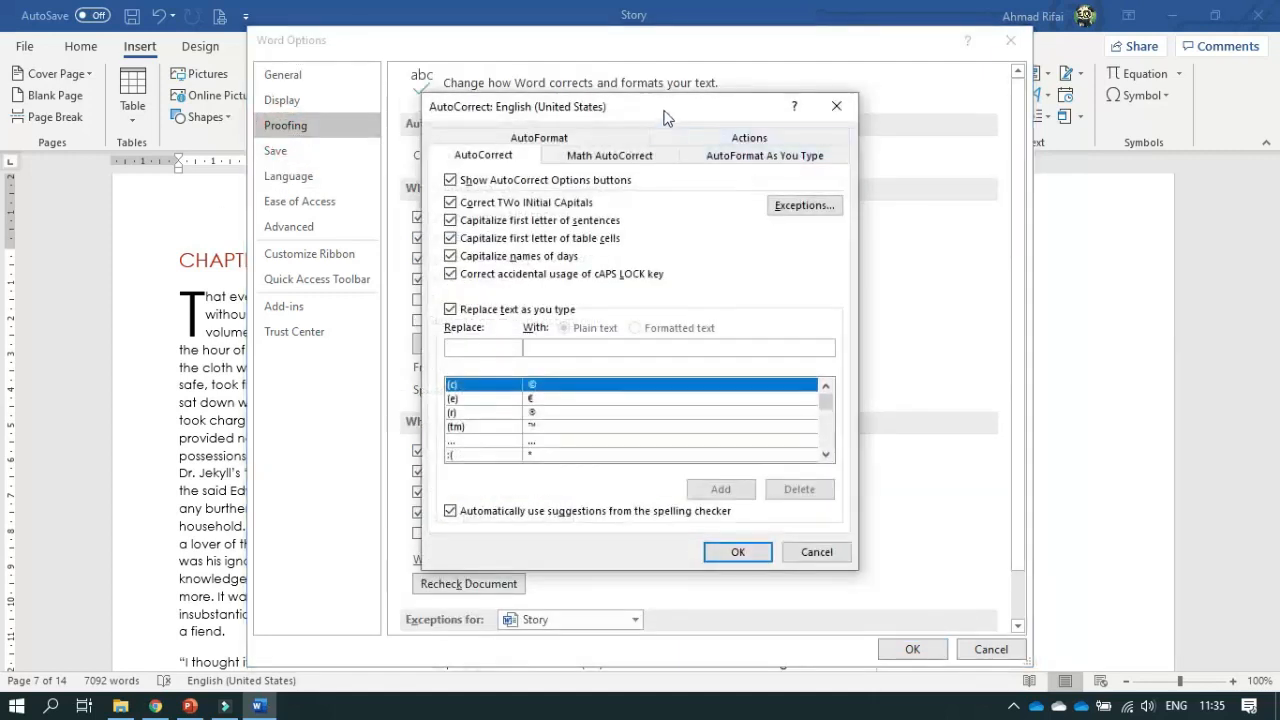
left_click_drag(663, 114, 634, 139)
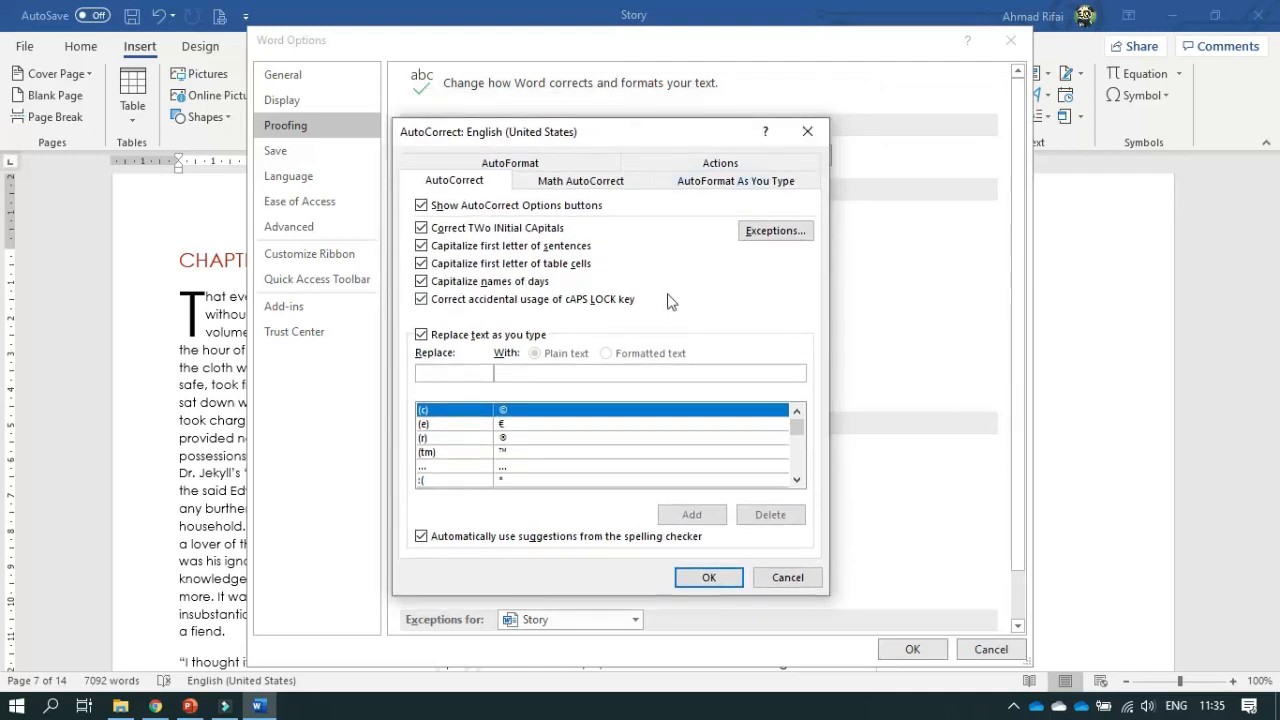
left_click(771, 240)
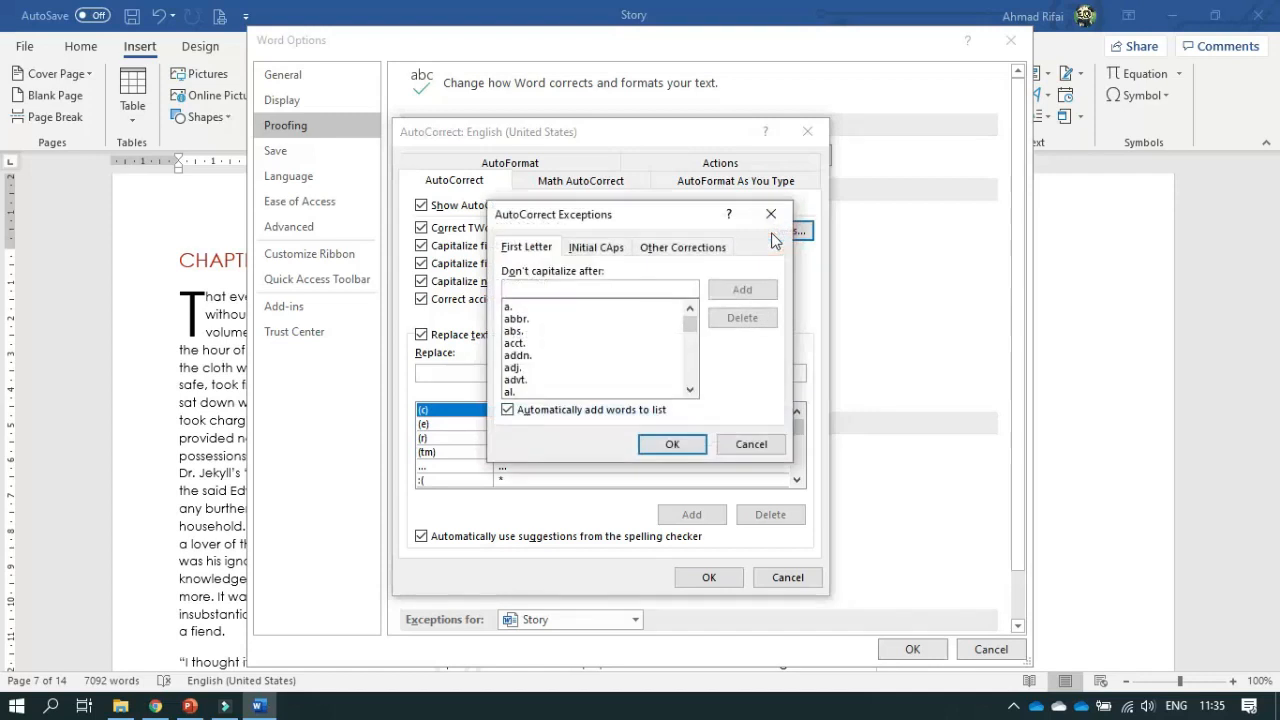
left_click_drag(692, 213, 618, 207)
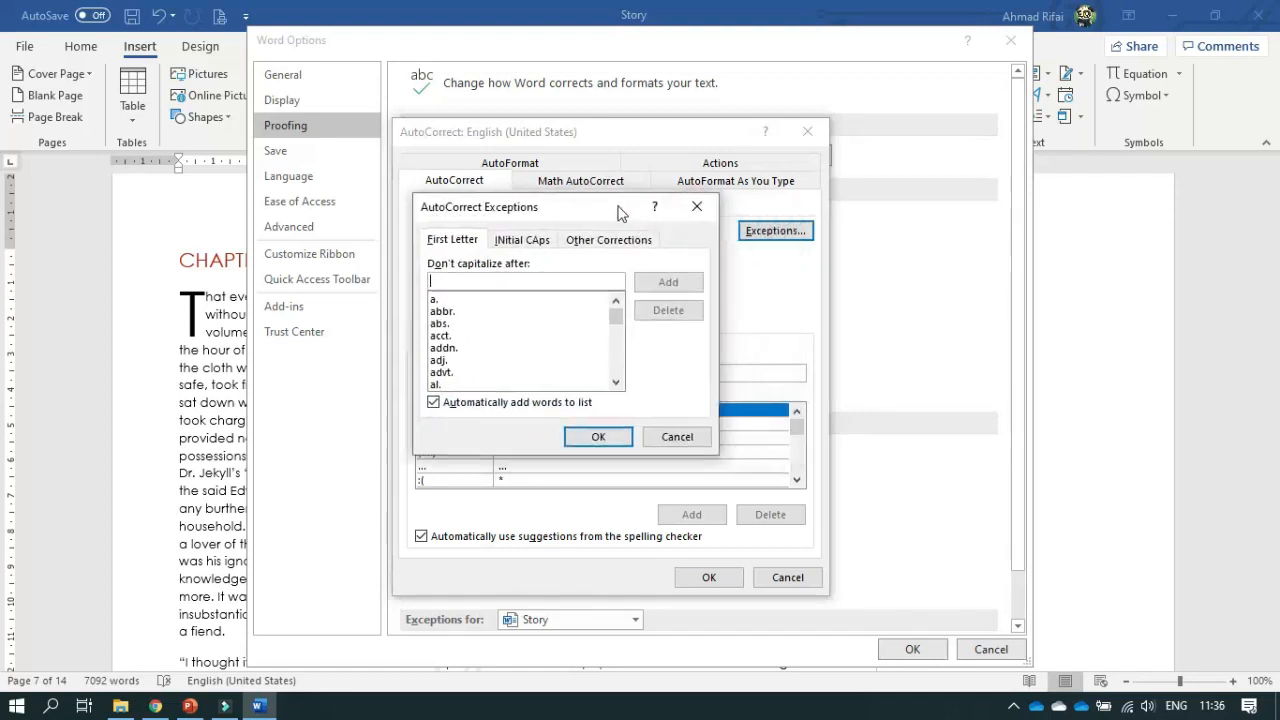
Add utterson to the Don't correct list under Other Corrections and accept the exceptions
left_click(607, 243)
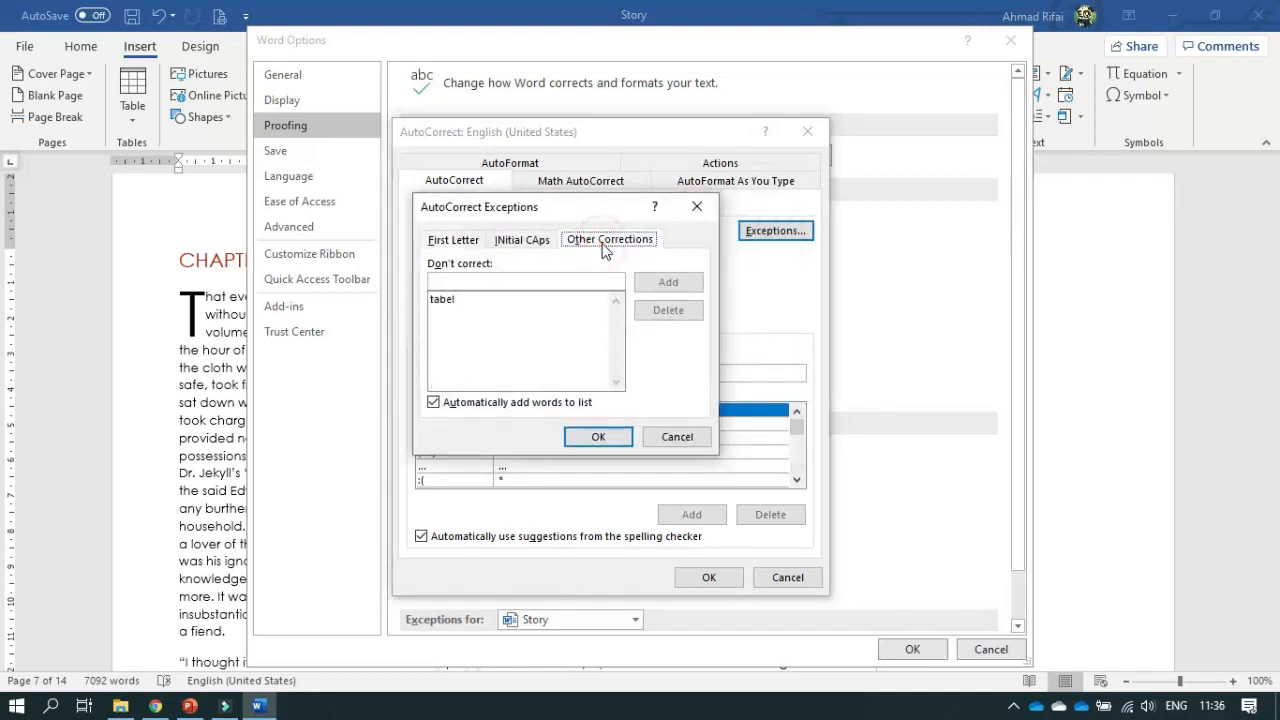
left_click(519, 283)
type("utterson")
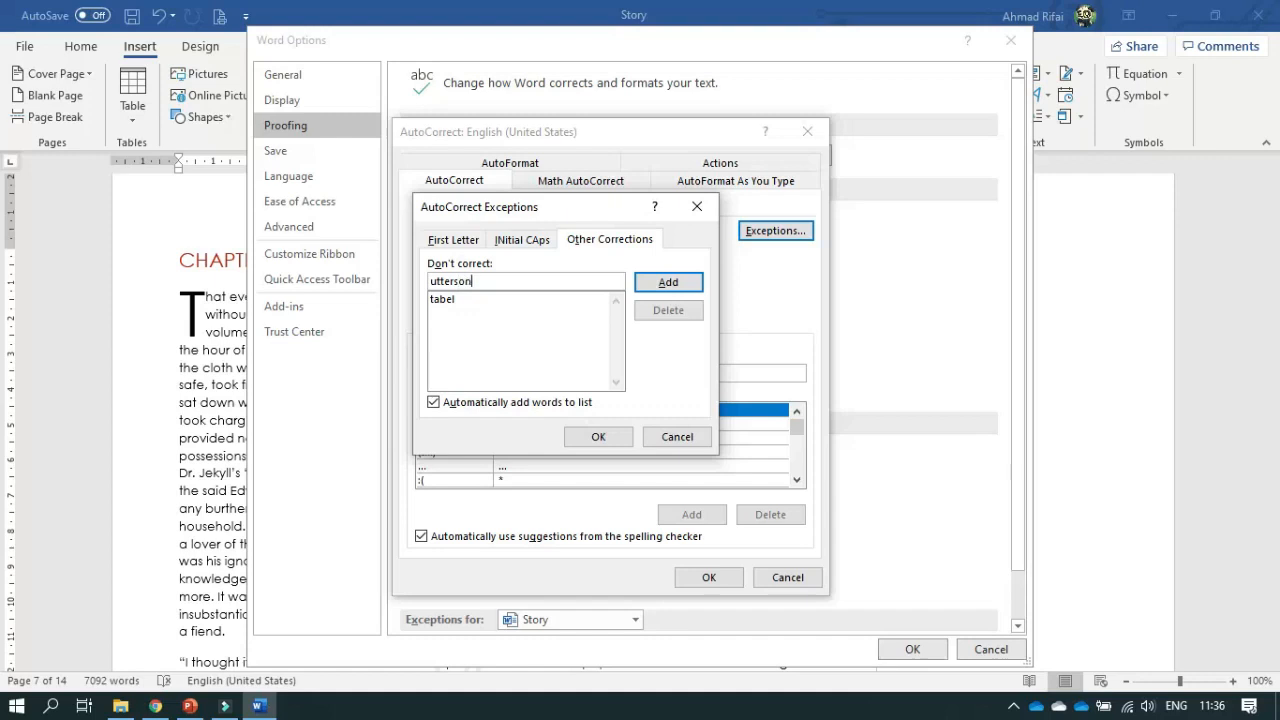
left_click(668, 283)
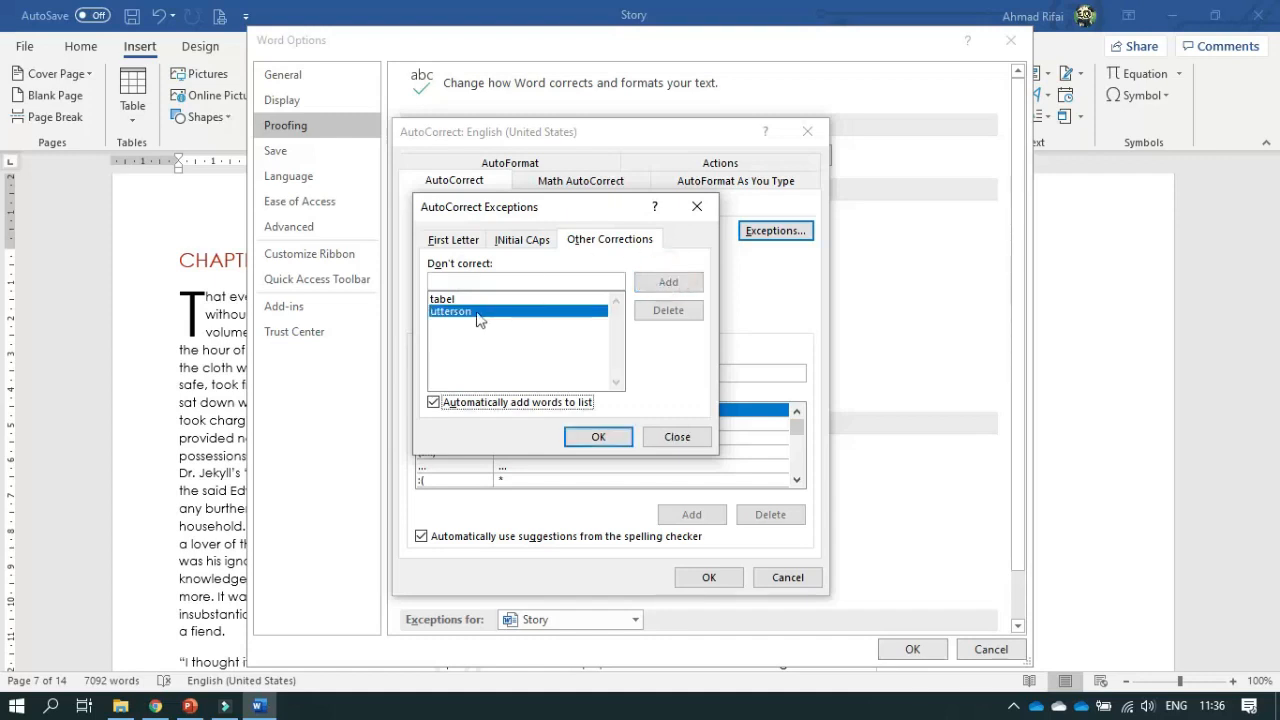
left_click(578, 441)
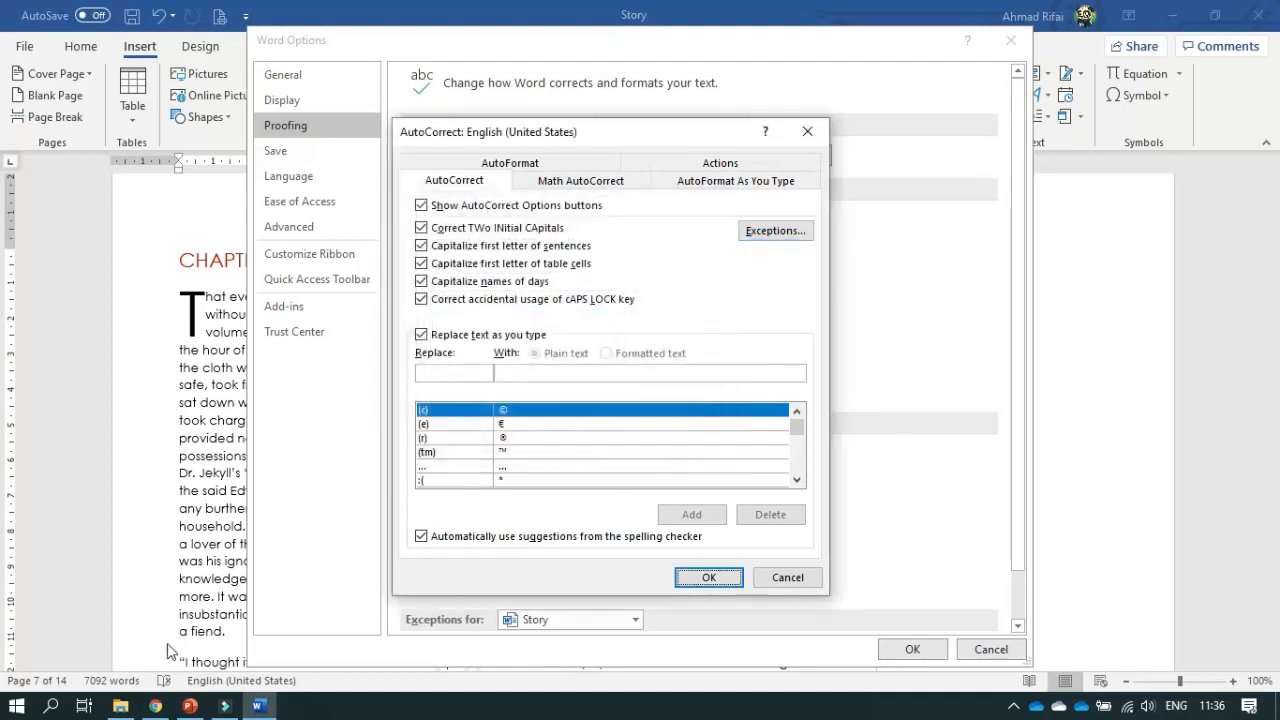
Switch to the PDF module in Chrome and check the rest of section 19 up to the Comment section
left_click(155, 707)
scroll(525, 359, "down", 3)
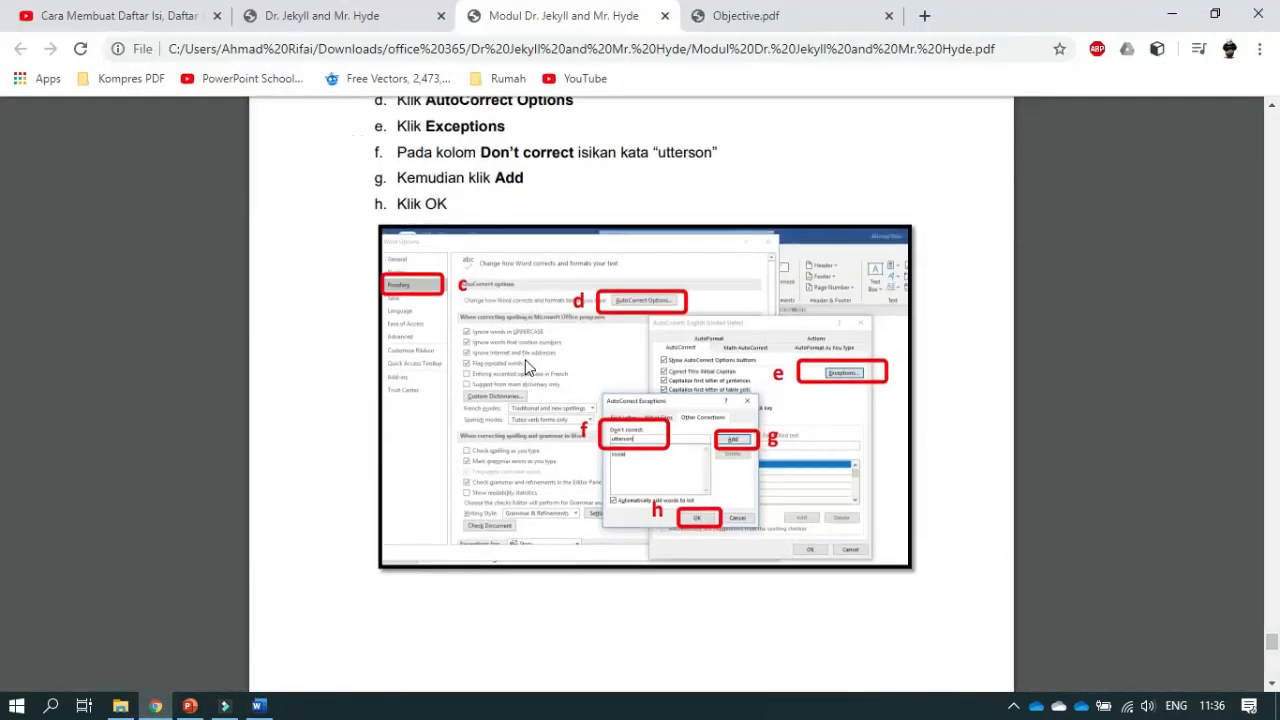
scroll(525, 359, "down", 5)
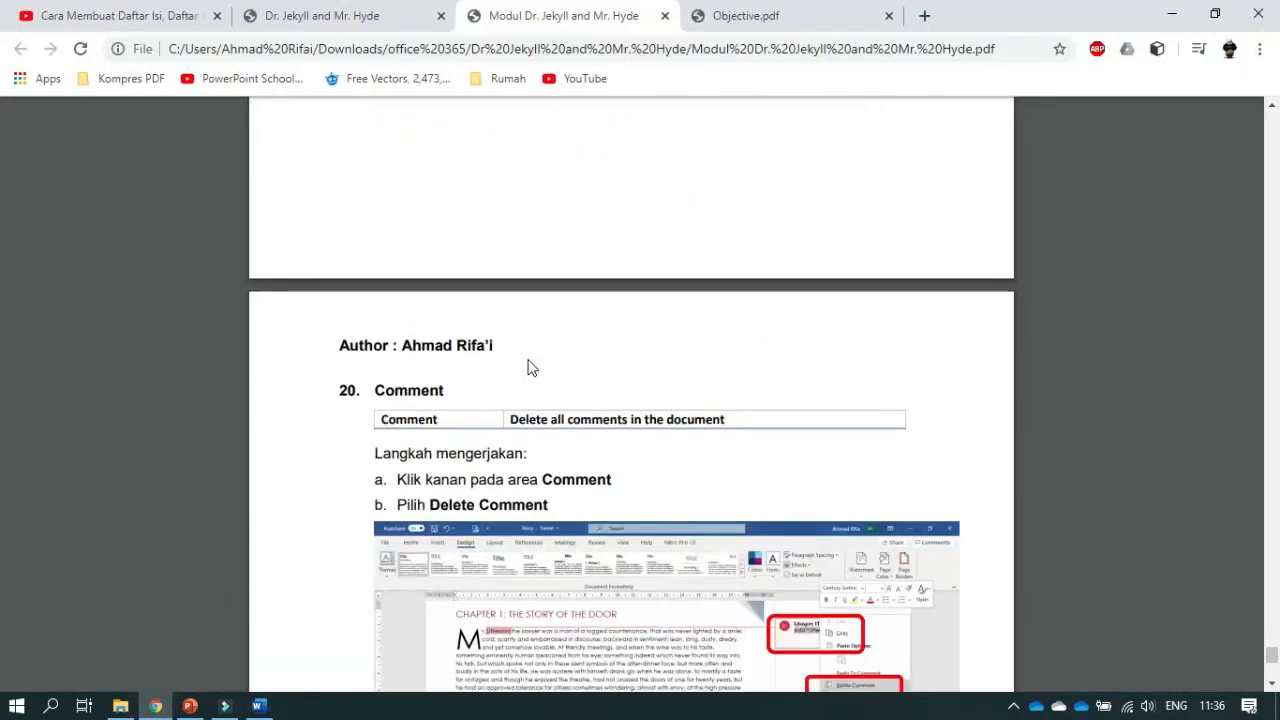
Return to Word and accept both the AutoCorrect settings and the Word Options
left_click(258, 707)
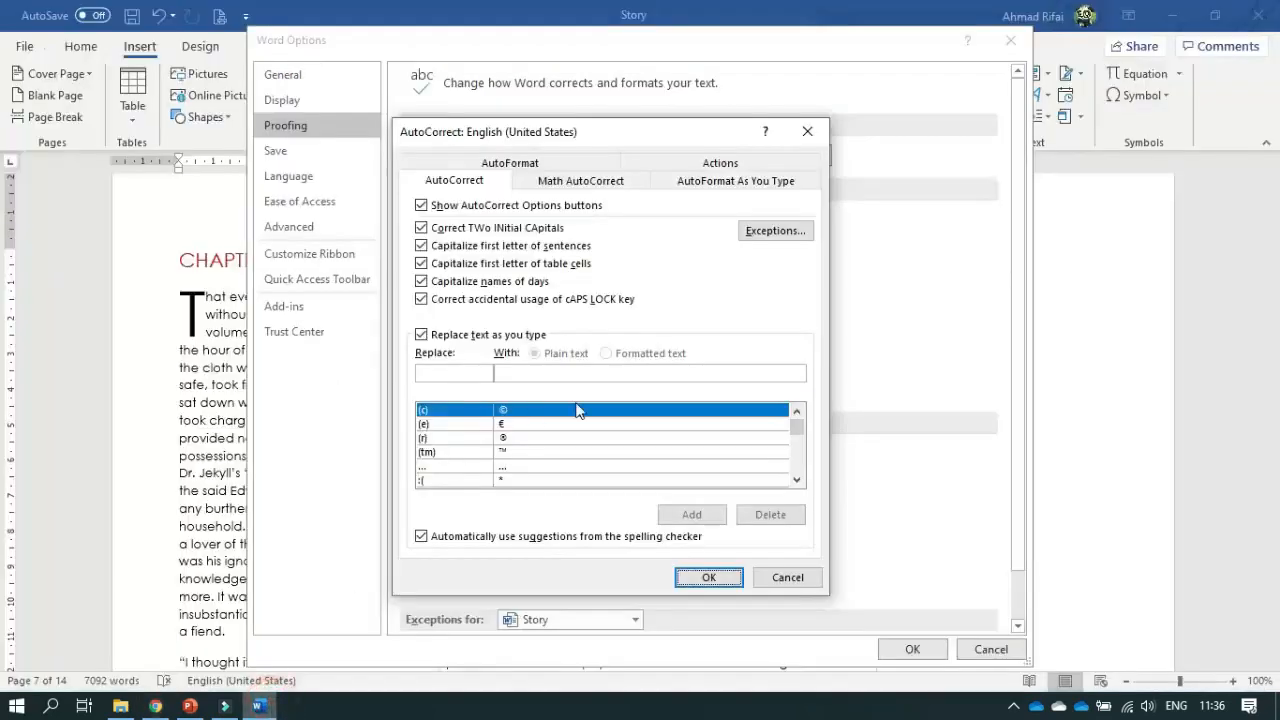
left_click(726, 580)
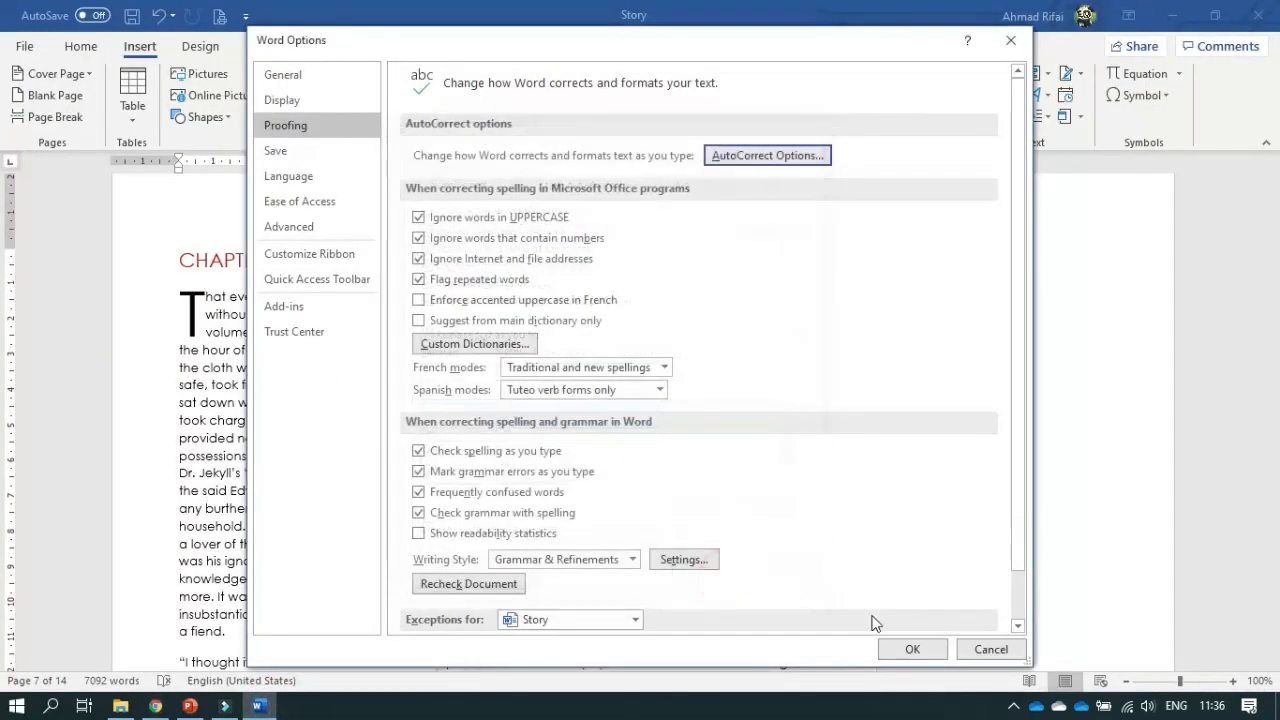
left_click(898, 654)
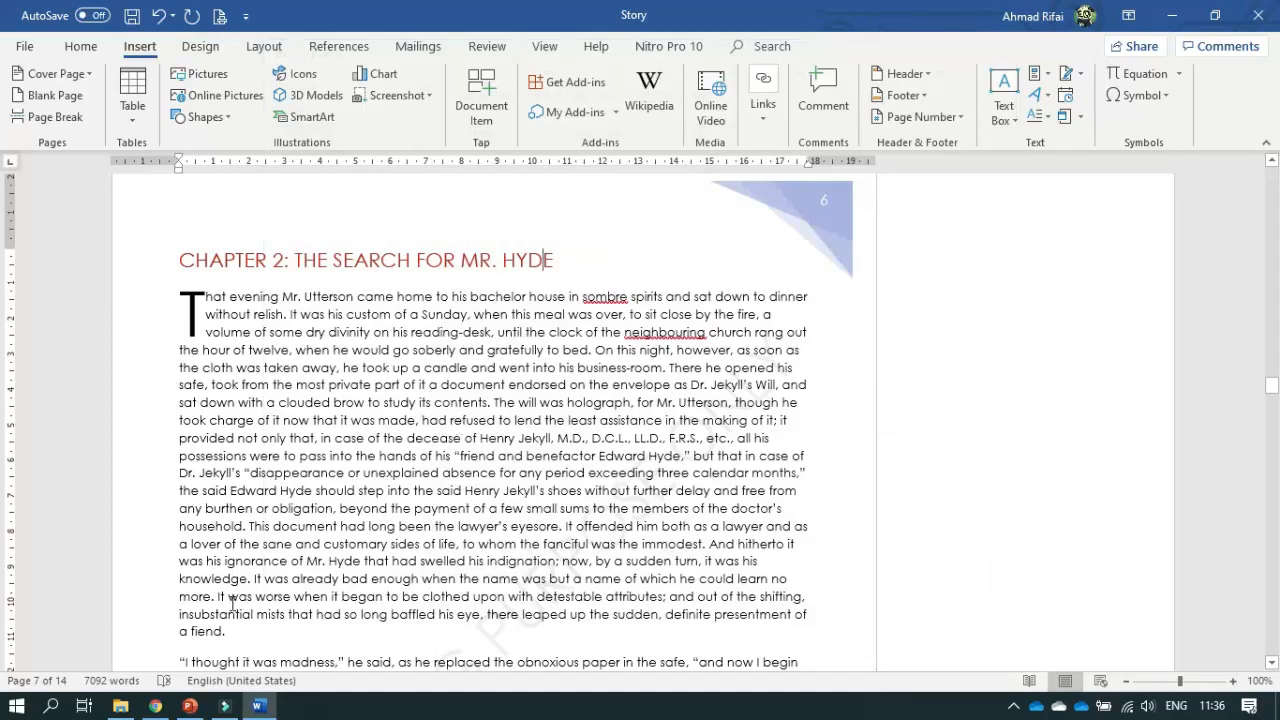
Switch to the PDF module in Chrome, read the section 20 Comment instructions, and return to the Story document in Word
left_click(155, 706)
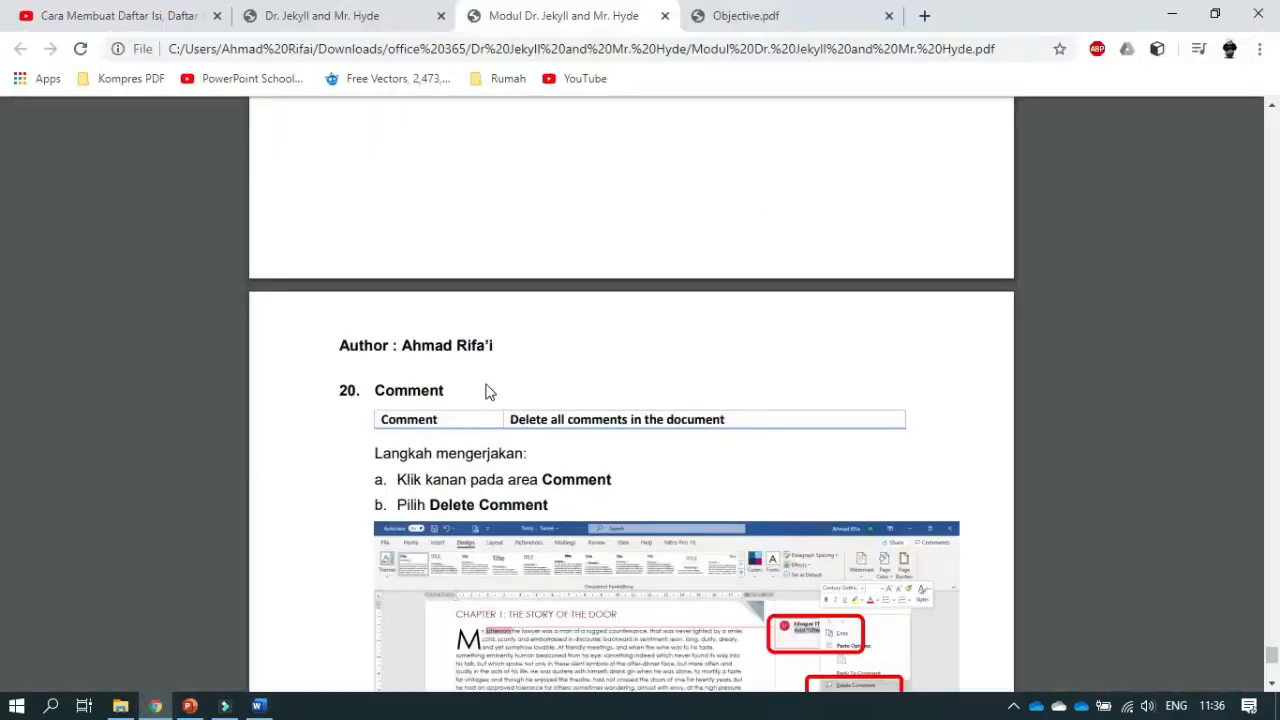
scroll(489, 392, "down", 2)
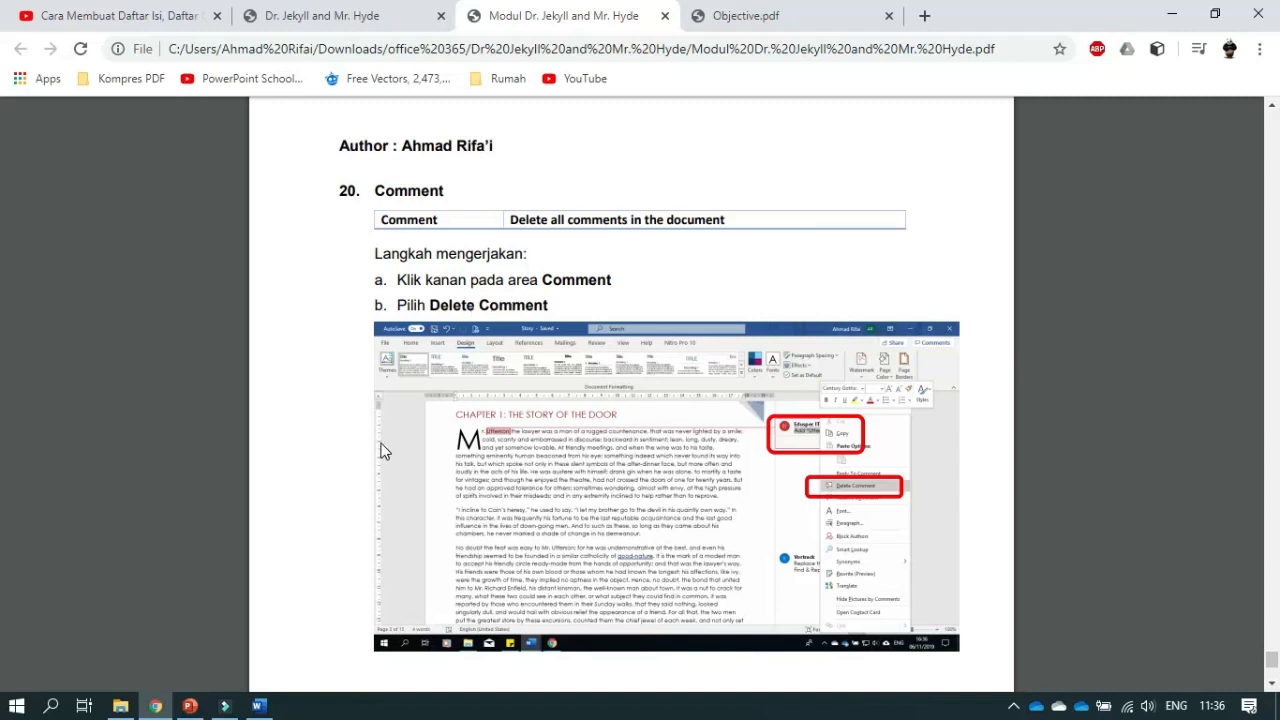
left_click(258, 706)
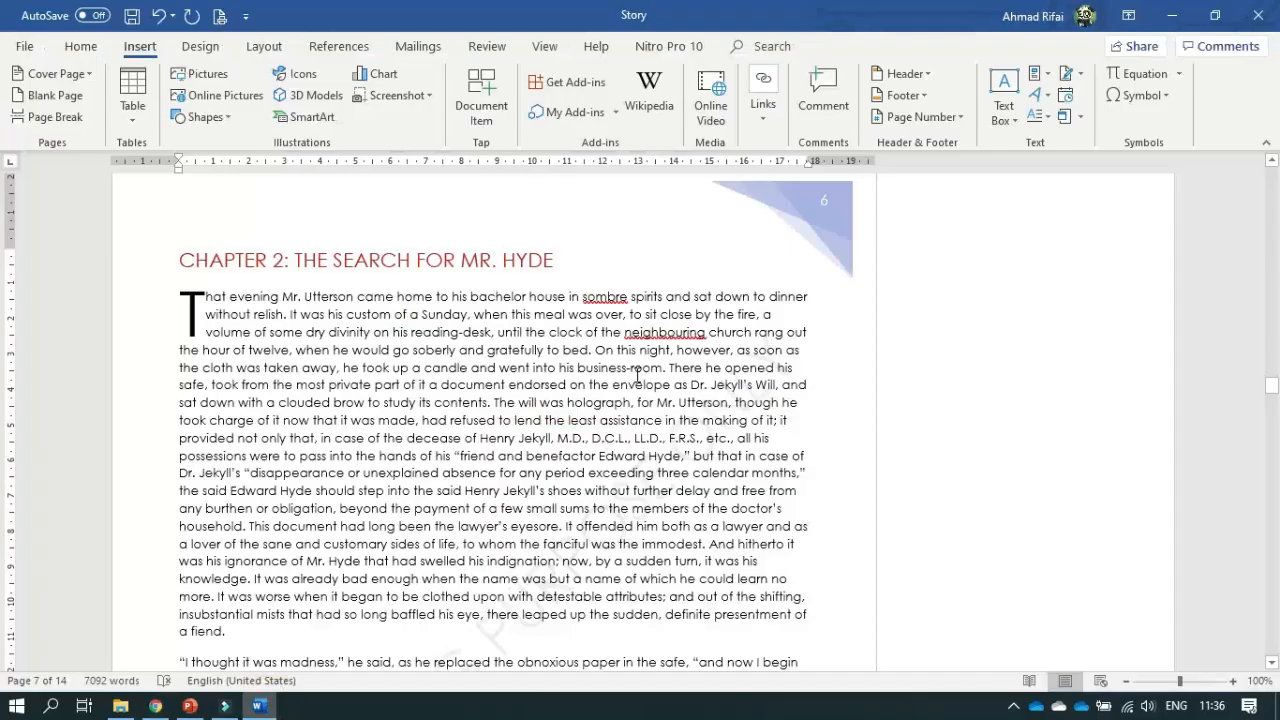
Delete the comment attached to the word Utterson in the first paragraph of Chapter 1
scroll(573, 393, "up", 20)
scroll(637, 376, "up", 20)
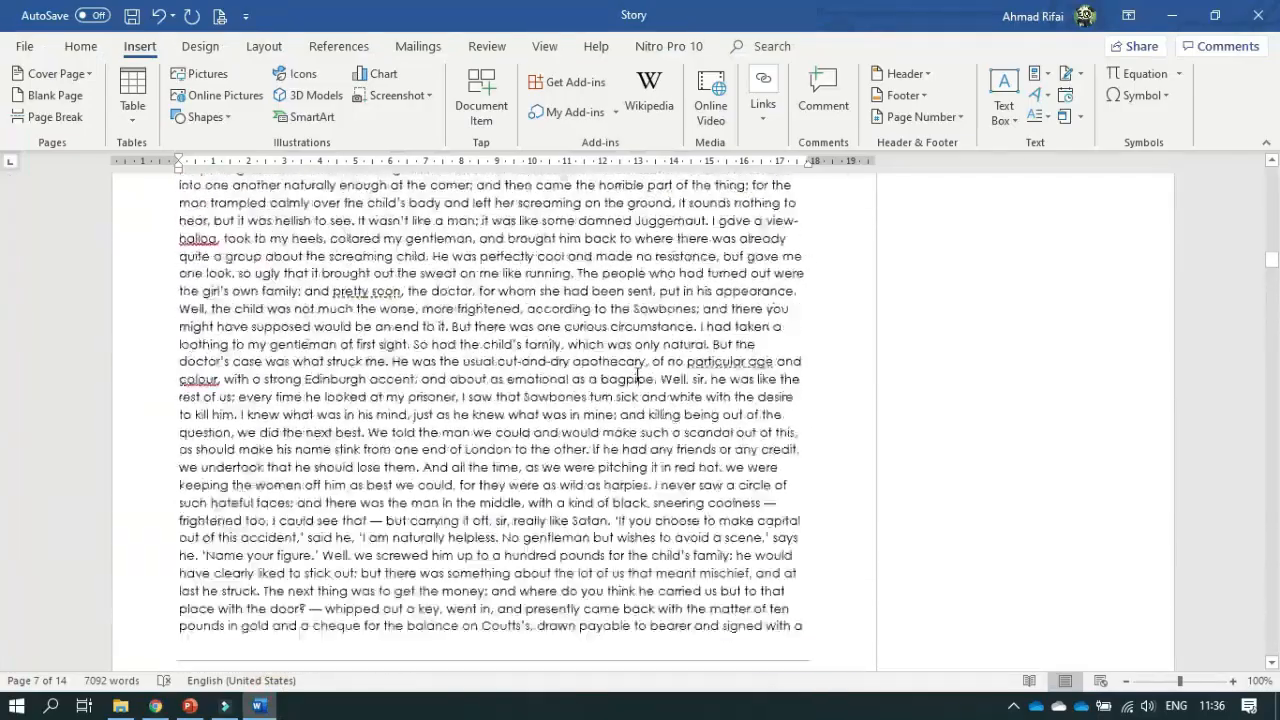
scroll(637, 376, "down", 10)
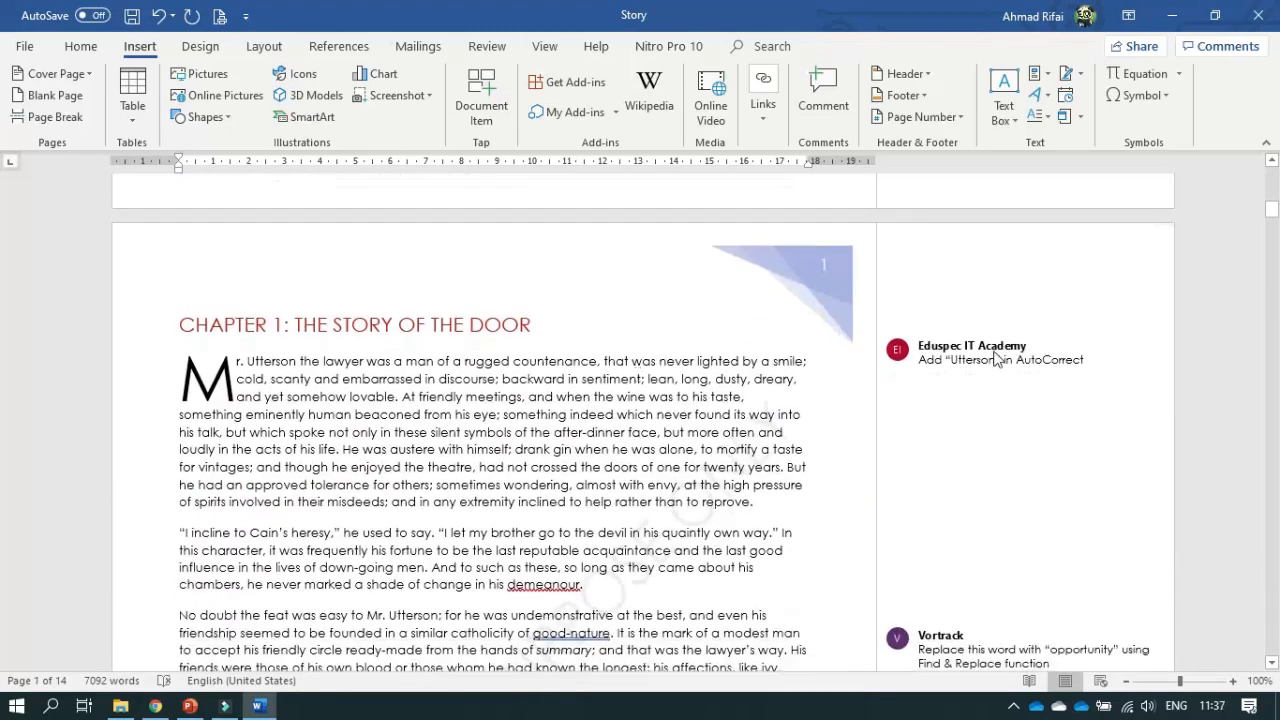
left_click(998, 360)
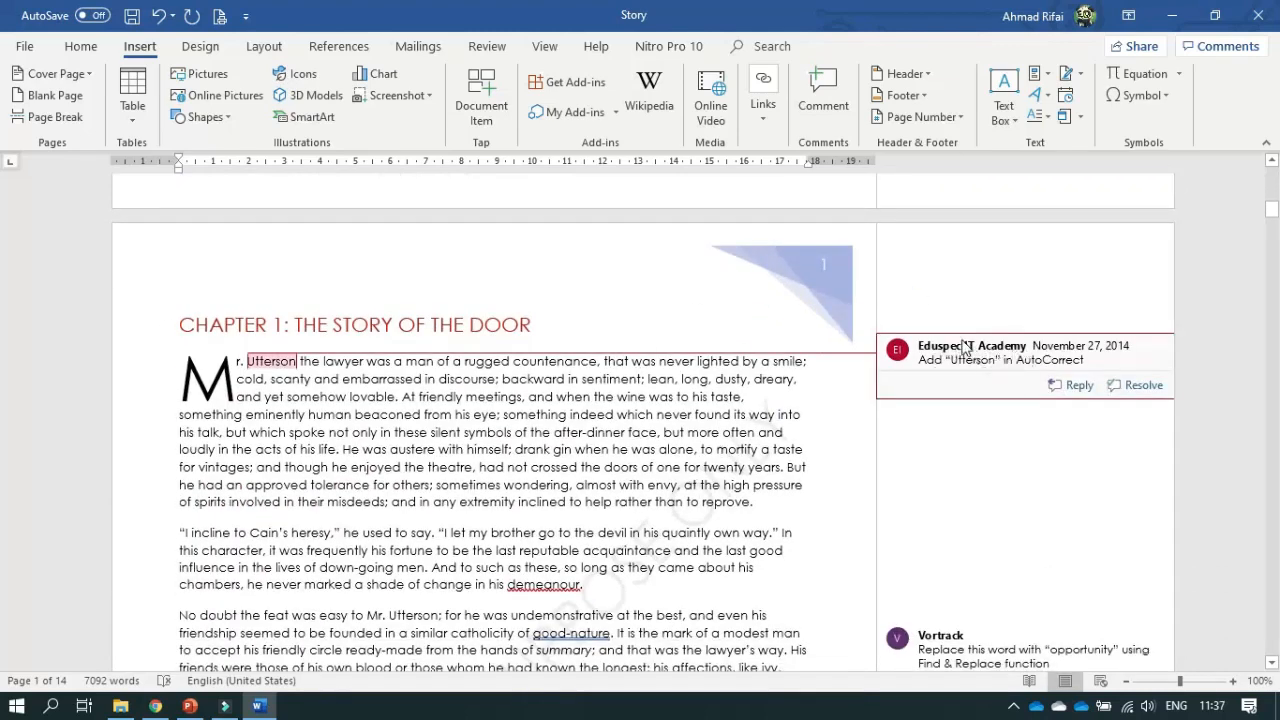
right_click(971, 352)
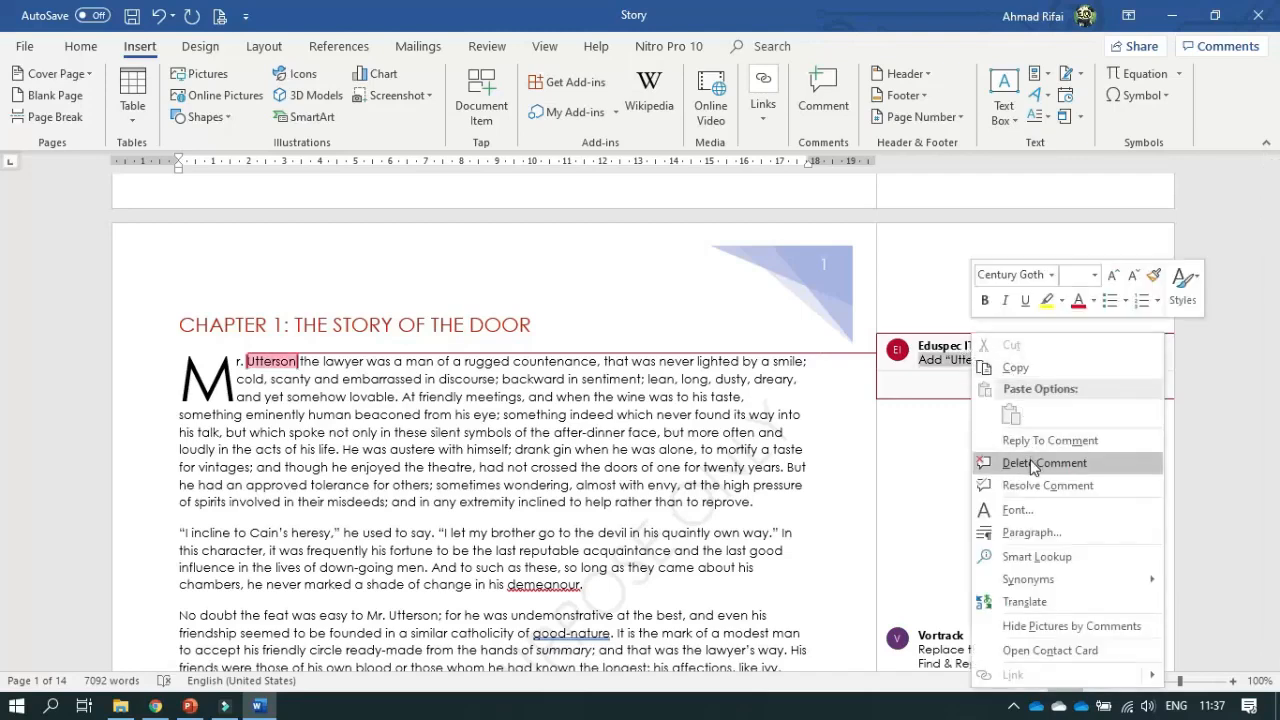
left_click(1033, 464)
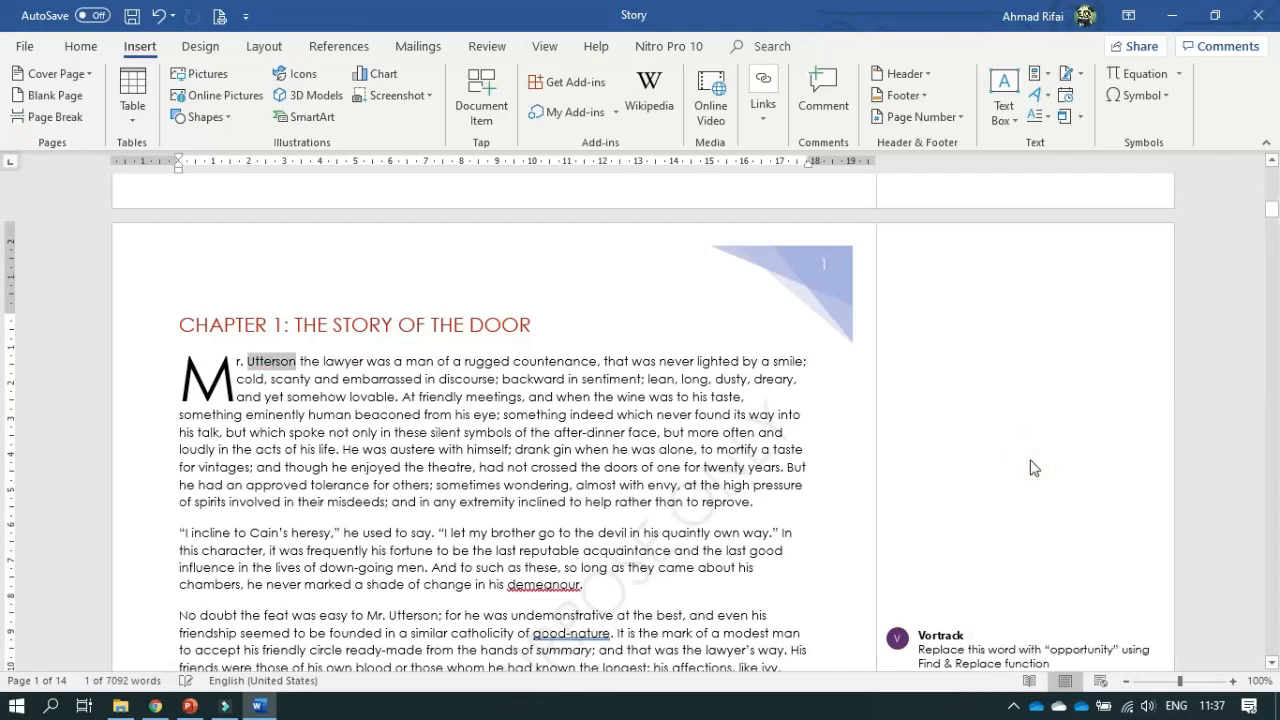
Delete the comment attached to the word summary in Chapter 1 and check the following pages for further comments
scroll(1033, 468, "down", 3)
mouse_move(970, 502)
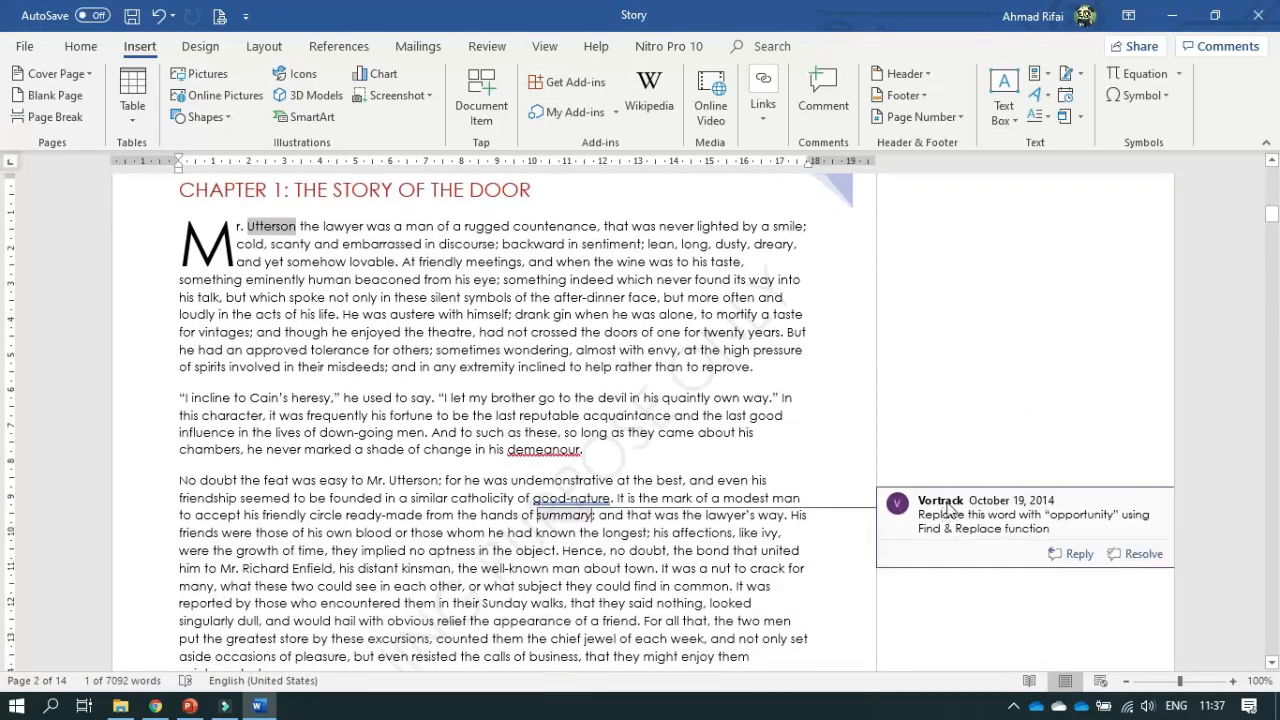
right_click(953, 508)
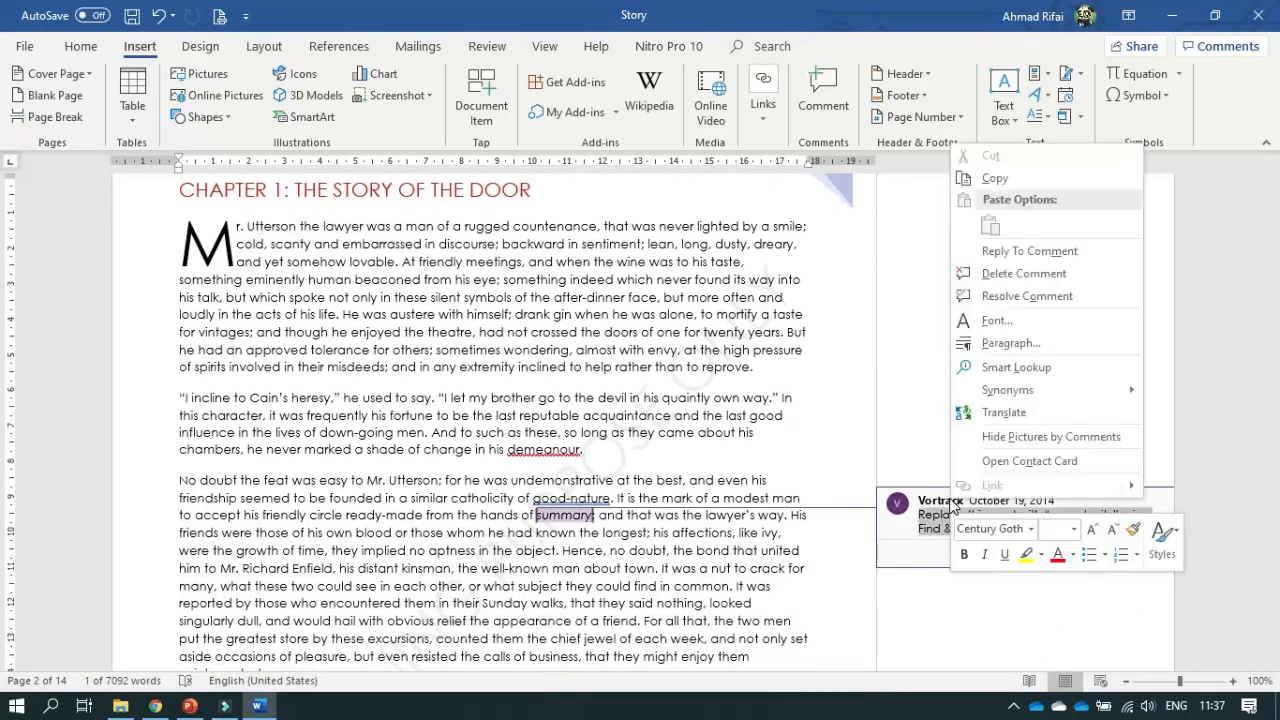
left_click(1006, 275)
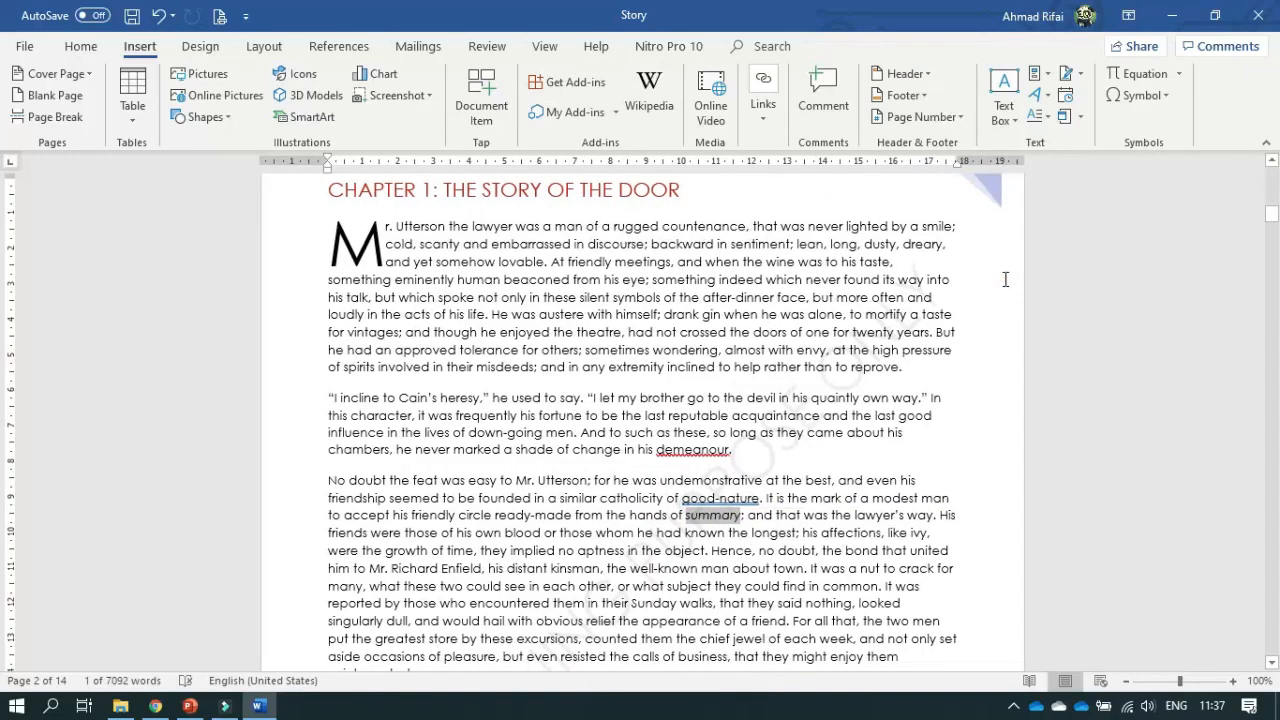
scroll(853, 365, "down", 15)
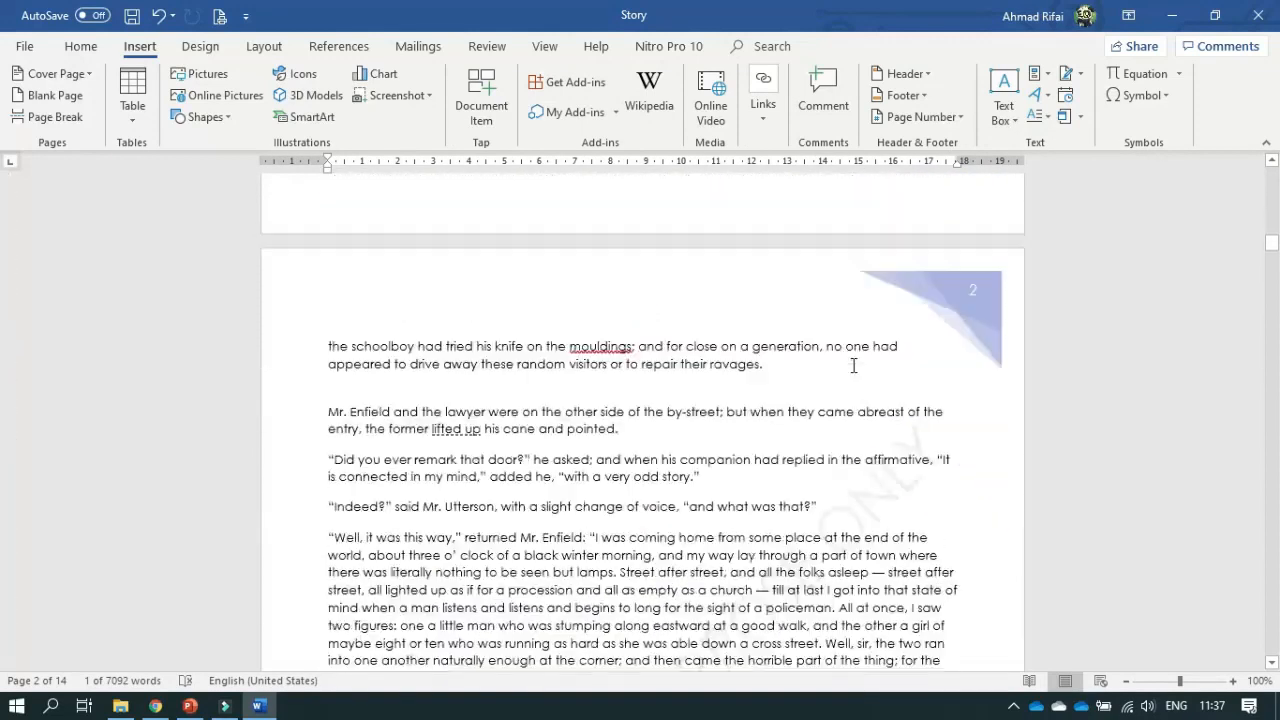
scroll(853, 365, "down", 3)
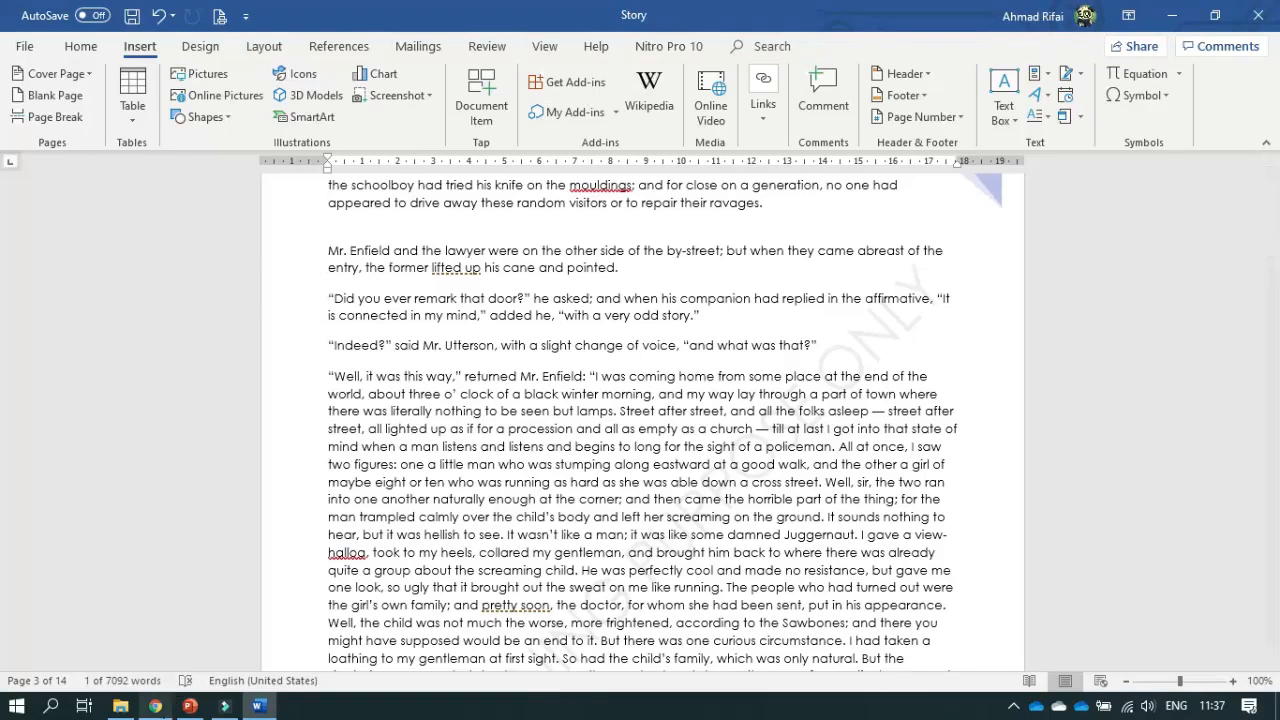
Switch to the PDF module in Chrome and check whether any instructions follow section 20, Comment
left_click(155, 706)
scroll(433, 345, "down", 2)
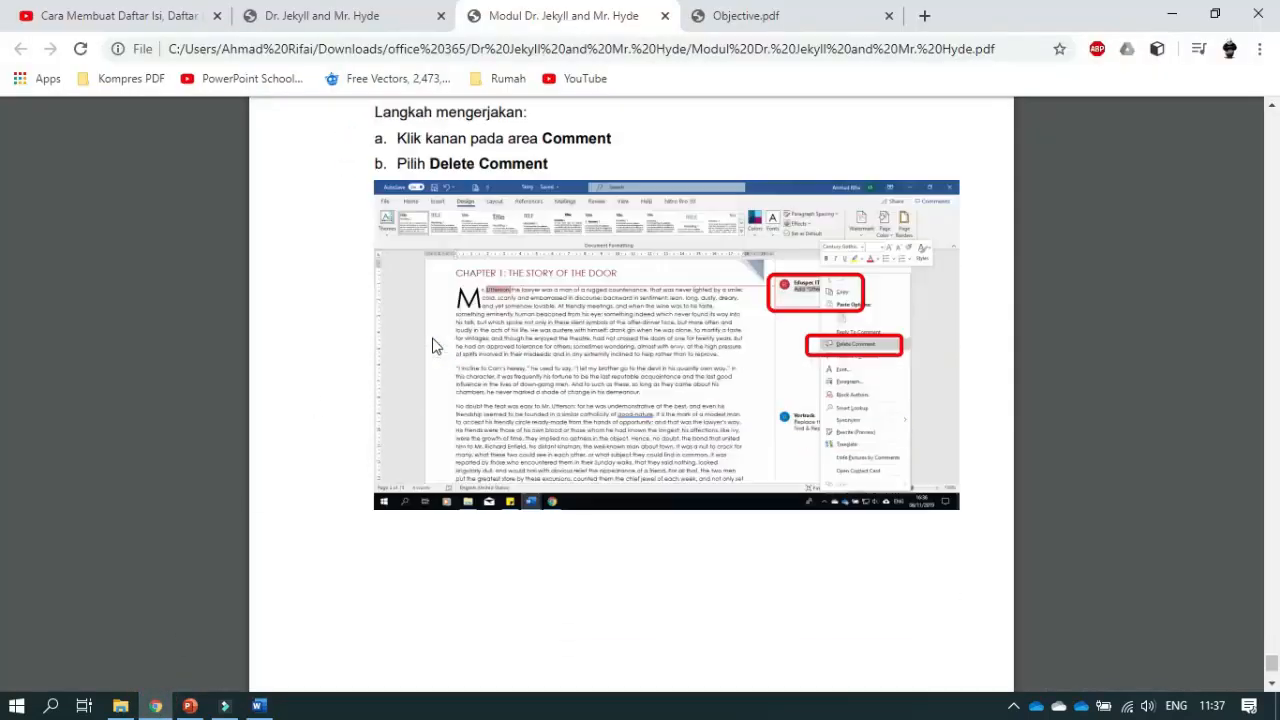
scroll(433, 345, "down", 3)
scroll(433, 345, "down", 5)
scroll(433, 345, "up", 2)
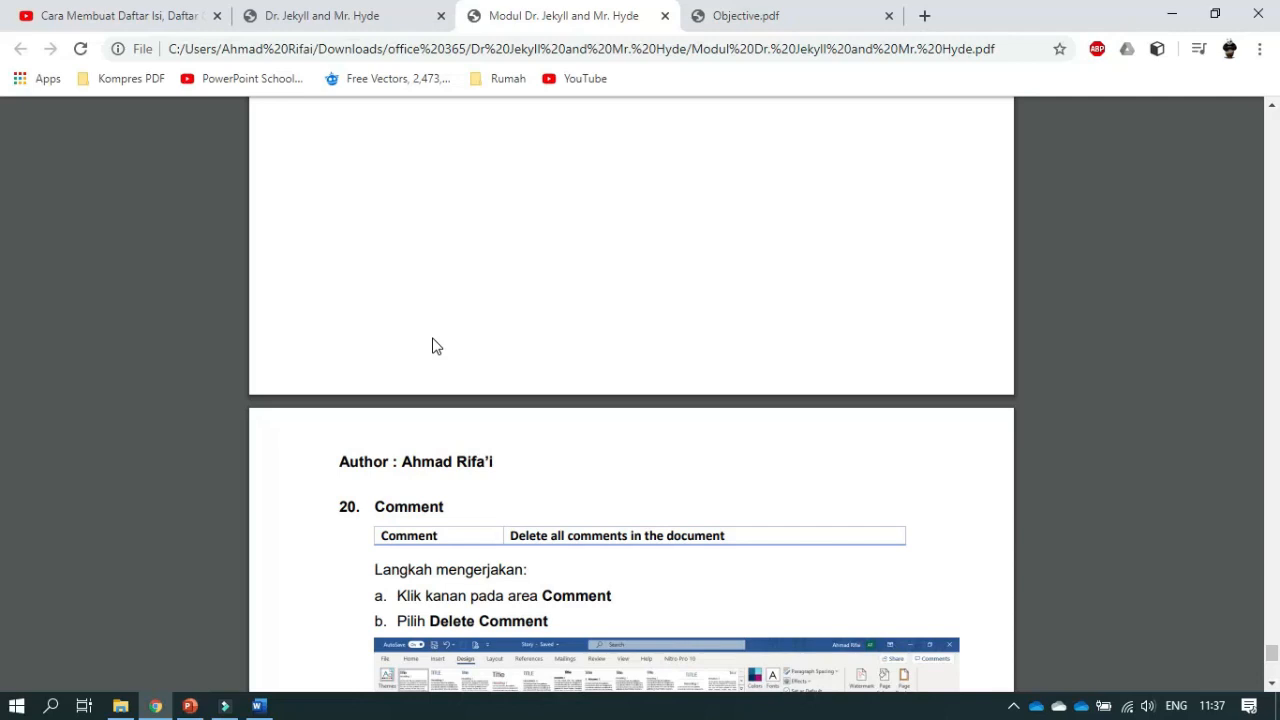
scroll(433, 345, "down", 3)
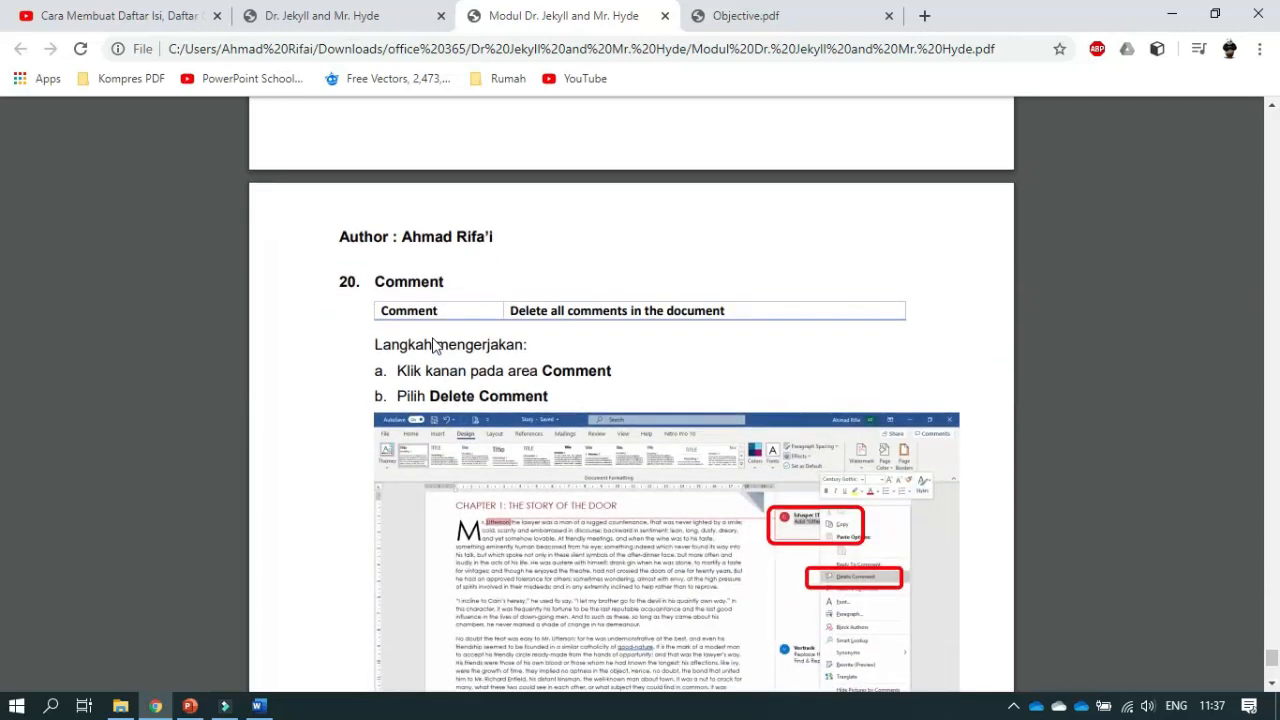